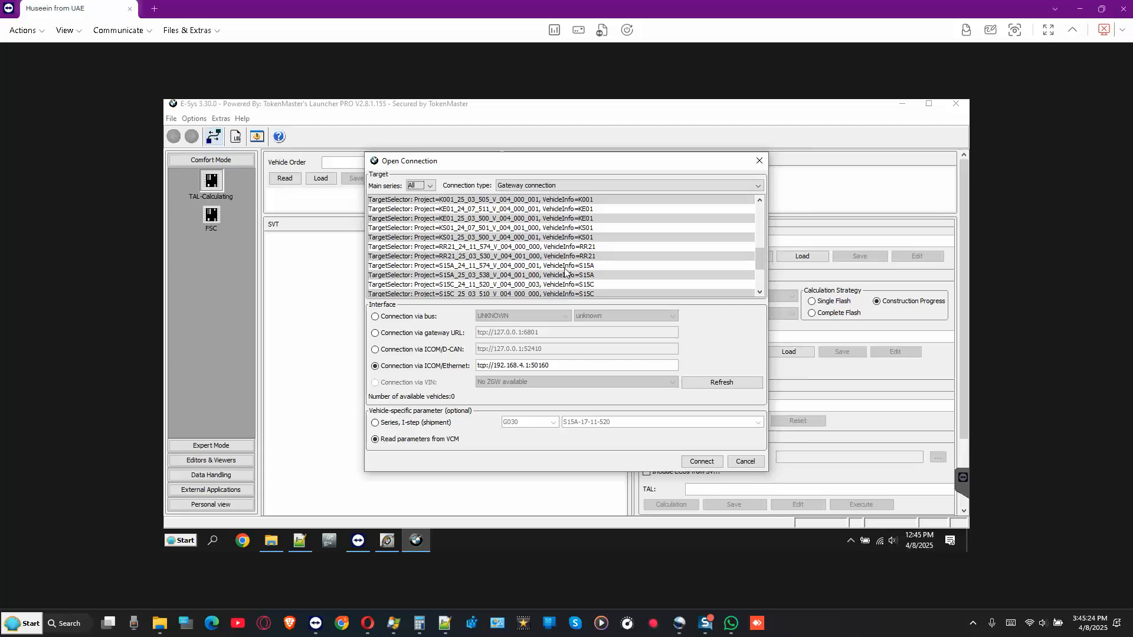
- Pick the S15A_25_03_538_V_004_001_000 target in the Open Connection dialog
left_click(546, 276)
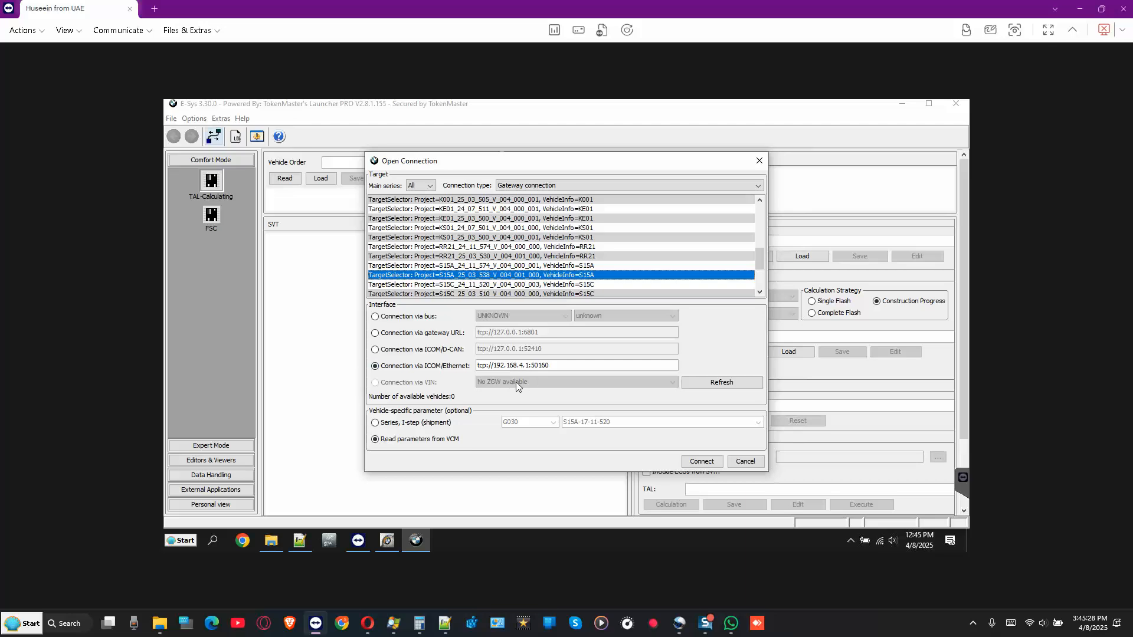
- Copy the ICOM IP 192.168.4.1 from iTool Radar's Service URL, then minimize iTool Radar
left_click(384, 545)
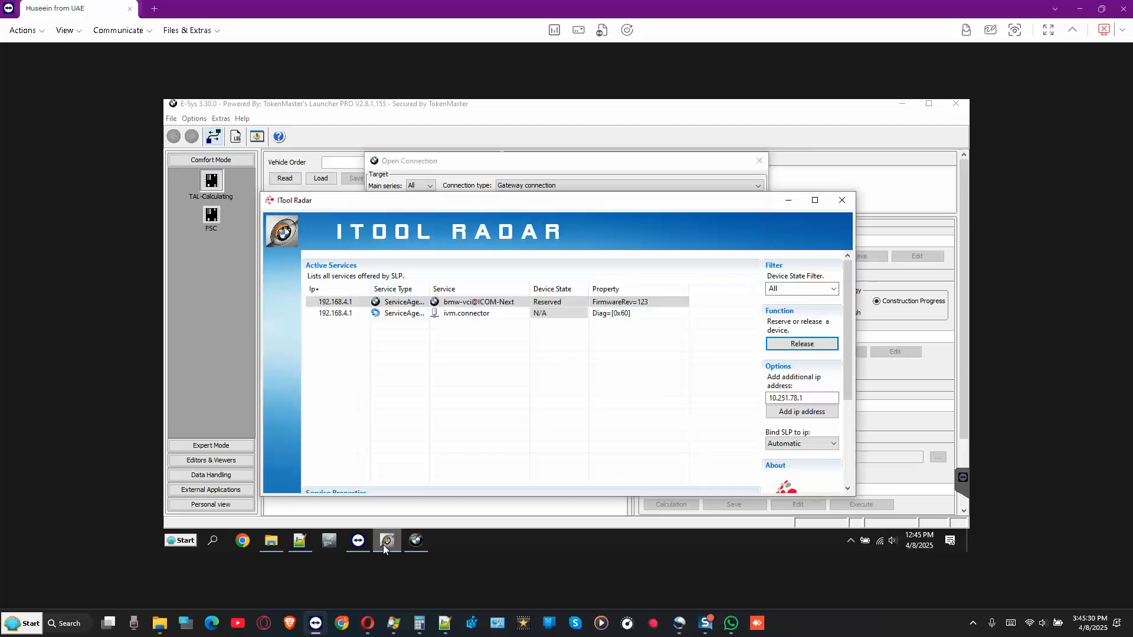
left_click(845, 411)
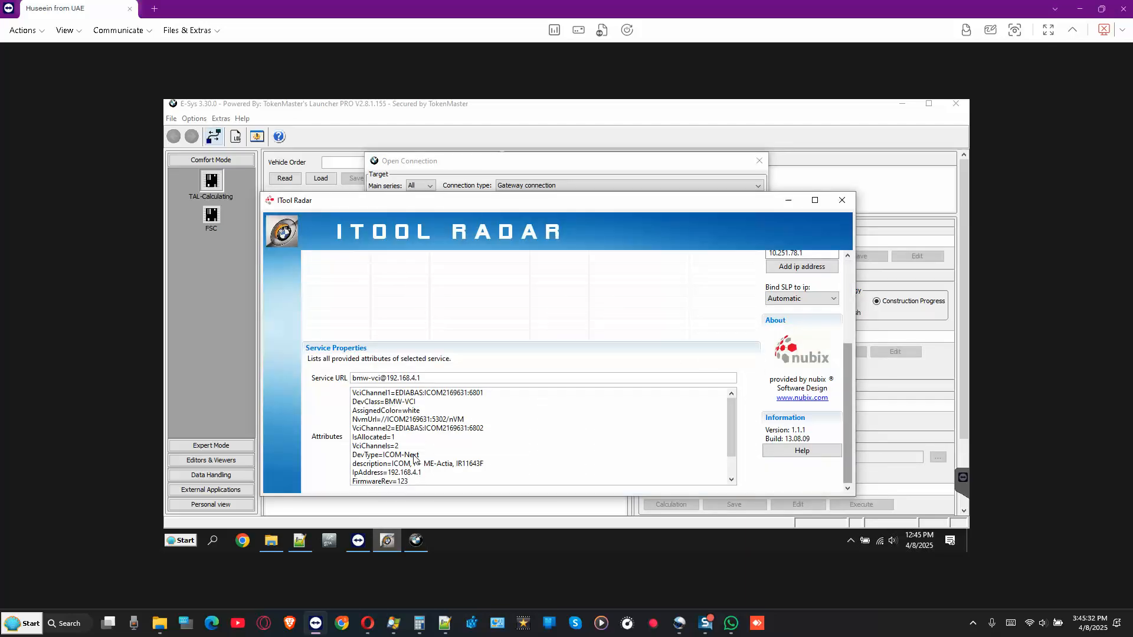
double_click(392, 378)
right_click(400, 382)
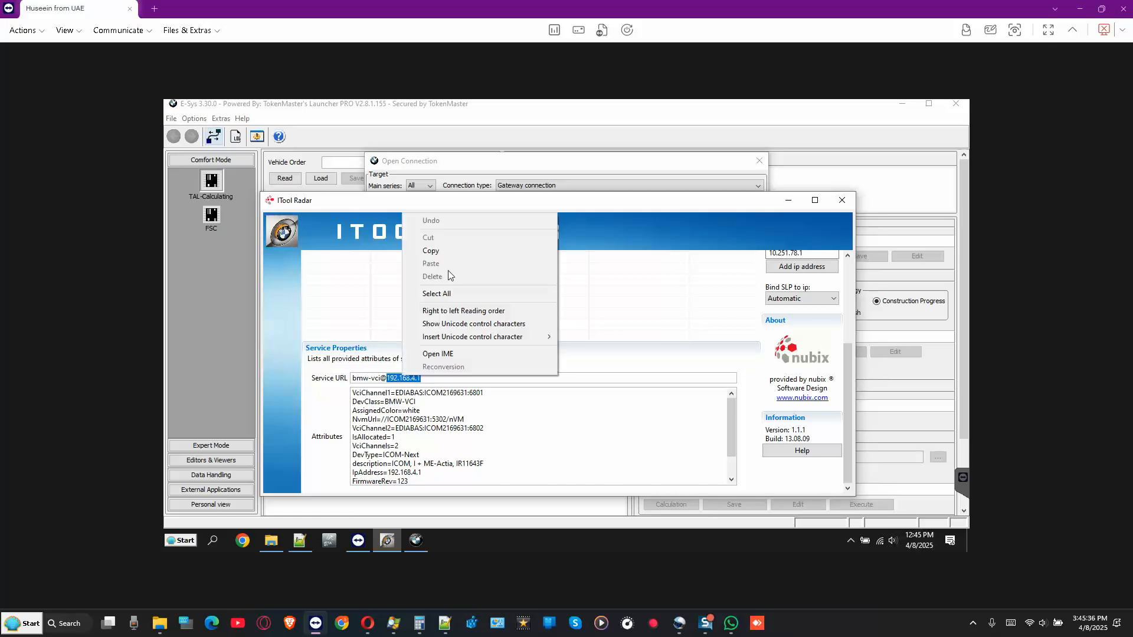
left_click(438, 251)
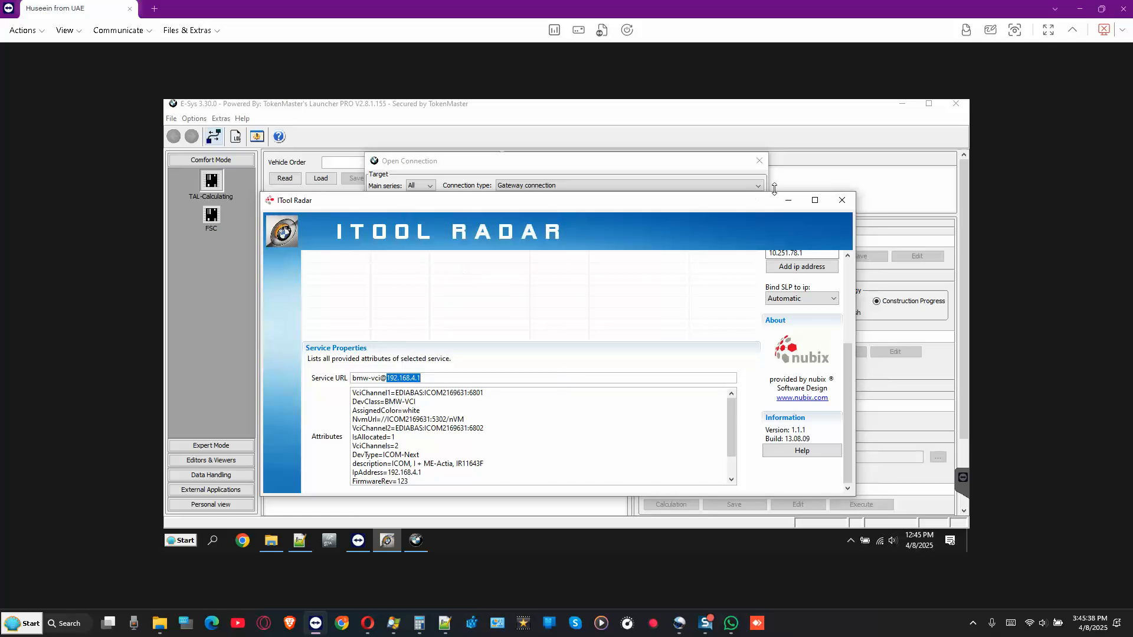
left_click(788, 200)
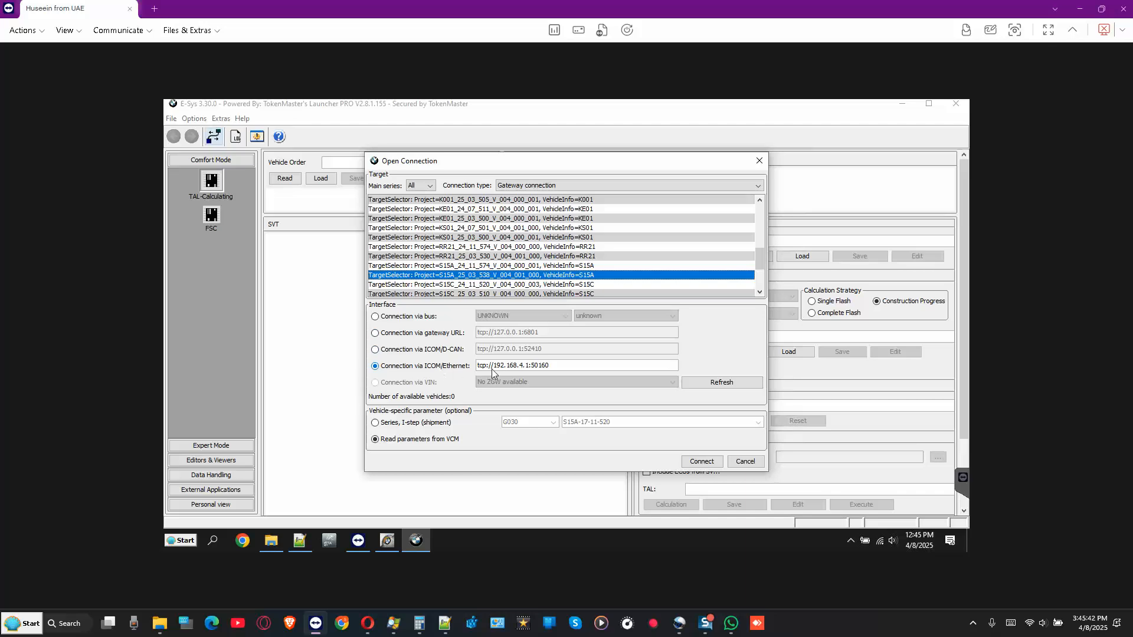
- Connect via ICOM/Ethernet at 192.168.4.1, accepting series G030 and I-step S15A-17-11-520
left_click_drag(494, 365, 529, 366)
left_click(702, 463)
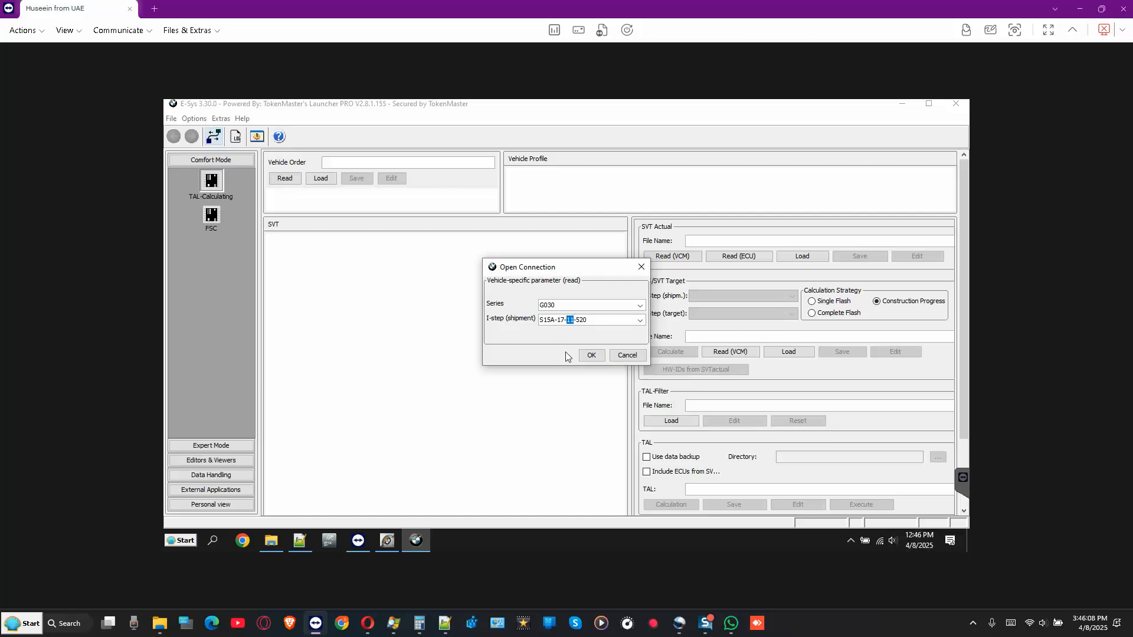
left_click(592, 356)
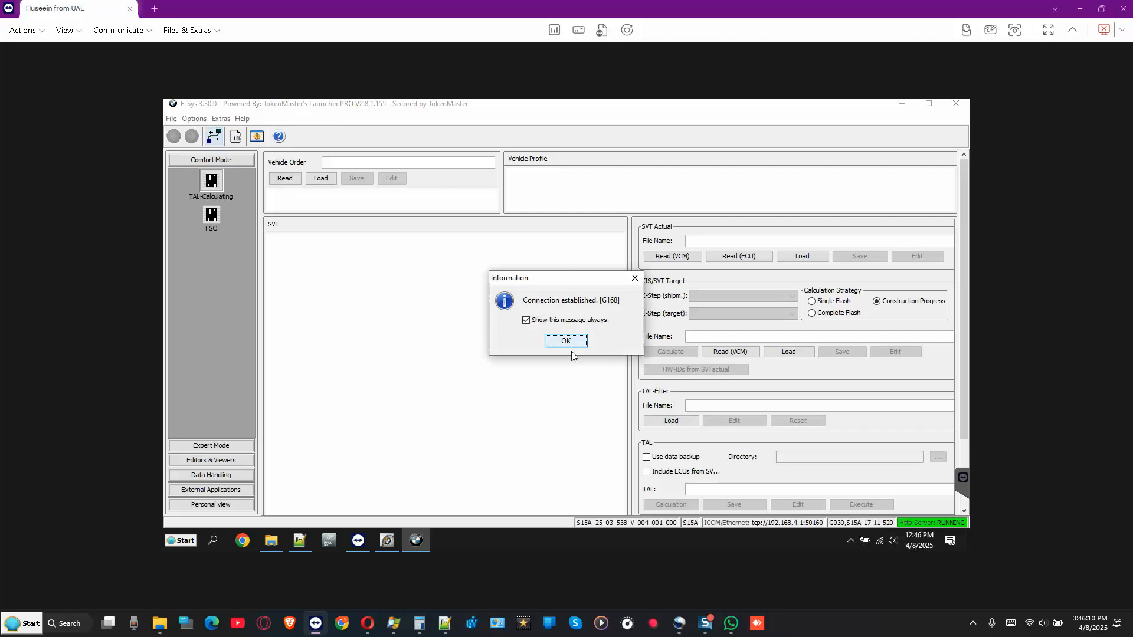
left_click(565, 348)
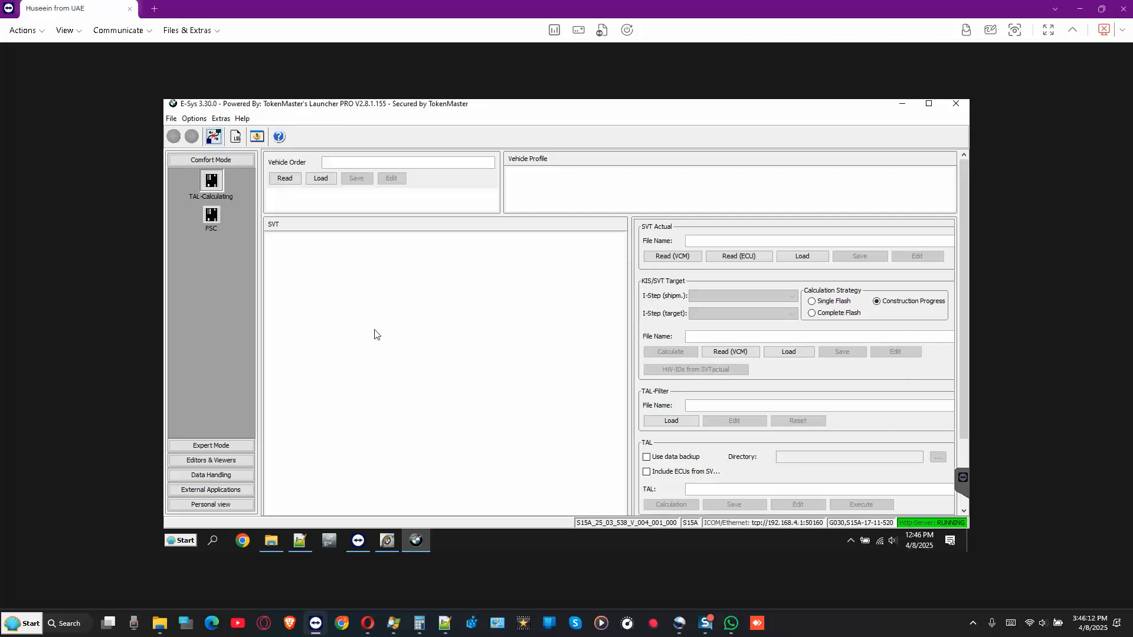
- On the Expert Mode VCM Master page, read the I-steps, then the vehicle order and profile
left_click(221, 446)
left_click(210, 222)
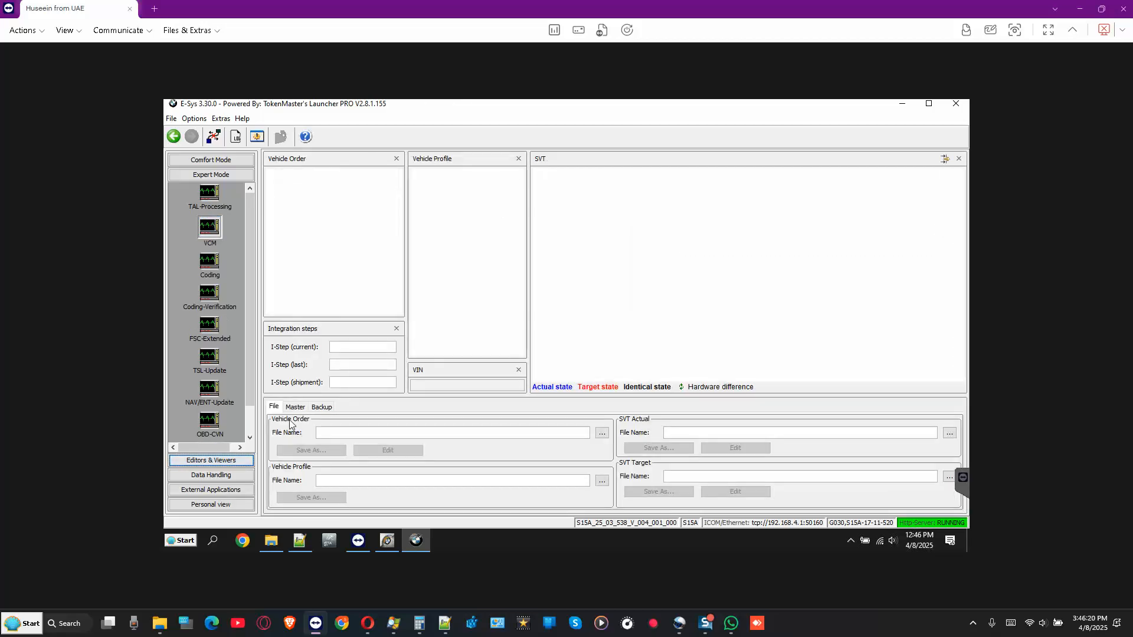
left_click(299, 407)
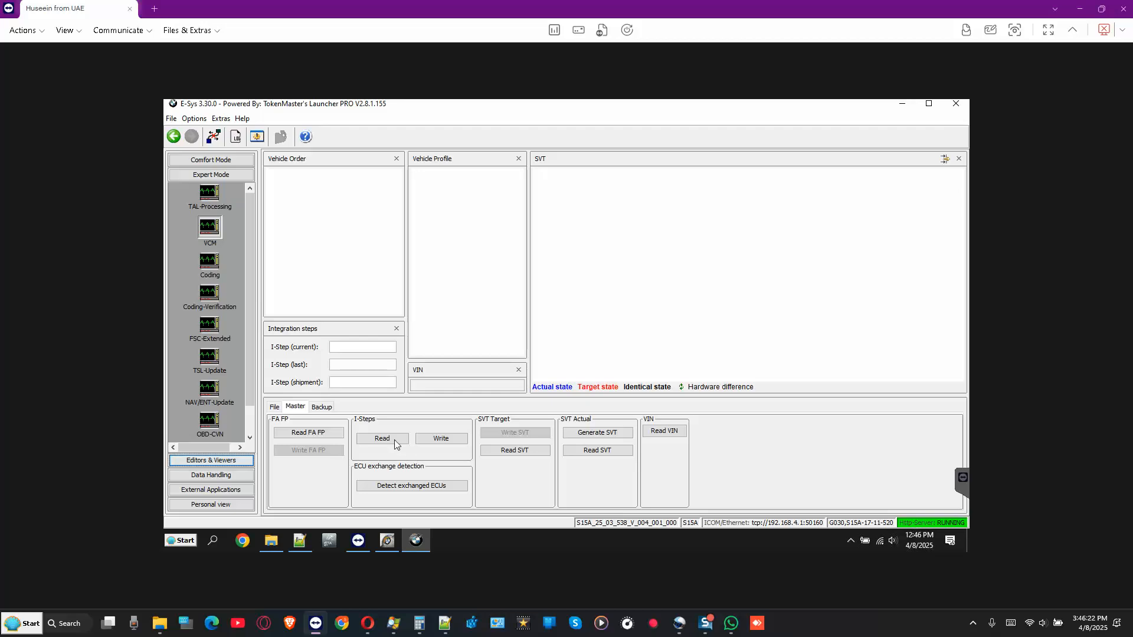
left_click(394, 440)
left_click(319, 432)
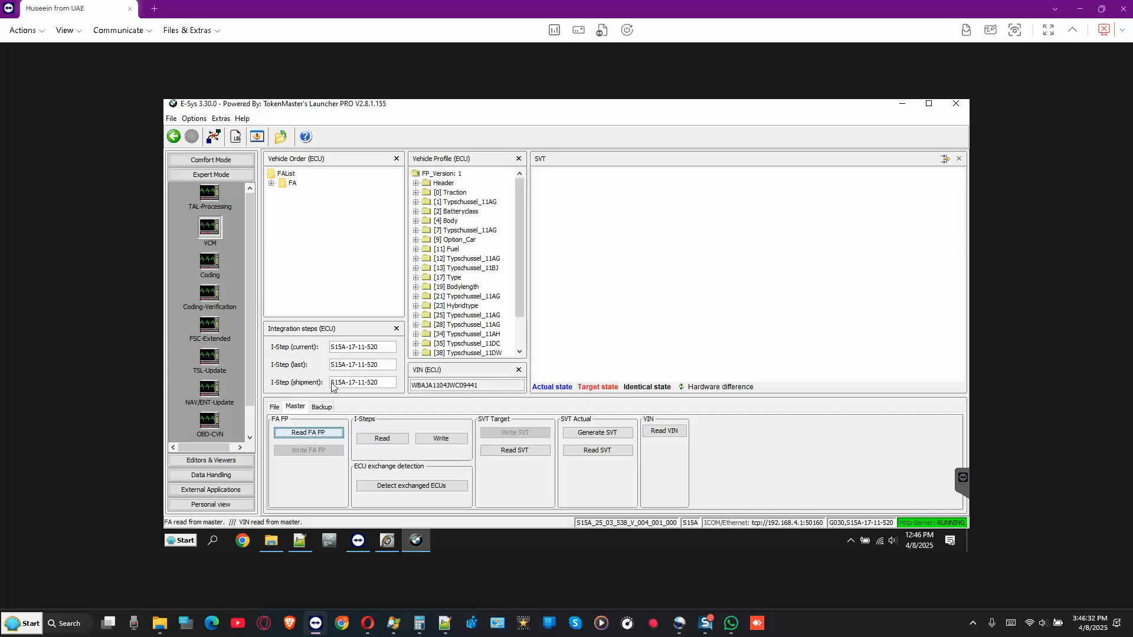
- Calculate the vehicle profile (FP) from the FA vehicle order node
left_click(294, 188)
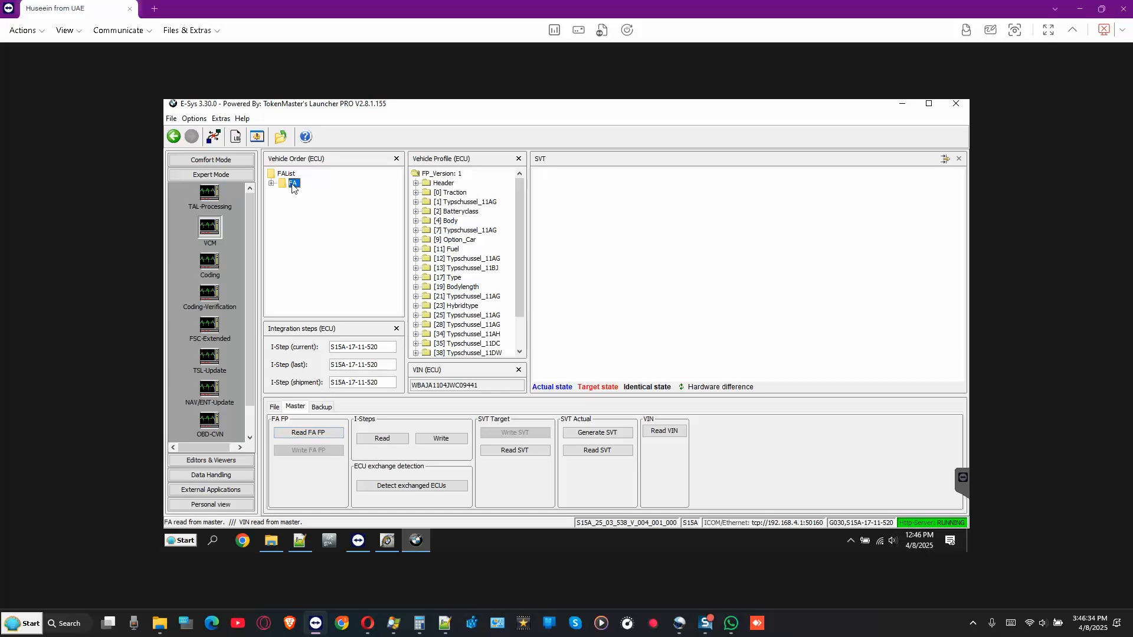
right_click(293, 188)
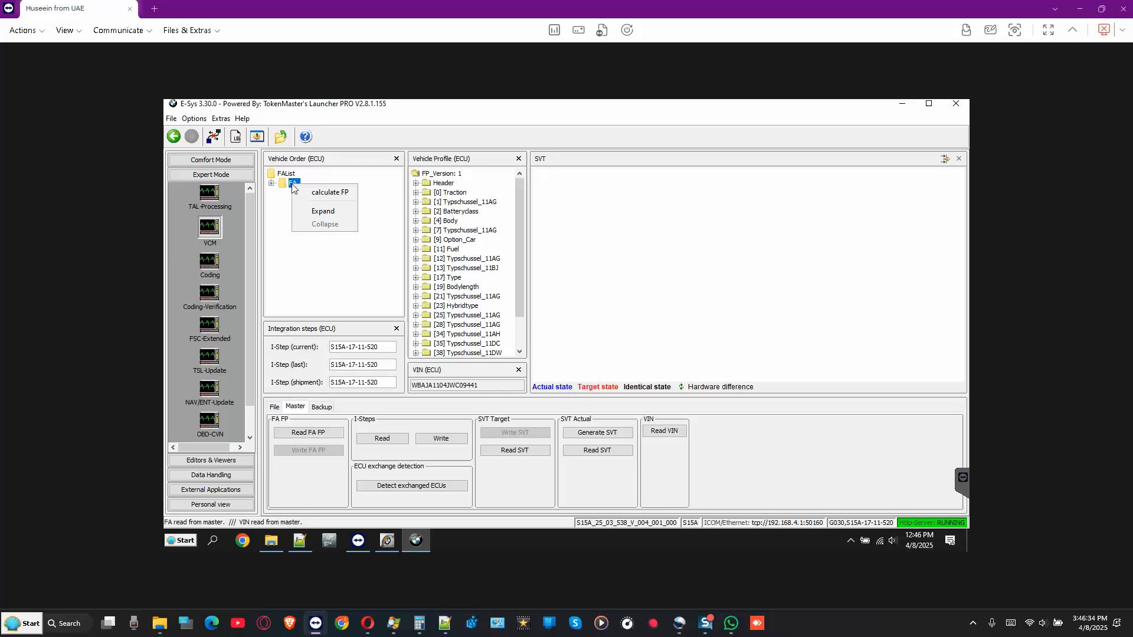
left_click(330, 192)
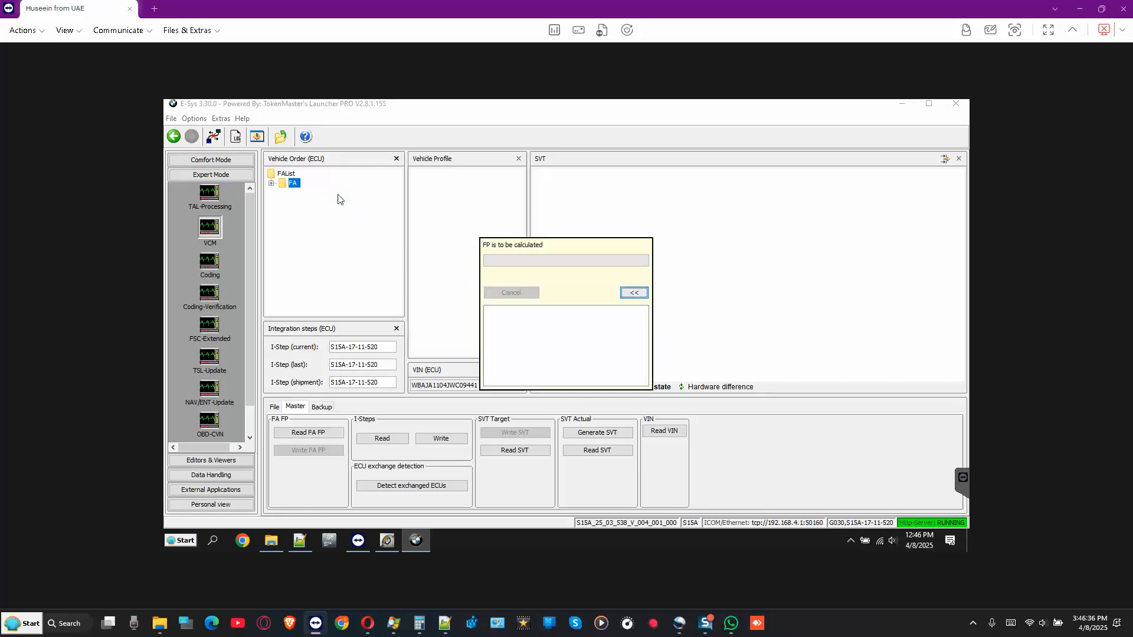
- Expand the FA, widen the Vehicle Order panel and inspect Entwicklungsbaureihe=G030
right_click(293, 184)
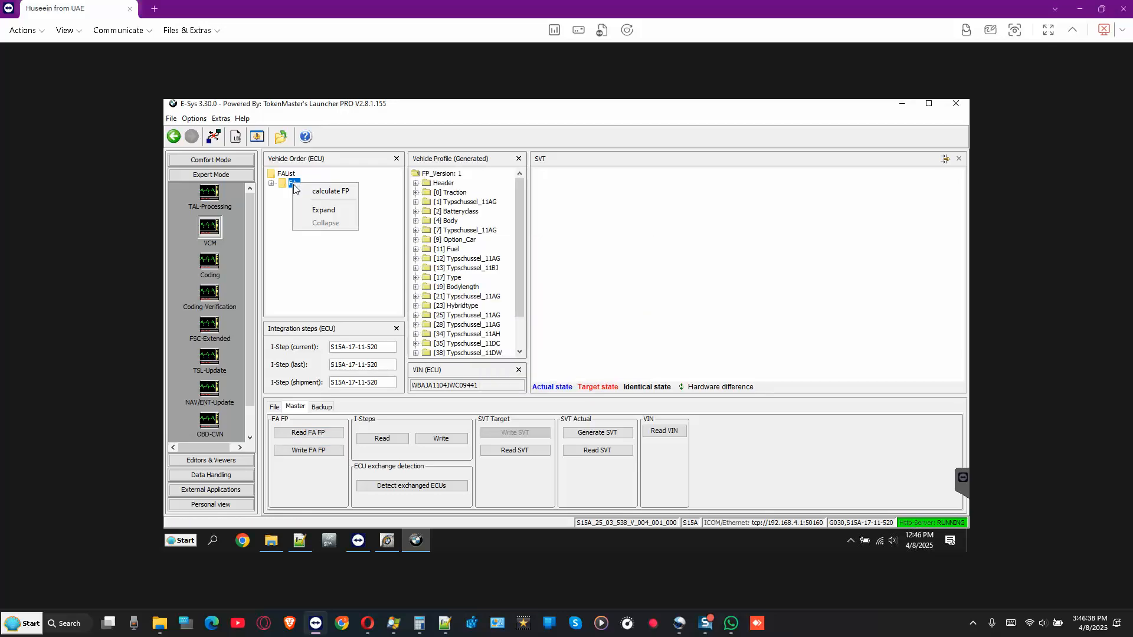
left_click(329, 212)
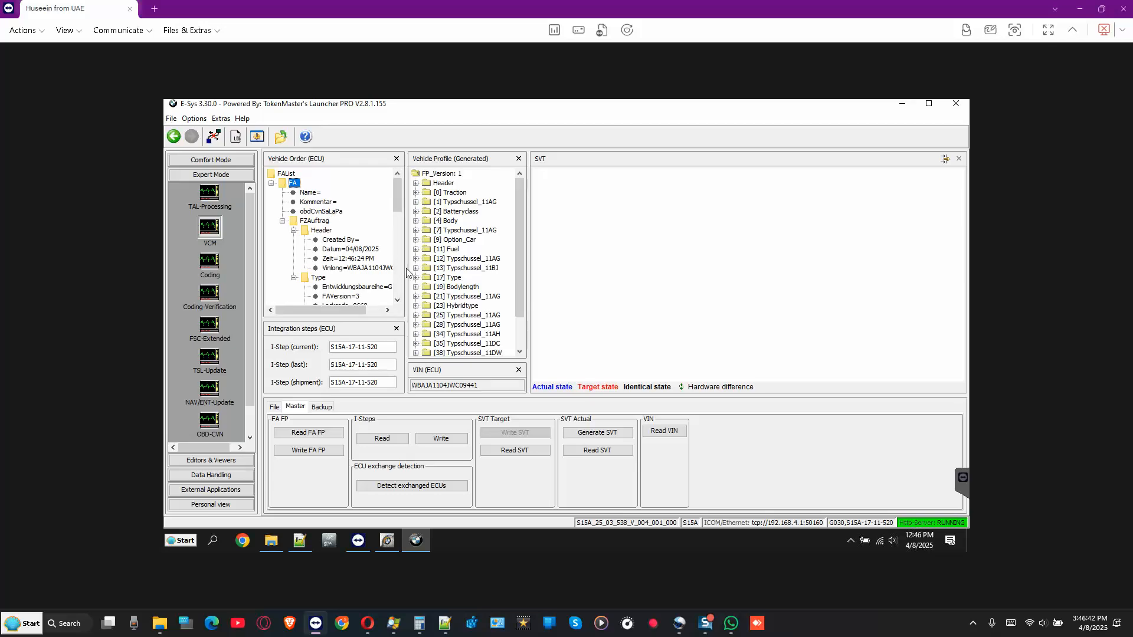
left_click_drag(404, 268, 424, 268)
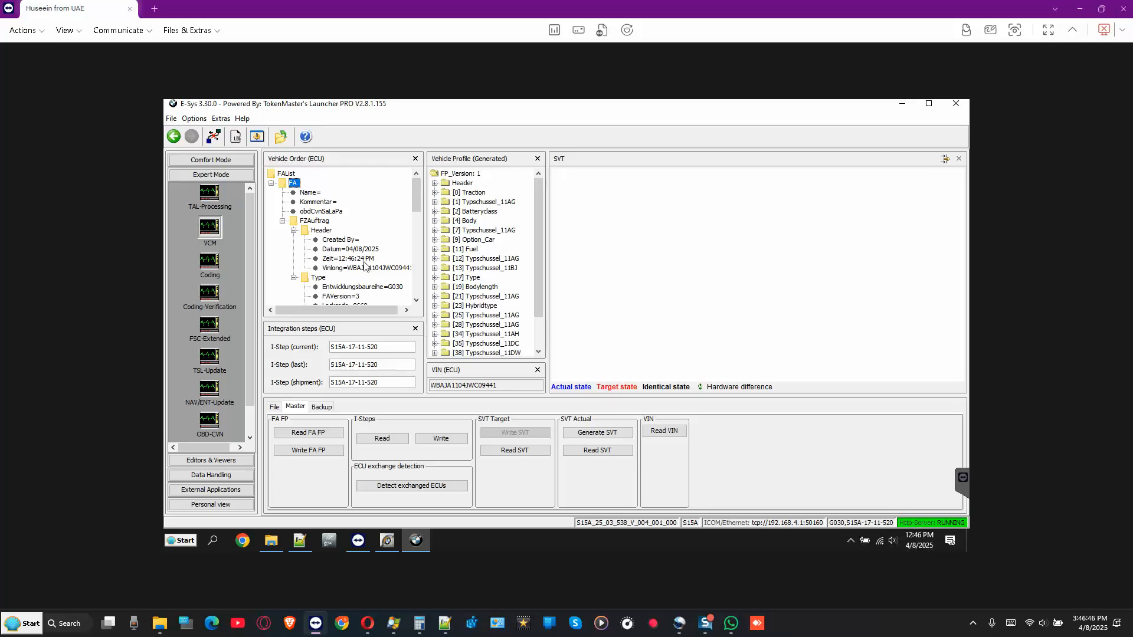
scroll(365, 263, "down", 2)
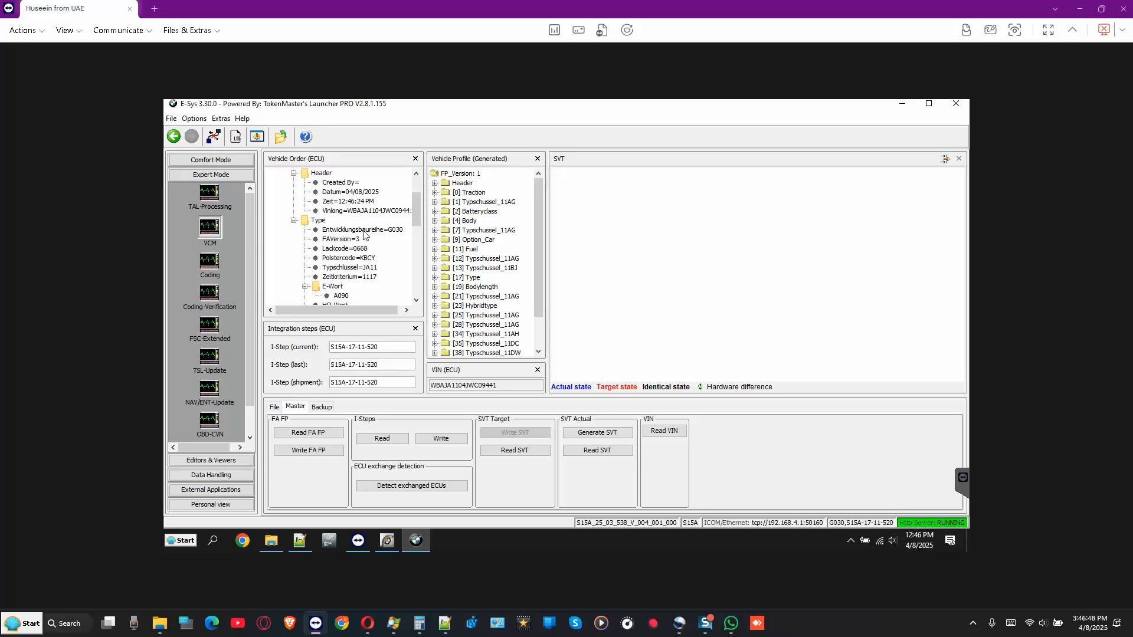
left_click(380, 231)
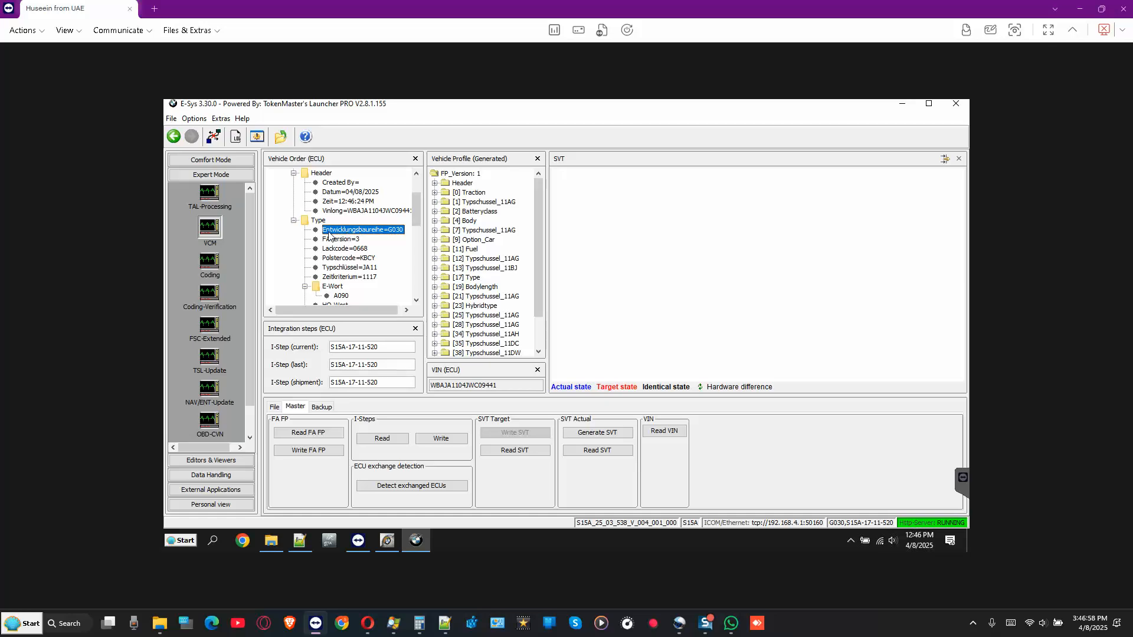
- Inspect FA entries: paint 0668, upholstery KBCY, type key JA11, Zeitkriterium 1117, E-Wort A090, SALAPA 205/23V
left_click(363, 250)
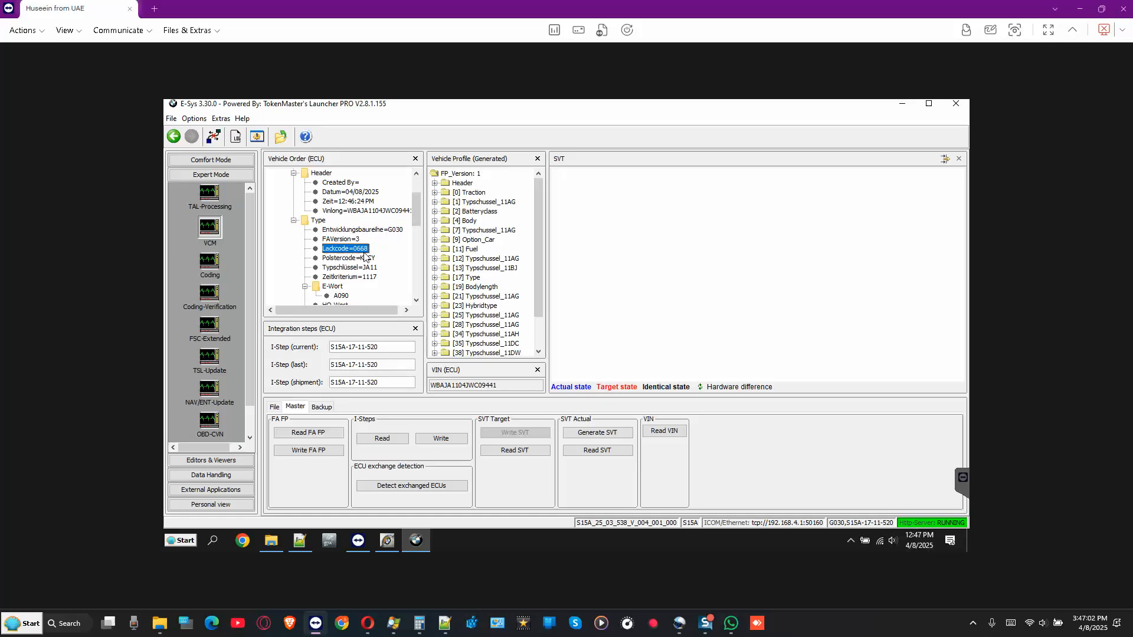
left_click(351, 258)
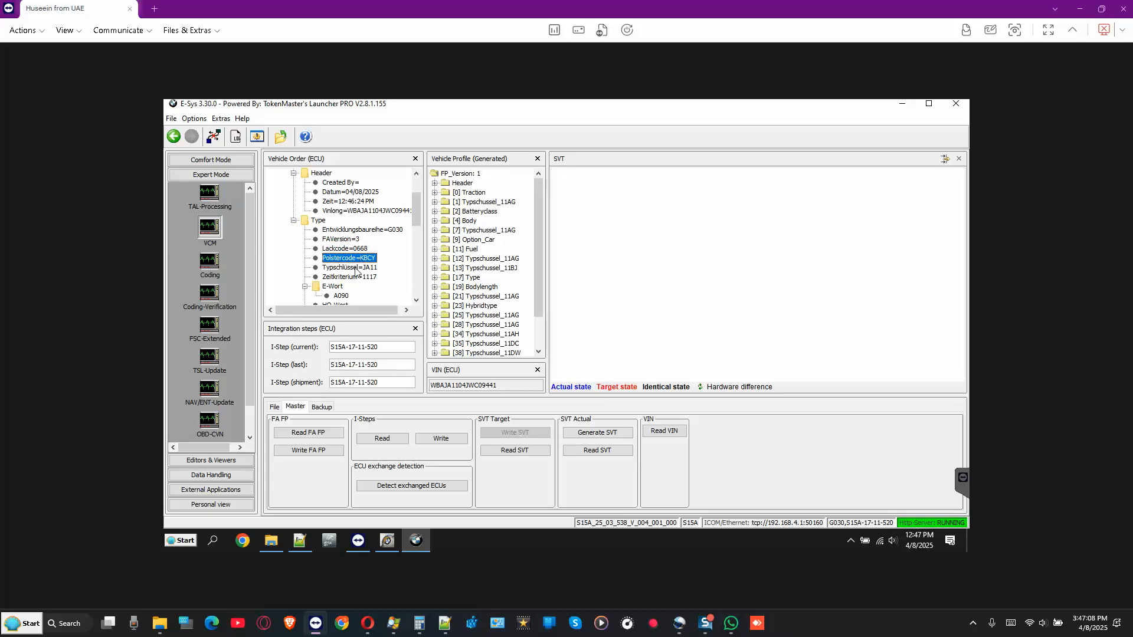
left_click(349, 268)
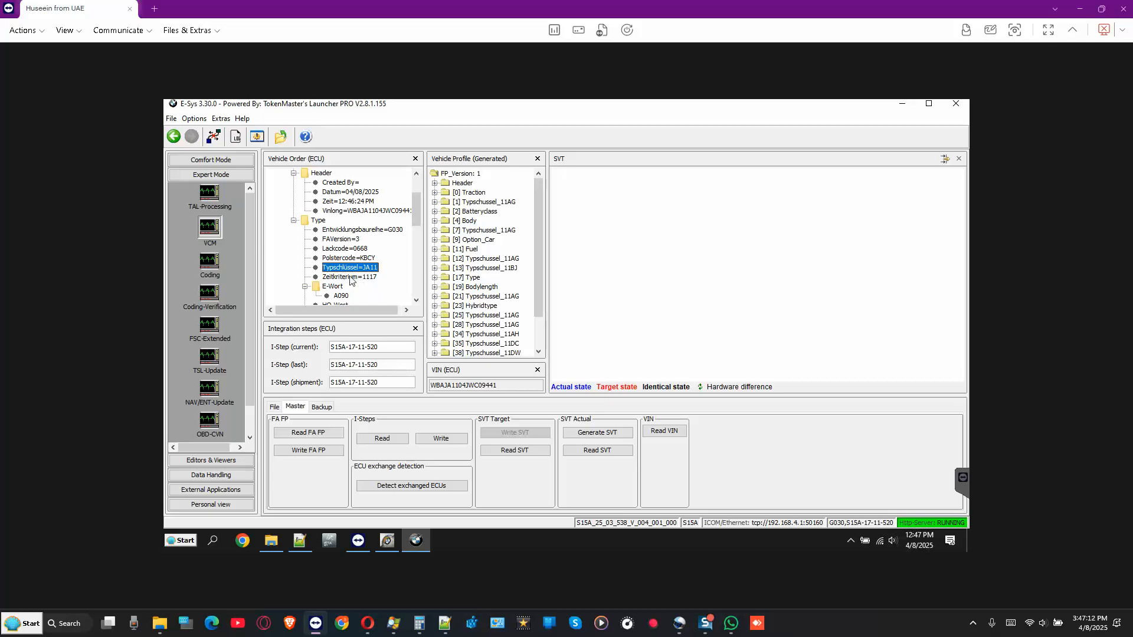
left_click(351, 277)
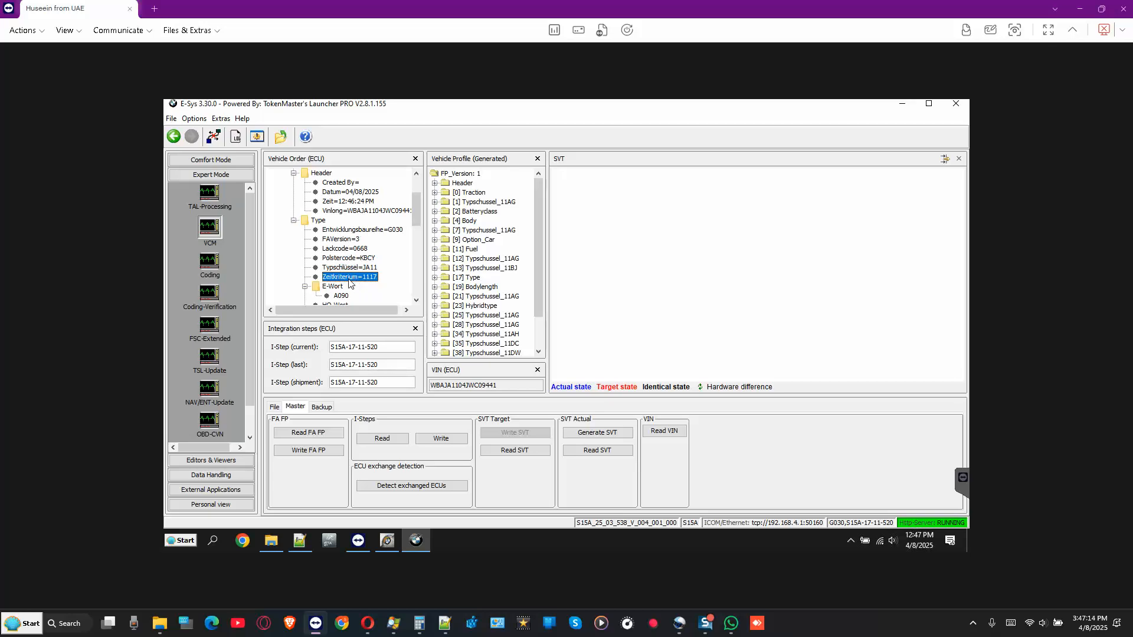
scroll(349, 283, "down", 1)
left_click(343, 269)
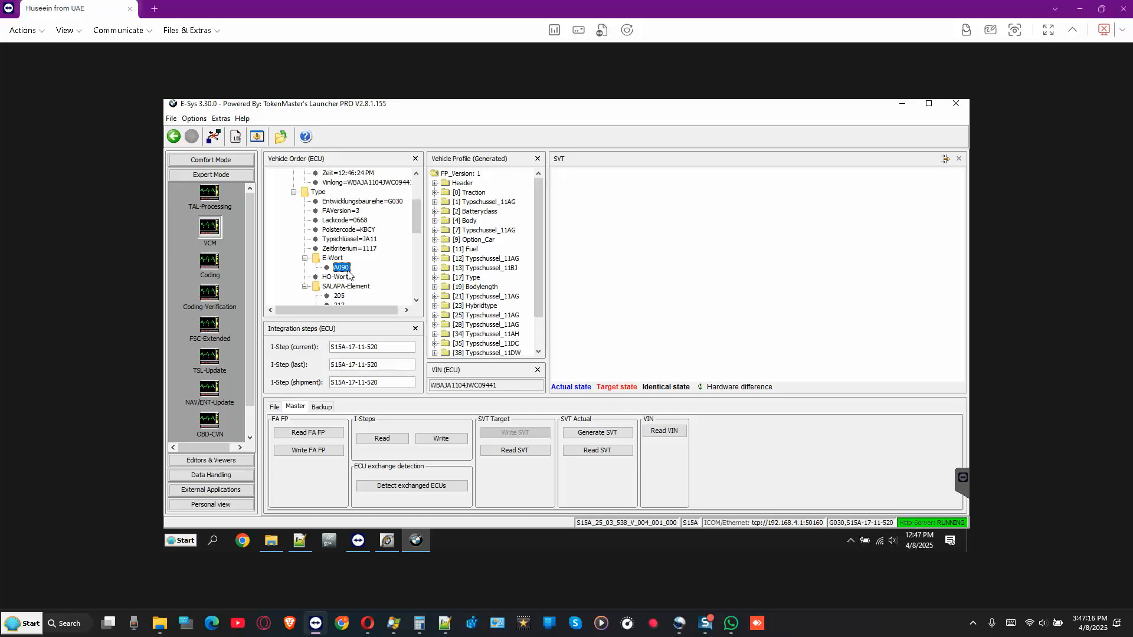
scroll(349, 275, "down", 1)
left_click(341, 259)
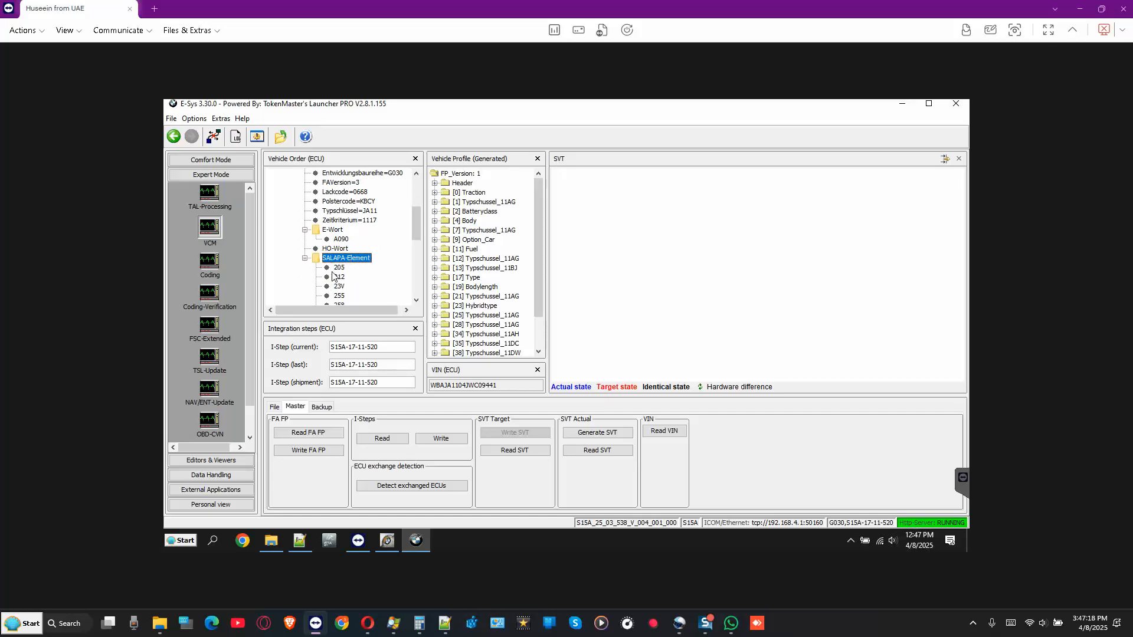
left_click(340, 268)
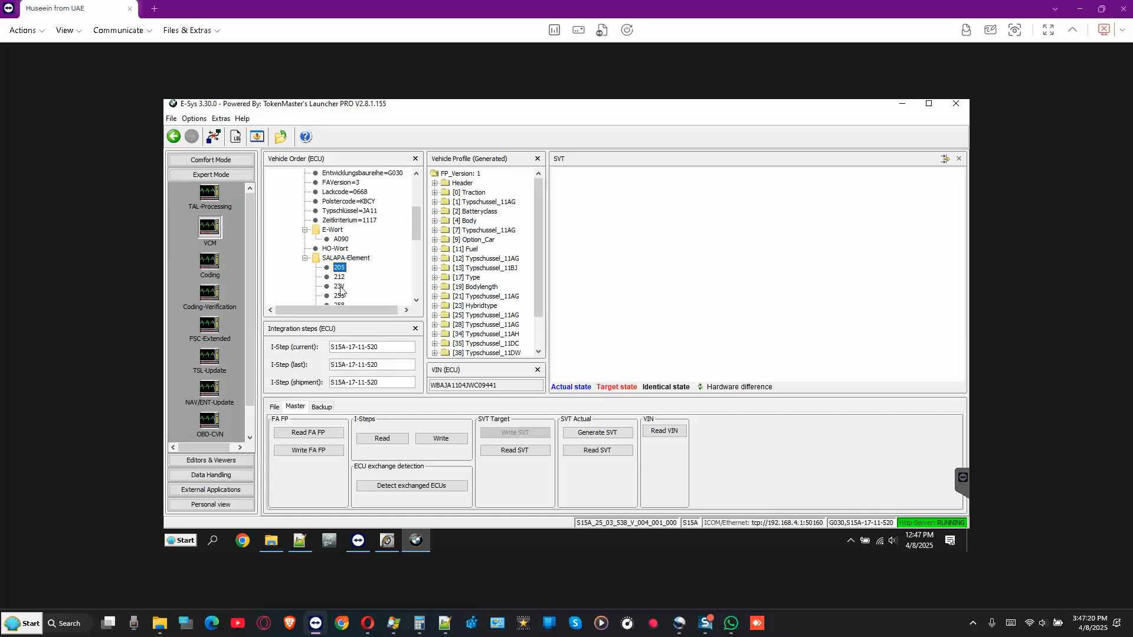
left_click(340, 288)
- Expand [9] Option_Car, select 212_NATIONAL_BRAKE_SYSTEM_EQUIPMENT, and show the File page
left_click(468, 297)
scroll(466, 302, "down", 2)
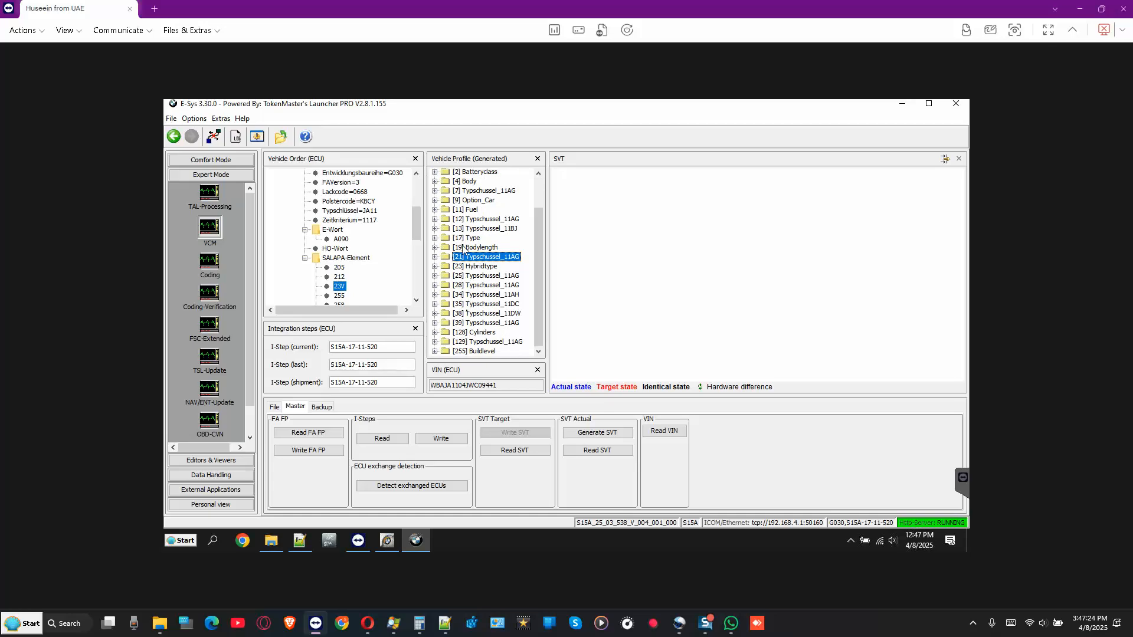
left_click(469, 201)
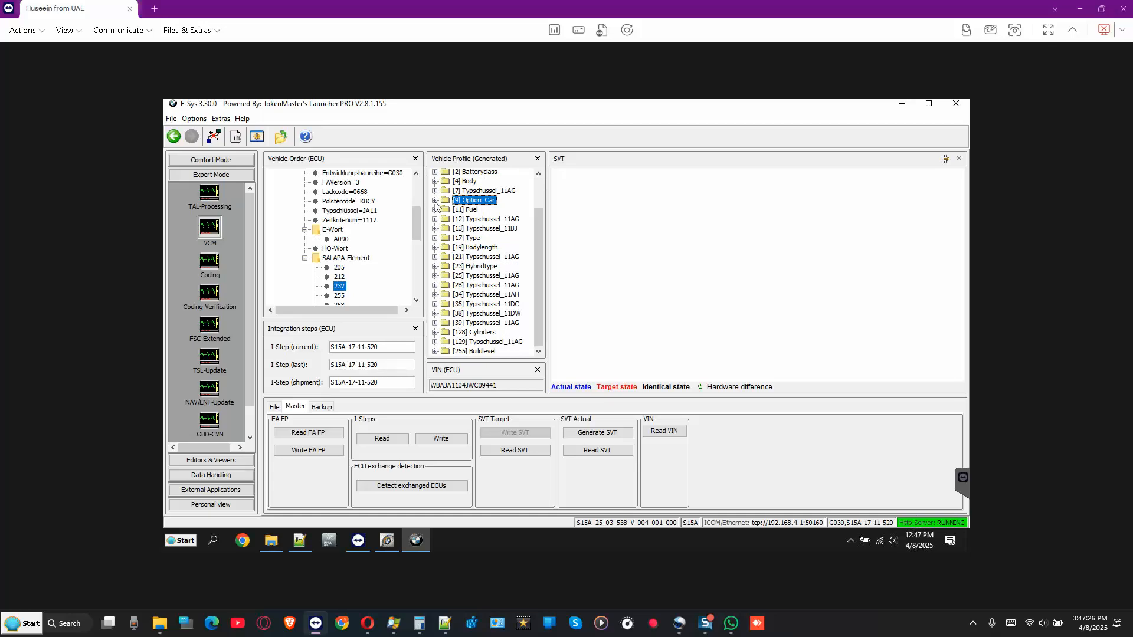
left_click(435, 201)
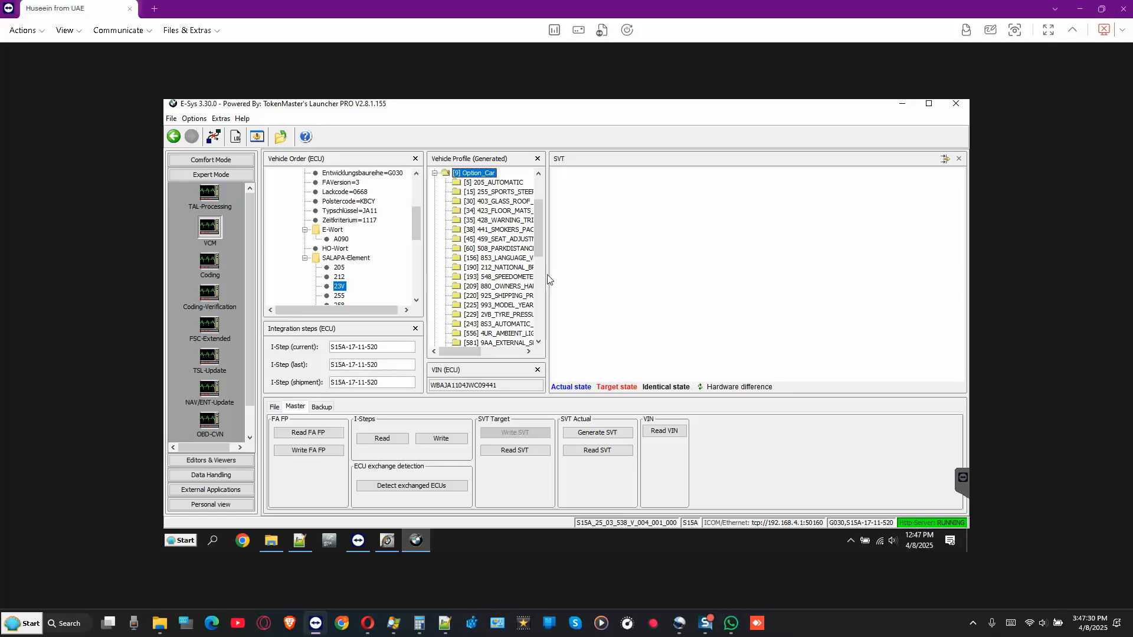
left_click_drag(548, 275, 706, 276)
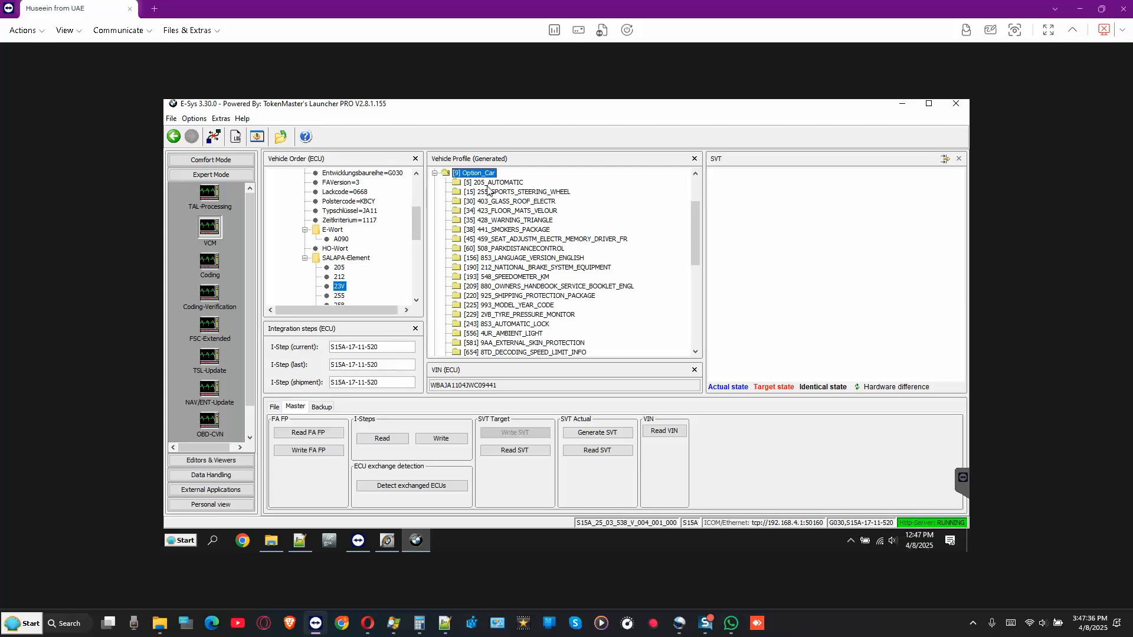
key("Up")
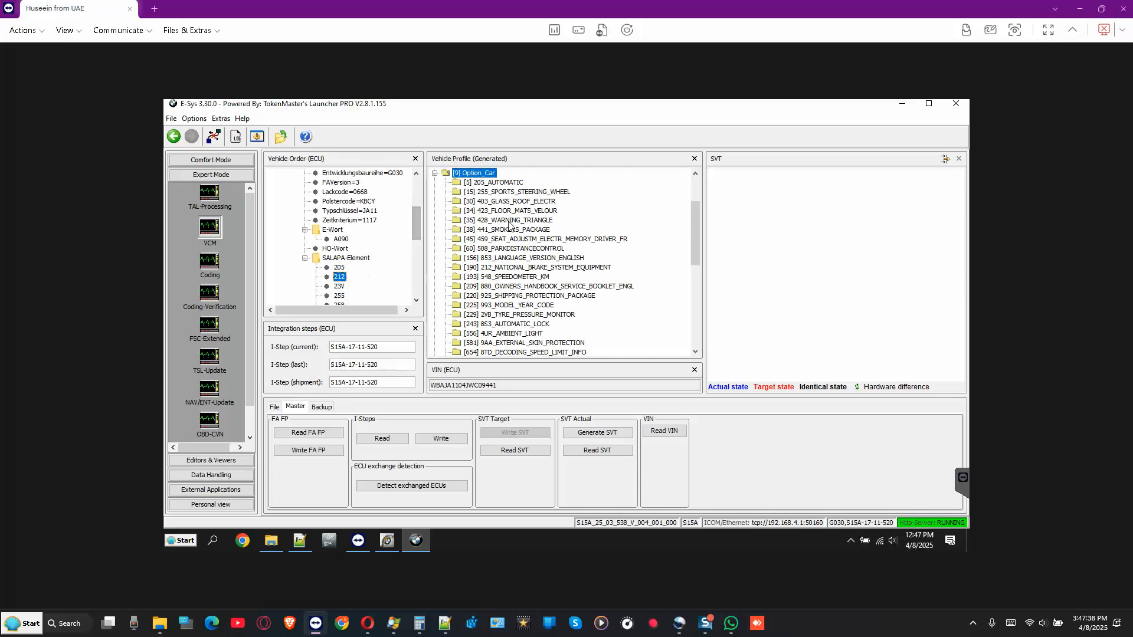
left_click(536, 268)
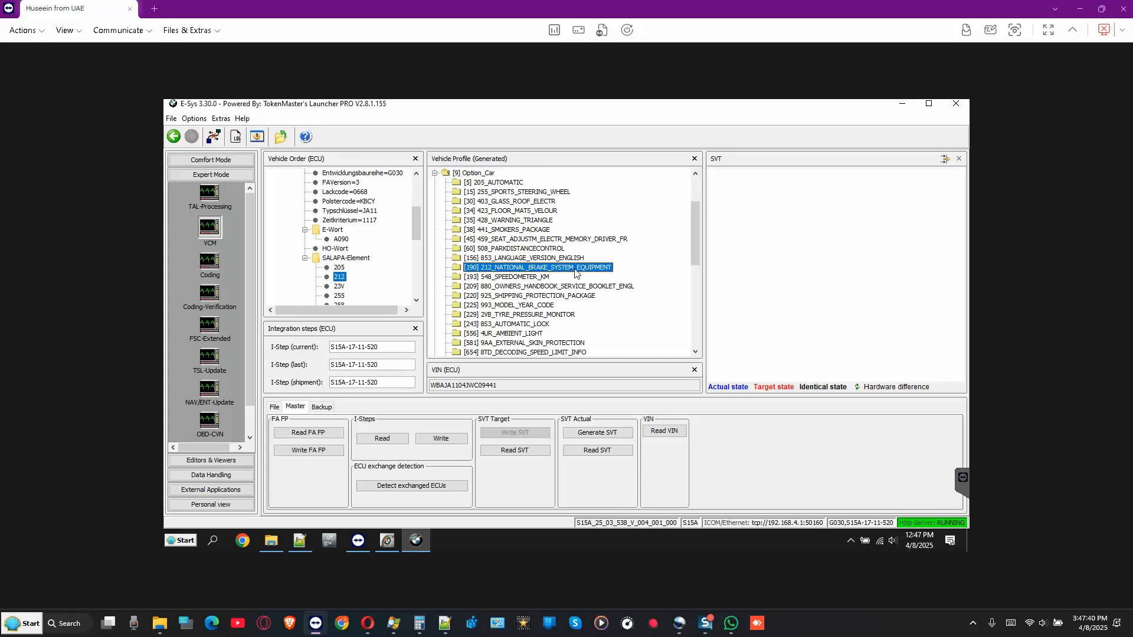
left_click(275, 408)
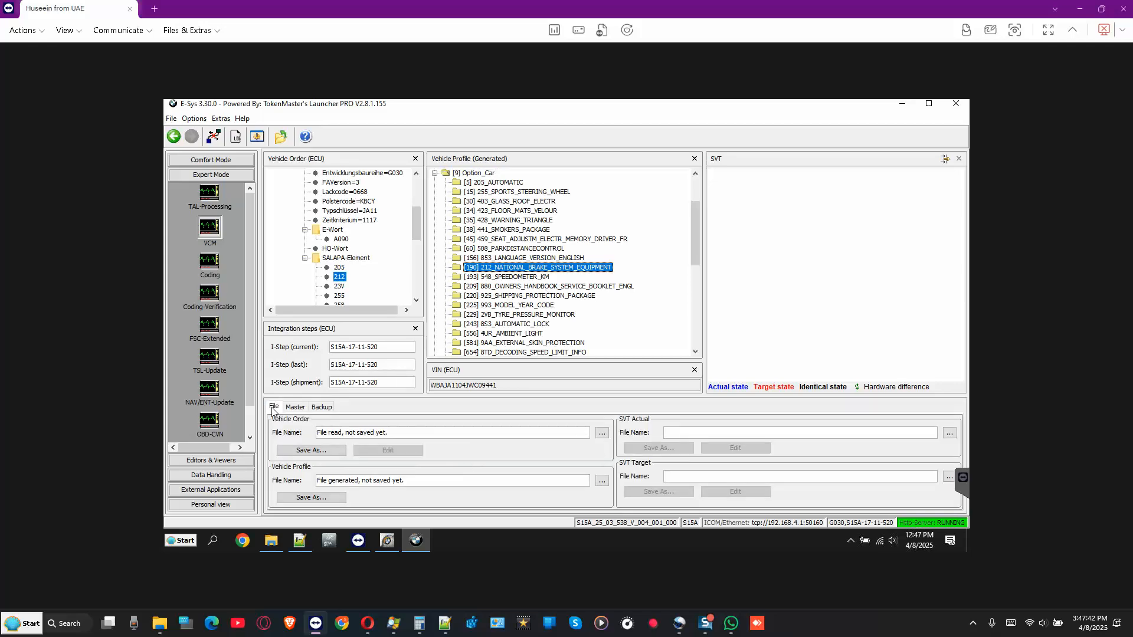
left_click(299, 540)
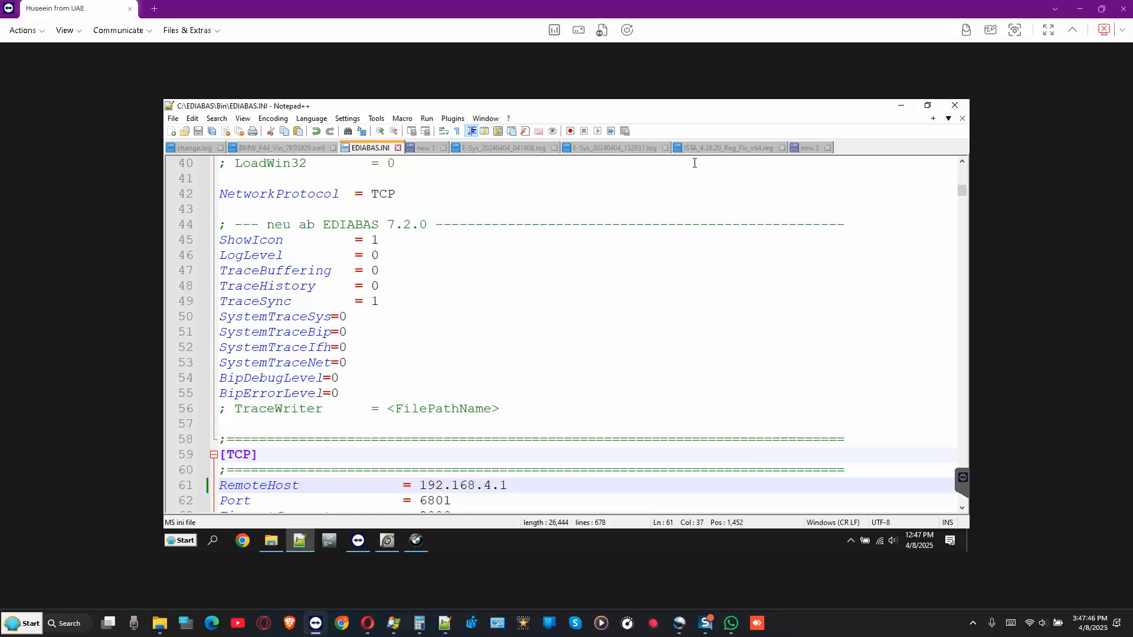
- Copy the G30 VIN line from the 'new 2' note in Notepad++, then minimize it
left_click(423, 150)
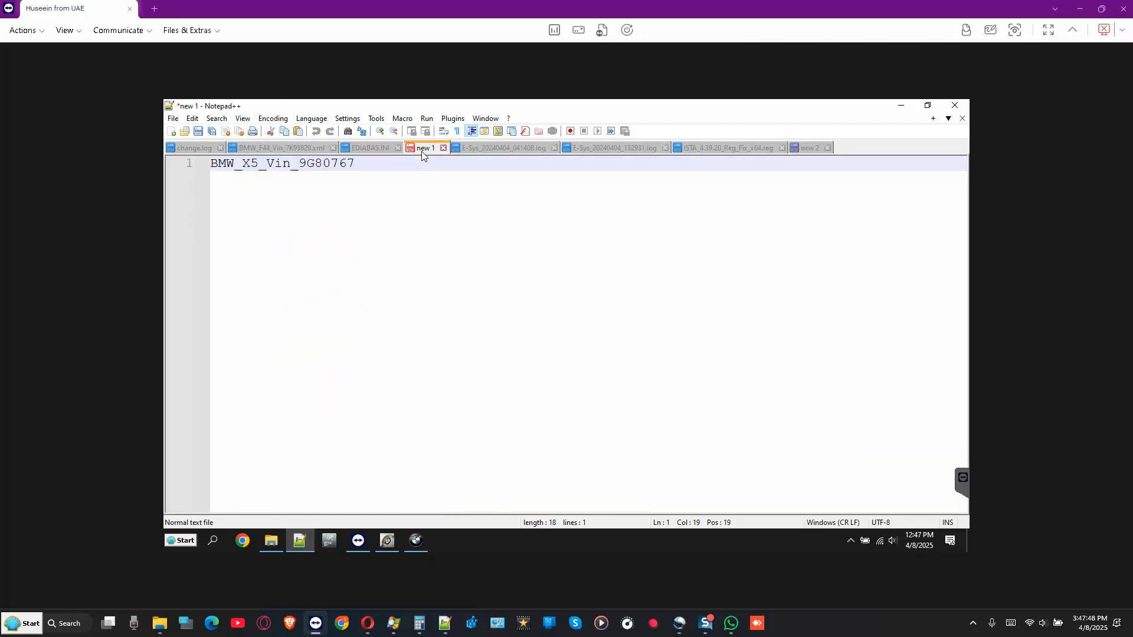
left_click(808, 150)
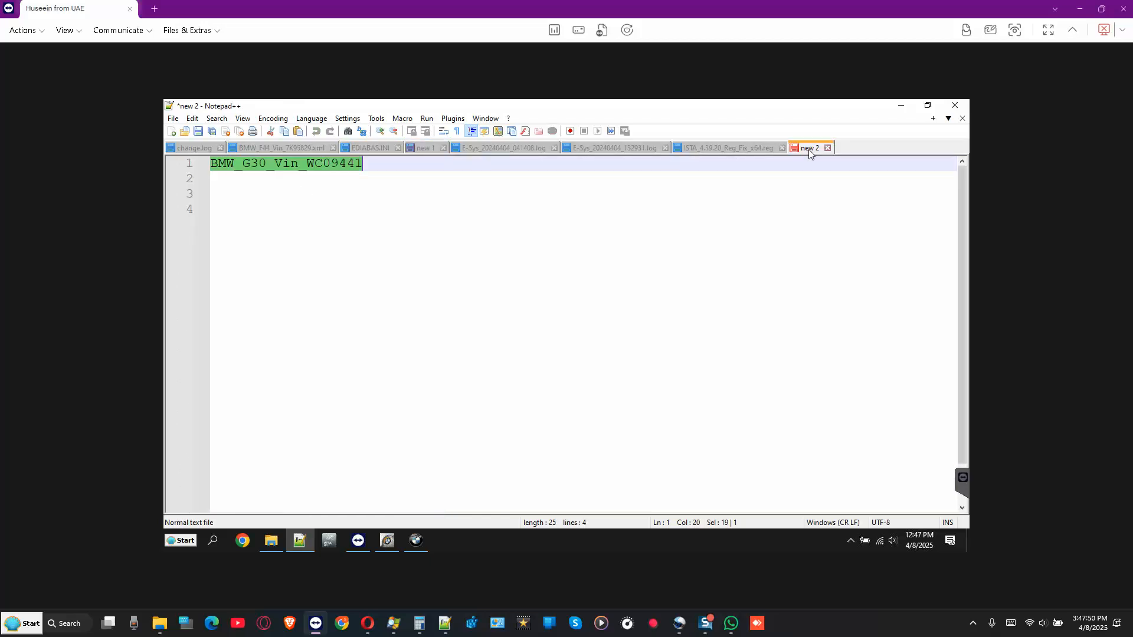
right_click(327, 161)
left_click(363, 184)
left_click(901, 106)
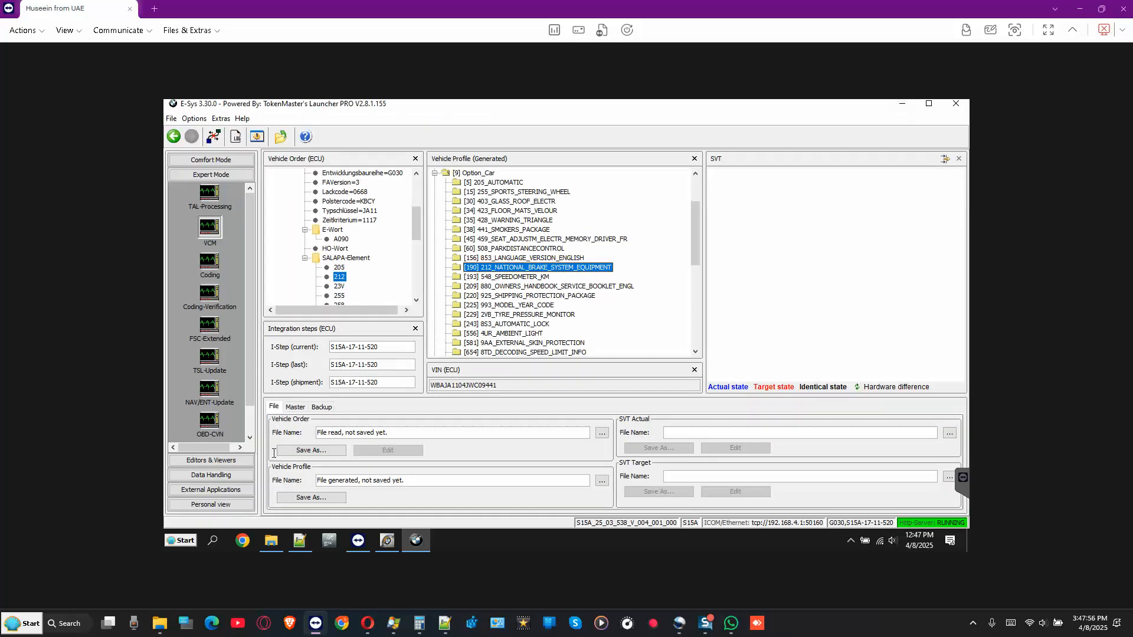
- Start saving the vehicle order, cancel, and dismiss the process-canceled message
left_click(306, 451)
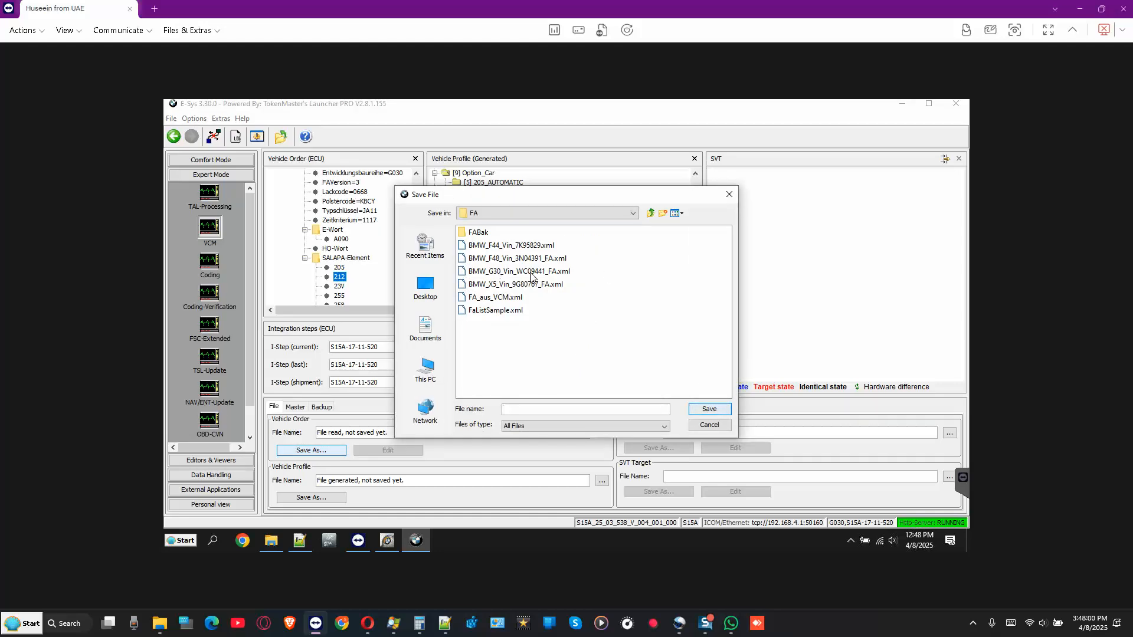
left_click(709, 425)
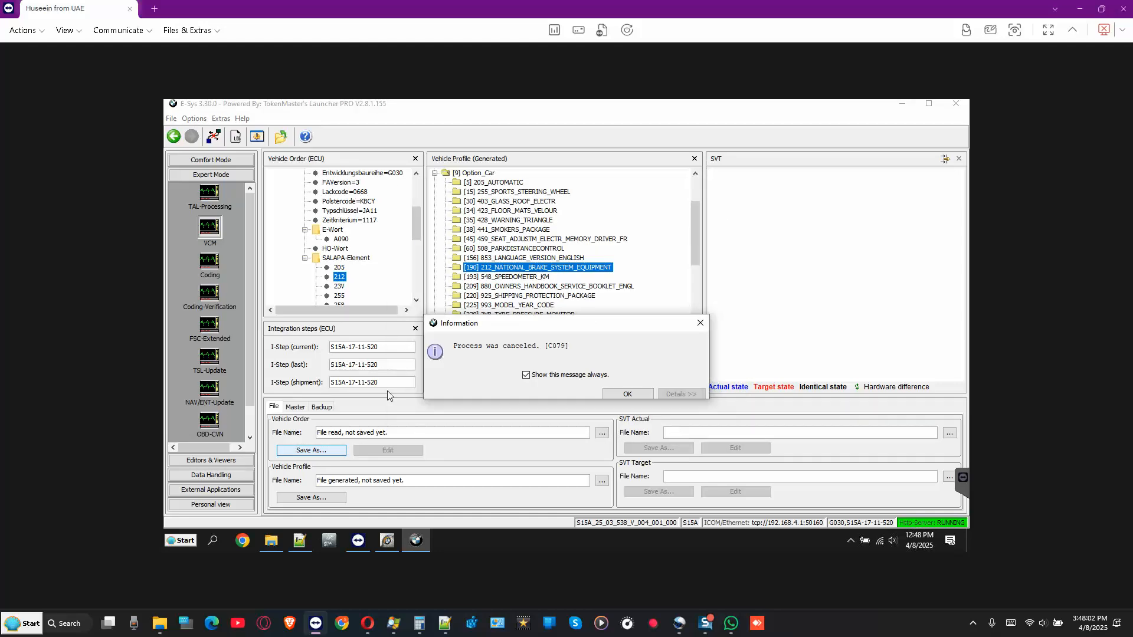
left_click(624, 394)
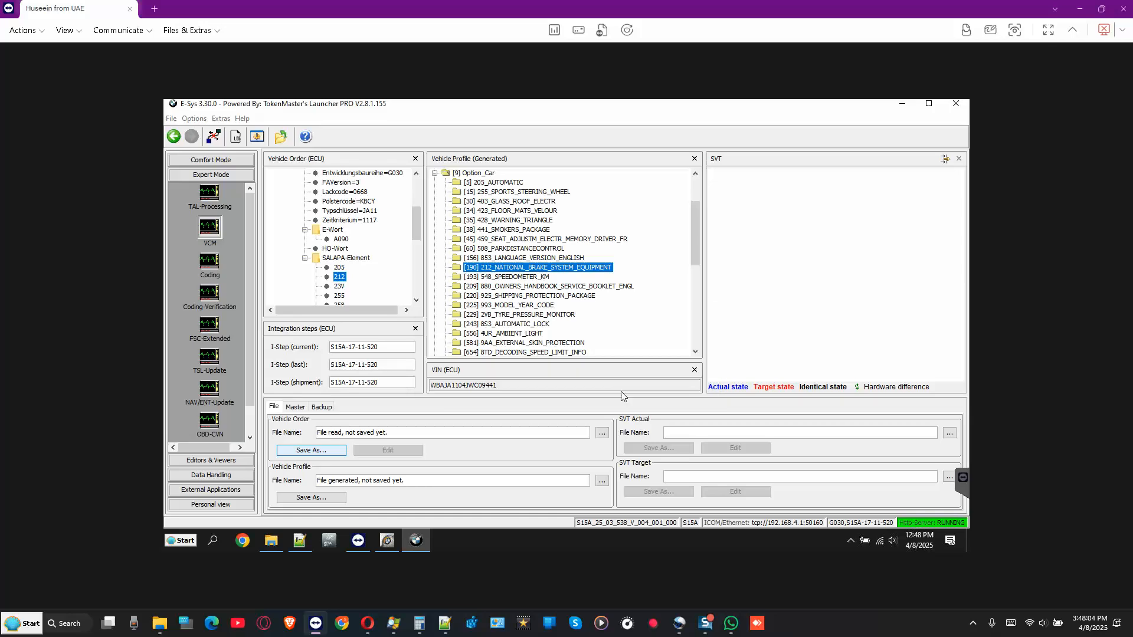
- In Comfort Mode TAL-Calculating, read the vehicle order from the car and enlarge its area
left_click(209, 161)
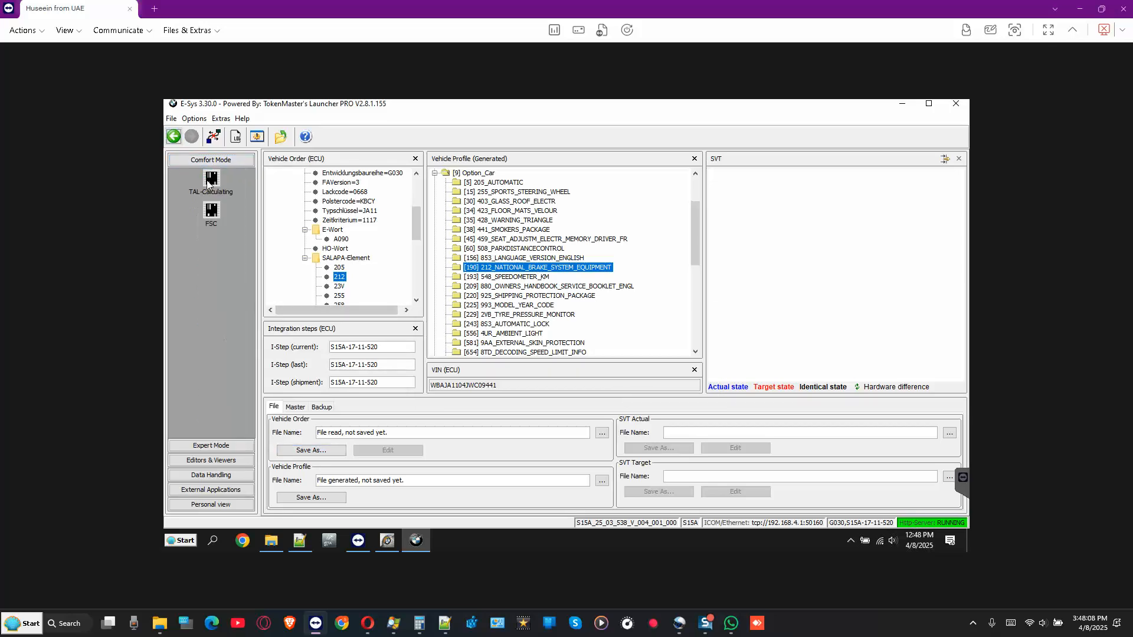
left_click(212, 181)
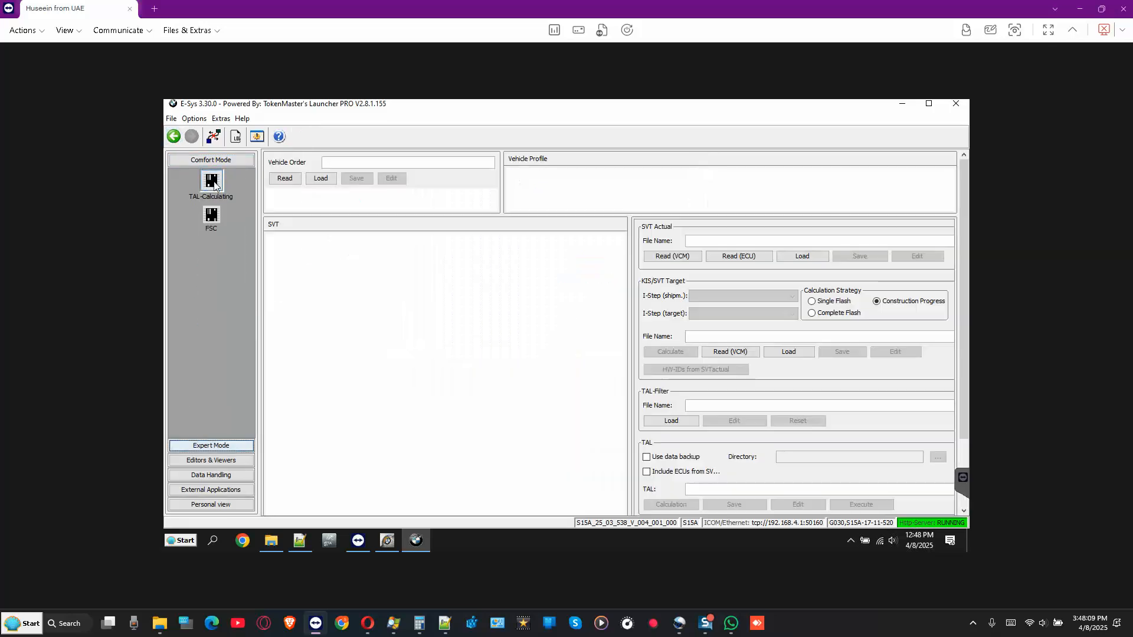
left_click(285, 179)
left_click_drag(301, 216, 298, 233)
- Activate the read FA and expand it, enlarging the FA and vehicle profile trees
right_click(292, 205)
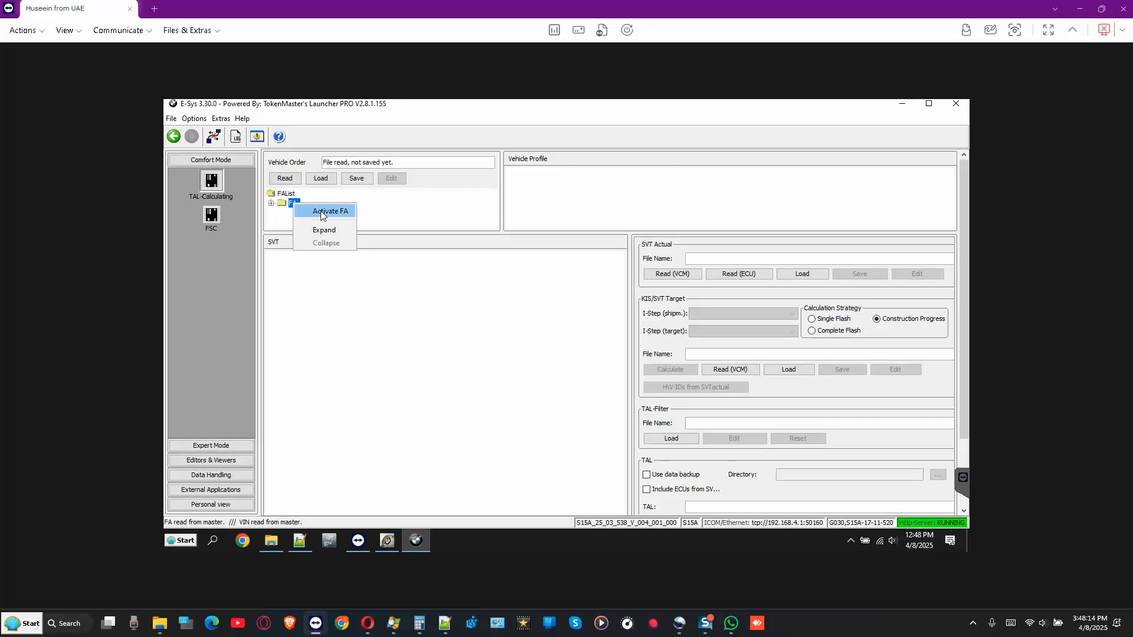
left_click(313, 212)
right_click(293, 204)
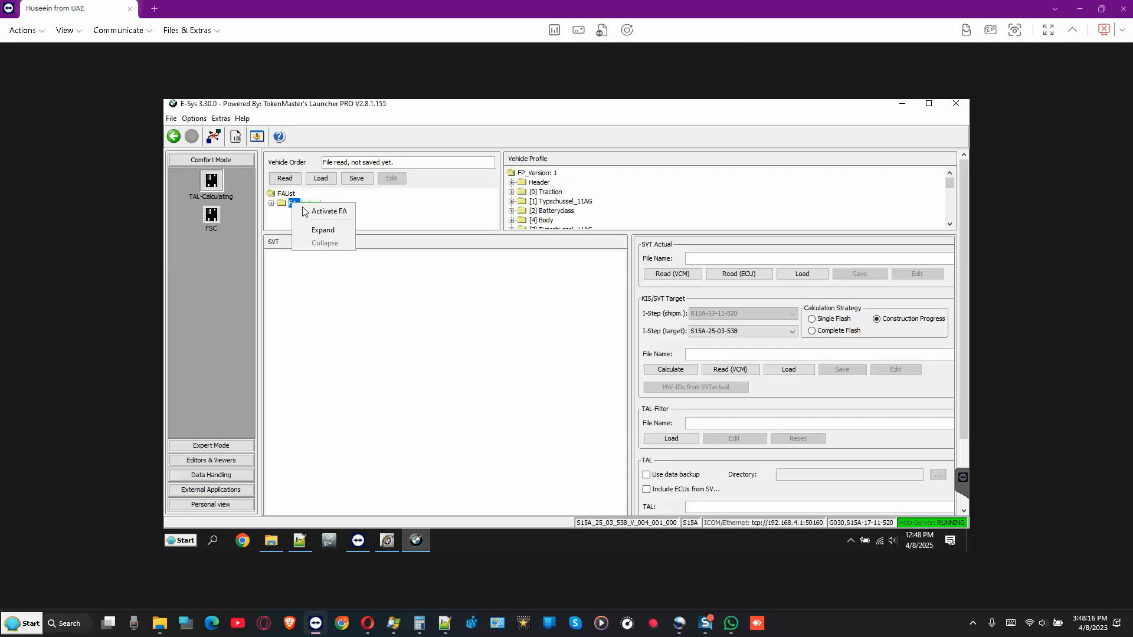
left_click(322, 231)
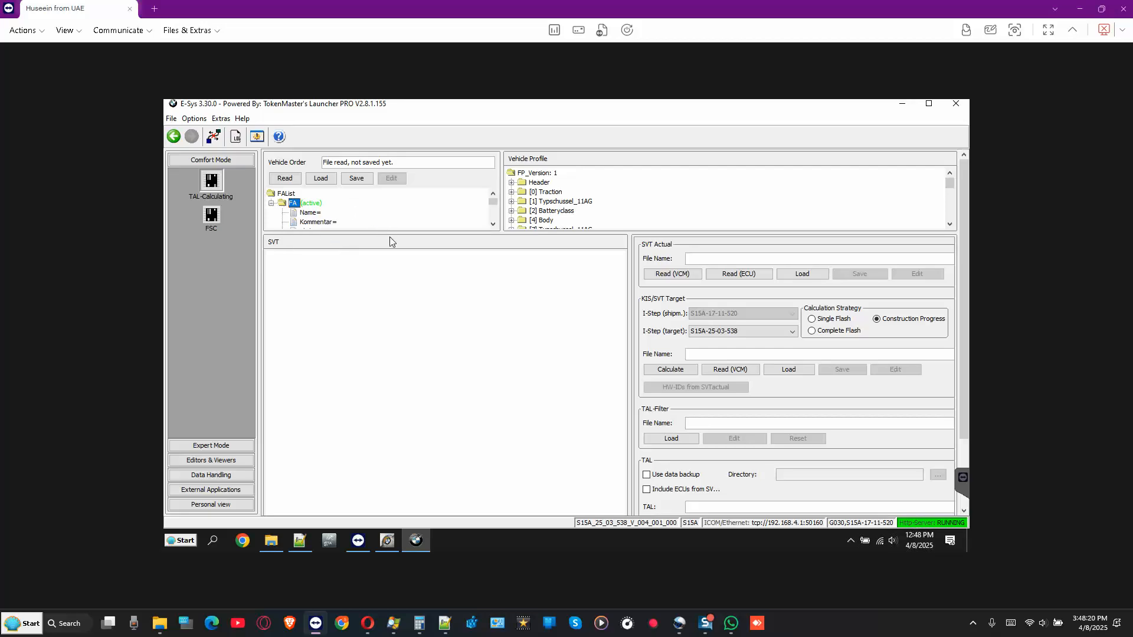
left_click_drag(389, 236, 384, 271)
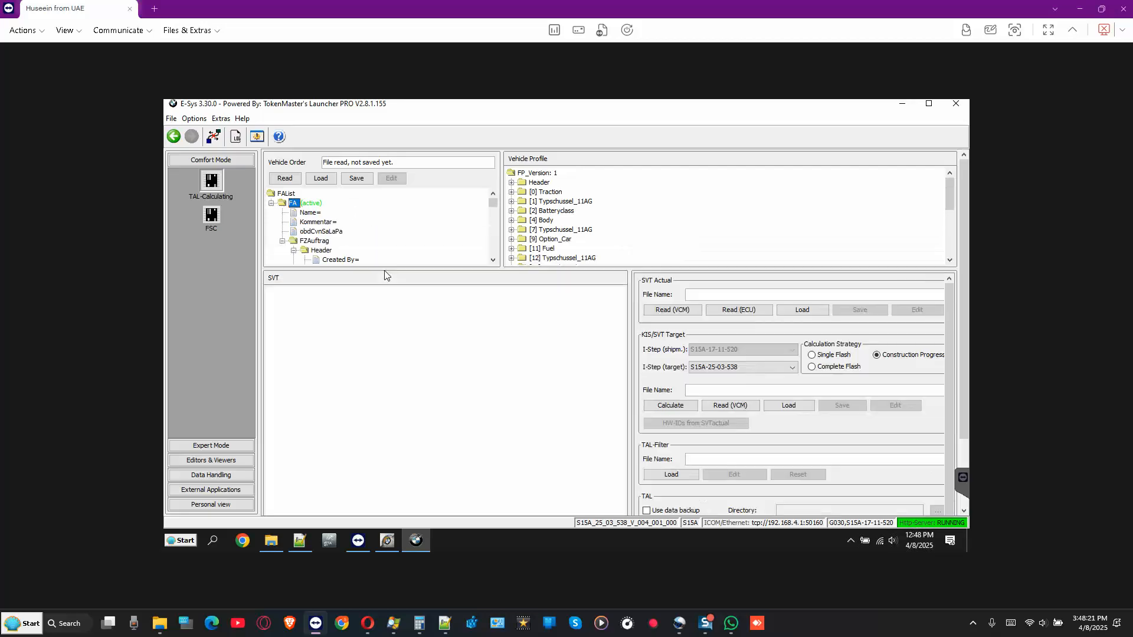
- Read the actual SVT from the ECUs, retrying after dismissing the failed VCM read error
left_click(742, 311)
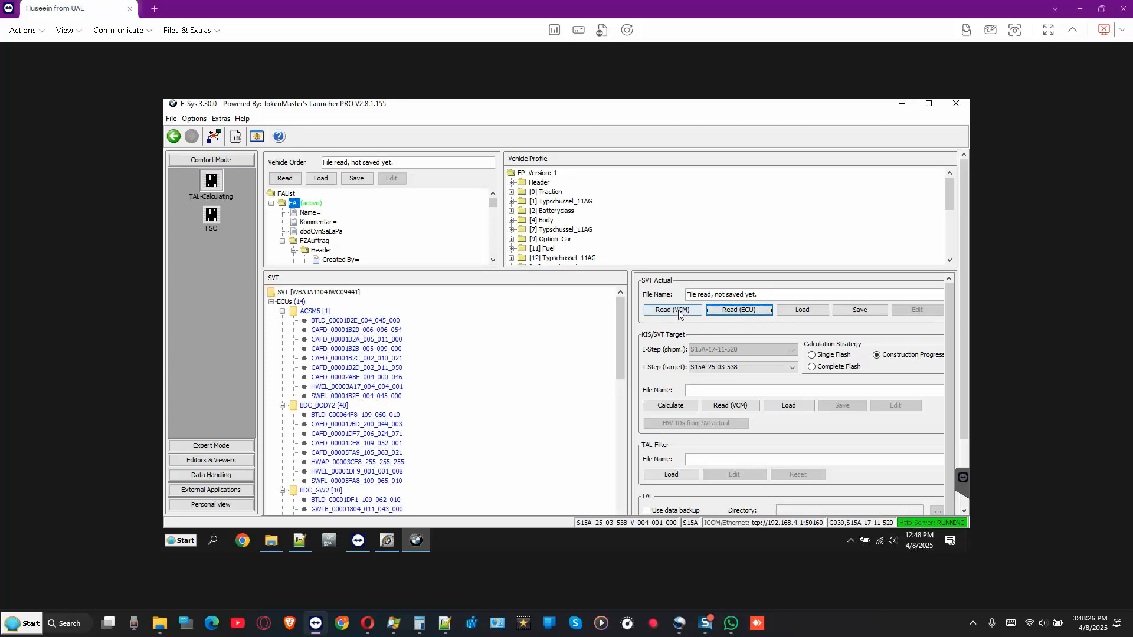
left_click(678, 313)
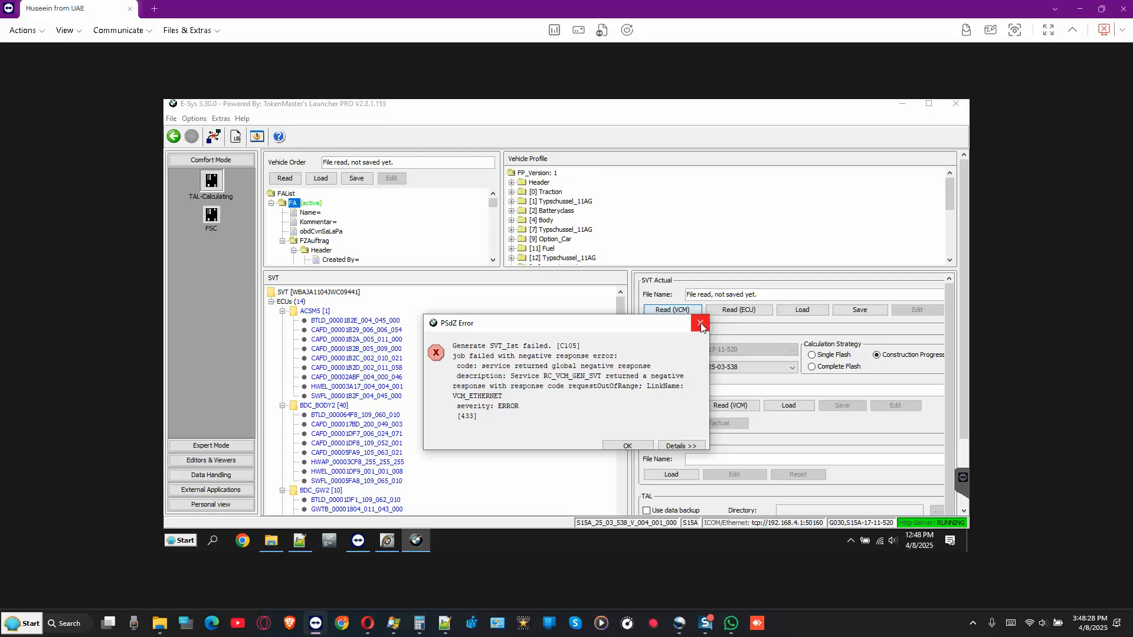
left_click(701, 324)
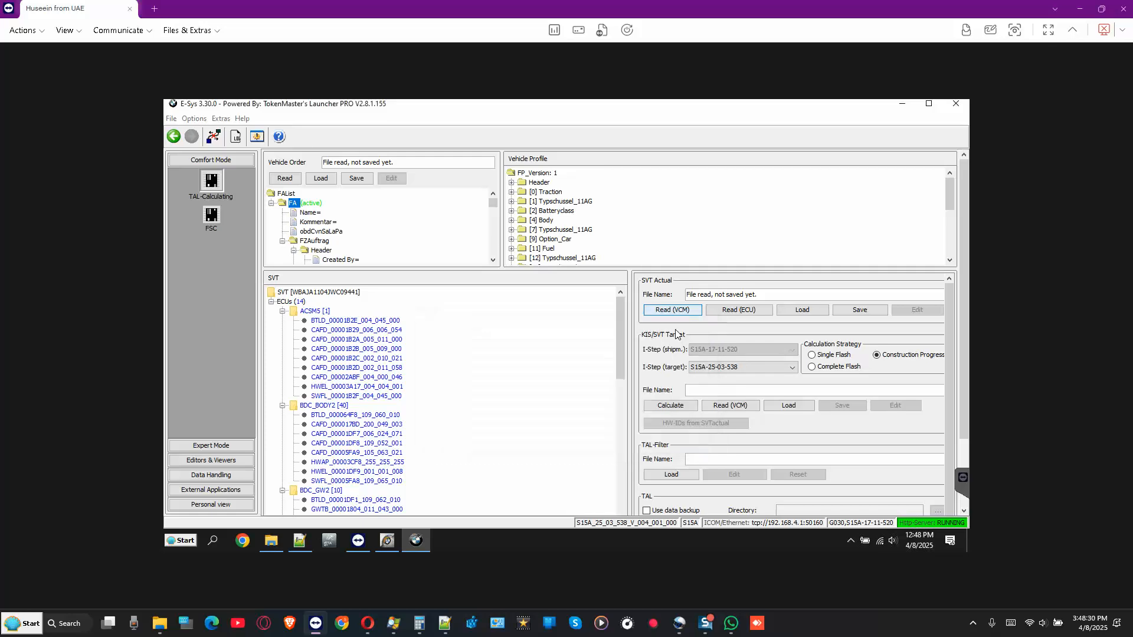
left_click(733, 311)
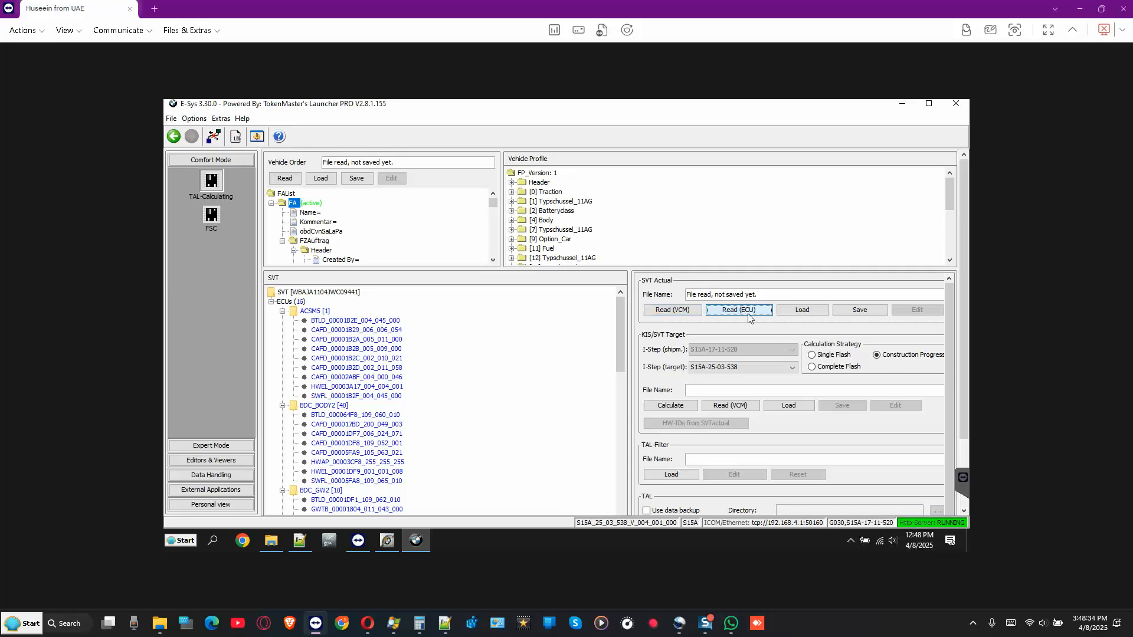
- Overwrite BMW_G30_Vin_WC09441_SVT_ist.xml in C:\Data\SVT with the actual SVT and select Complete Flash
left_click(850, 311)
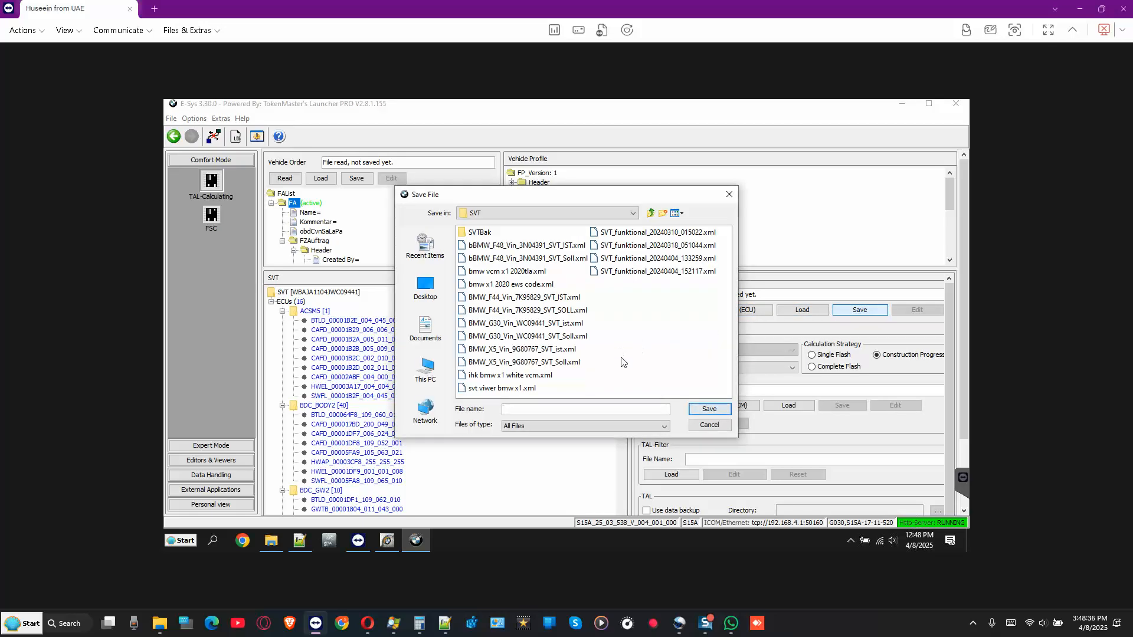
left_click(543, 325)
left_click(710, 410)
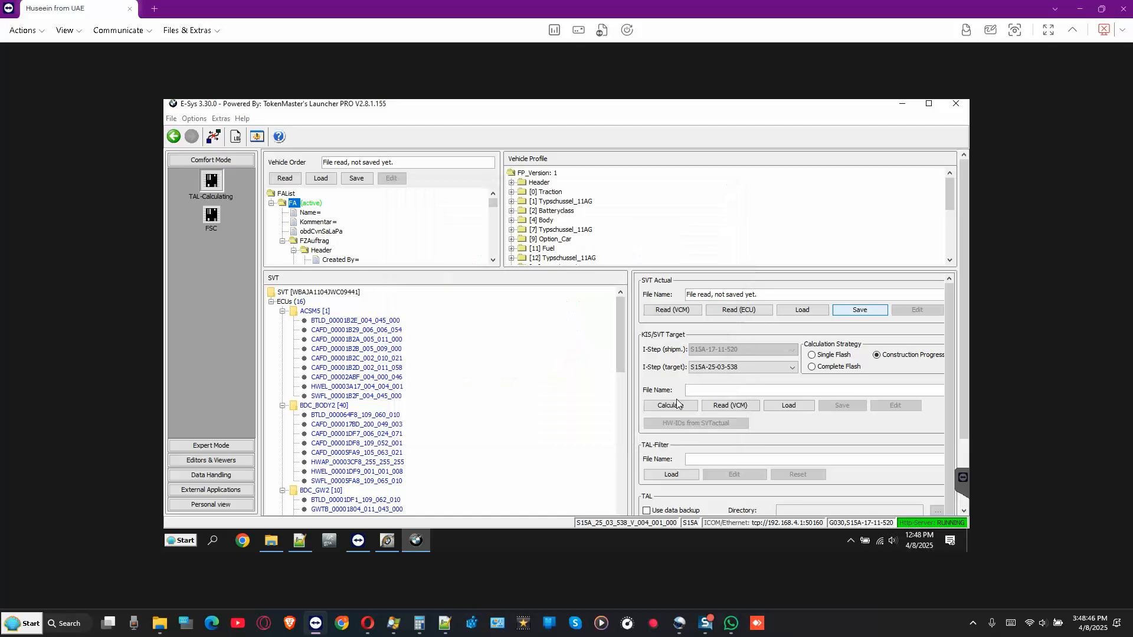
left_click(523, 330)
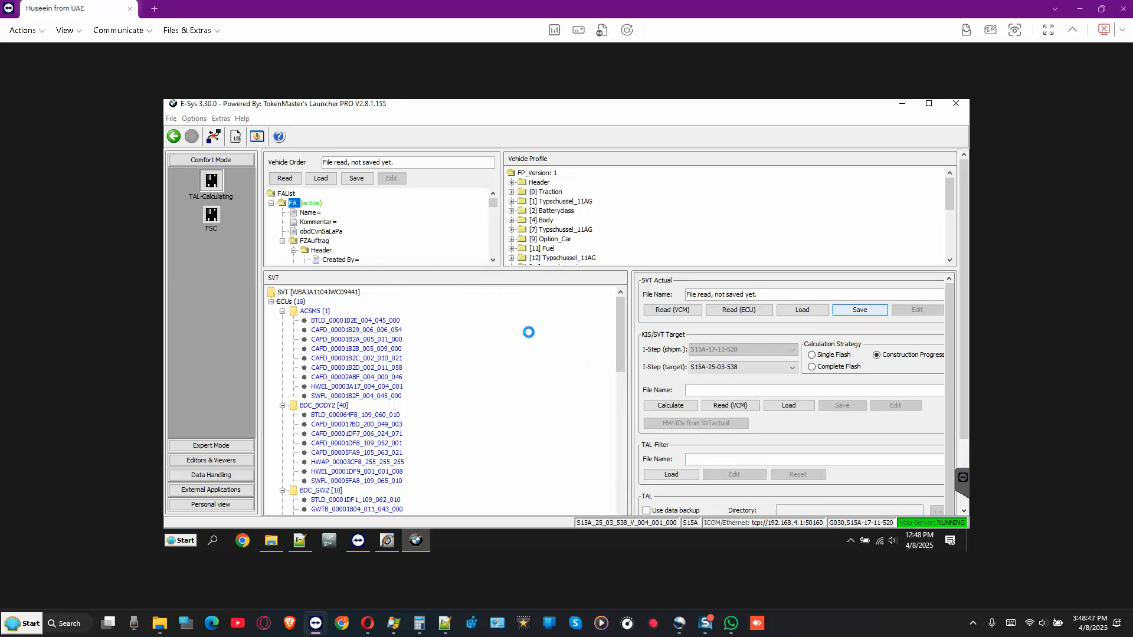
left_click(812, 367)
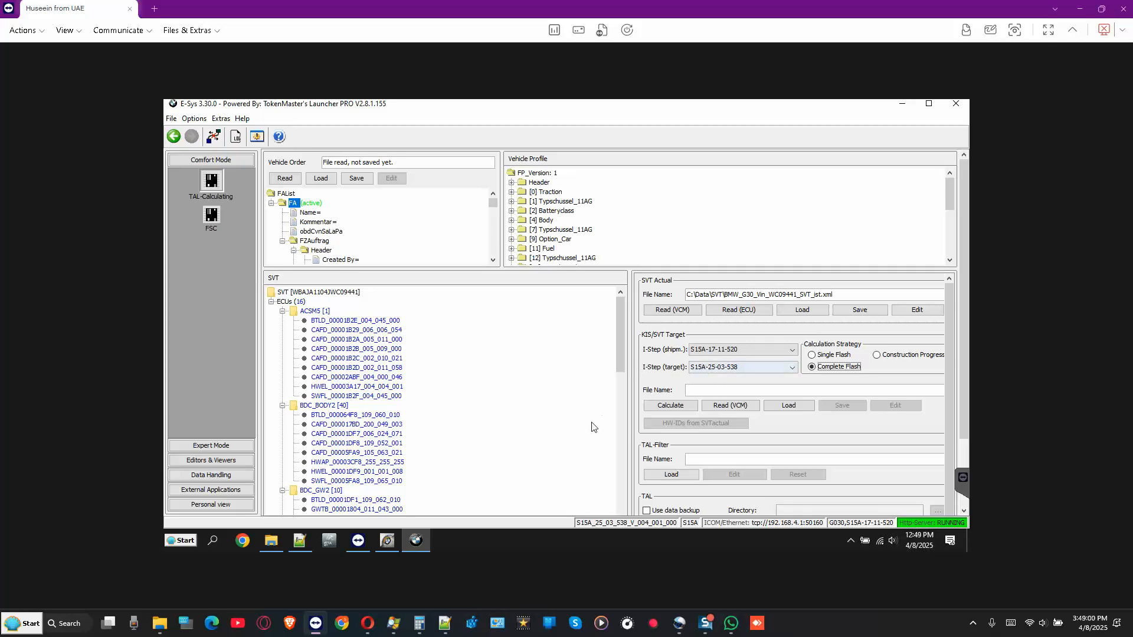
- Browse C:\Data\psdzdata\mainseries\S15A and check the S15A_25_03_538_V_004_001_000 data folder before returning to E-Sys
left_click(272, 546)
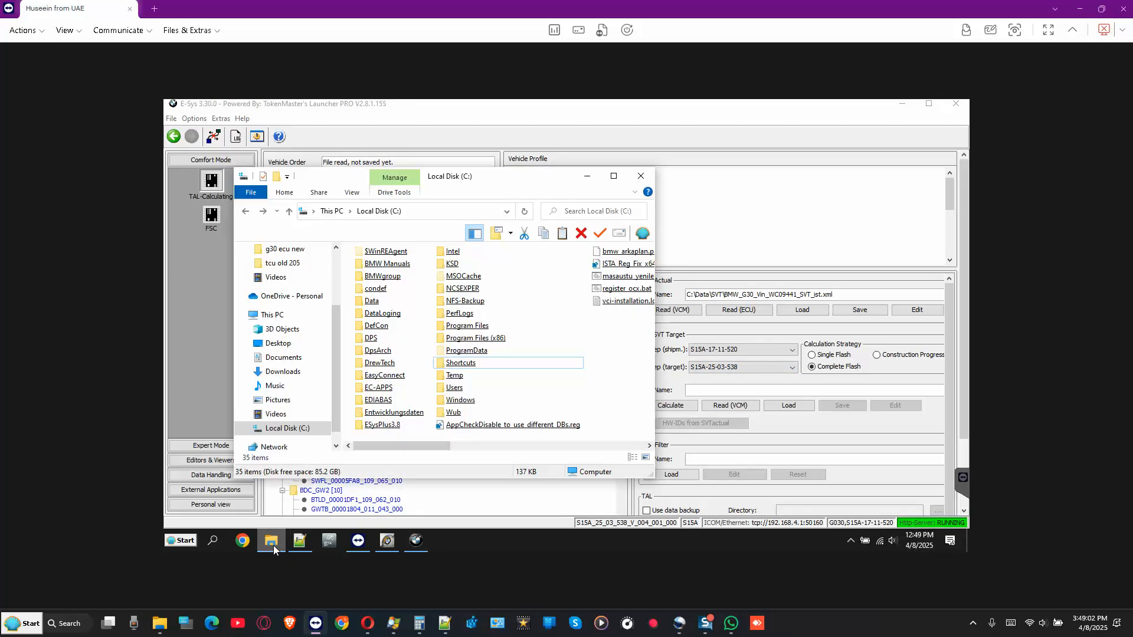
double_click(368, 302)
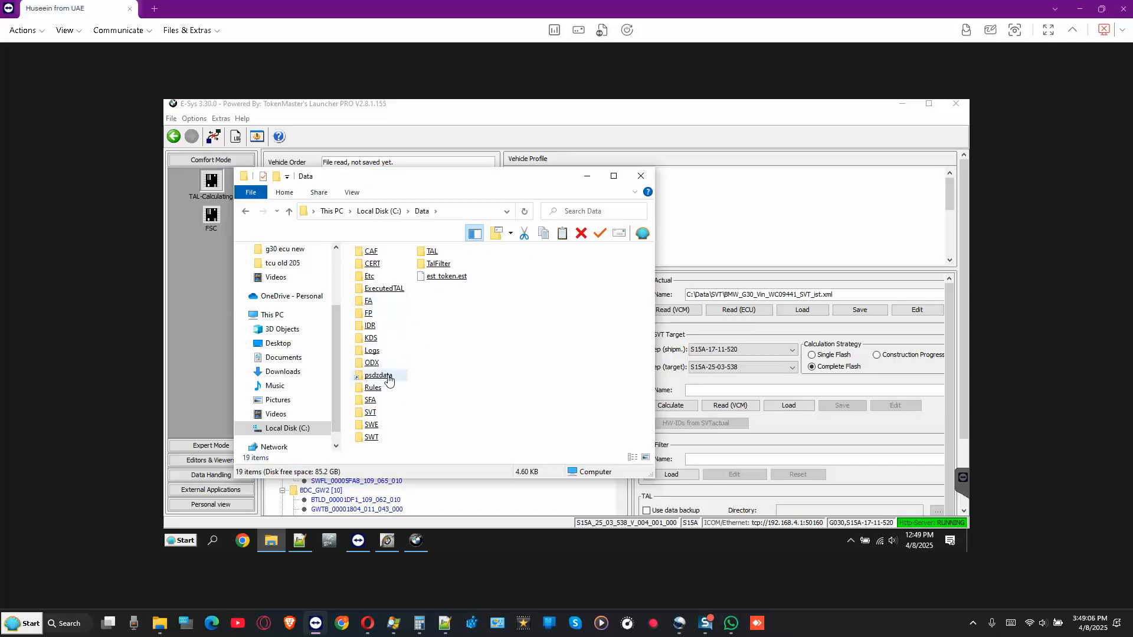
double_click(385, 381)
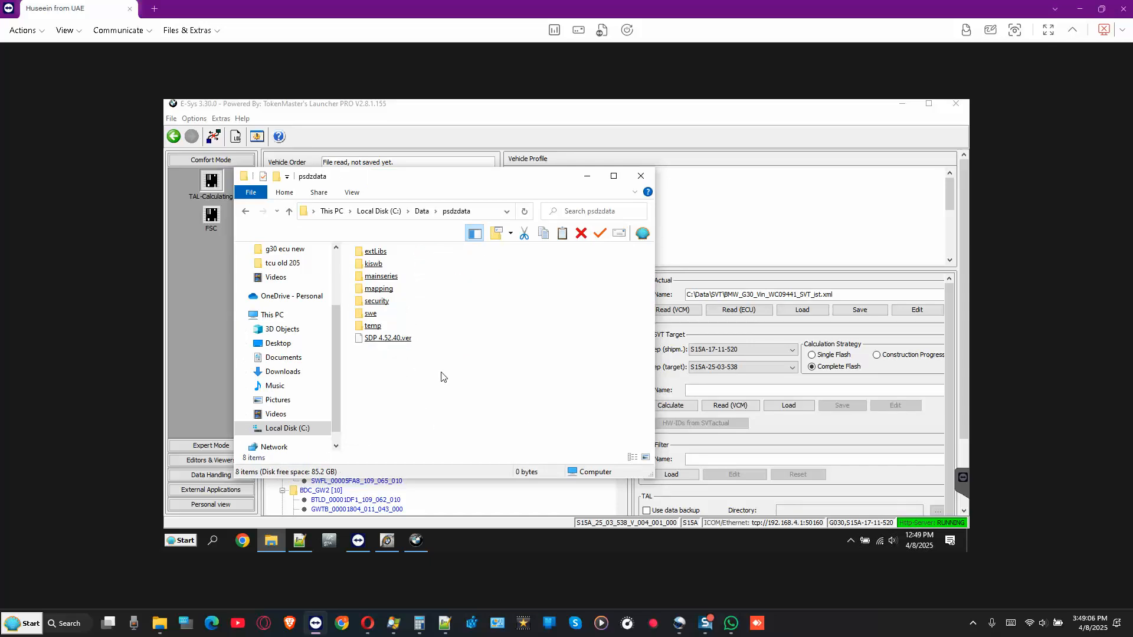
double_click(383, 277)
double_click(369, 277)
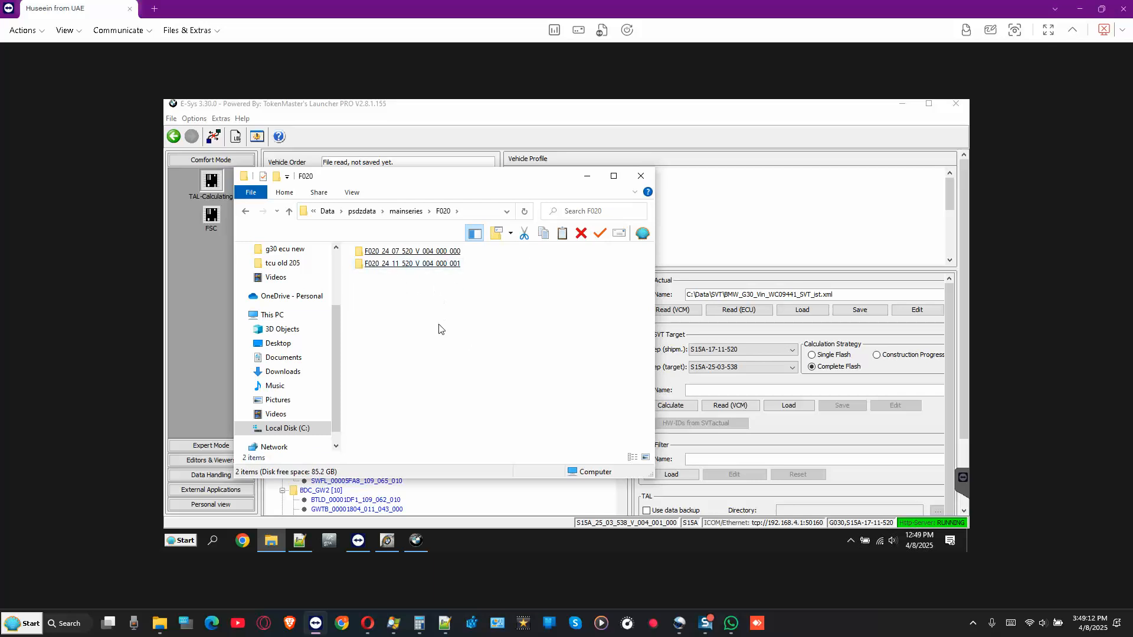
key("BackSpace")
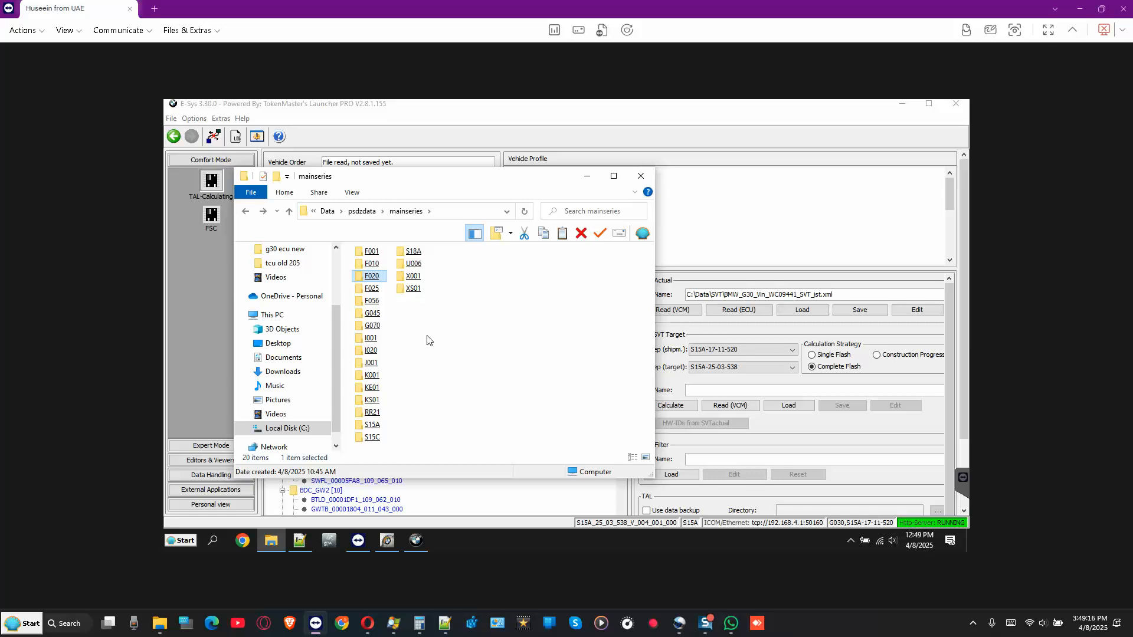
double_click(373, 425)
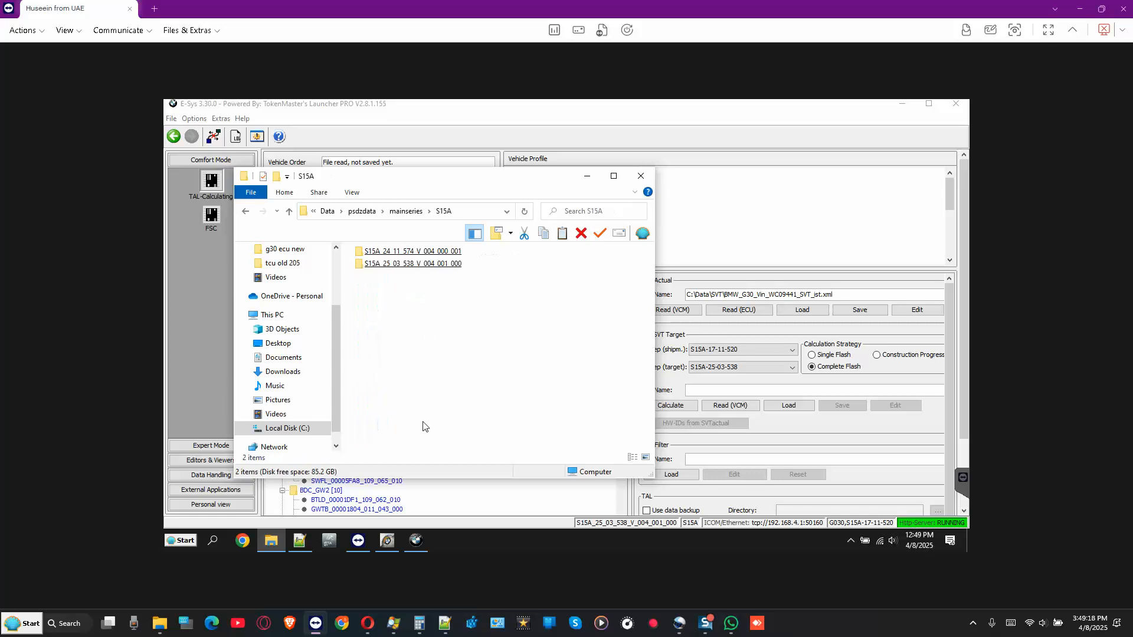
left_click(390, 270)
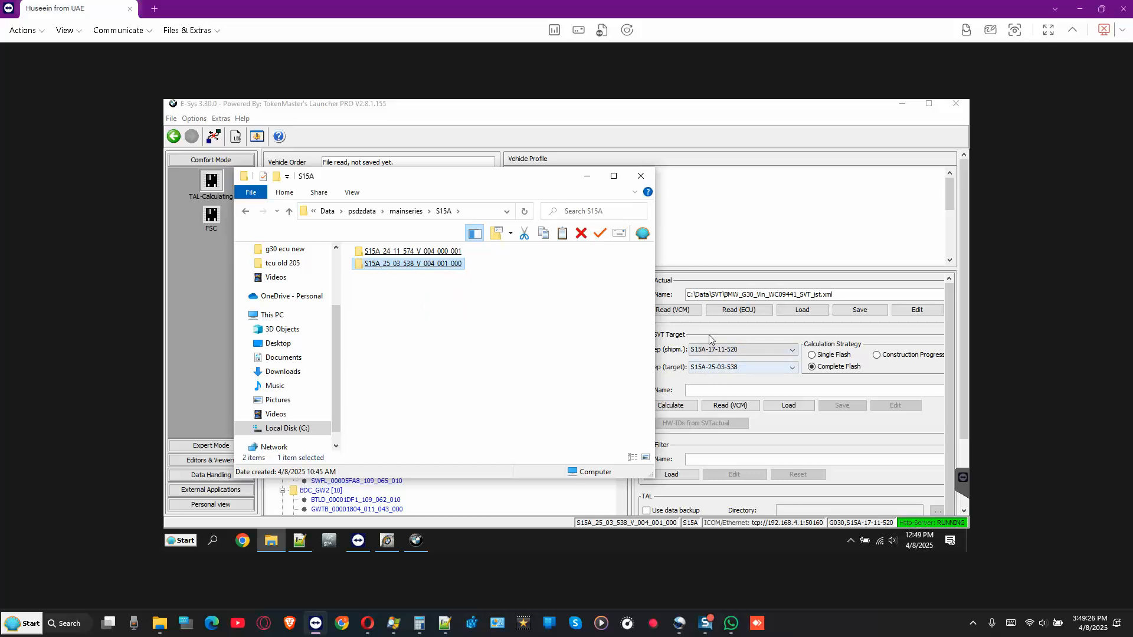
left_click(737, 332)
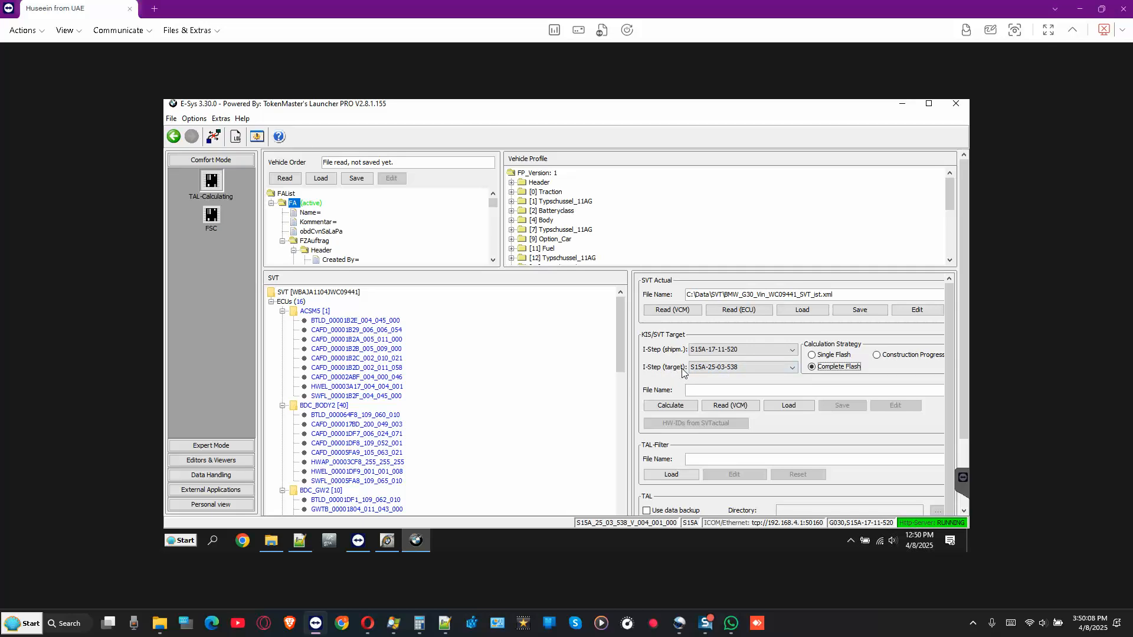
- Calculate the Complete Flash target SVT for I-step S15A-25-03-538
left_click(671, 406)
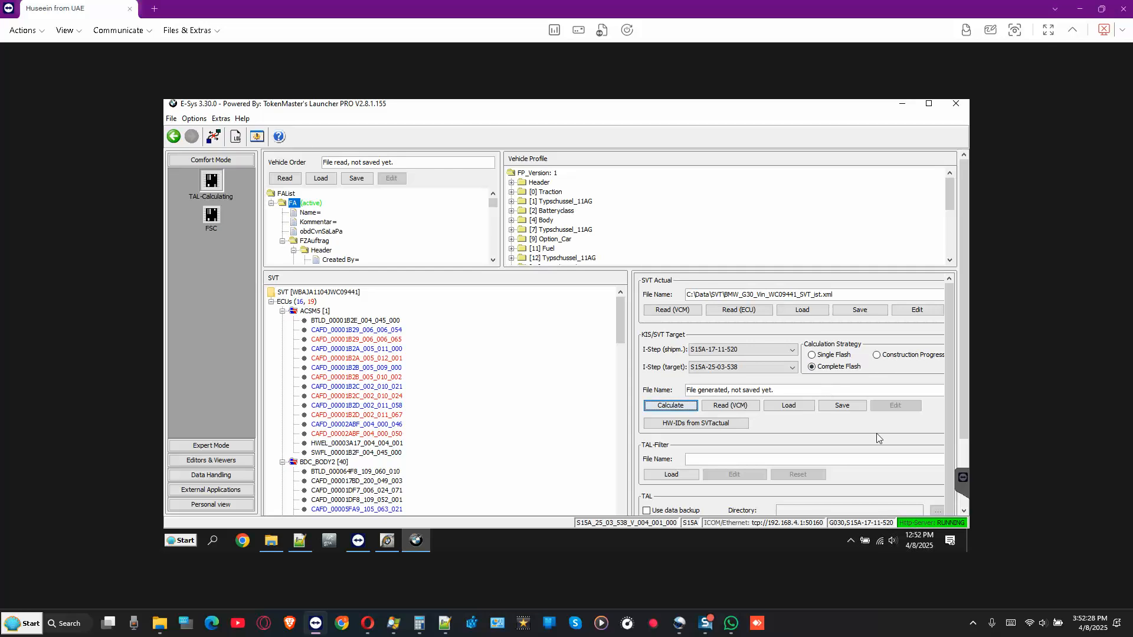
- Save the target SVT over the existing BMW_G30_Vin_WC09441_SVT_Soll.xml
left_click(842, 407)
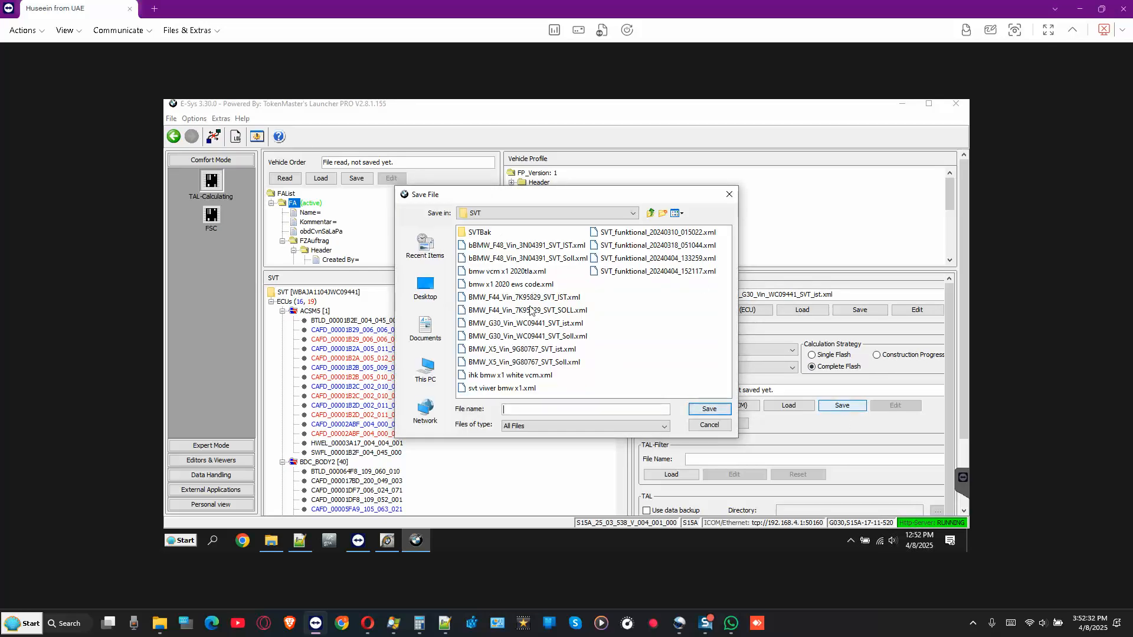
left_click(546, 336)
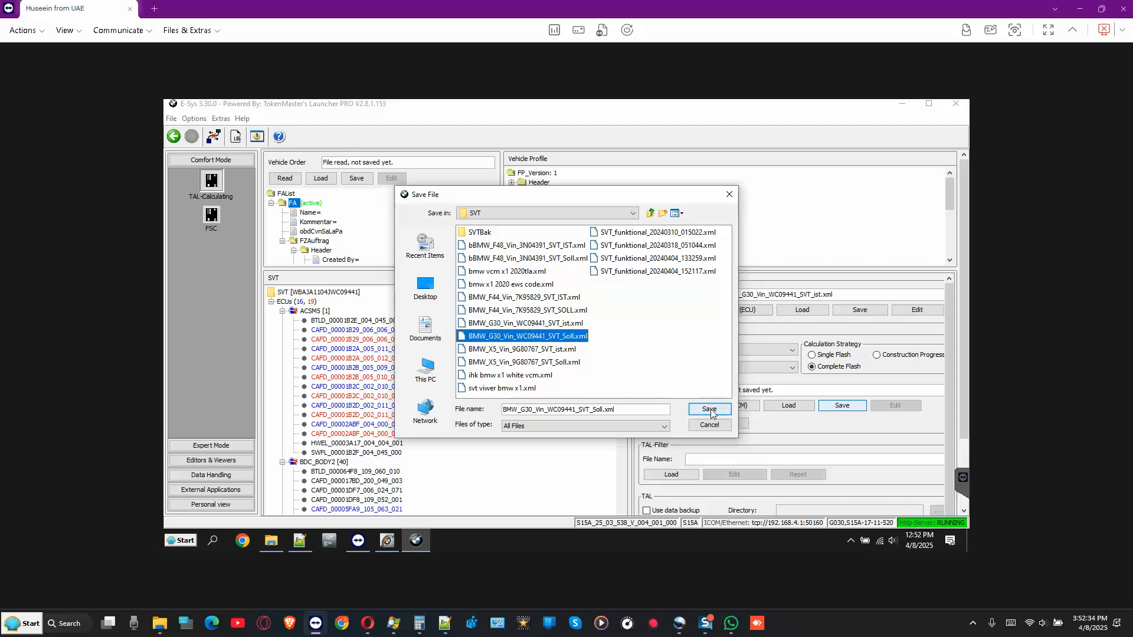
left_click(710, 409)
left_click(518, 332)
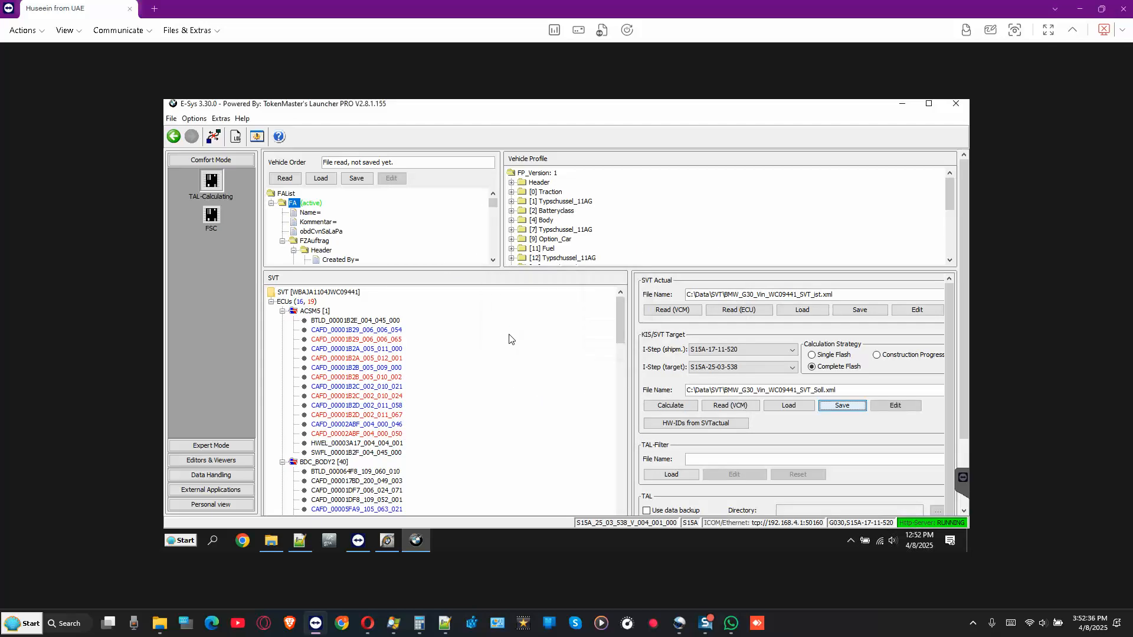
- Review the CAFD_00005FA9_105_063_118 and SWFL_00005FA8_109_067_010 entries, then calculate the TAL from both SVTs
scroll(354, 402, "down", 2)
scroll(354, 401, "down", 2)
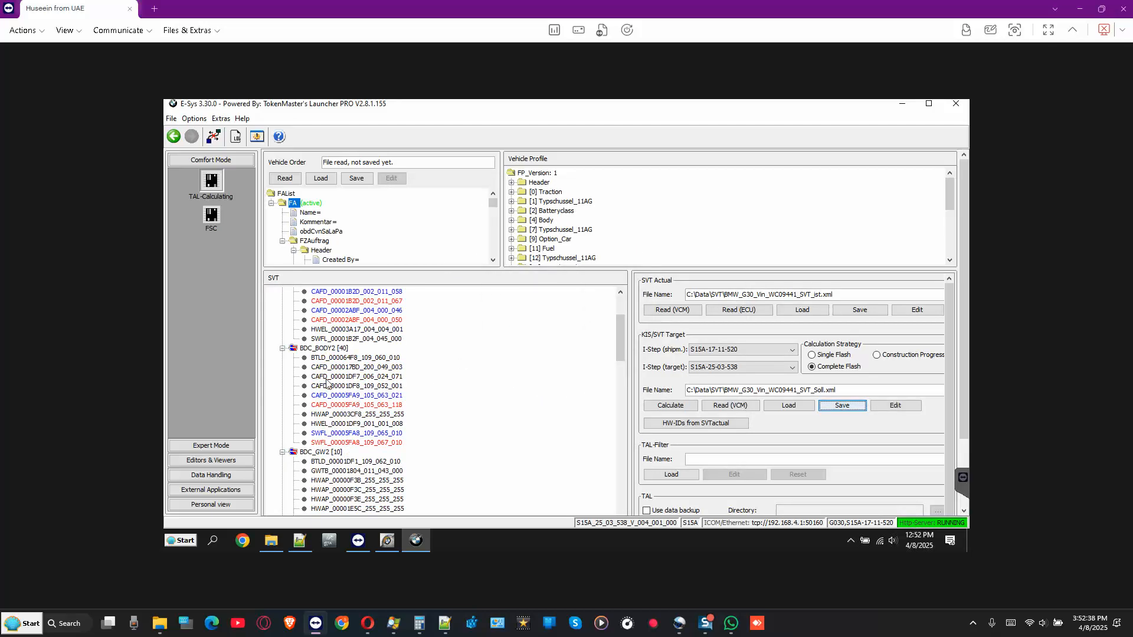
left_click(363, 408)
left_click(366, 444)
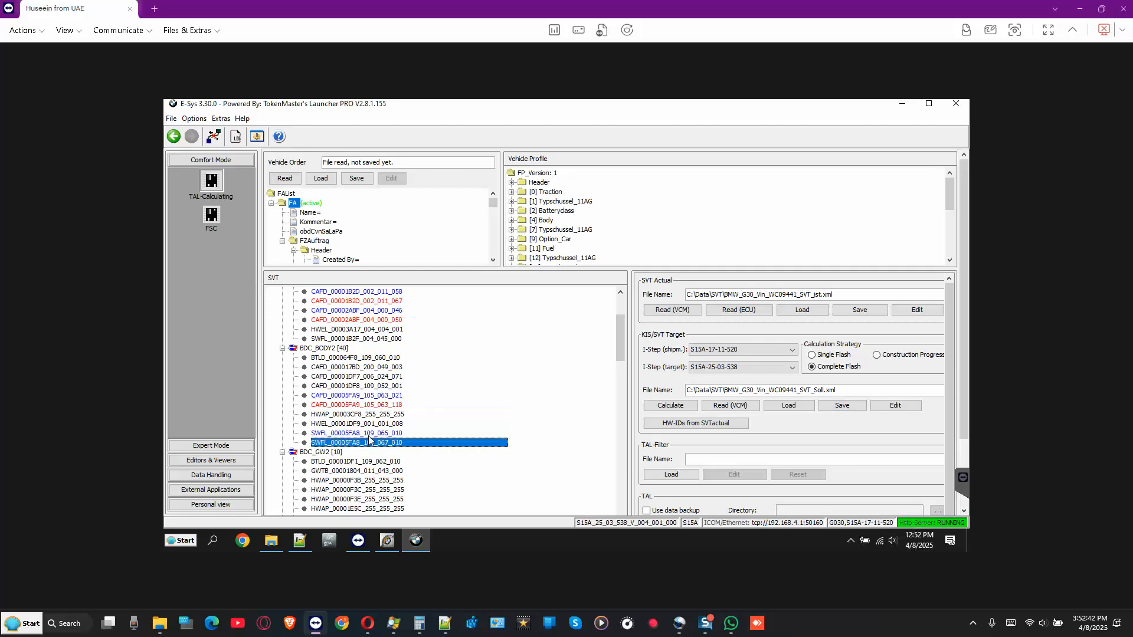
scroll(368, 408, "down", 3)
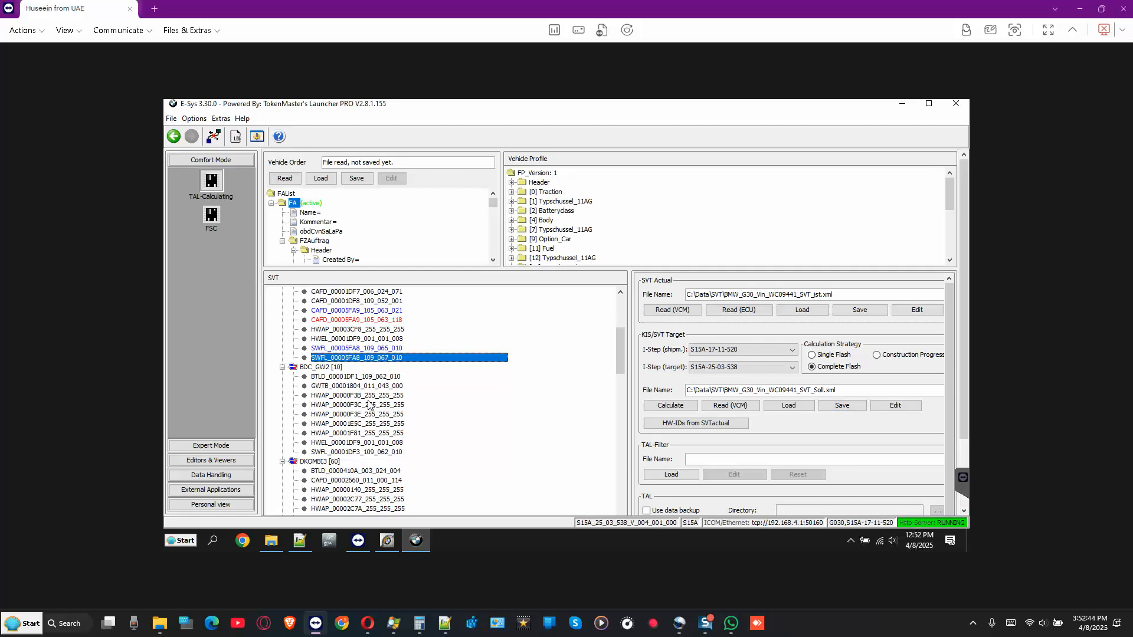
scroll(369, 404, "up", 1)
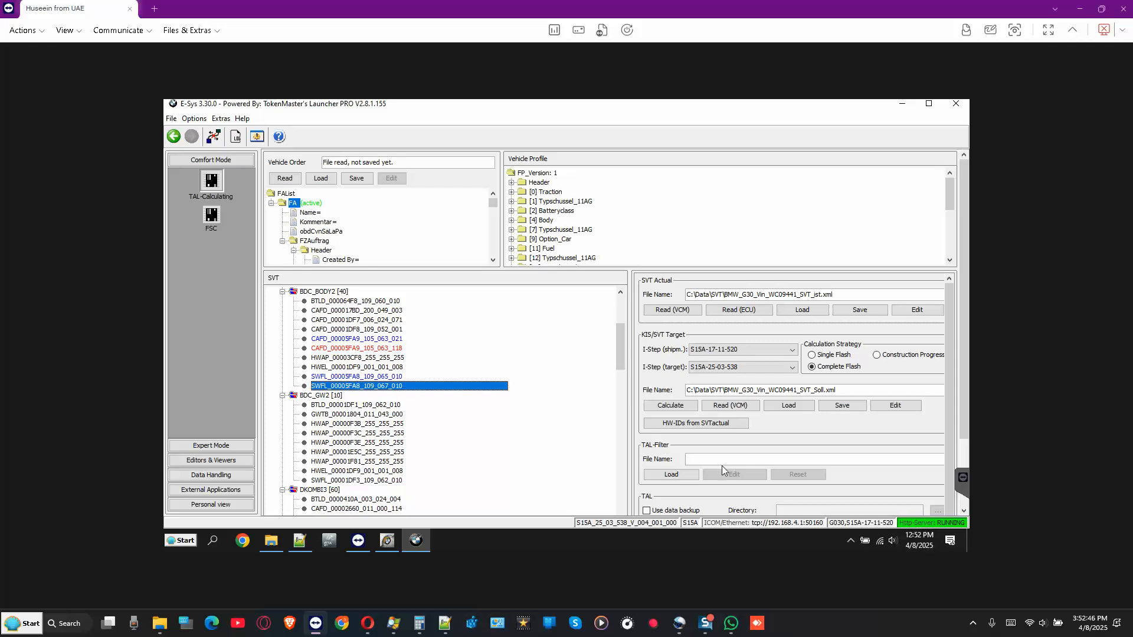
left_click(964, 456)
left_click(672, 471)
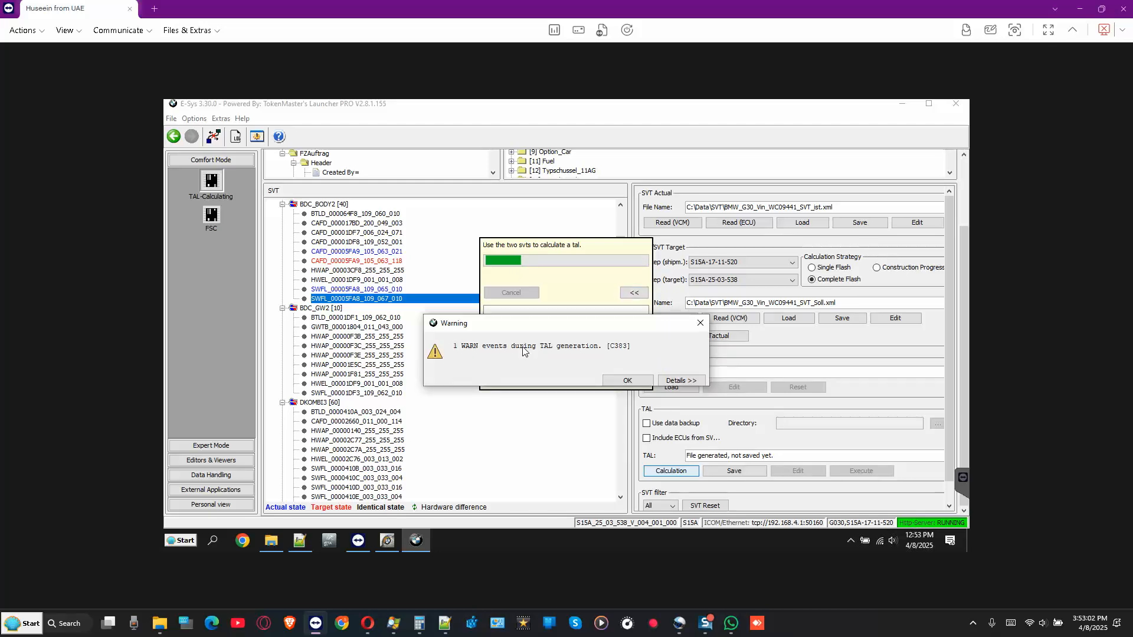
- Acknowledge the TAL warning, overwrite C:\Data\TAL\BMW_G30_Vin_WC09441_Tal.xml with the TAL, and show Expert Mode
left_click(684, 382)
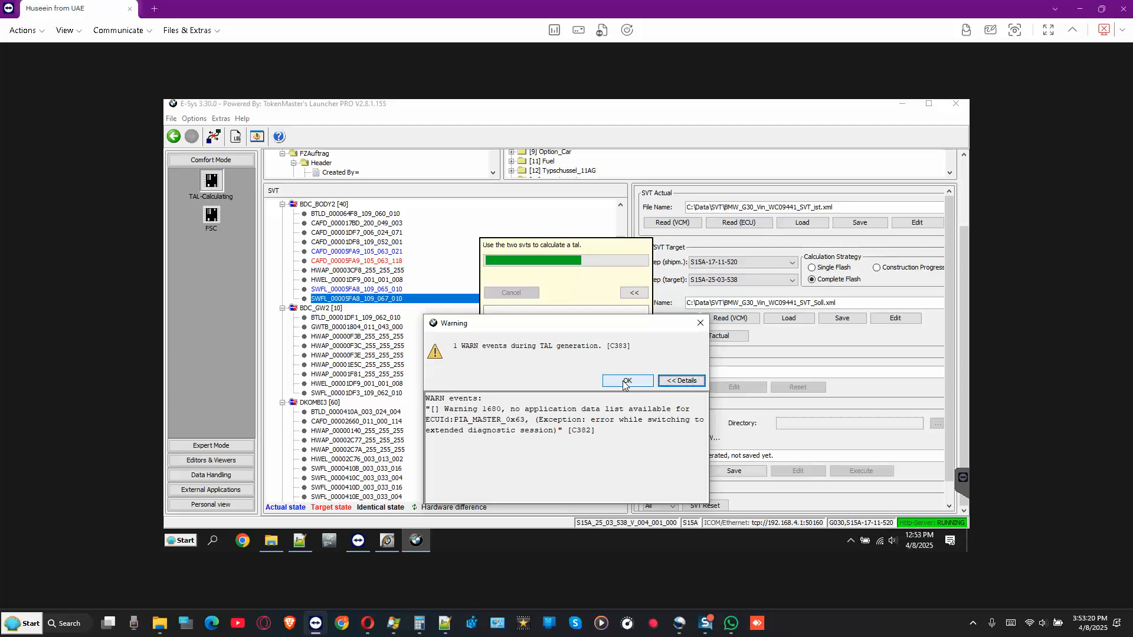
left_click(625, 382)
left_click(750, 471)
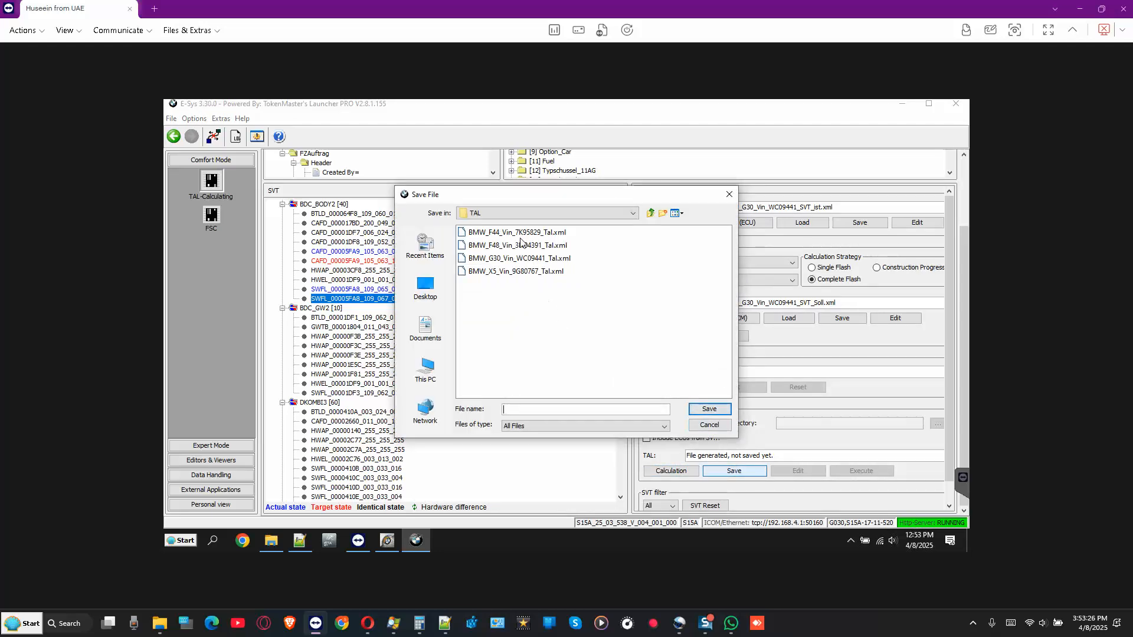
left_click(525, 260)
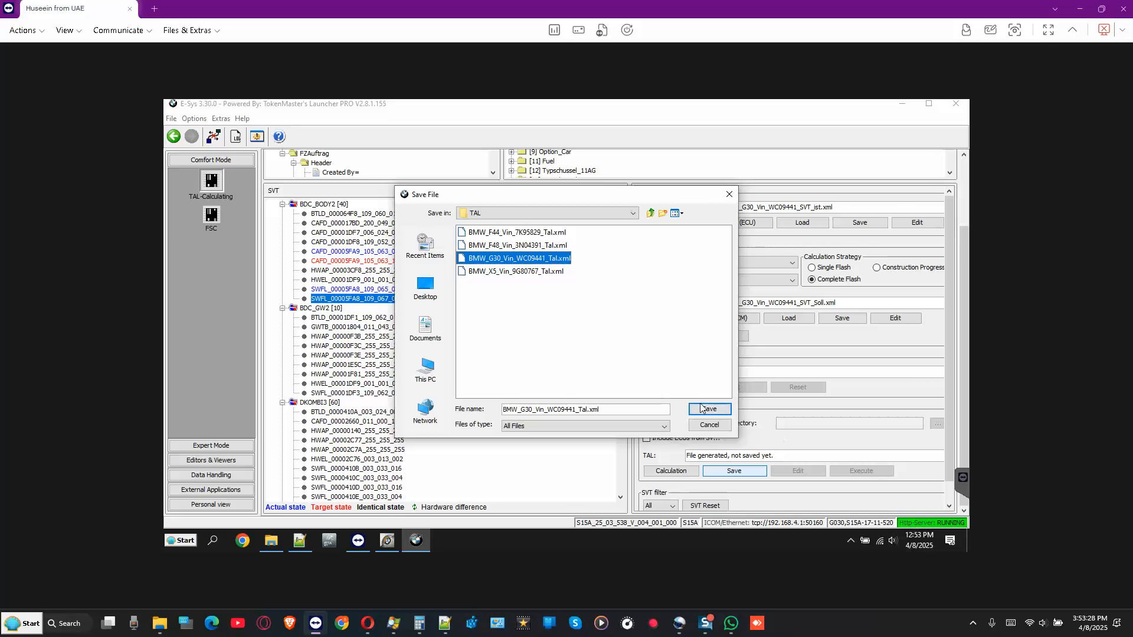
left_click(715, 412)
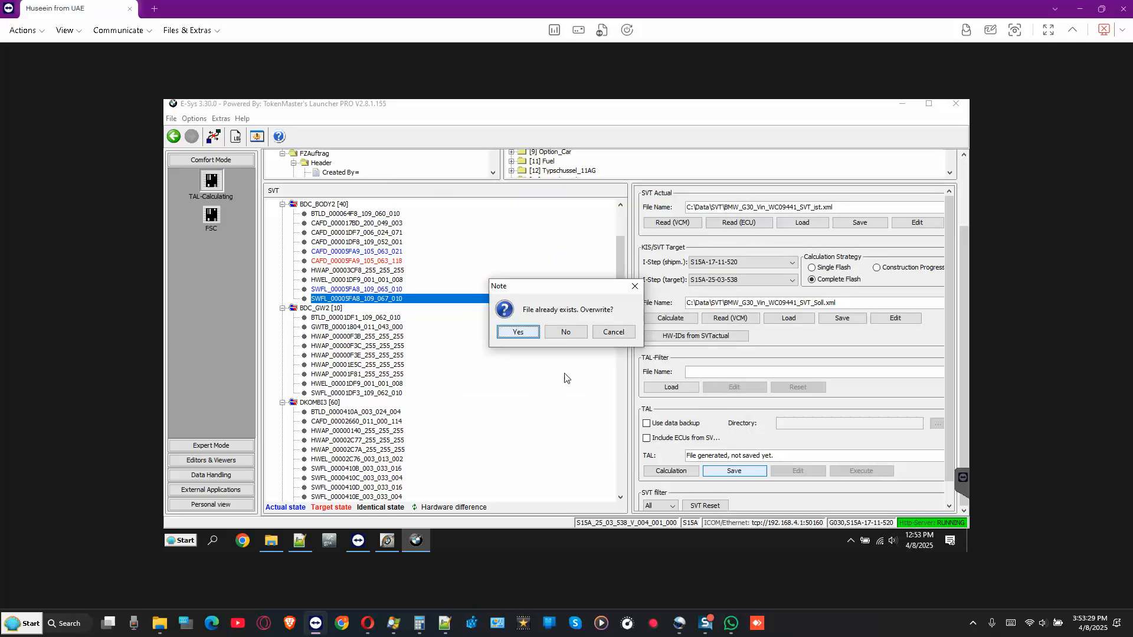
left_click(516, 331)
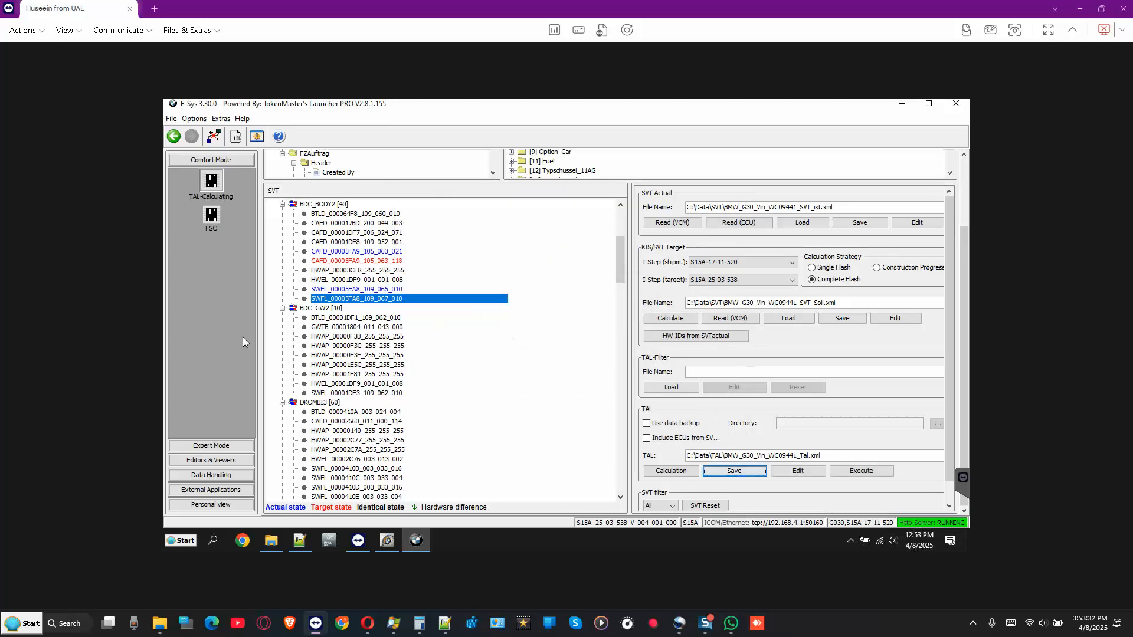
left_click(210, 445)
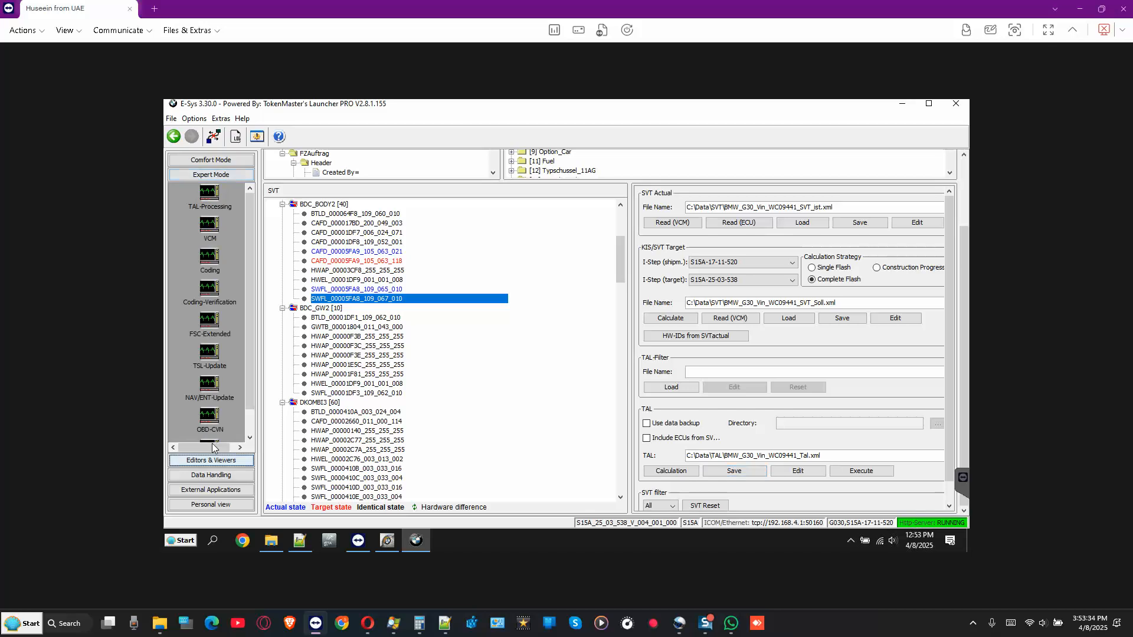
- Review the BDC_BODY2, CAFD and SWFL entries and keep the target I-step at S15A-25-03-538
left_click(320, 205)
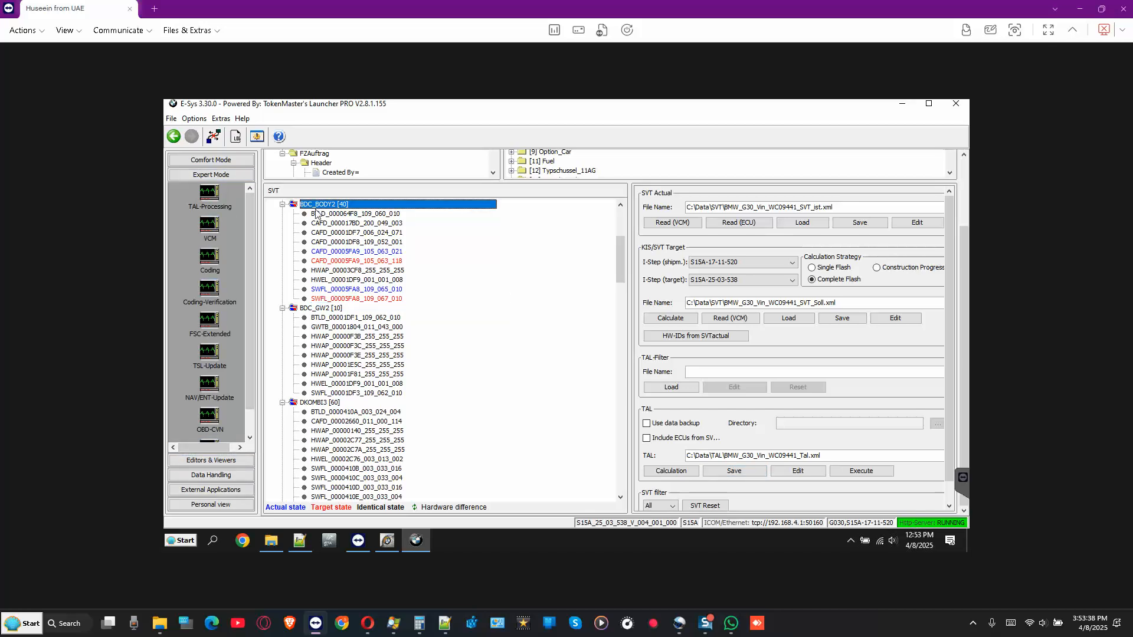
left_click(354, 262)
left_click(345, 299)
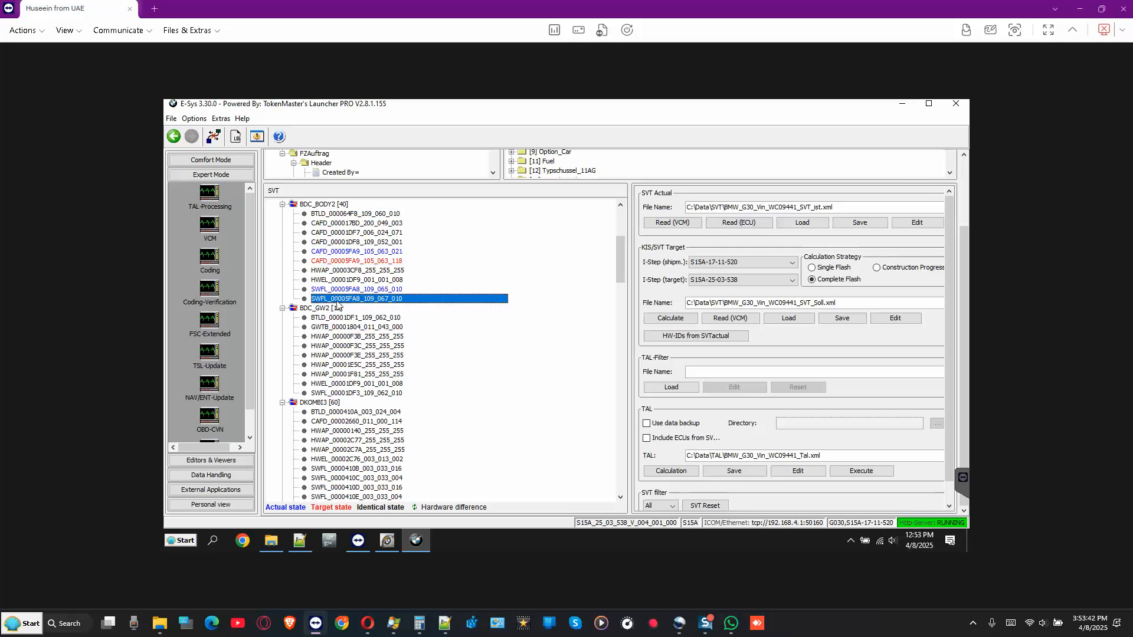
left_click(716, 284)
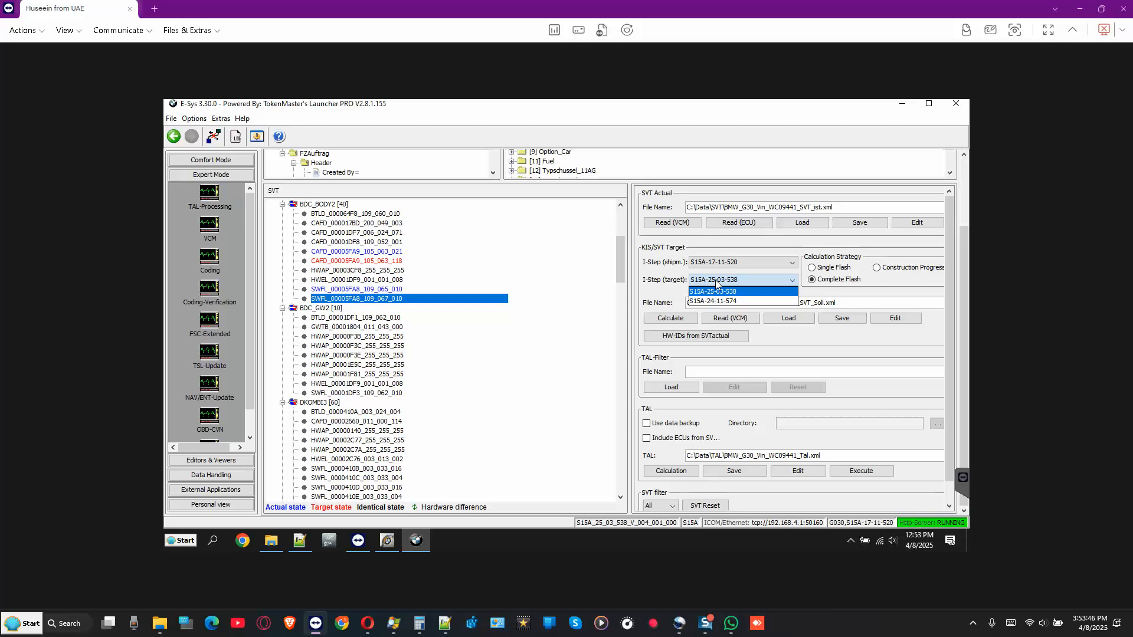
left_click(715, 284)
left_click(716, 283)
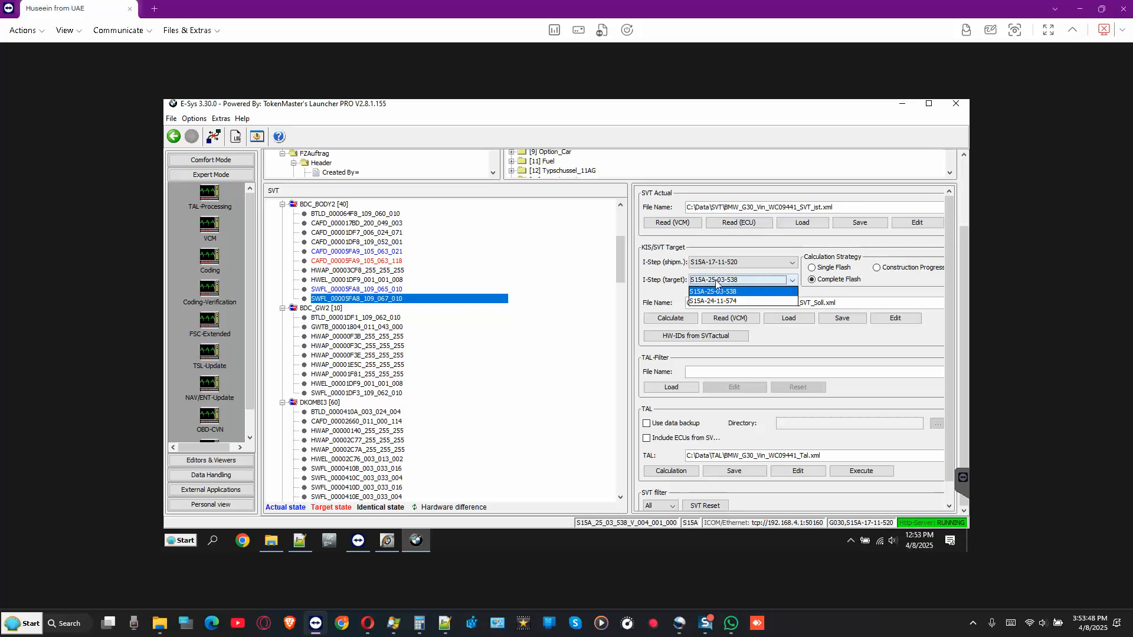
left_click(716, 284)
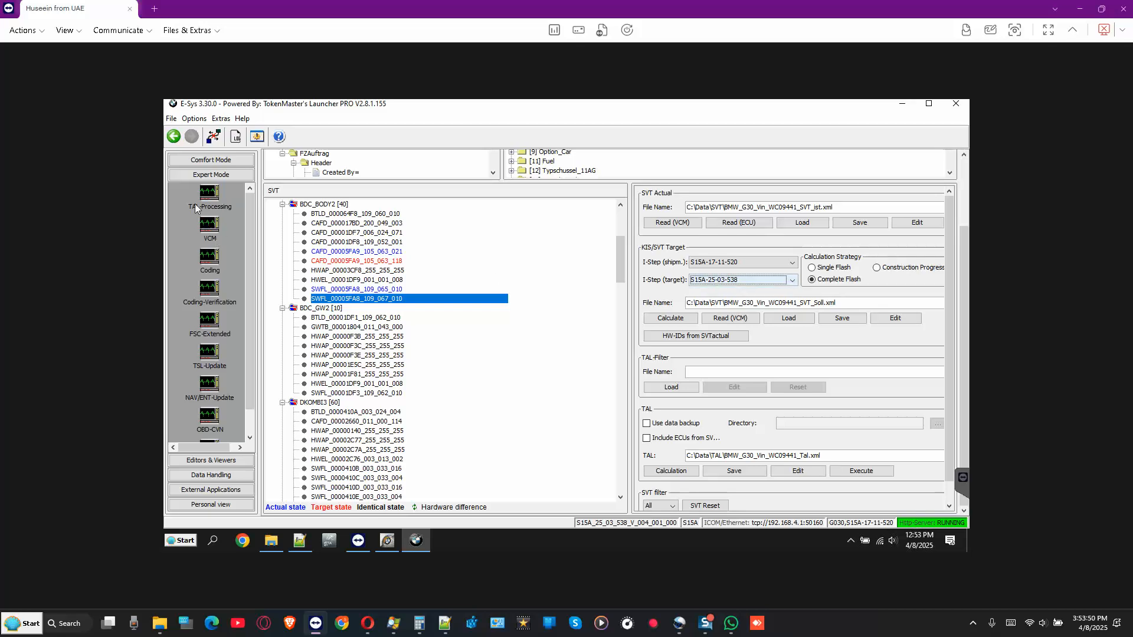
- Open TAL-Processing in Expert Mode and read the vehicle order (FA) from the car
left_click(213, 165)
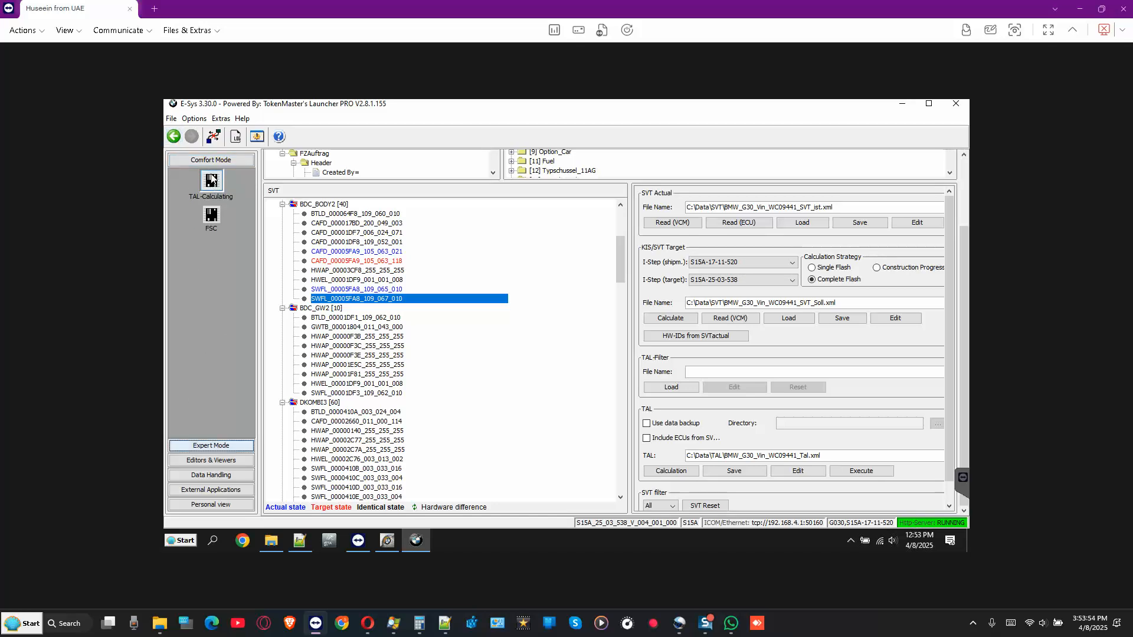
left_click(212, 447)
left_click(212, 446)
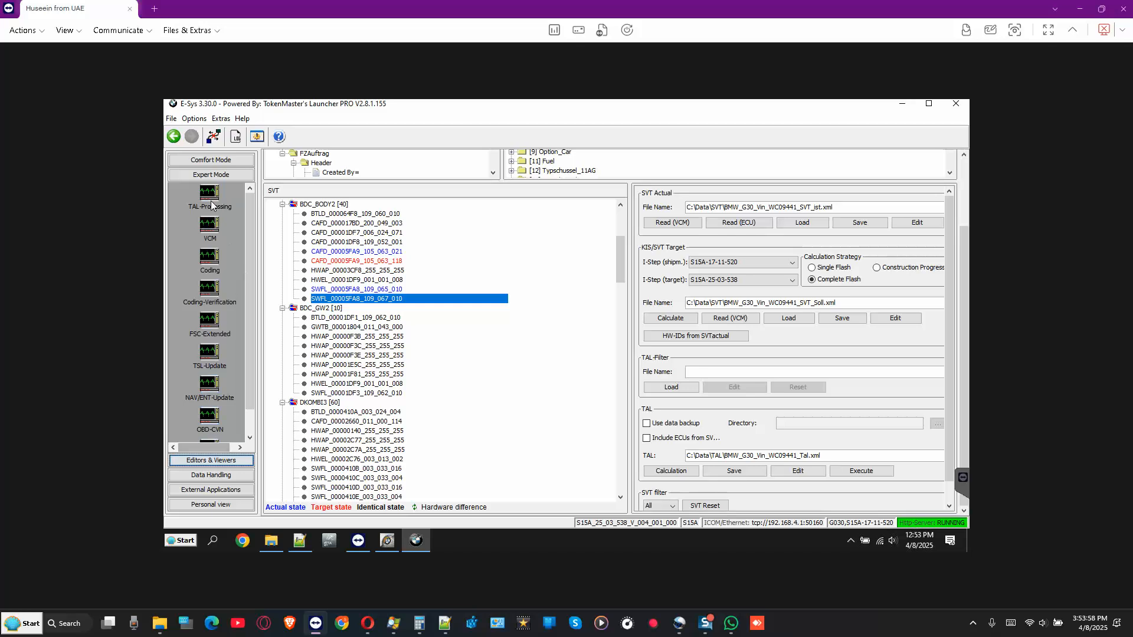
left_click(214, 196)
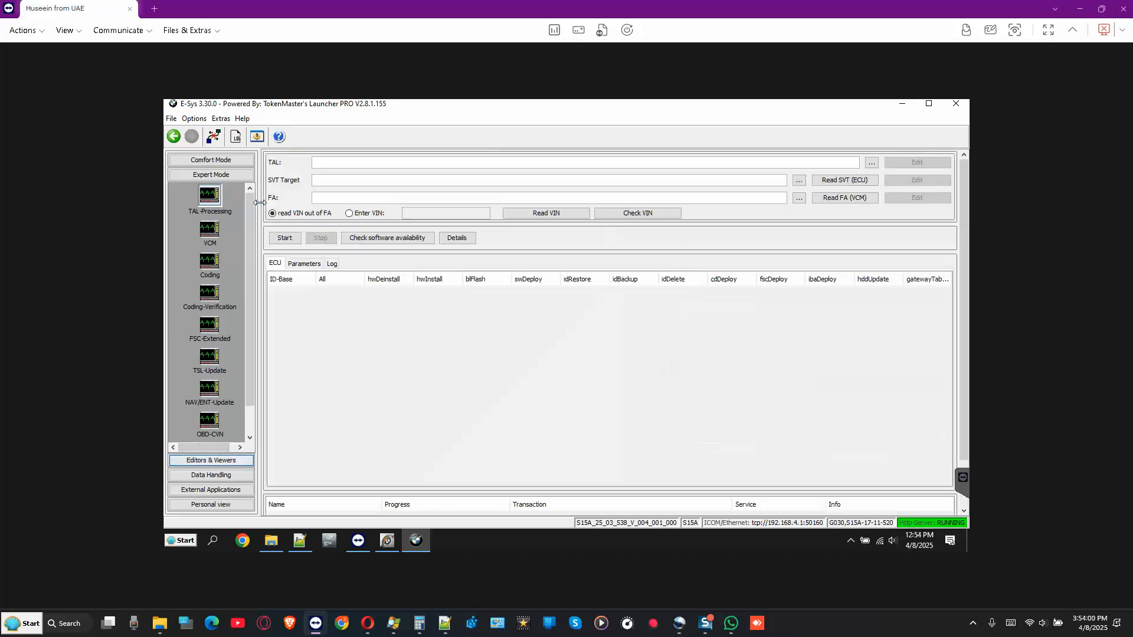
left_click(824, 200)
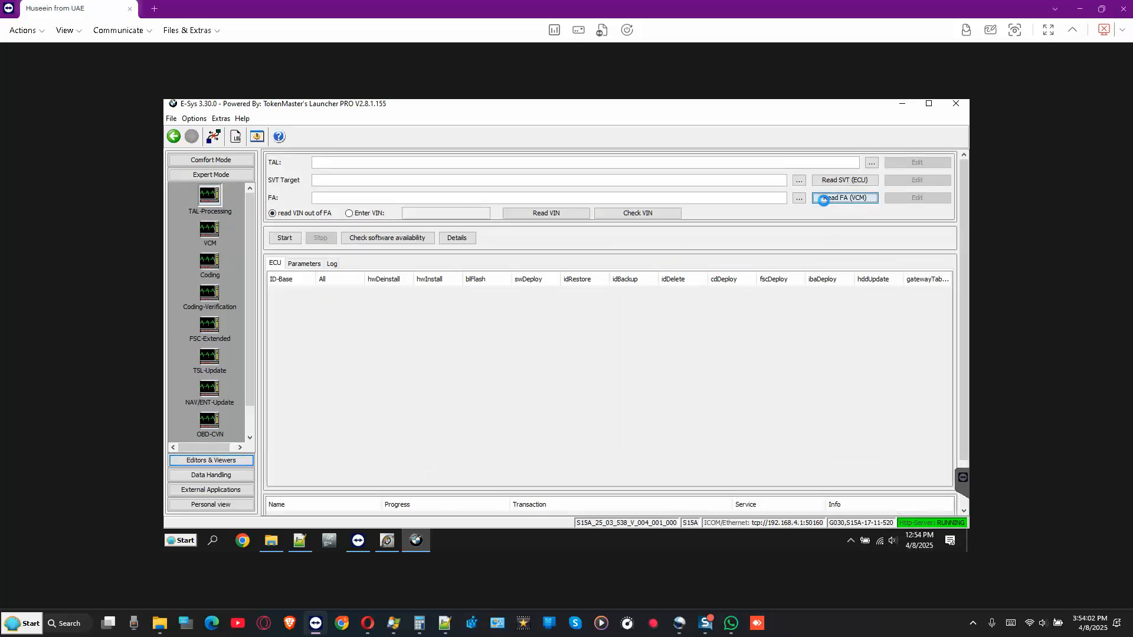
- Load BMW_G30_Vin_WC09441_Tal.xml as the TAL
left_click(872, 164)
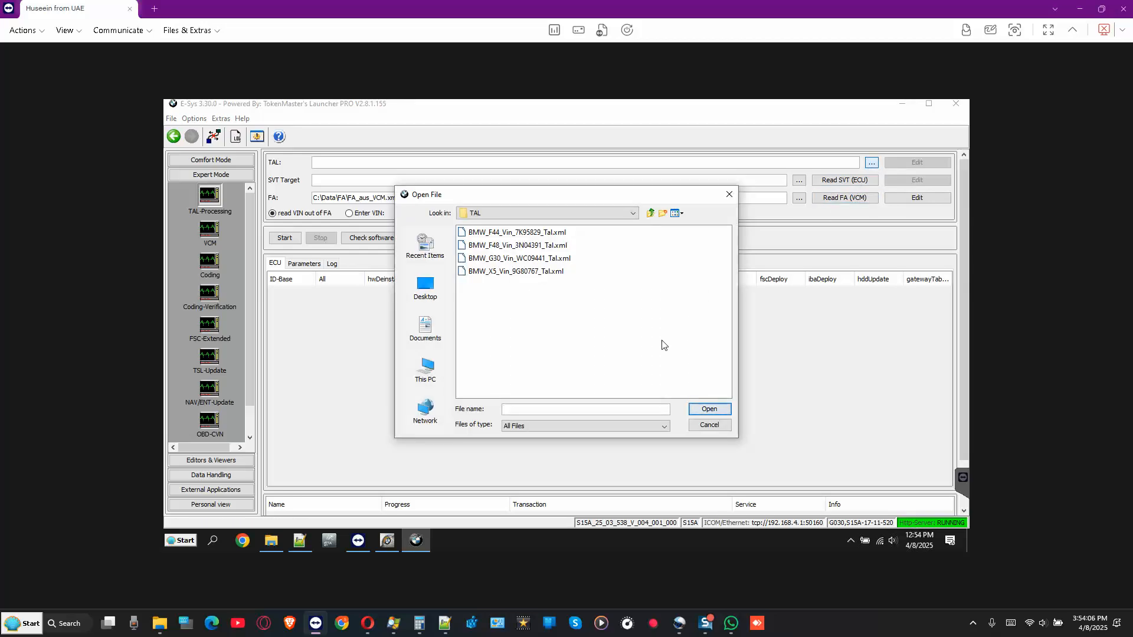
left_click(561, 260)
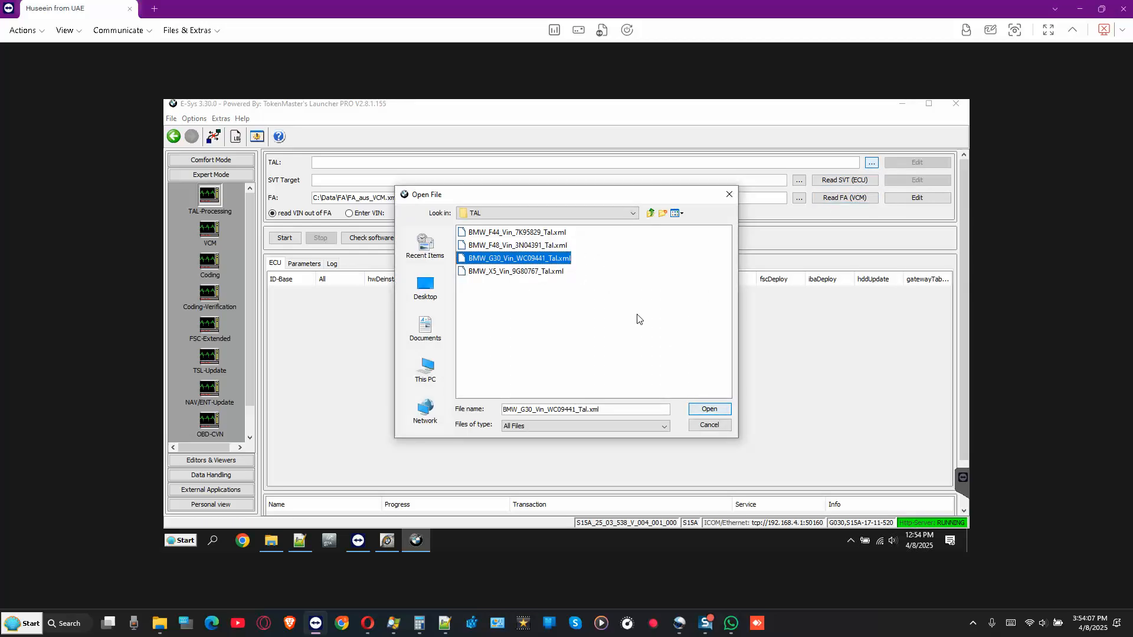
left_click(709, 410)
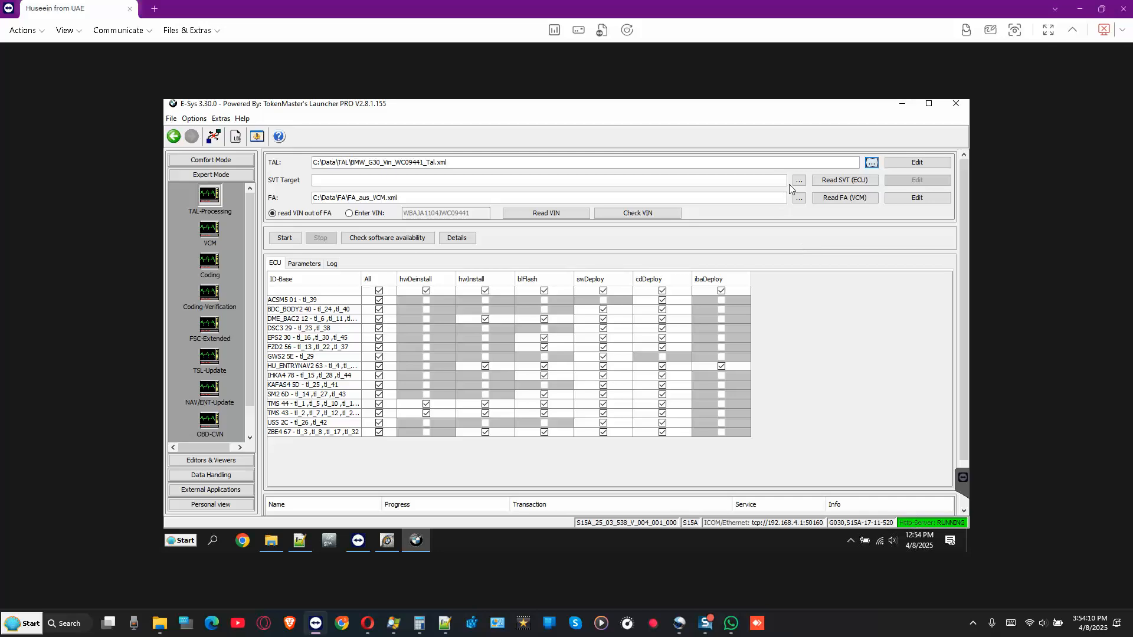
left_click(795, 184)
left_click(795, 183)
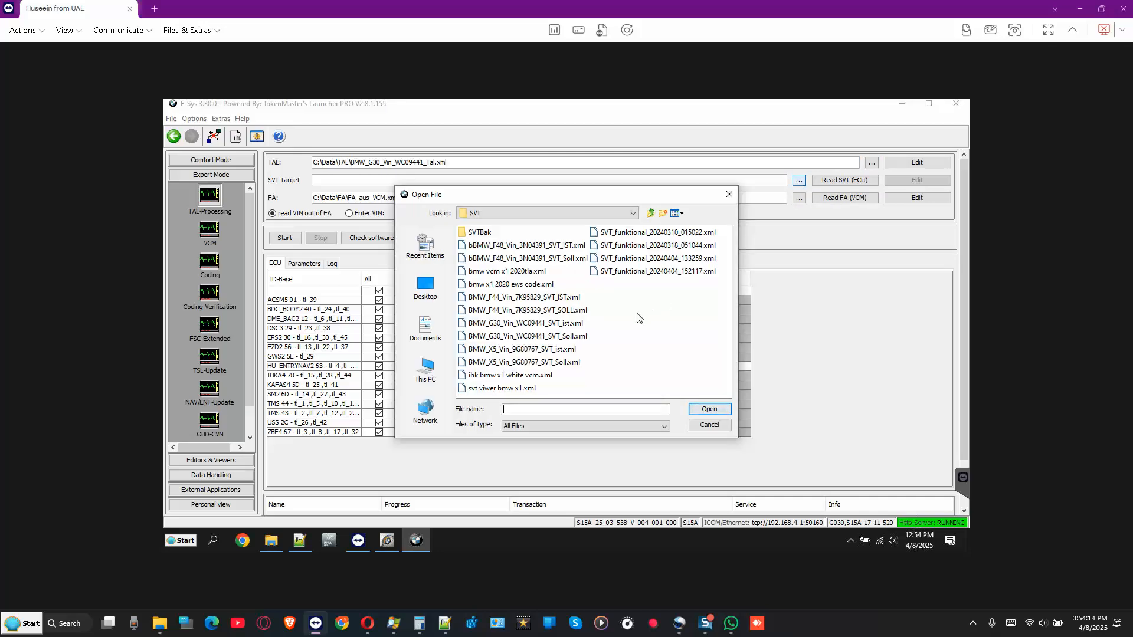
left_click(555, 339)
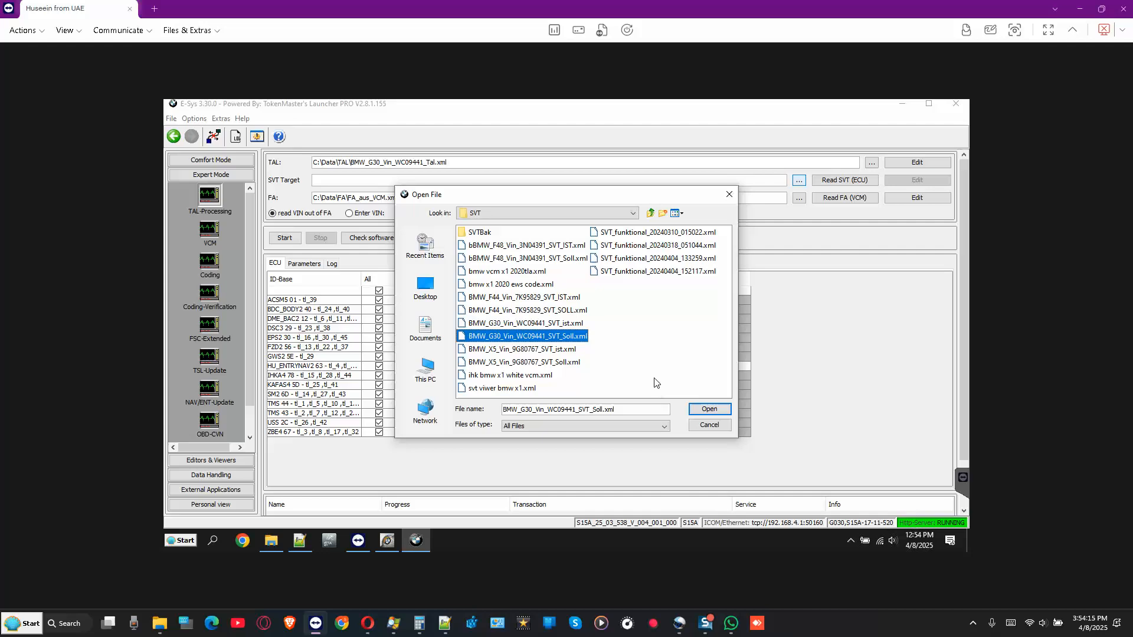
left_click(710, 410)
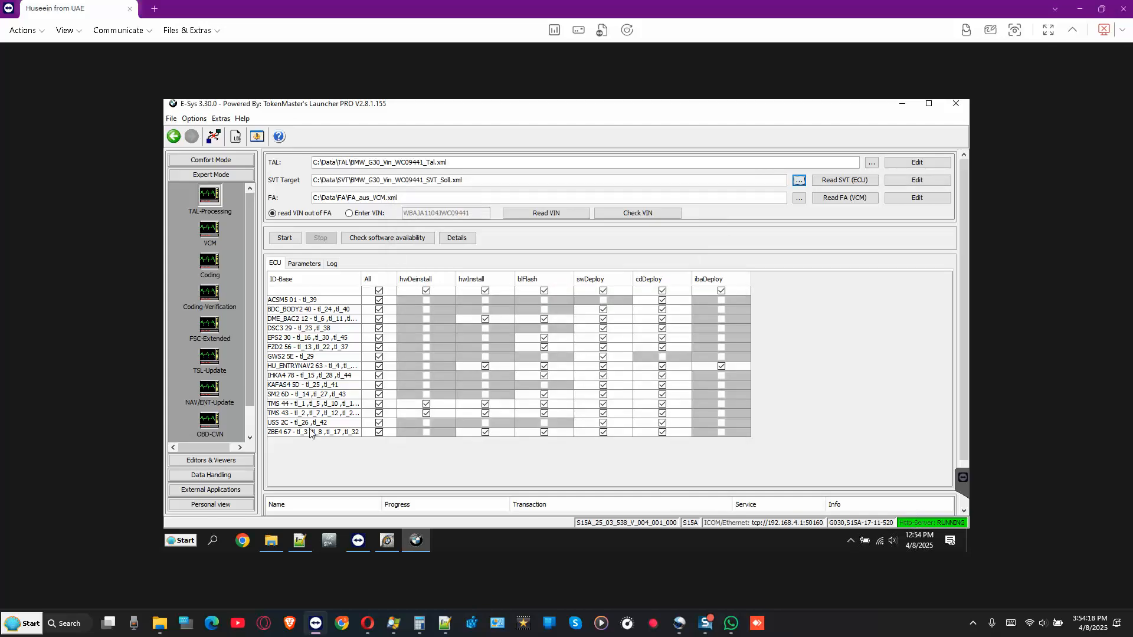
- Limit processing to BDC_BODY2's actions and confirm all its software units are available
left_click(380, 292)
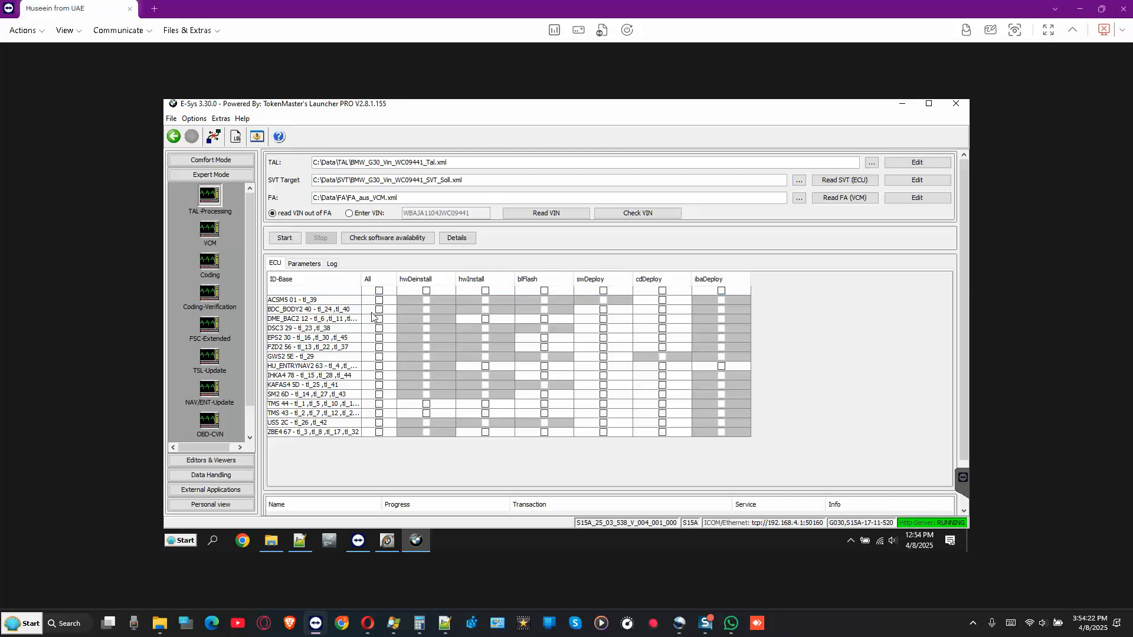
left_click(379, 310)
left_click(379, 310)
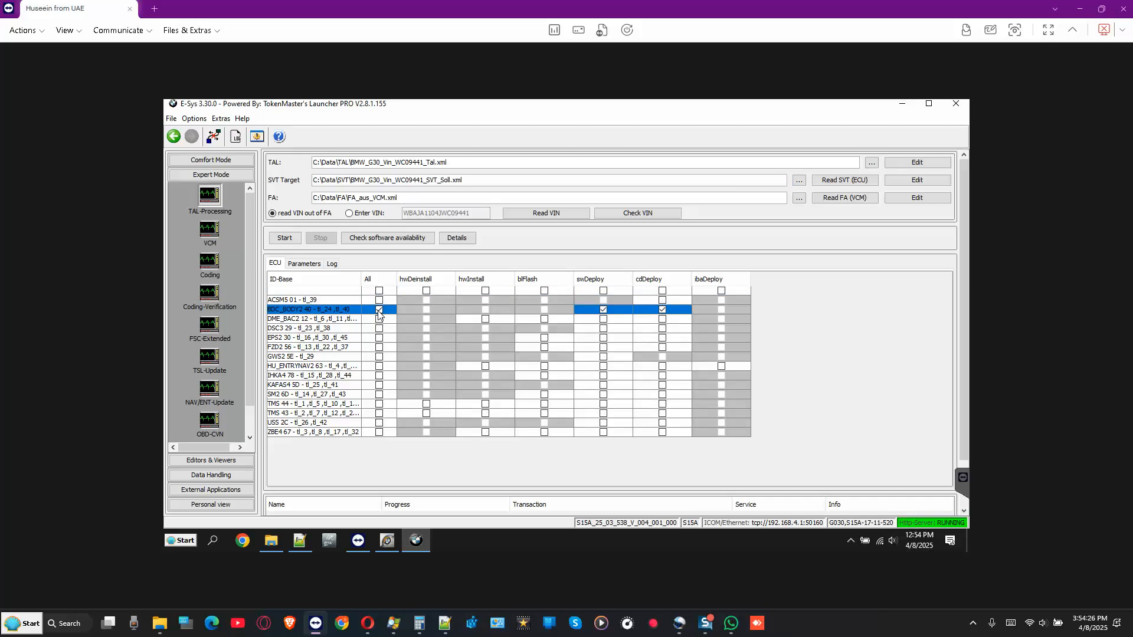
left_click(394, 239)
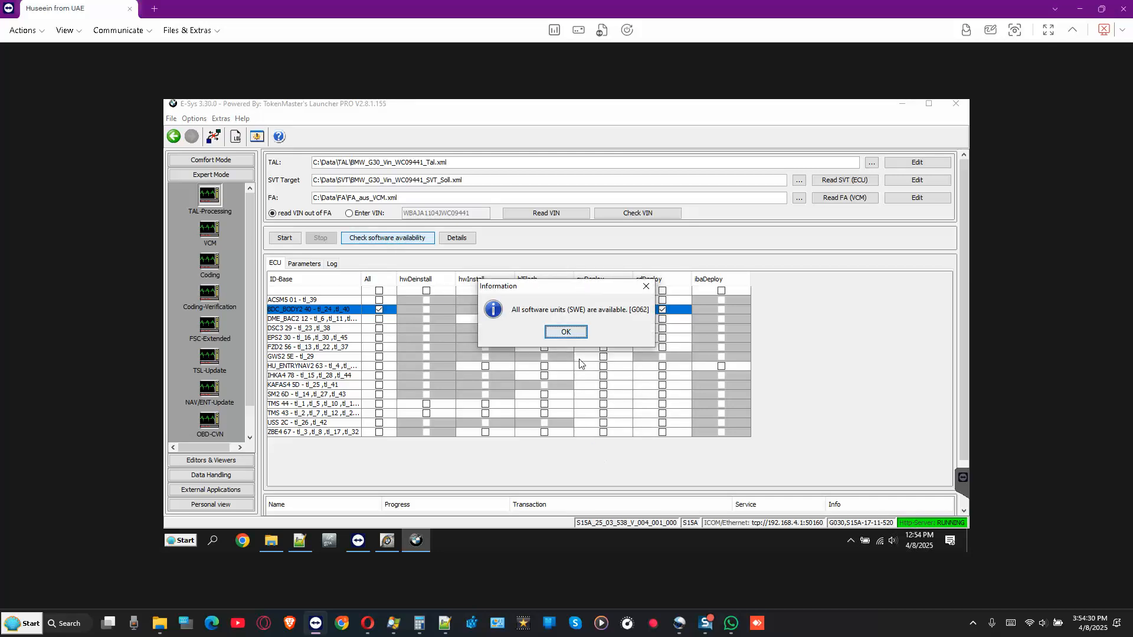
left_click(565, 332)
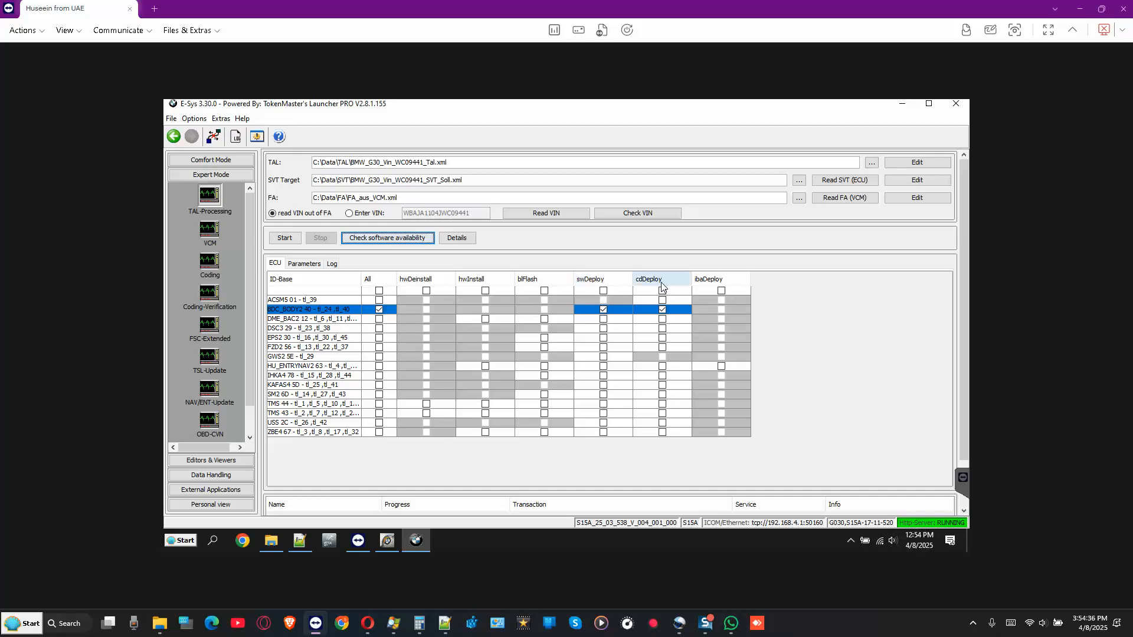
- Start TAL execution, checking the current and last I-step values in the VCM Update dialog
left_click(284, 239)
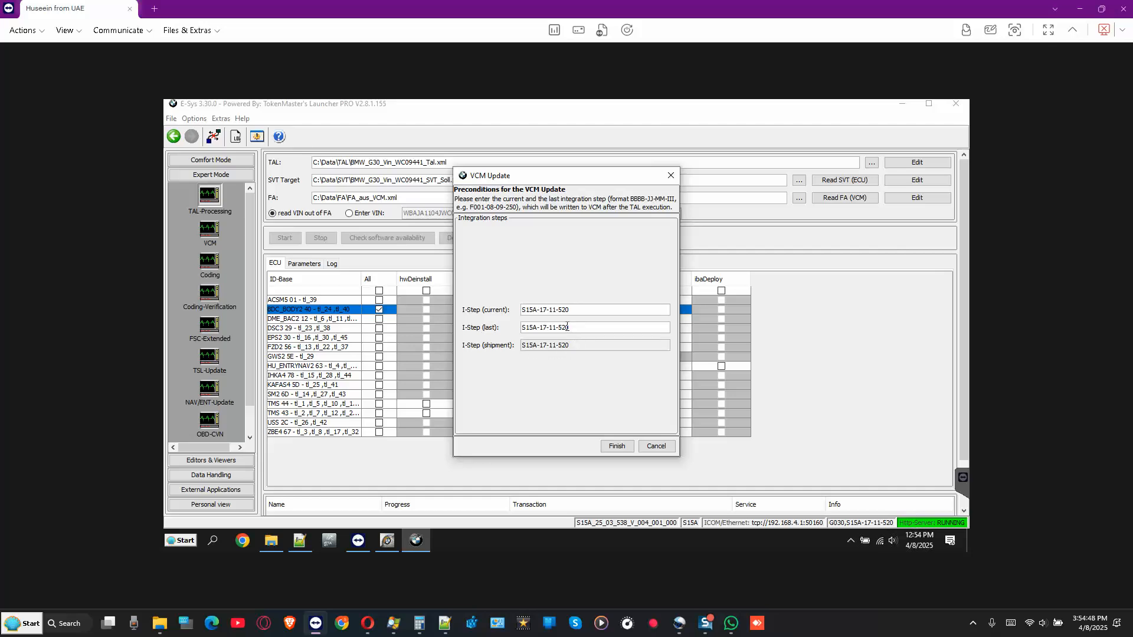
left_click_drag(505, 327, 556, 329)
left_click(572, 310)
triple_click(551, 313)
left_click(578, 317)
left_click(616, 446)
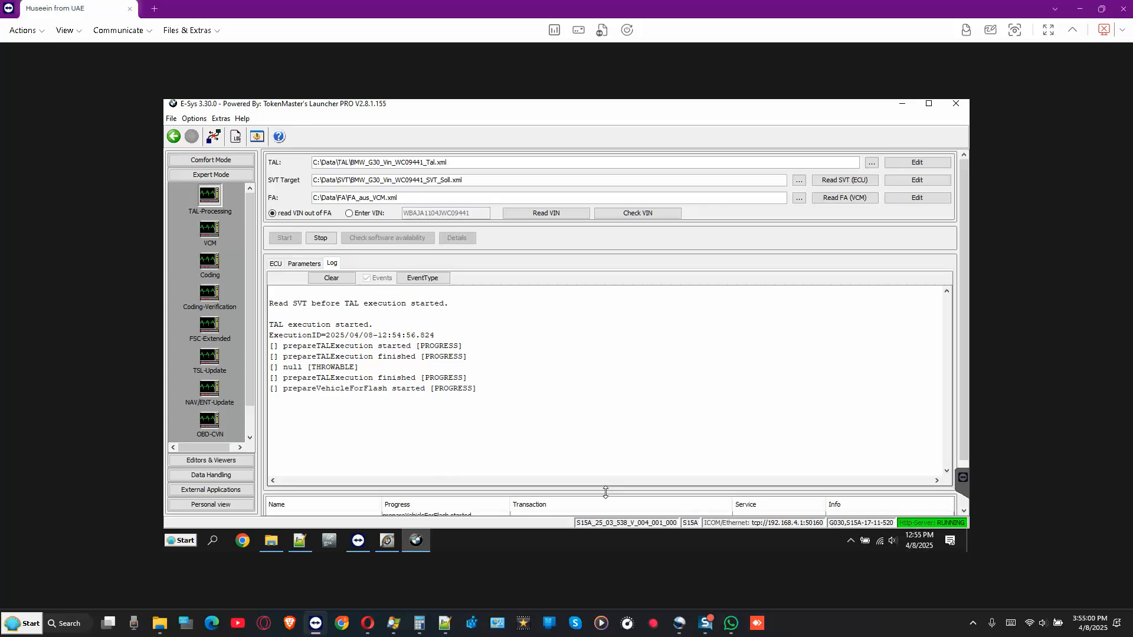
- Resize the log and transaction areas while the TAL execution runs to its AbortedByError end
left_click_drag(606, 491, 607, 484)
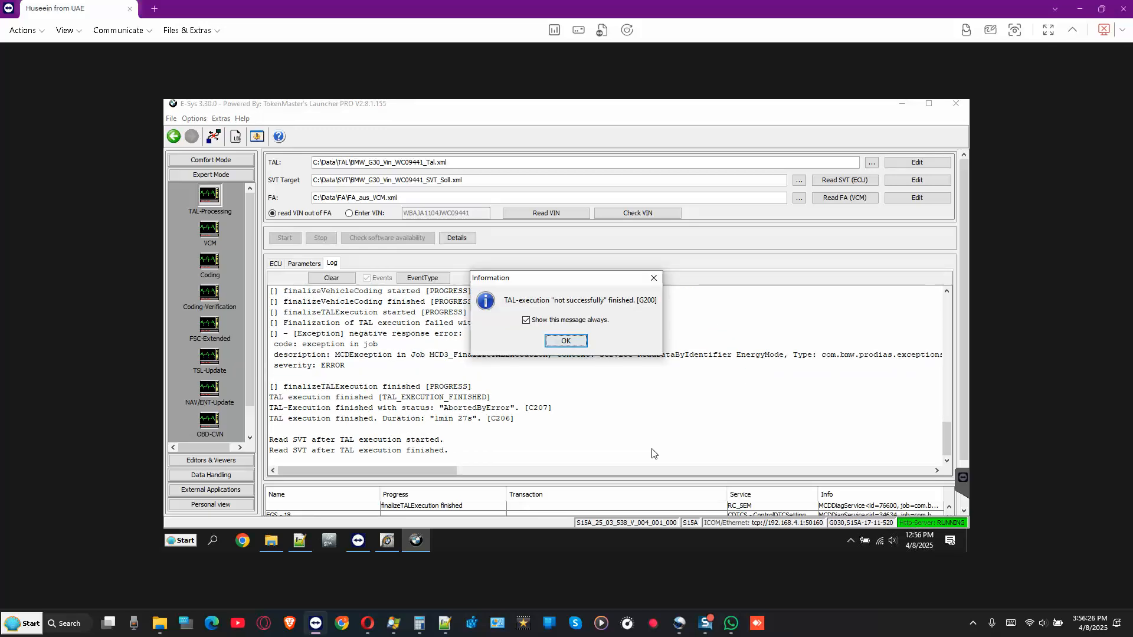
- Dismiss the failed-execution message, review the log, and untick all BDC_BODY2 deploy actions in the ECU table
left_click(565, 340)
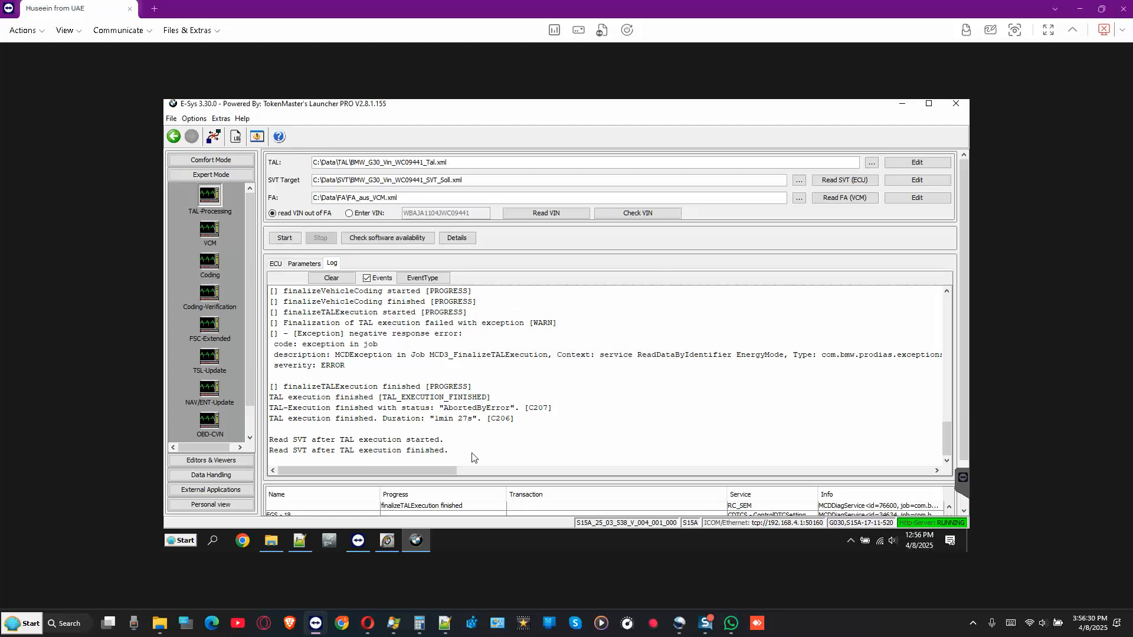
scroll(965, 463, "down", 2)
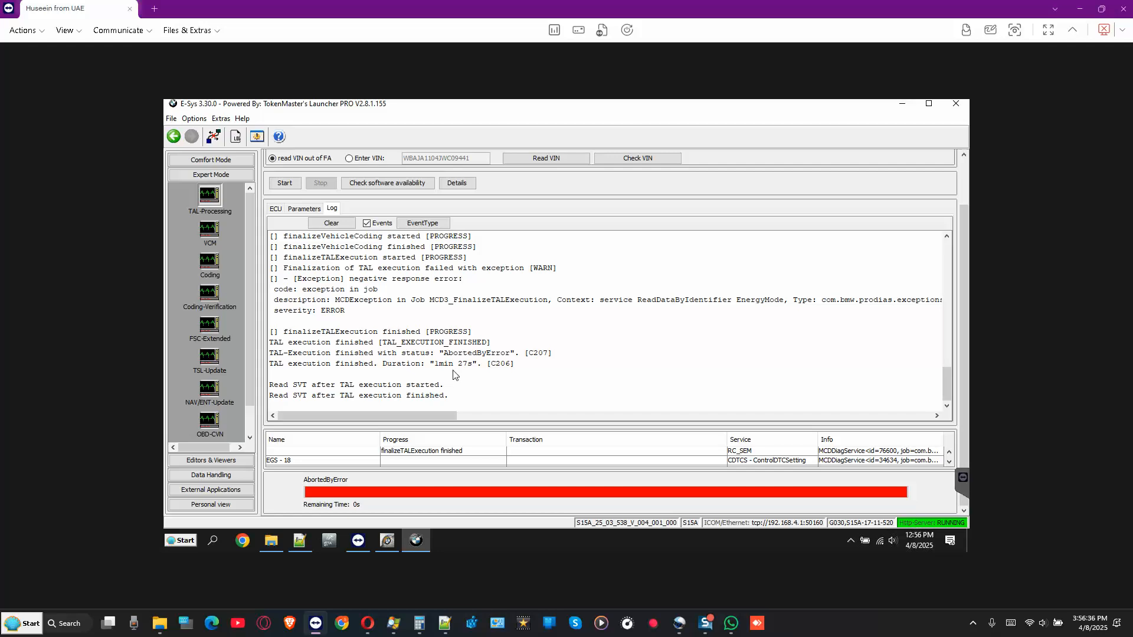
scroll(451, 377, "up", 4)
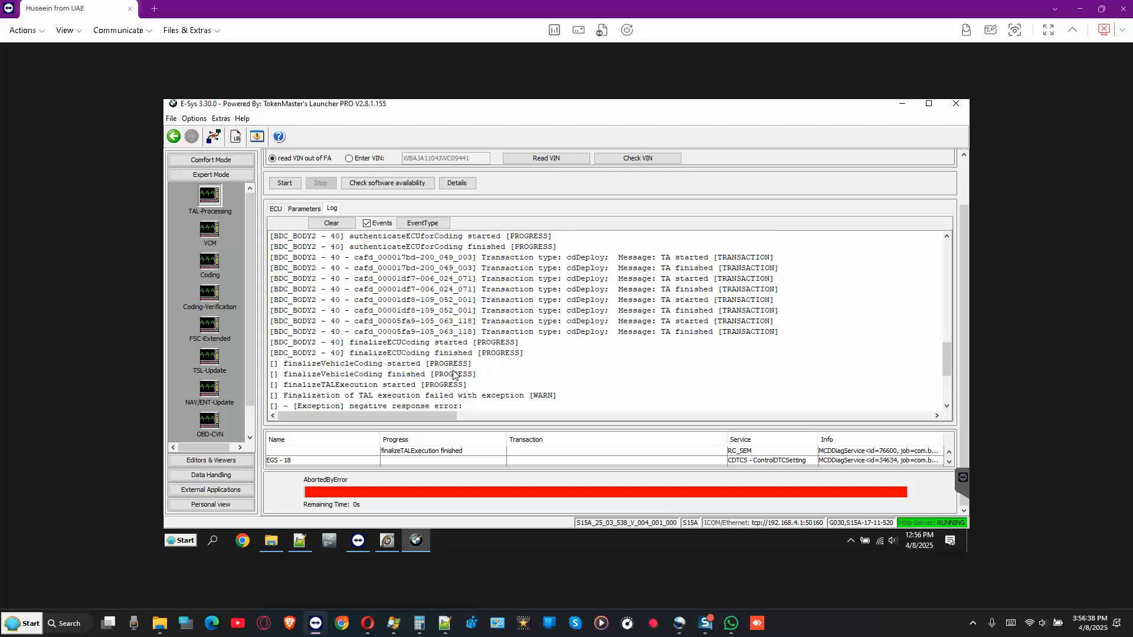
scroll(453, 374, "down", 5)
scroll(453, 375, "up", 6)
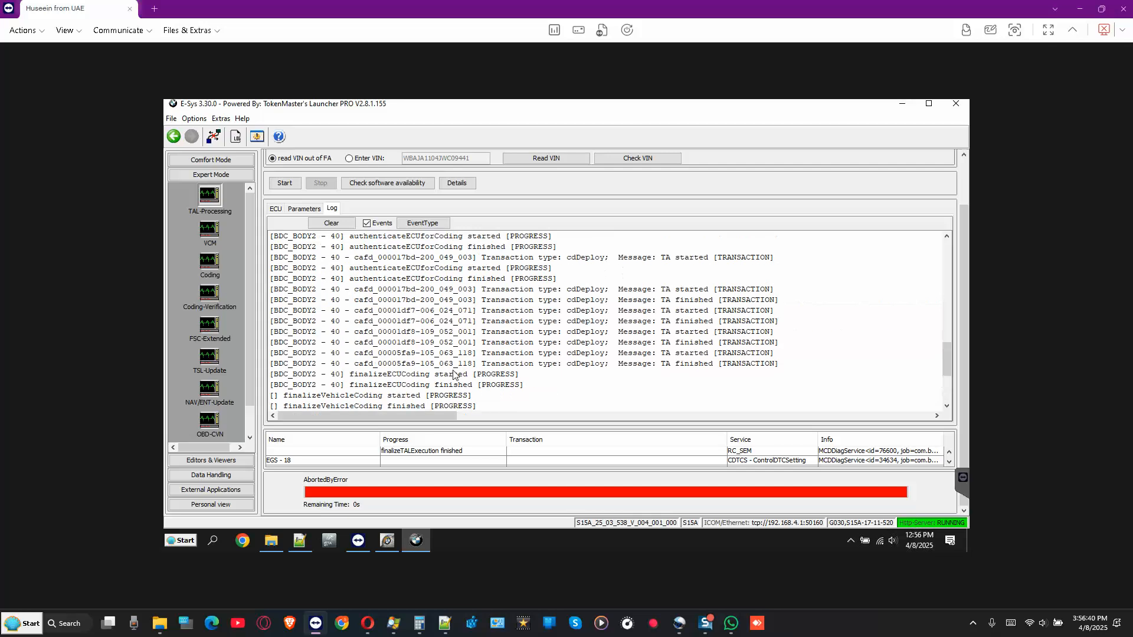
left_click(276, 210)
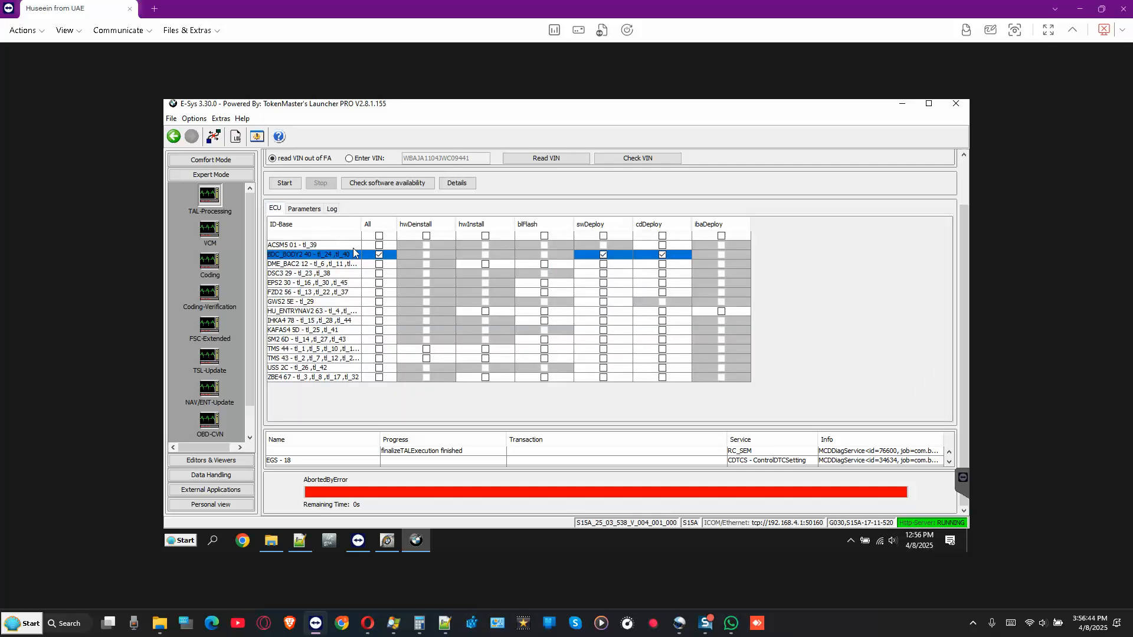
left_click(379, 255)
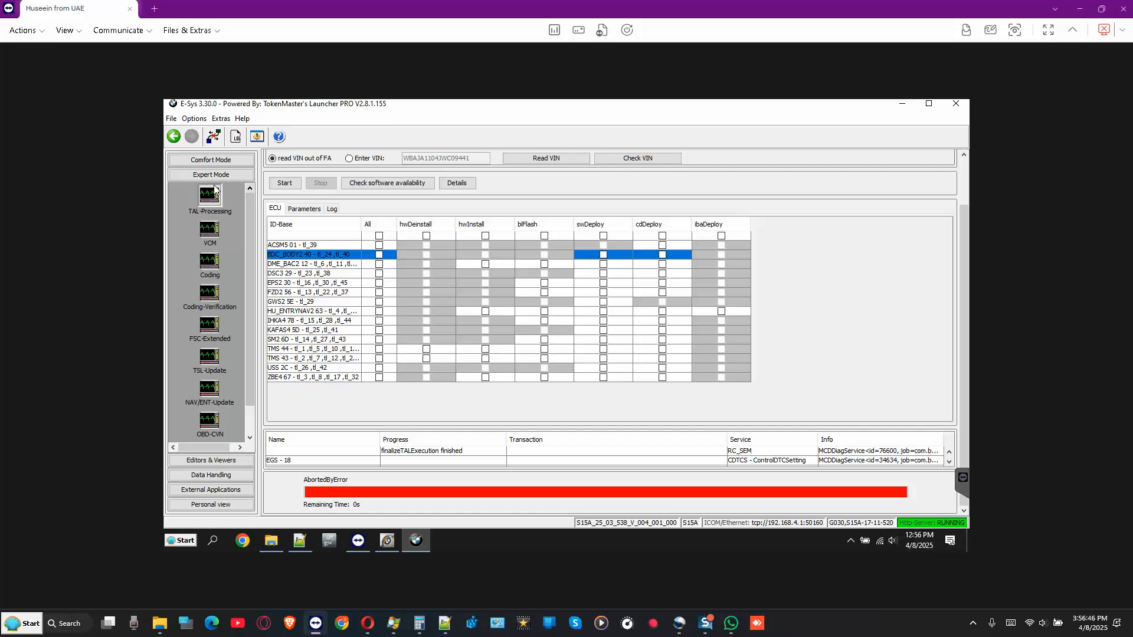
- Read the actual SVT from the vehicle's ECUs in Comfort Mode's TAL-Calculating view
left_click(211, 161)
left_click(210, 179)
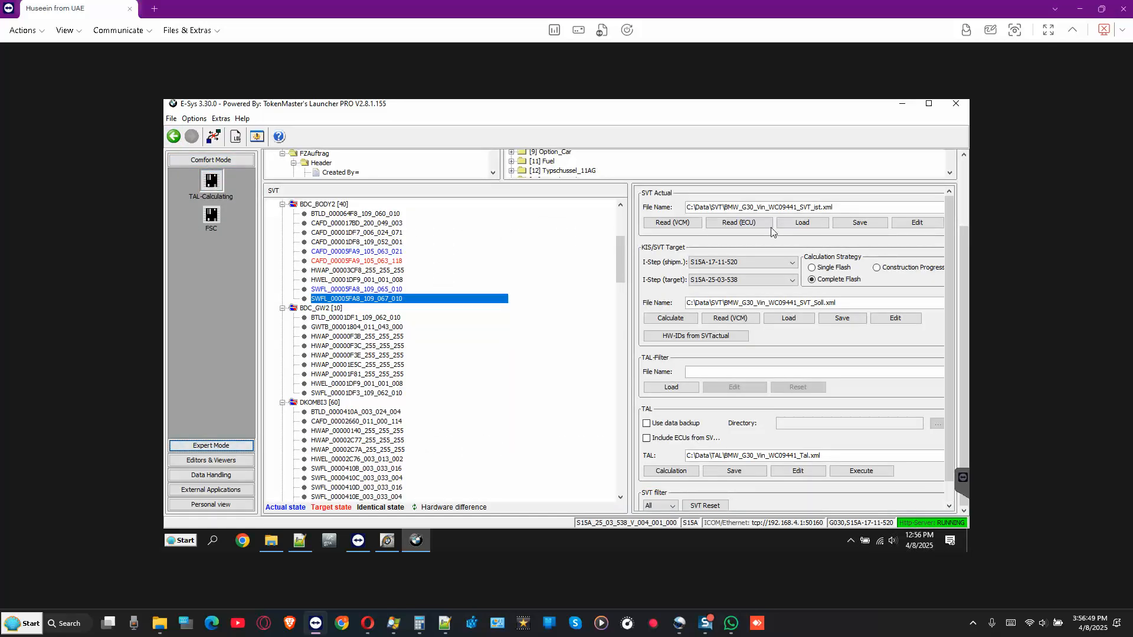
left_click(733, 223)
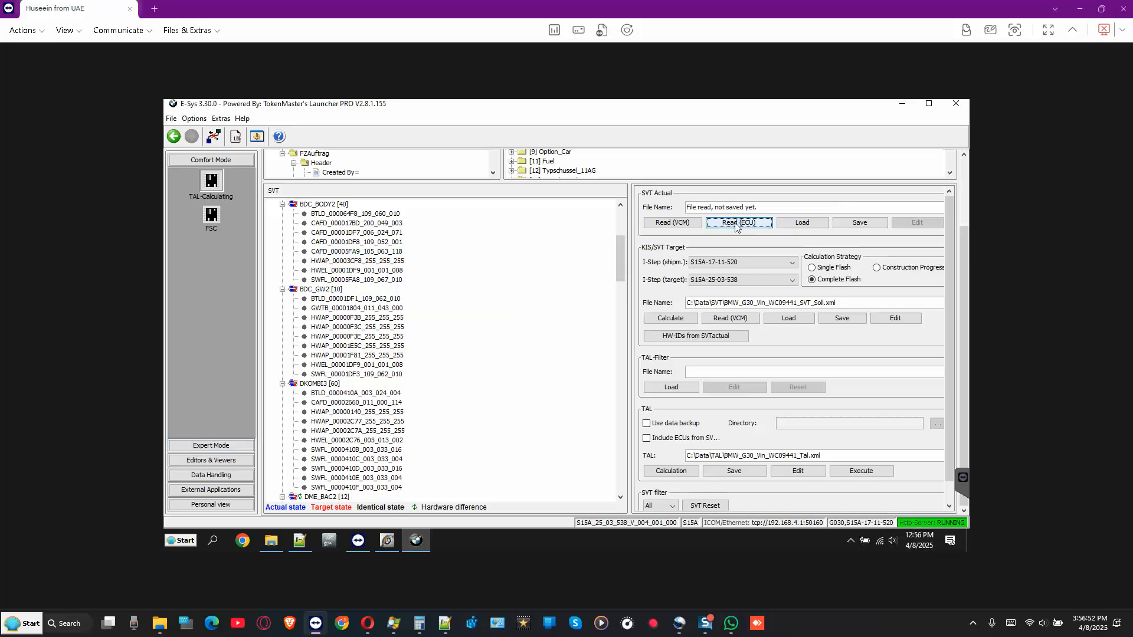
- Browse the SVT tree, inspecting the BDC_BODY2 [40], BDC_GW2 [10] and DME_BAC2 [12] units
left_click(330, 205)
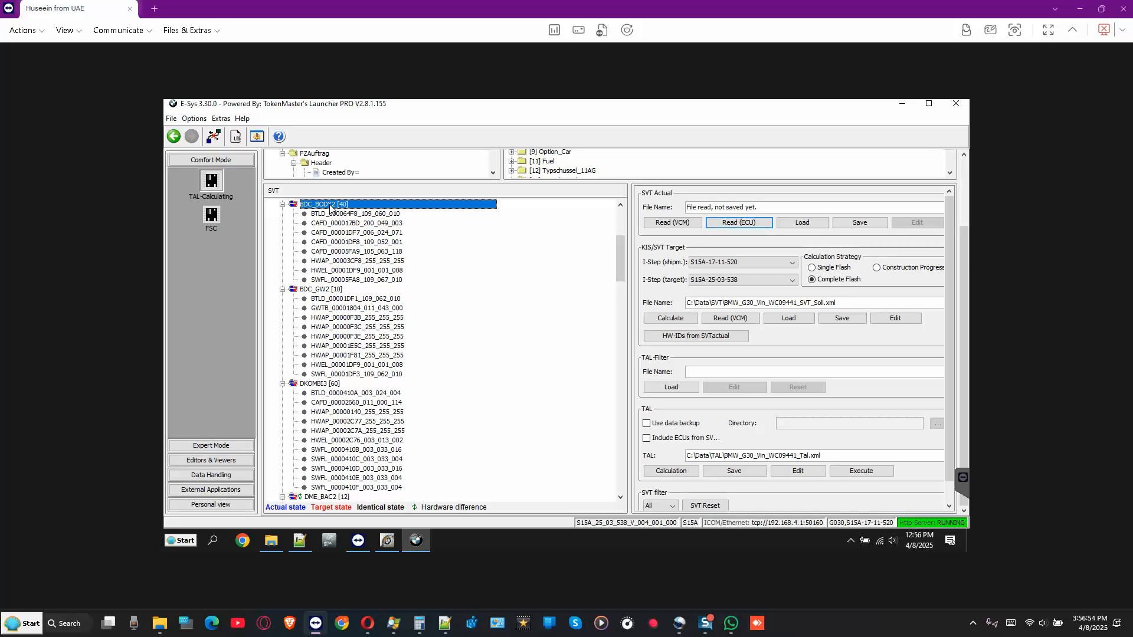
left_click(330, 289)
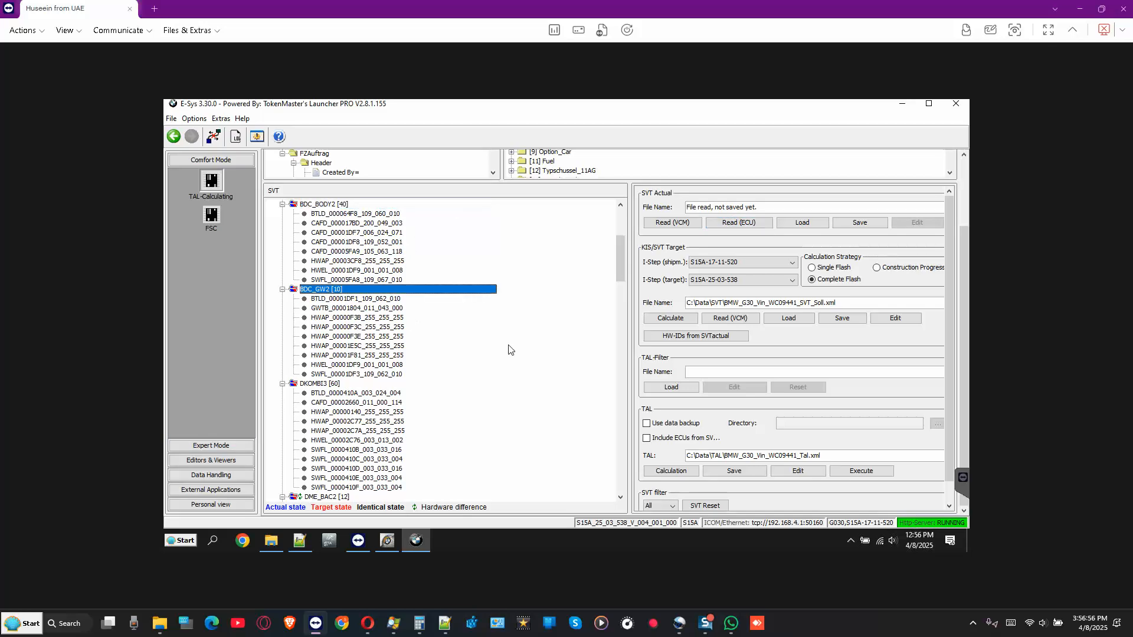
scroll(414, 305, "up", 6)
scroll(410, 306, "down", 4)
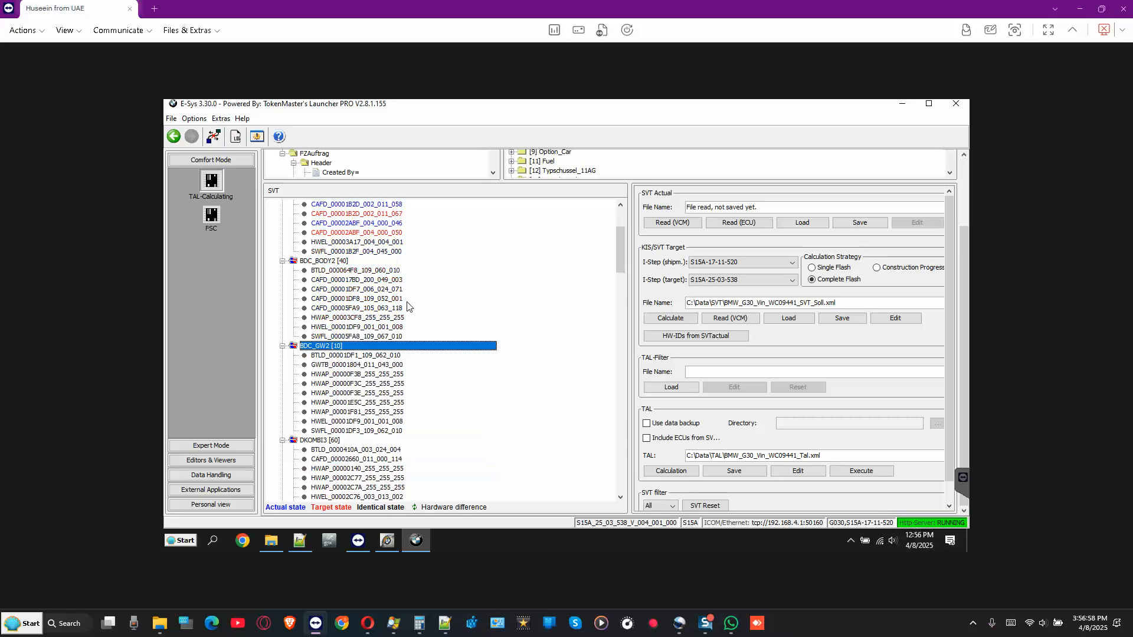
scroll(408, 306, "up", 4)
scroll(408, 306, "down", 8)
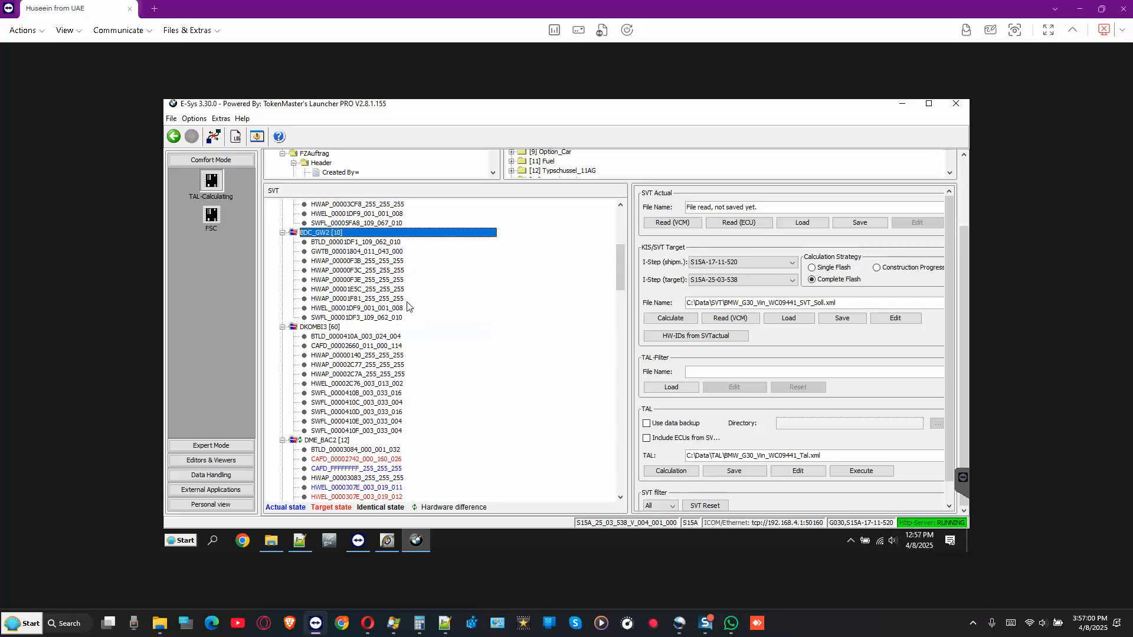
scroll(407, 306, "up", 1)
scroll(408, 306, "up", 2)
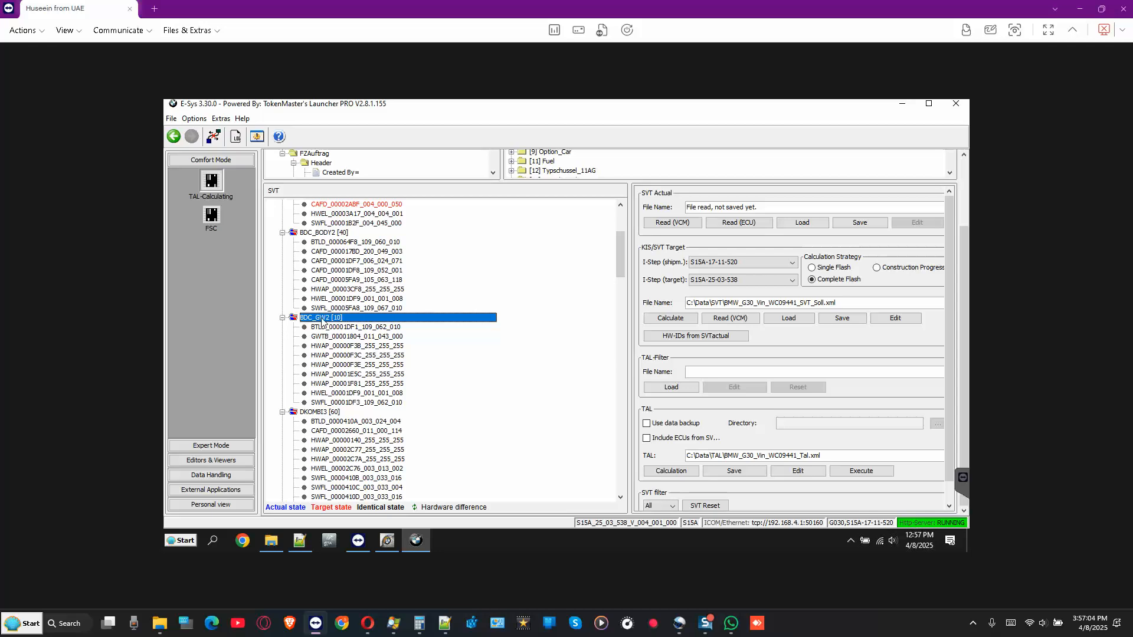
left_click(328, 234)
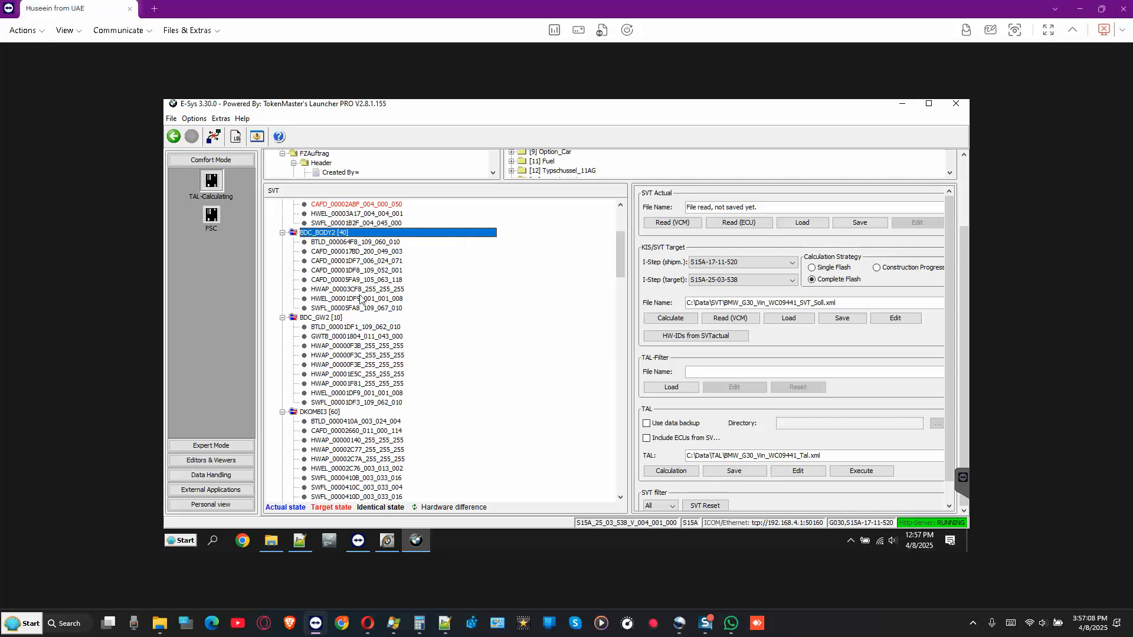
scroll(361, 299, "down", 3)
scroll(361, 300, "down", 2)
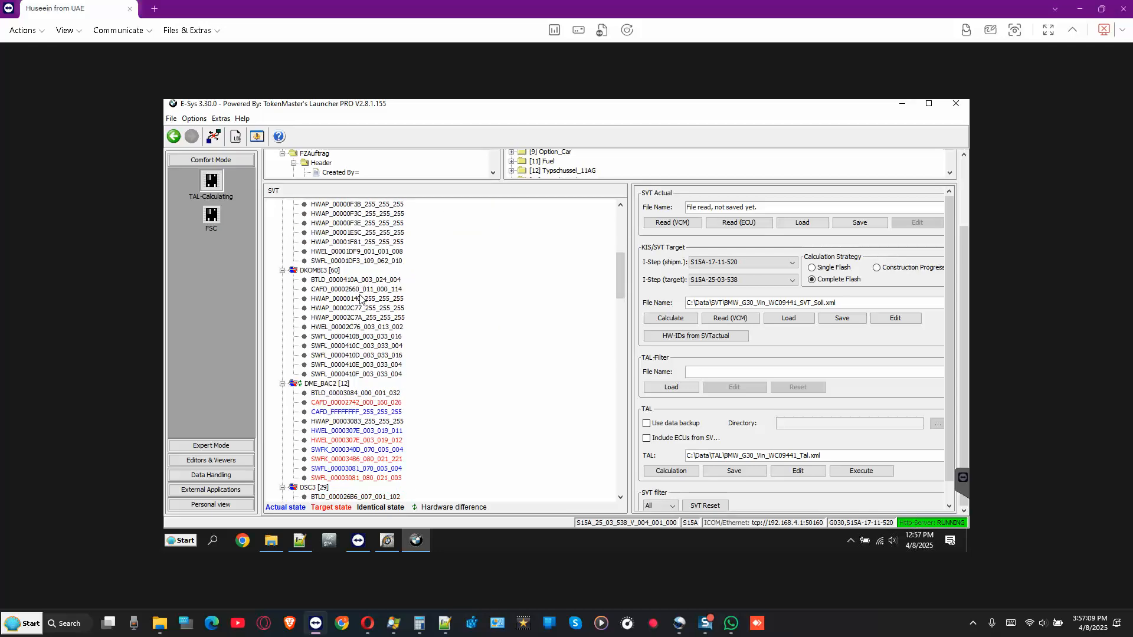
left_click(339, 384)
scroll(403, 315, "down", 2)
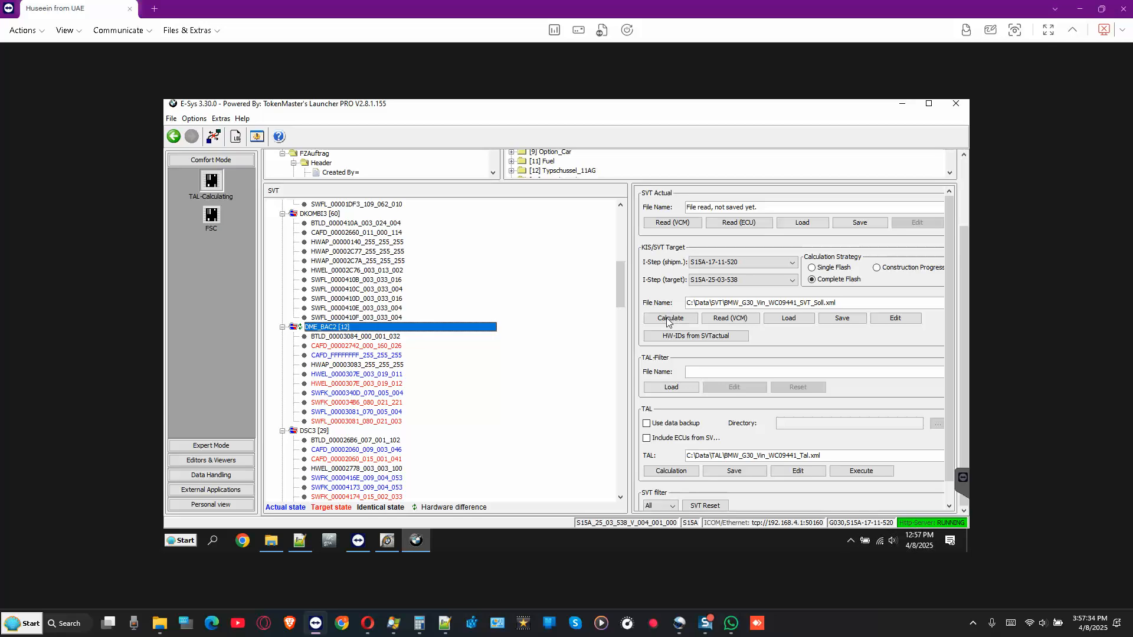
left_click(351, 376)
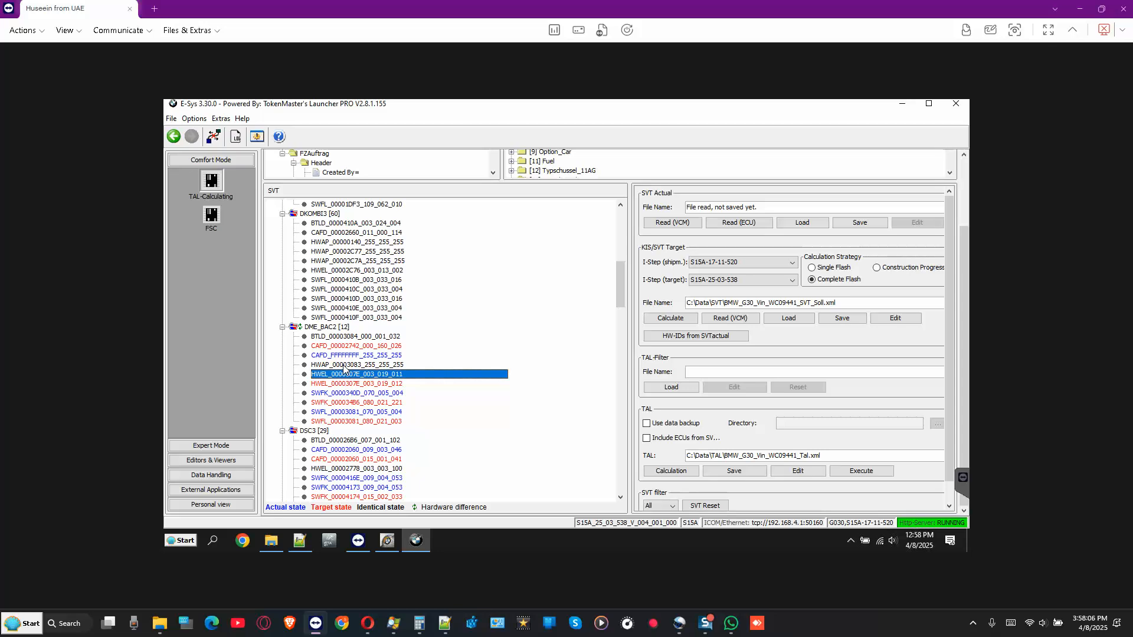
left_click(347, 356)
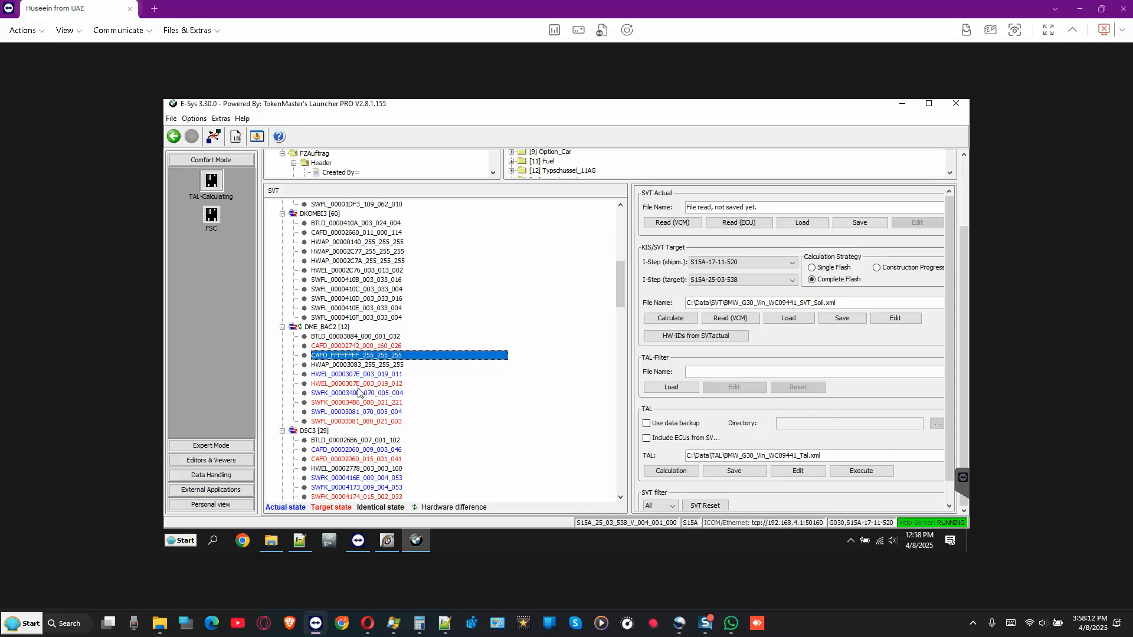
left_click(315, 328)
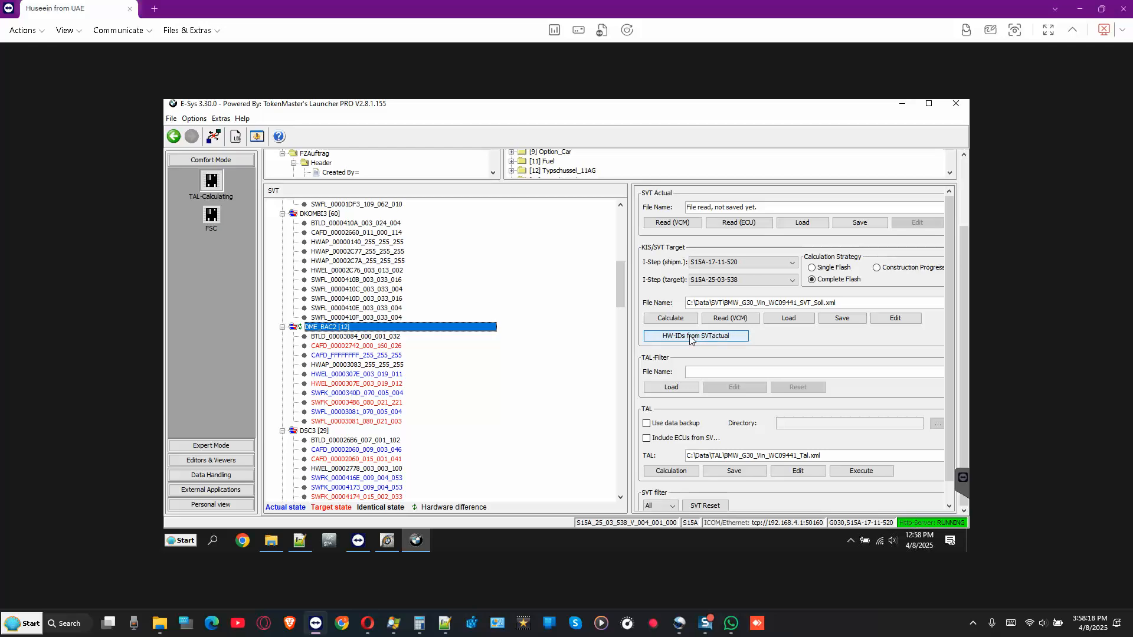
scroll(402, 381, "down", 4)
scroll(397, 376, "down", 5)
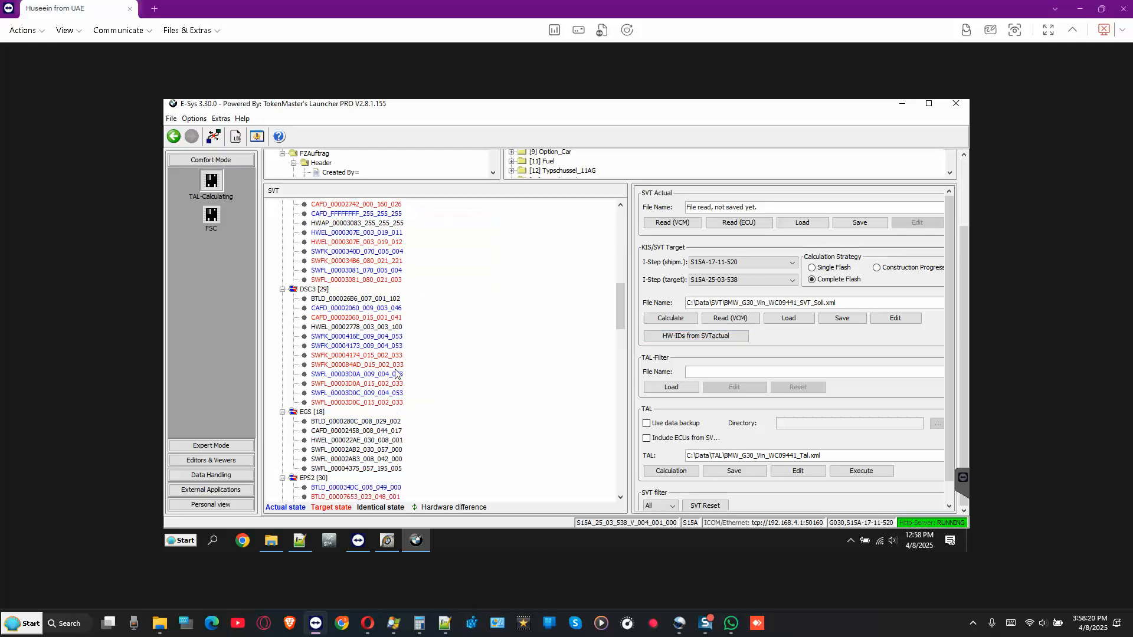
scroll(396, 374, "down", 2)
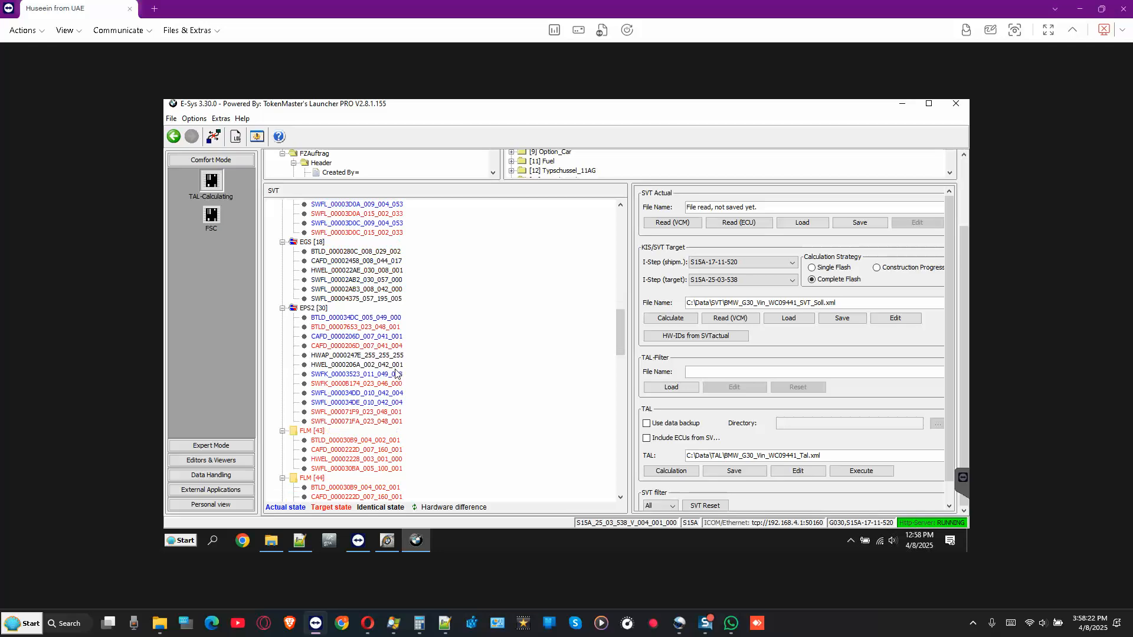
scroll(396, 373, "down", 3)
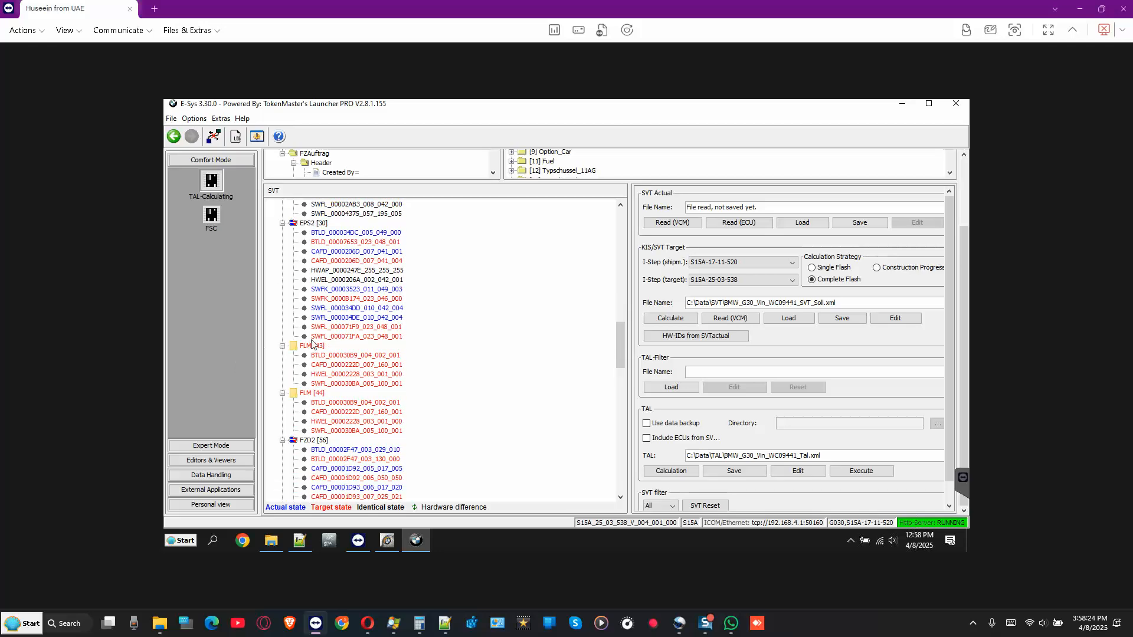
left_click(314, 348)
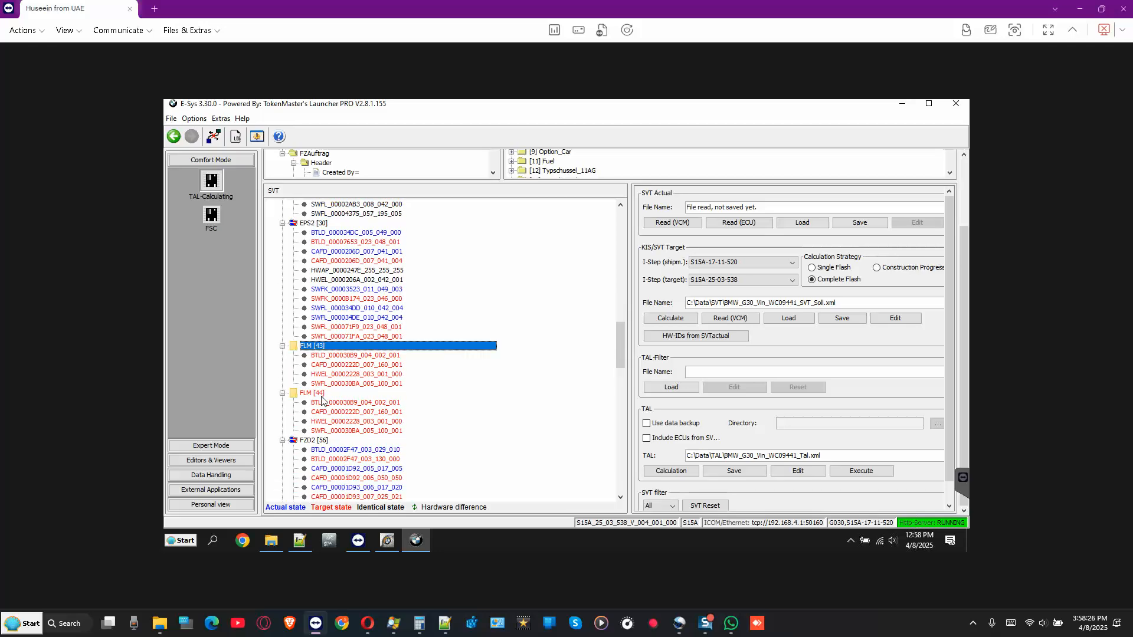
left_click(328, 396)
scroll(435, 383, "down", 5)
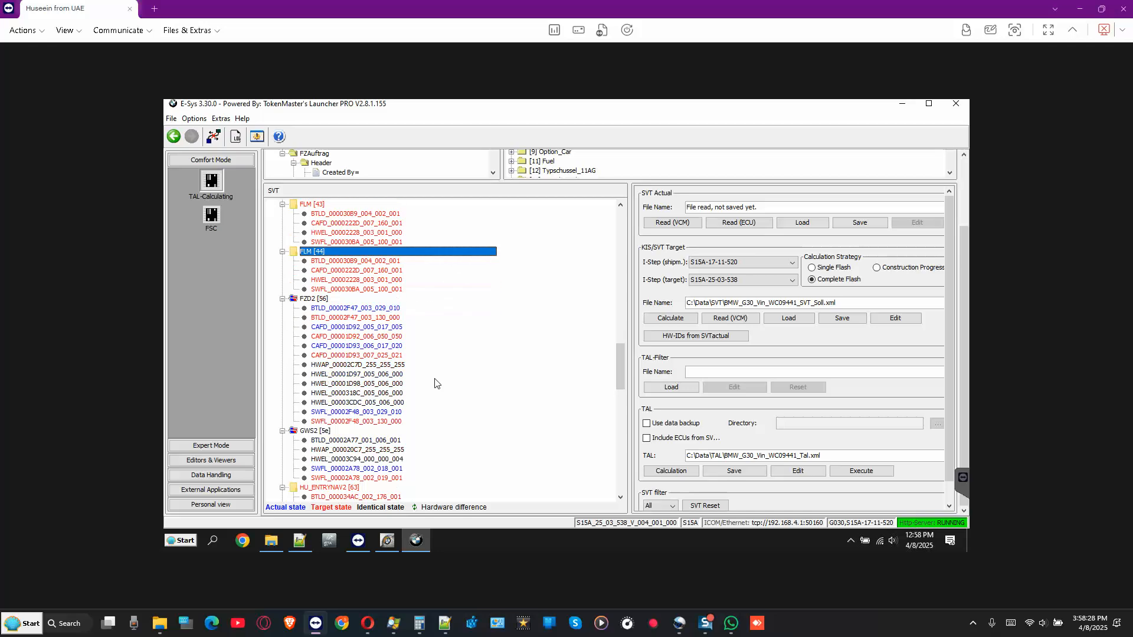
scroll(435, 384, "down", 6)
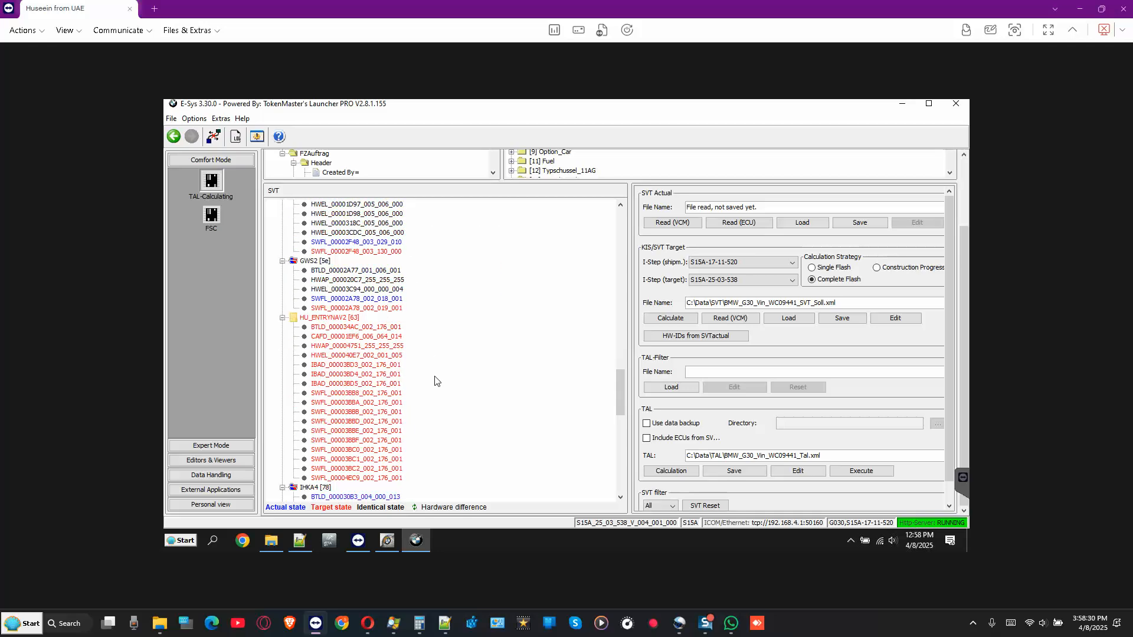
left_click(341, 321)
scroll(441, 337, "down", 1)
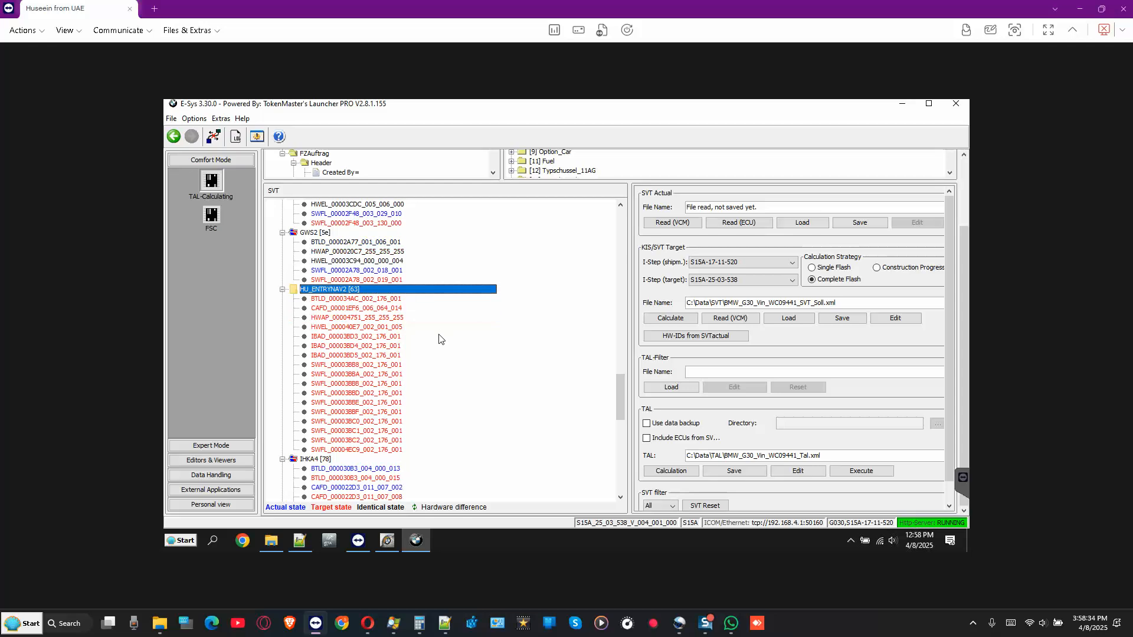
scroll(422, 336, "down", 5)
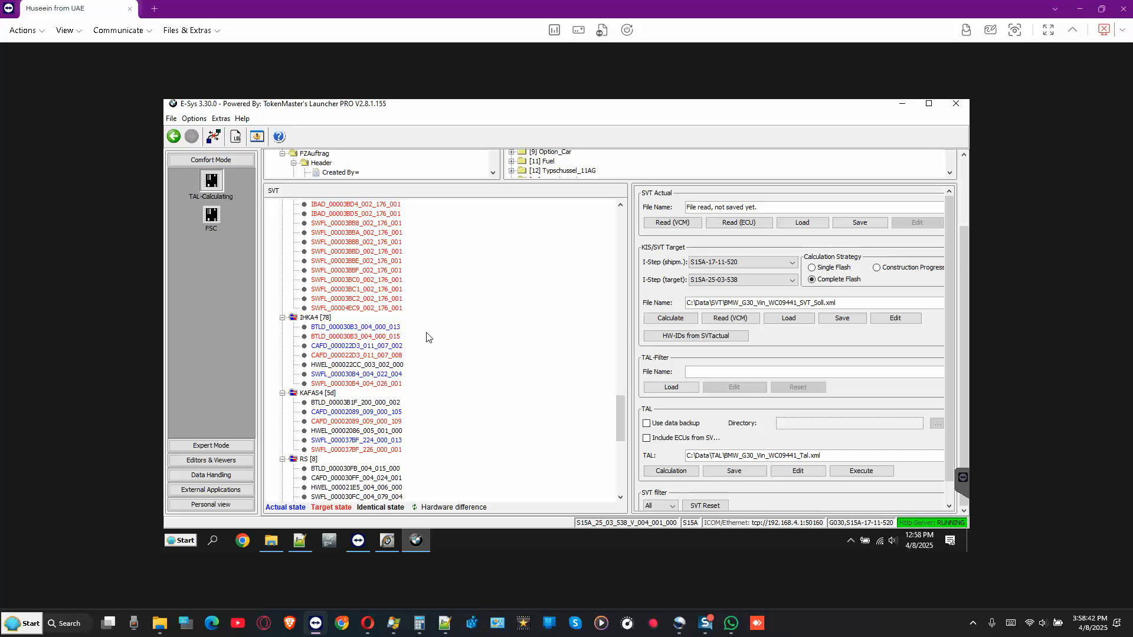
scroll(428, 337, "down", 2)
scroll(428, 337, "down", 1)
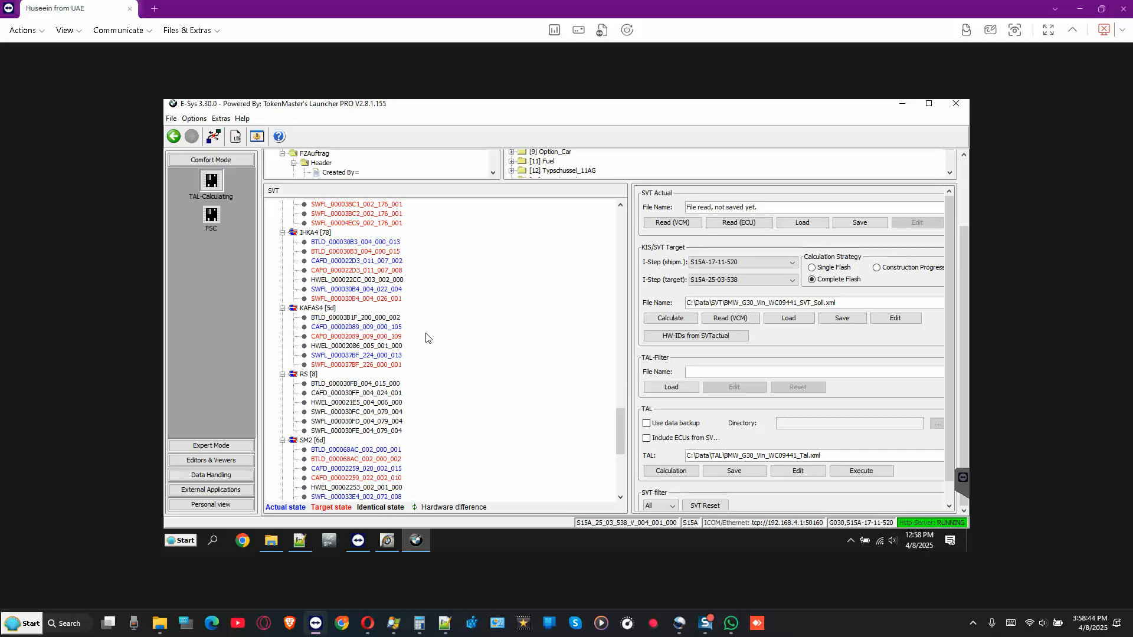
scroll(428, 337, "down", 5)
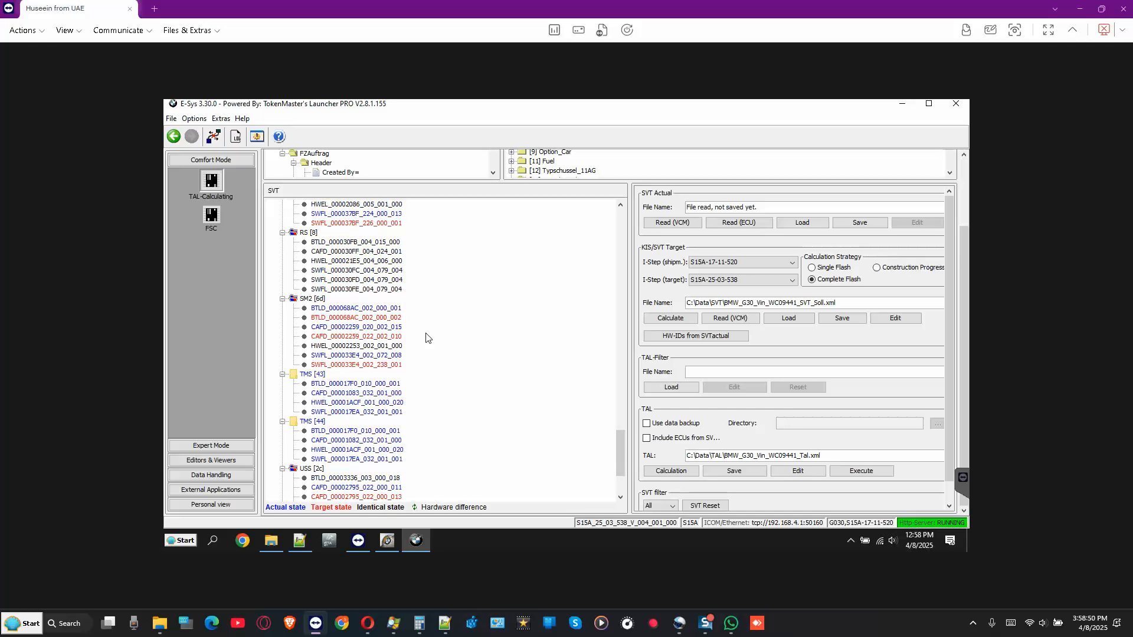
scroll(428, 337, "down", 2)
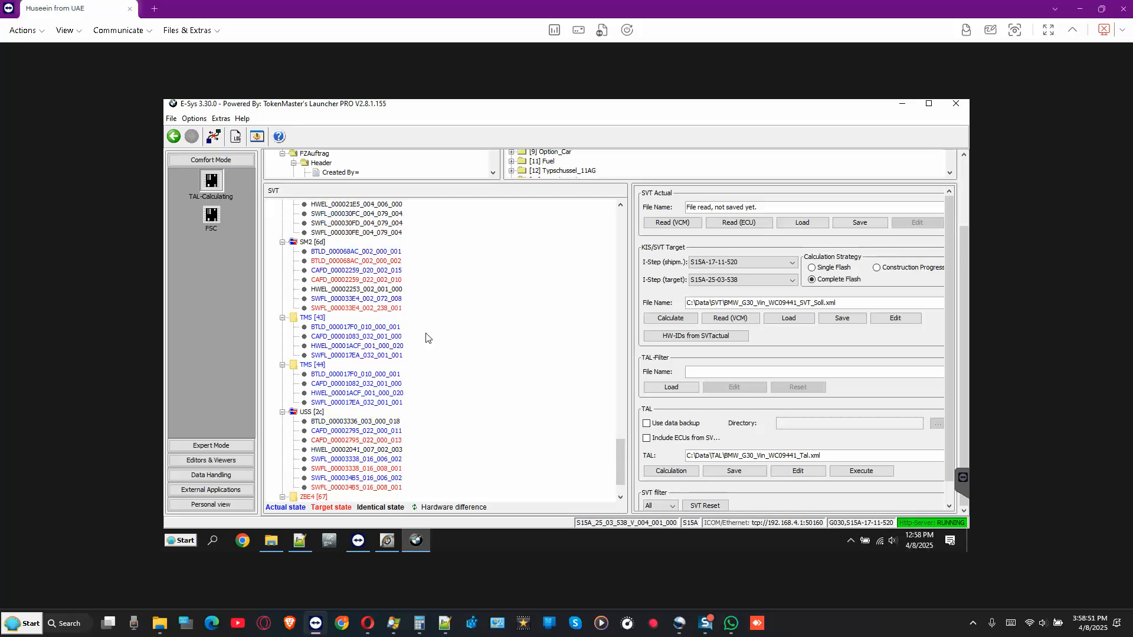
left_click(311, 320)
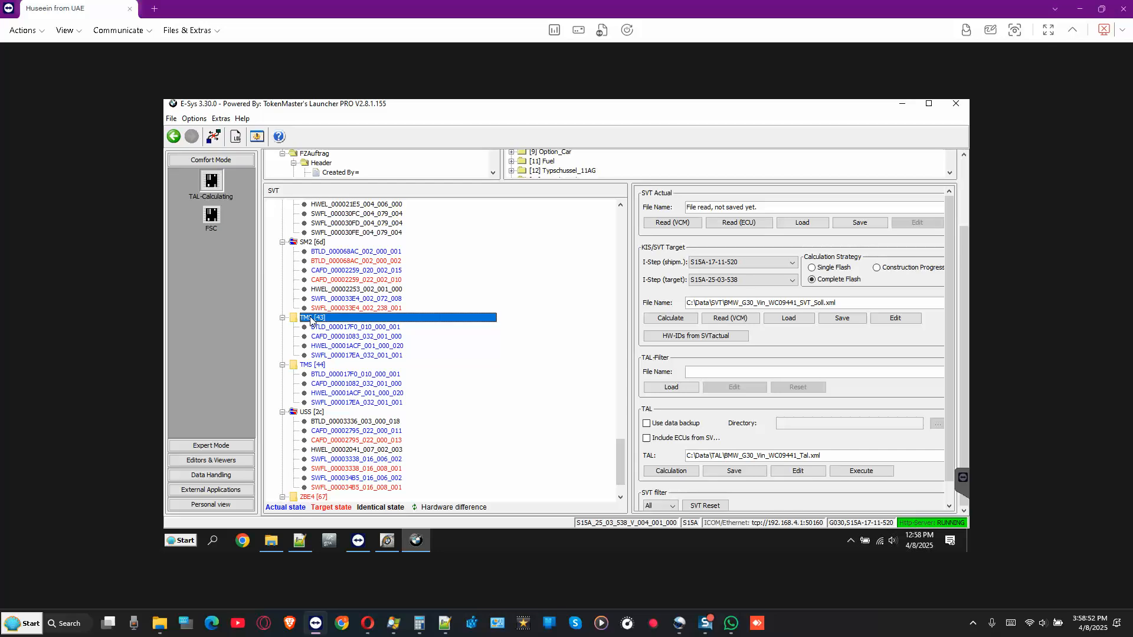
left_click(318, 365)
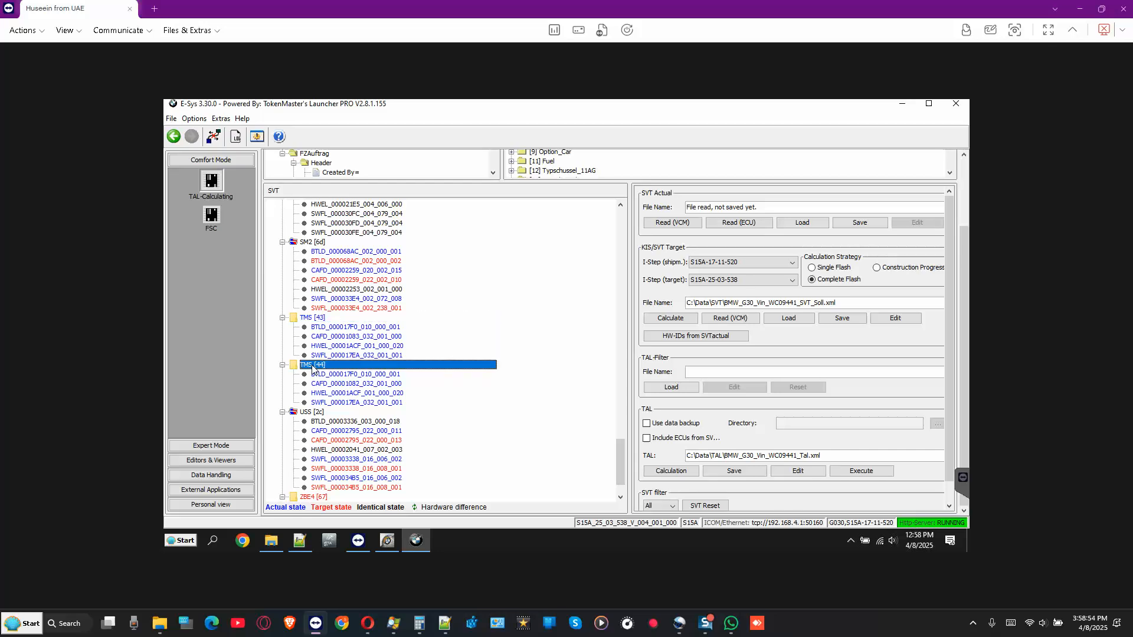
left_click(317, 320)
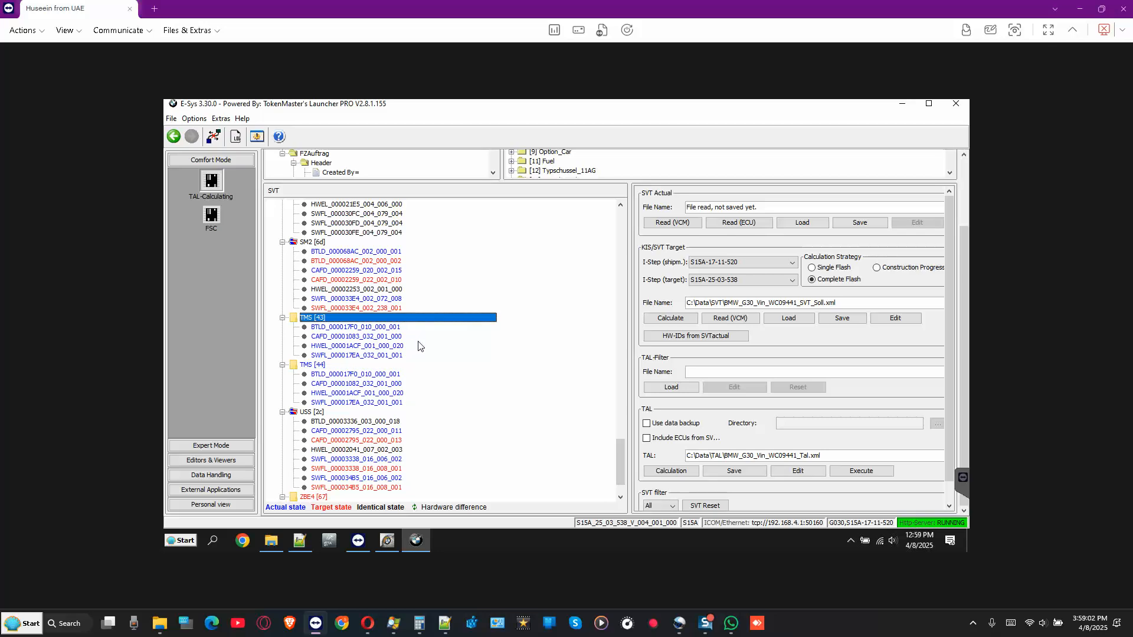
scroll(418, 345, "down", 2)
scroll(420, 346, "up", 7)
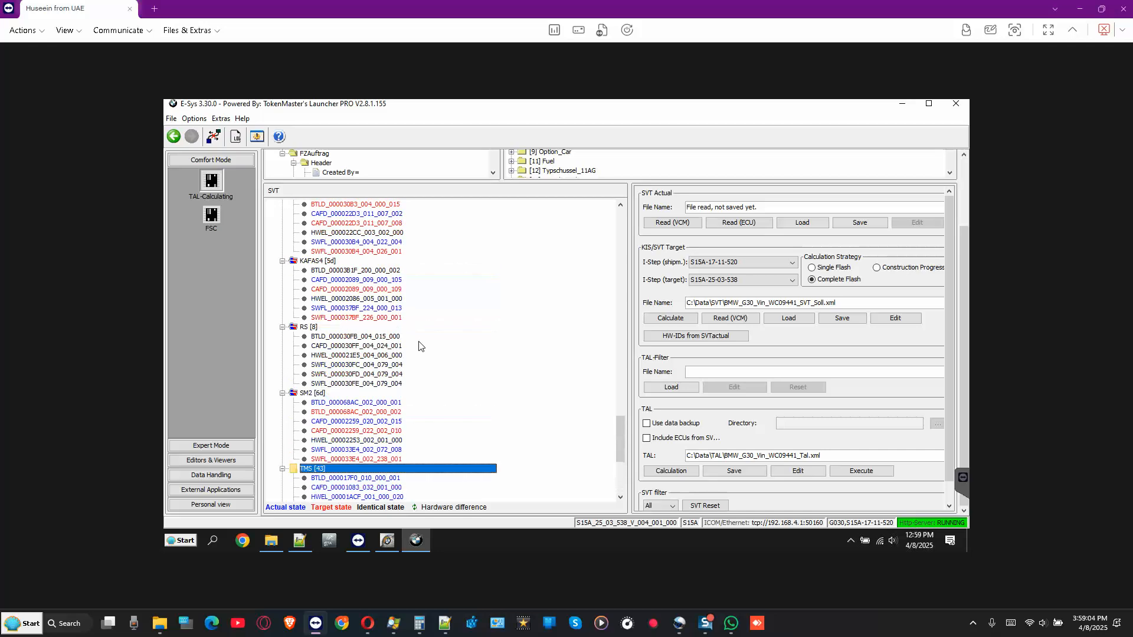
scroll(417, 347, "down", 5)
scroll(417, 347, "down", 2)
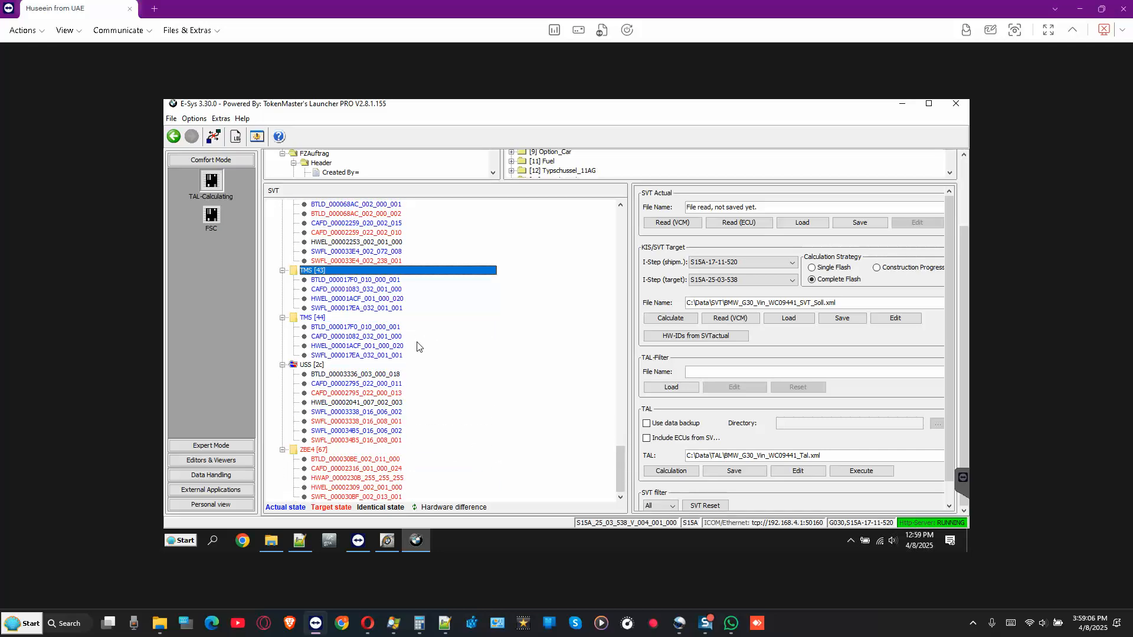
left_click(317, 451)
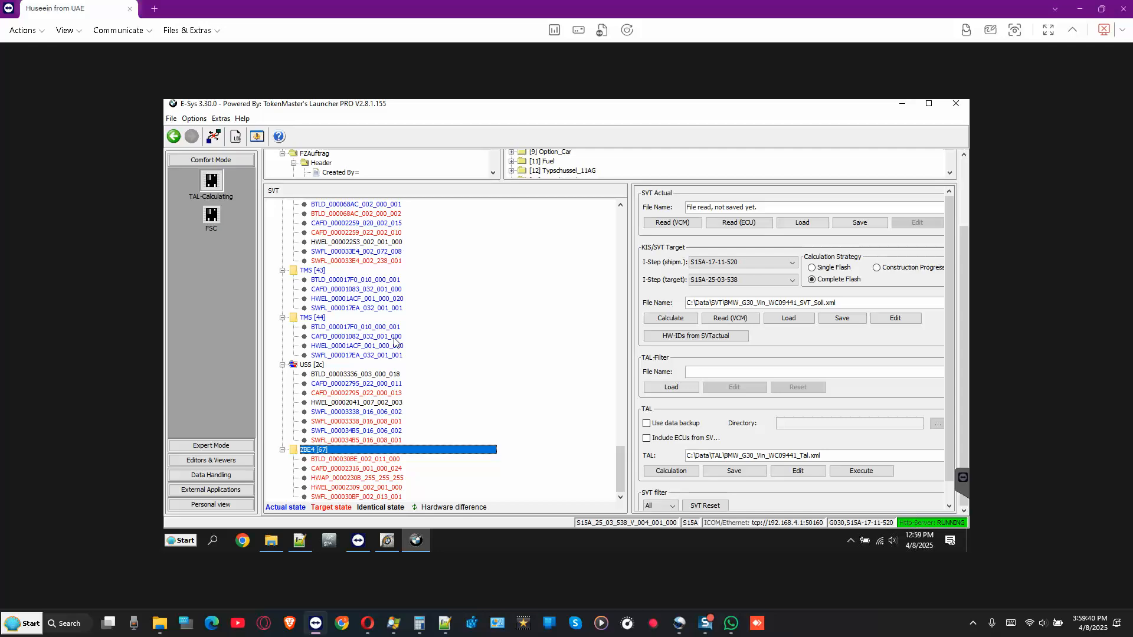
scroll(395, 341, "up", 5)
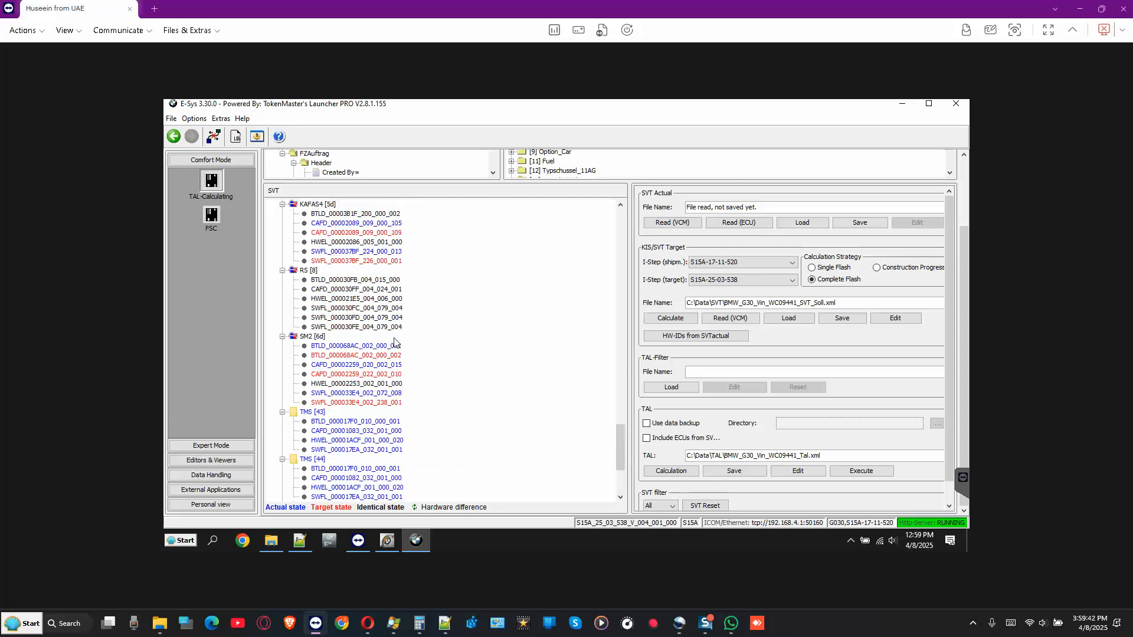
scroll(395, 342, "up", 4)
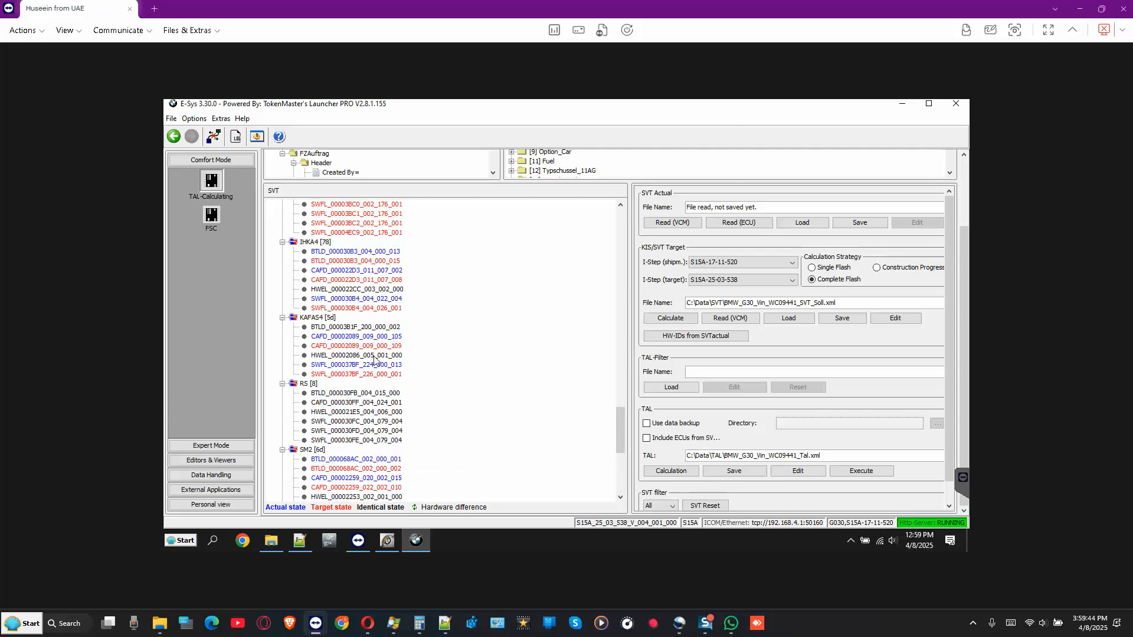
scroll(373, 360, "up", 6)
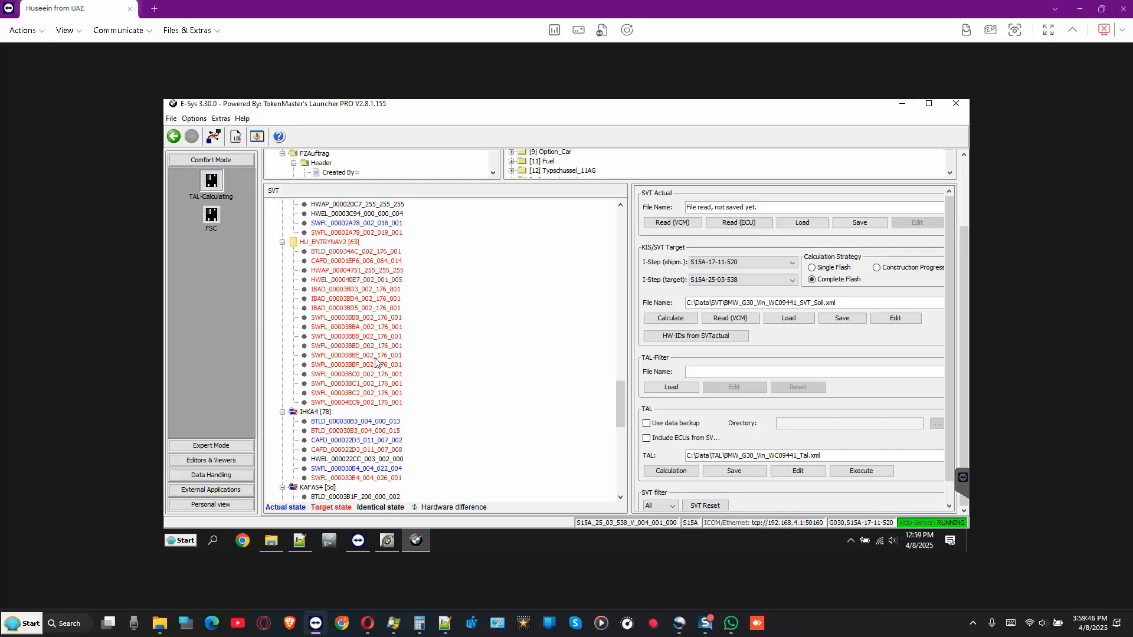
scroll(375, 362, "up", 5)
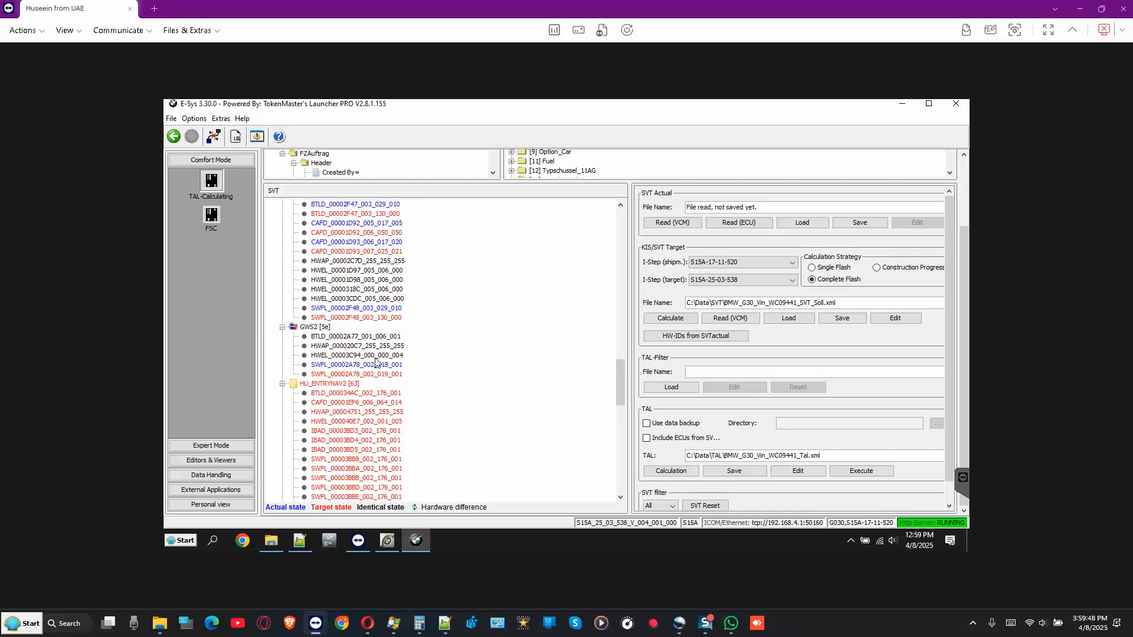
scroll(375, 361, "up", 5)
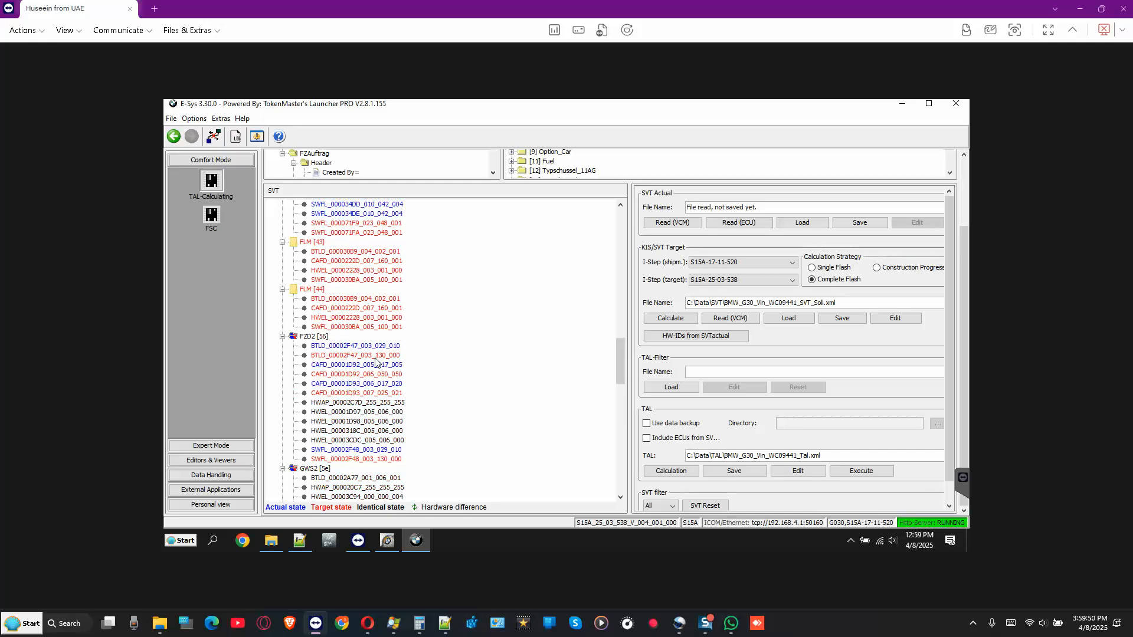
scroll(375, 361, "up", 9)
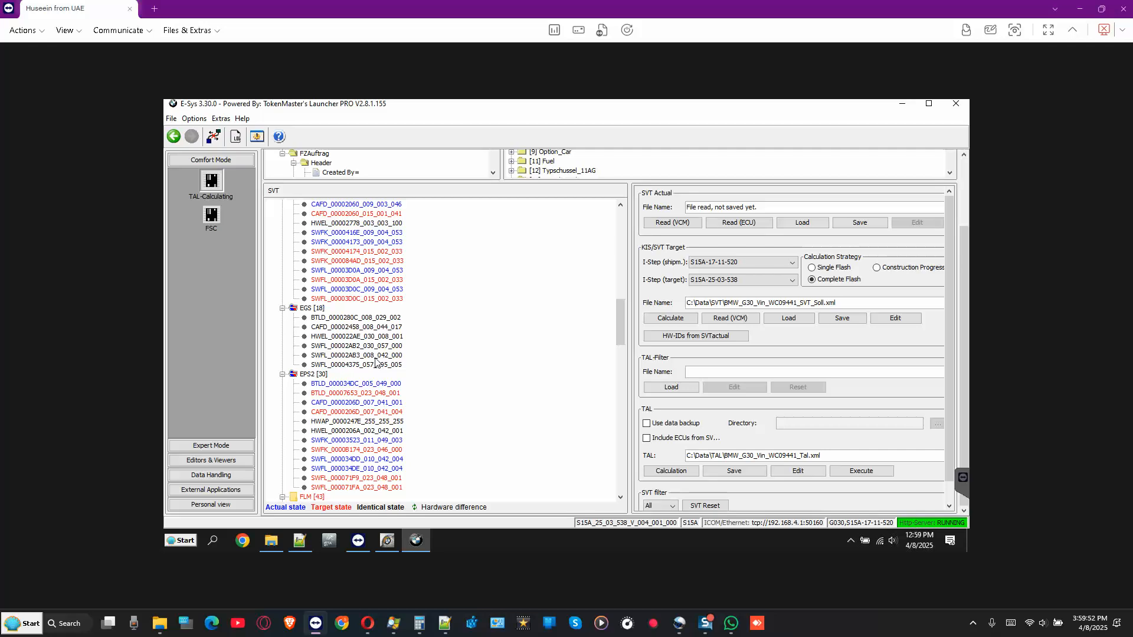
scroll(375, 362, "down", 12)
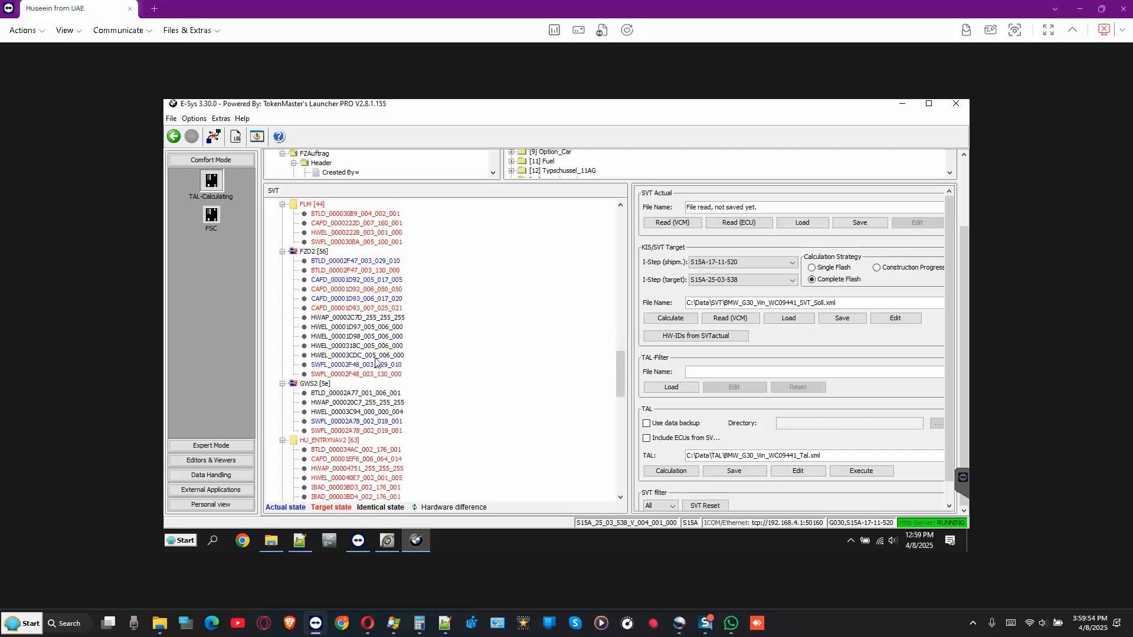
scroll(375, 361, "down", 2)
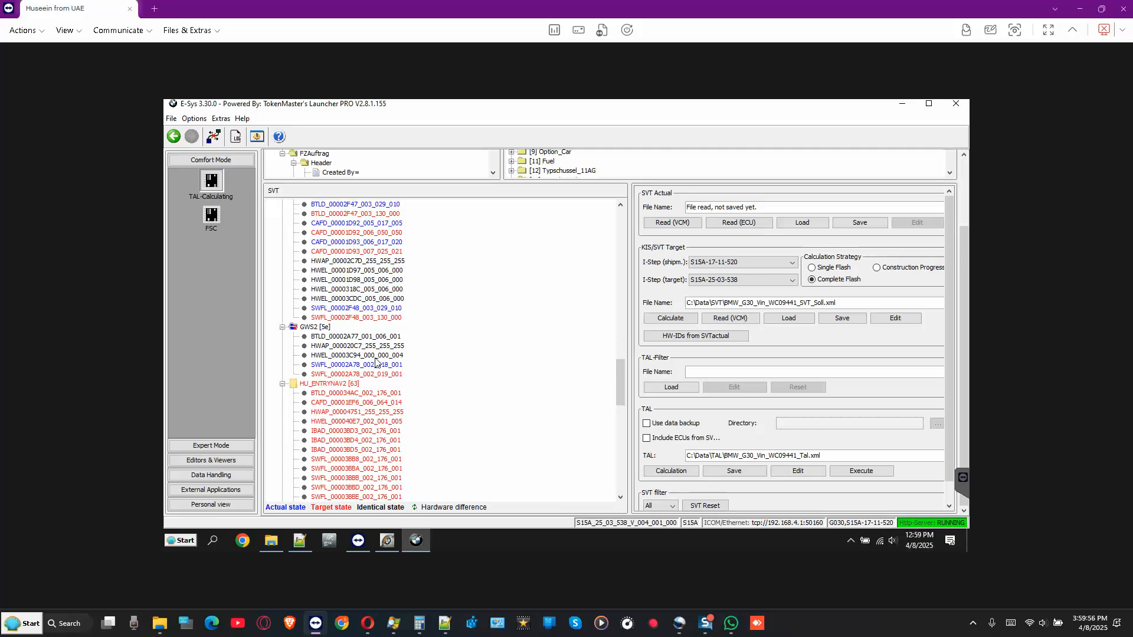
scroll(376, 362, "up", 8)
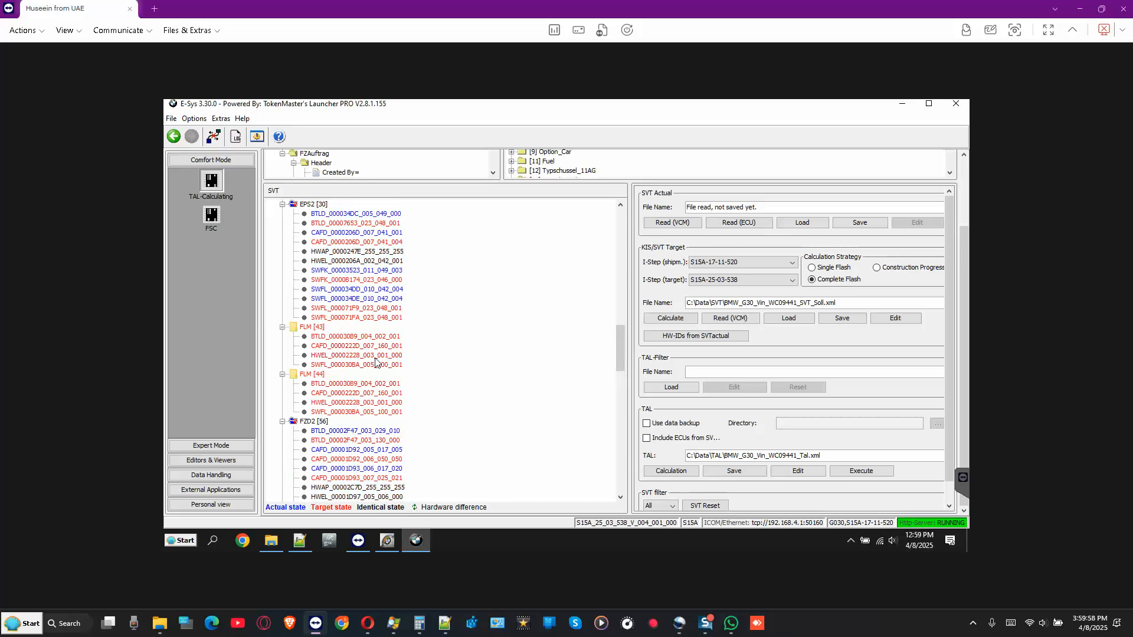
scroll(376, 361, "up", 4)
scroll(375, 361, "down", 3)
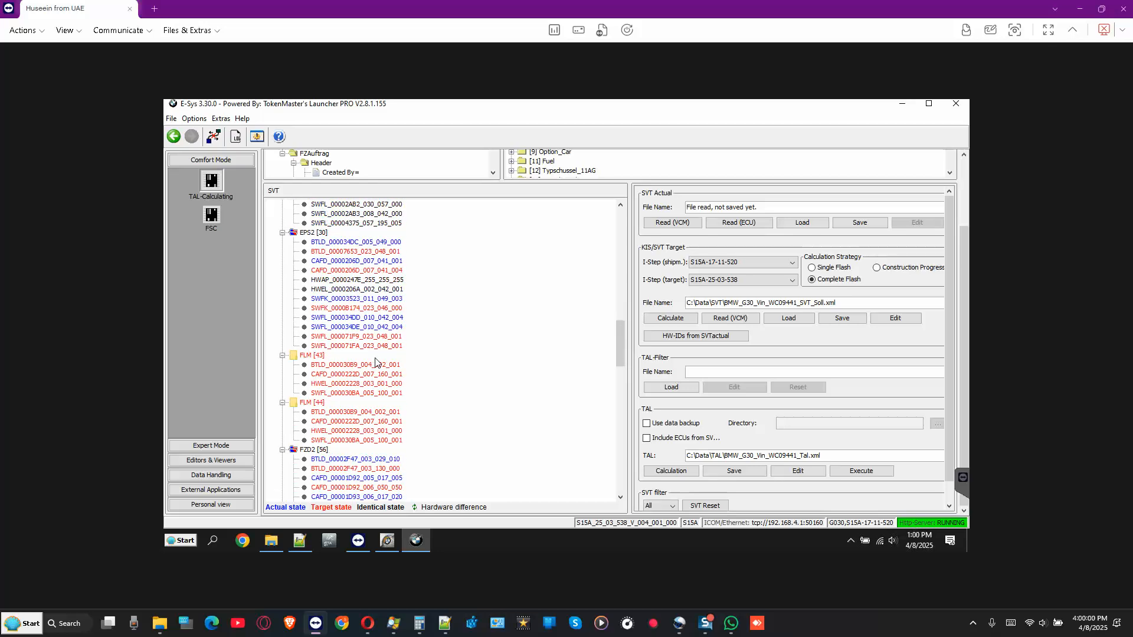
scroll(375, 361, "up", 10)
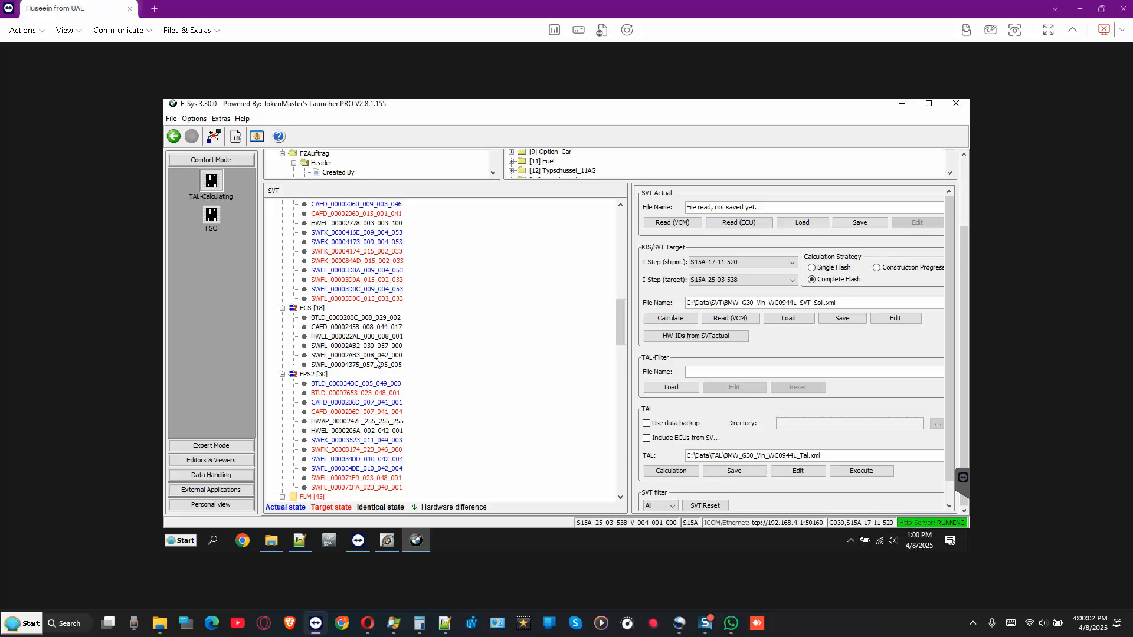
scroll(328, 271, "up", 1)
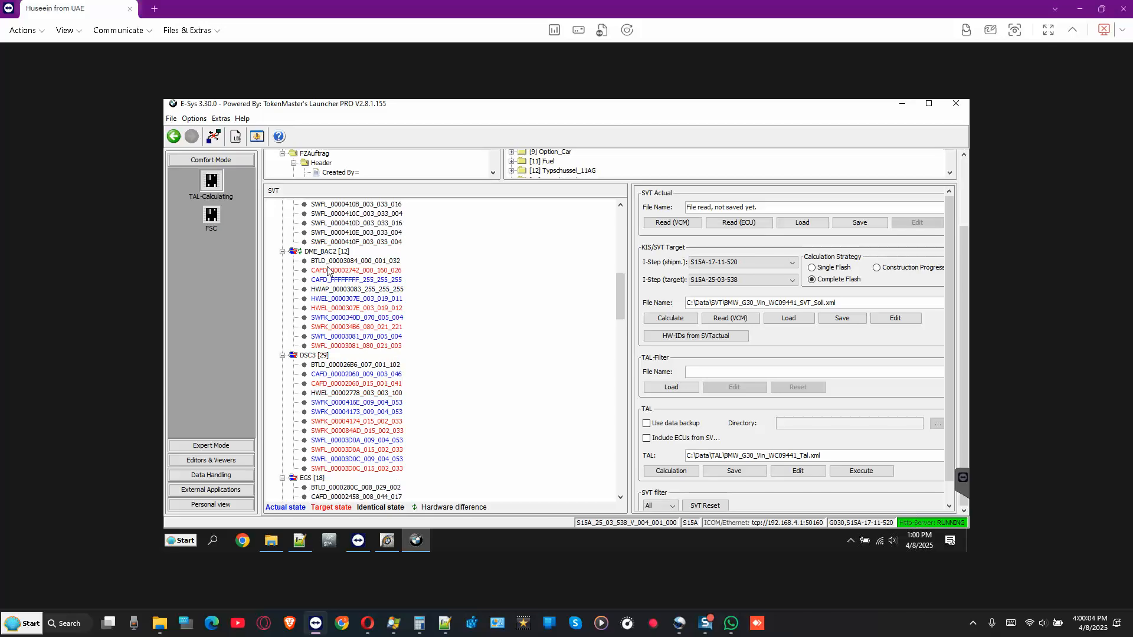
- Inspect DME_BAC2 [12] coding entries and fill the target SVT with hardware IDs from the actual SVT
left_click(328, 254)
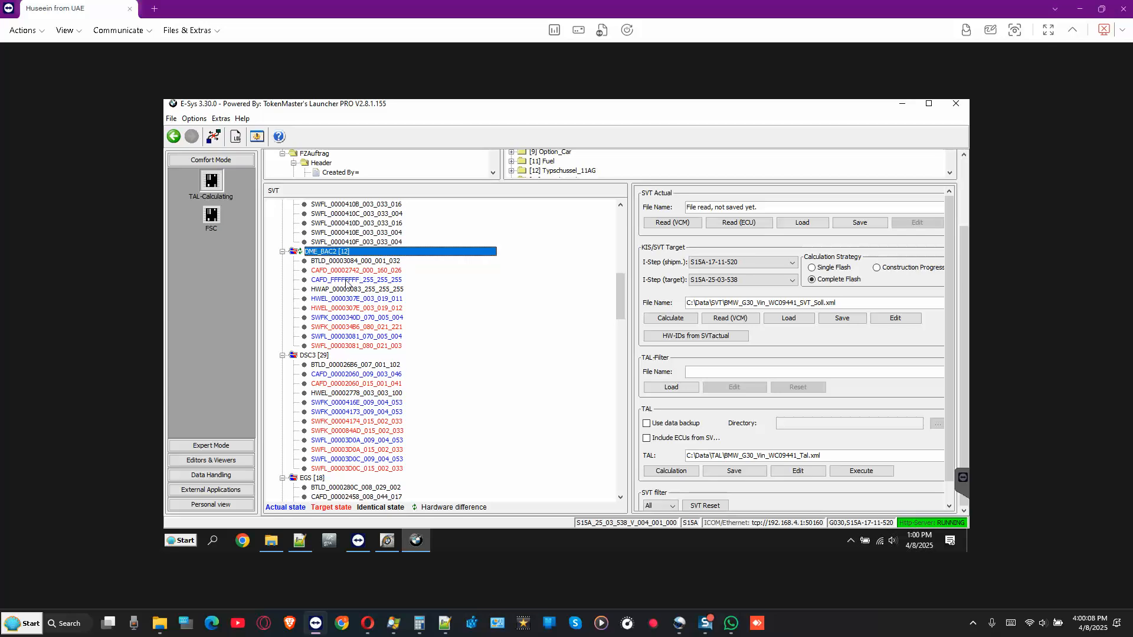
left_click(341, 281)
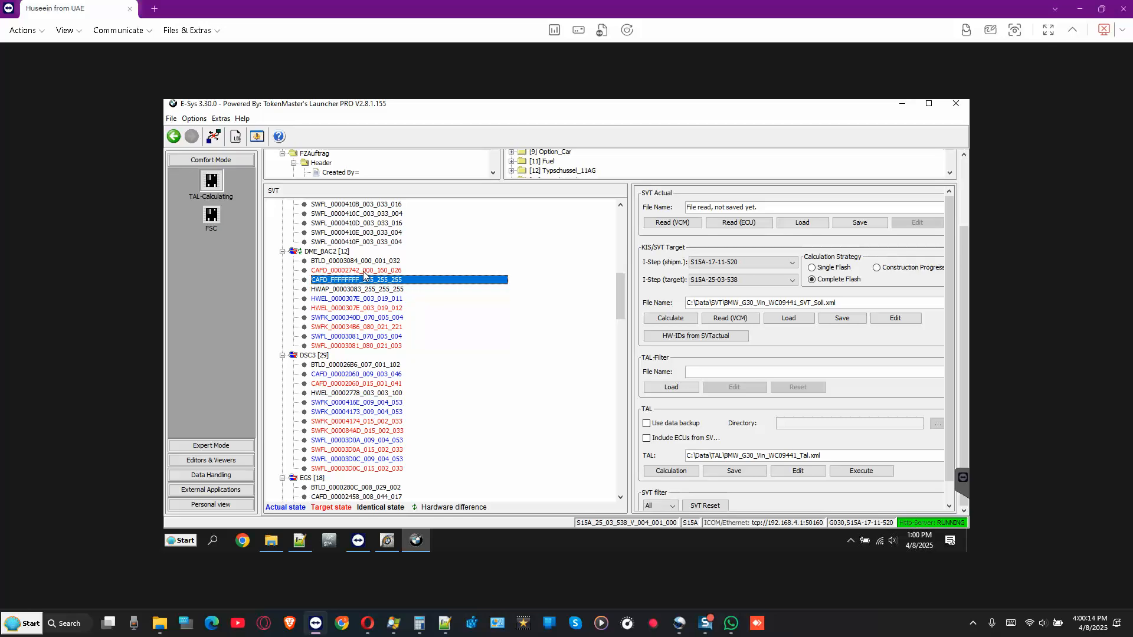
left_click(371, 271)
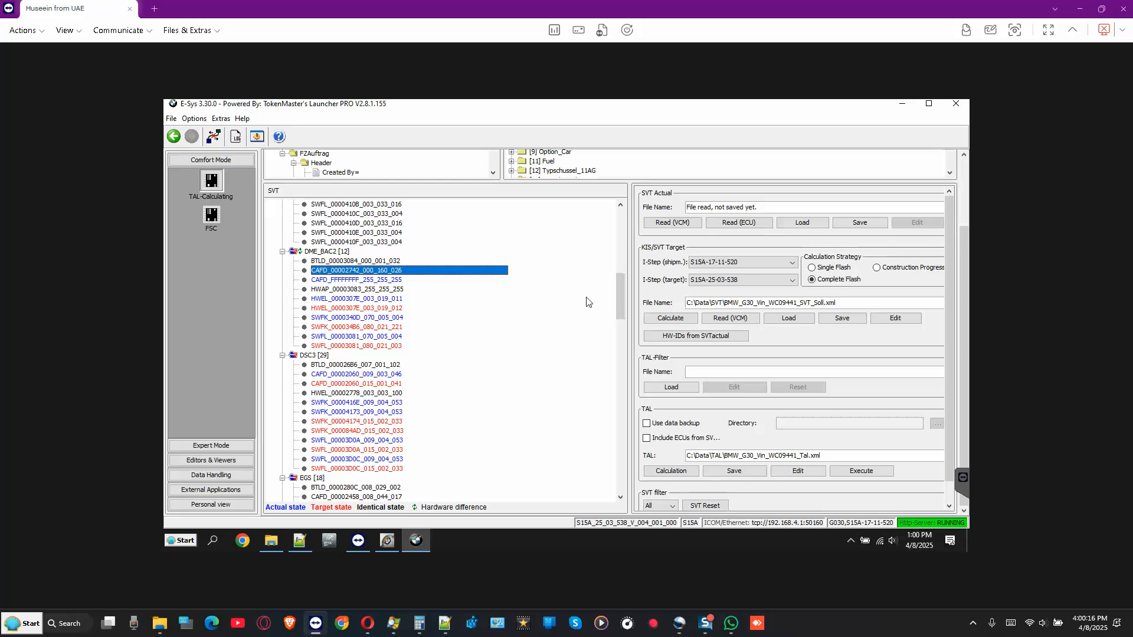
left_click(698, 336)
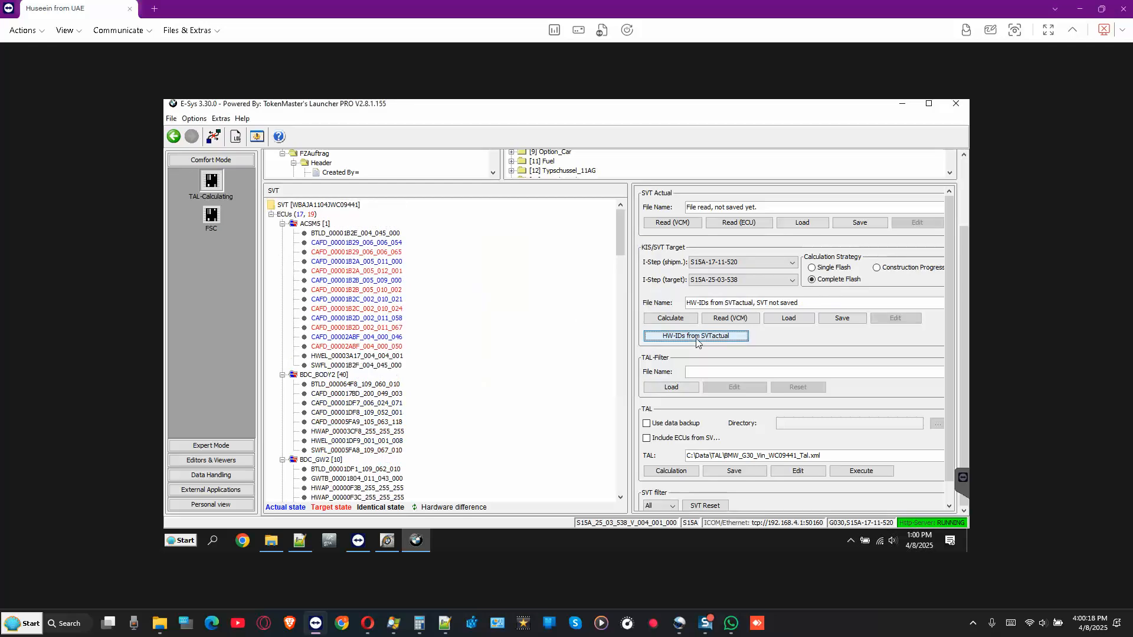
left_click(843, 321)
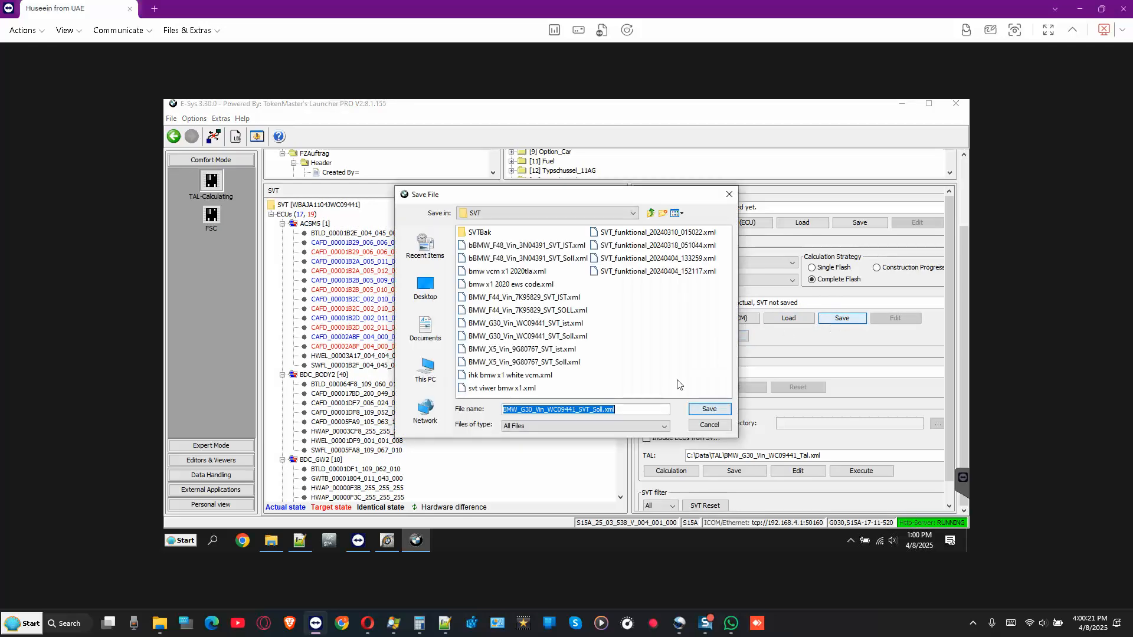
left_click(710, 409)
left_click(518, 333)
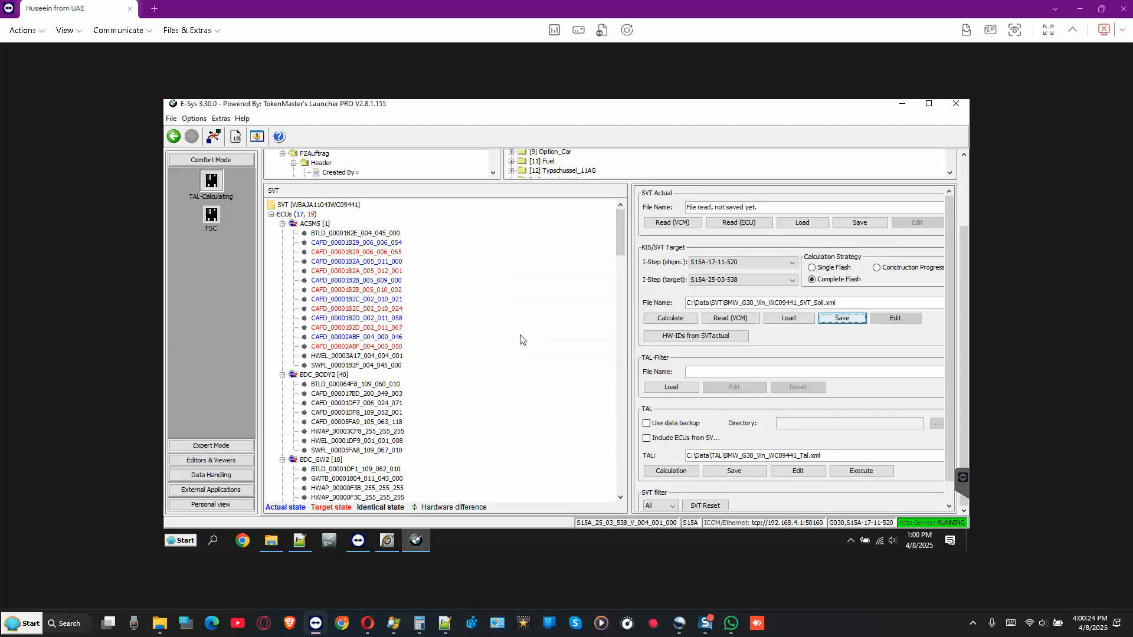
left_click(673, 472)
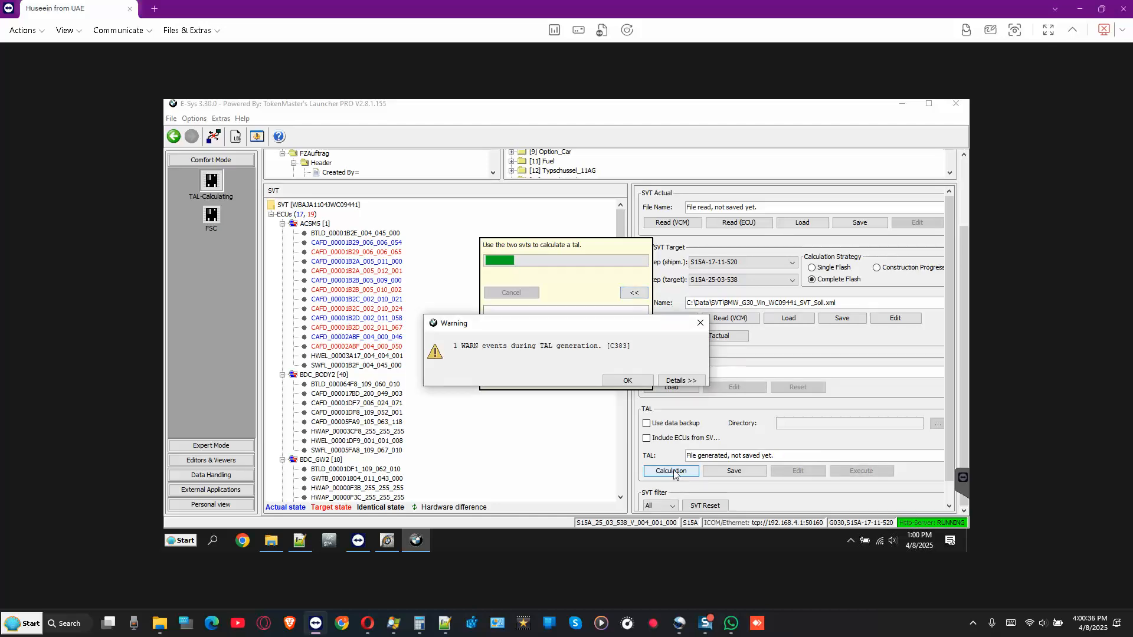
left_click(683, 382)
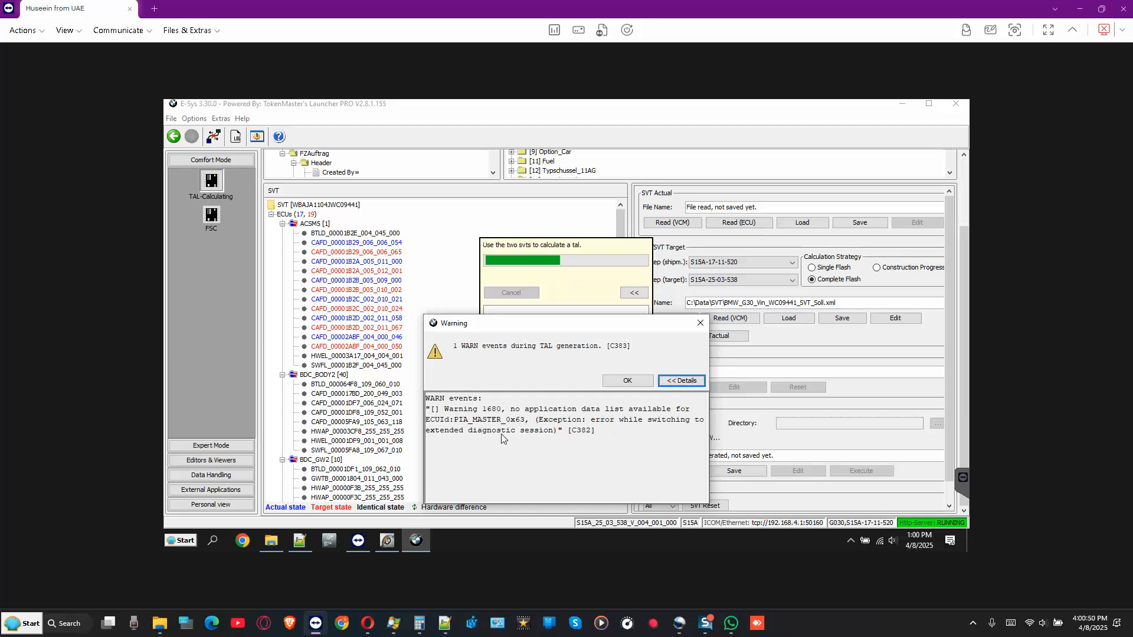
left_click(625, 382)
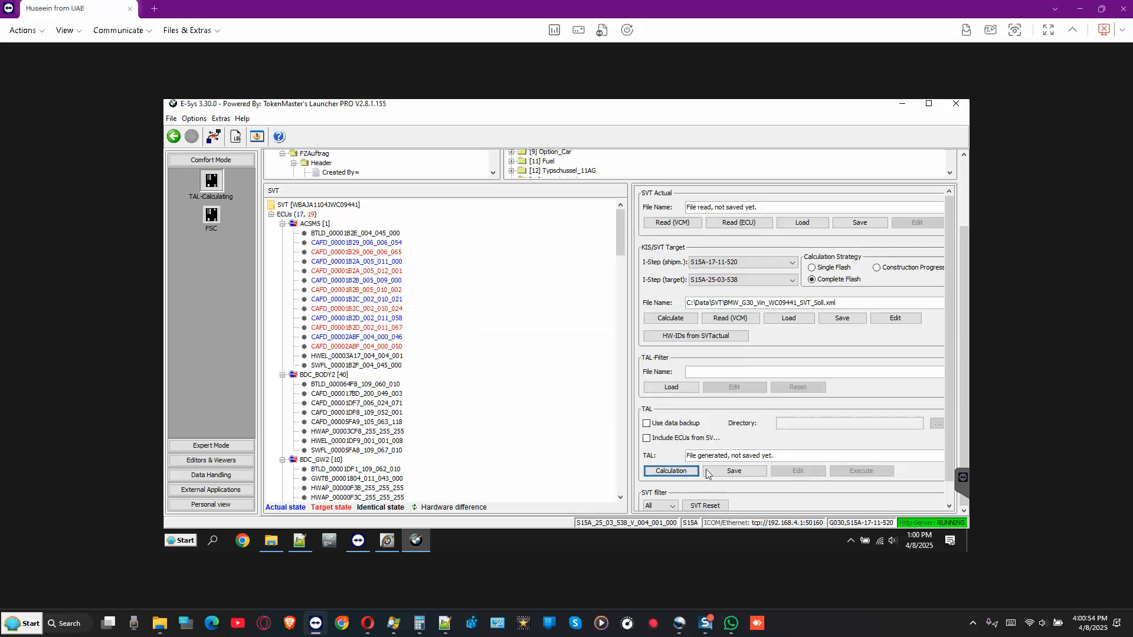
left_click(732, 472)
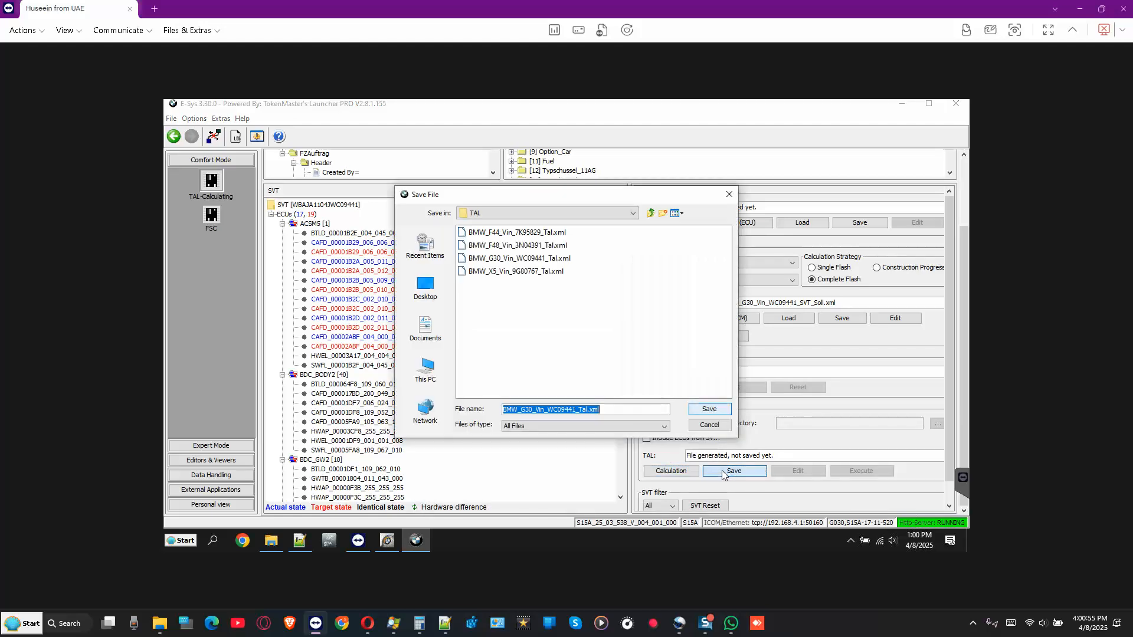
left_click(709, 409)
left_click(517, 331)
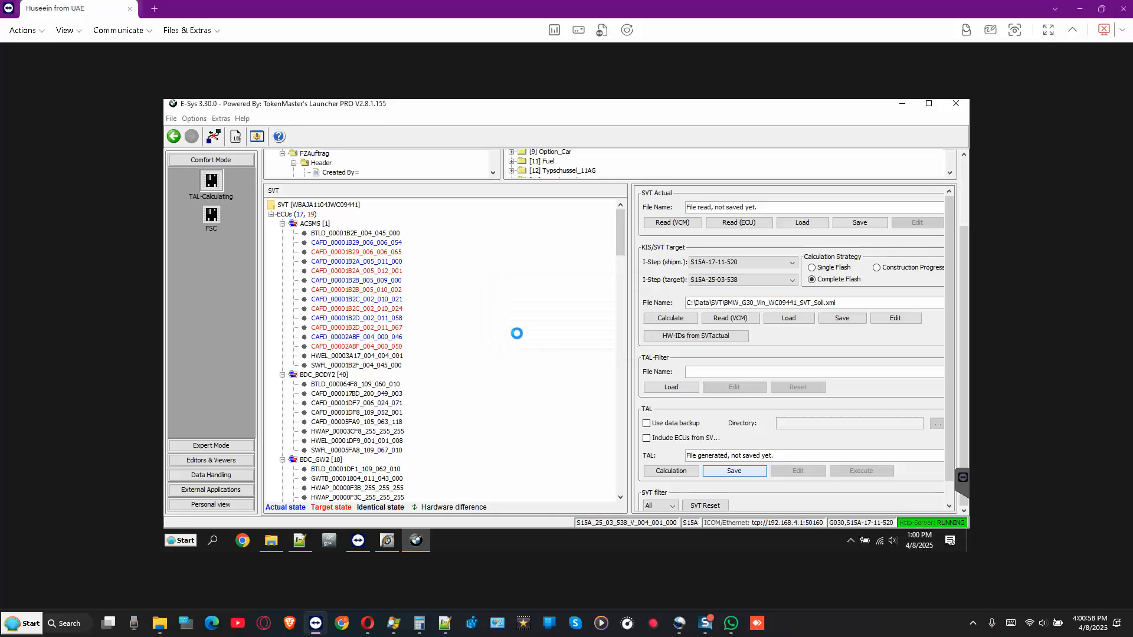
- Scroll the SVT tree and select the DME_BAC2 [12] module
scroll(472, 345, "down", 9)
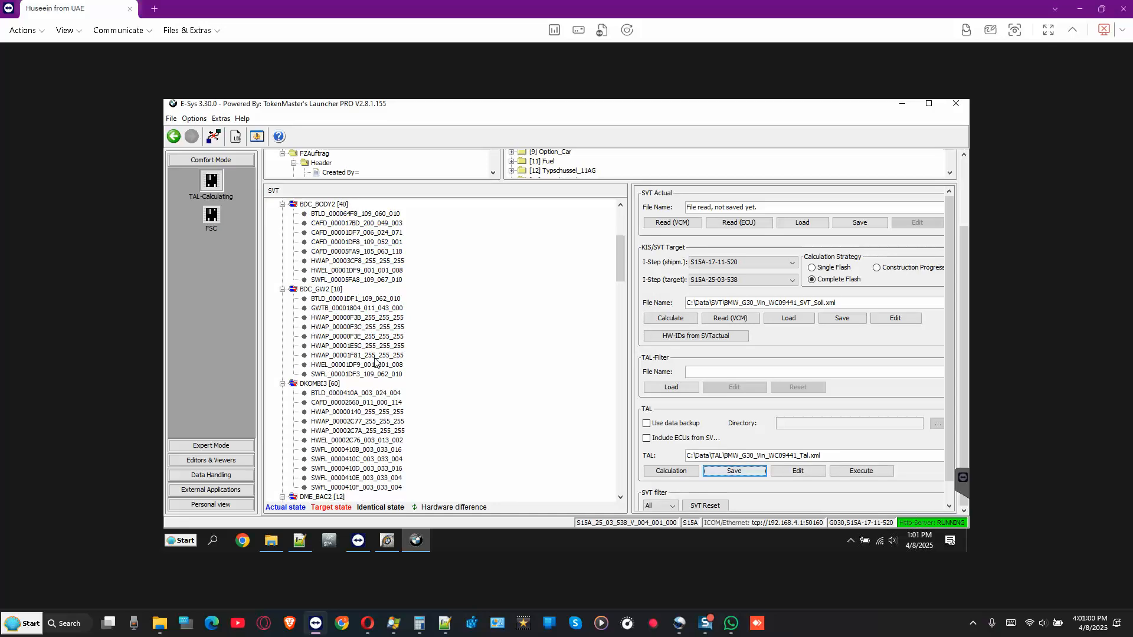
scroll(374, 363, "down", 3)
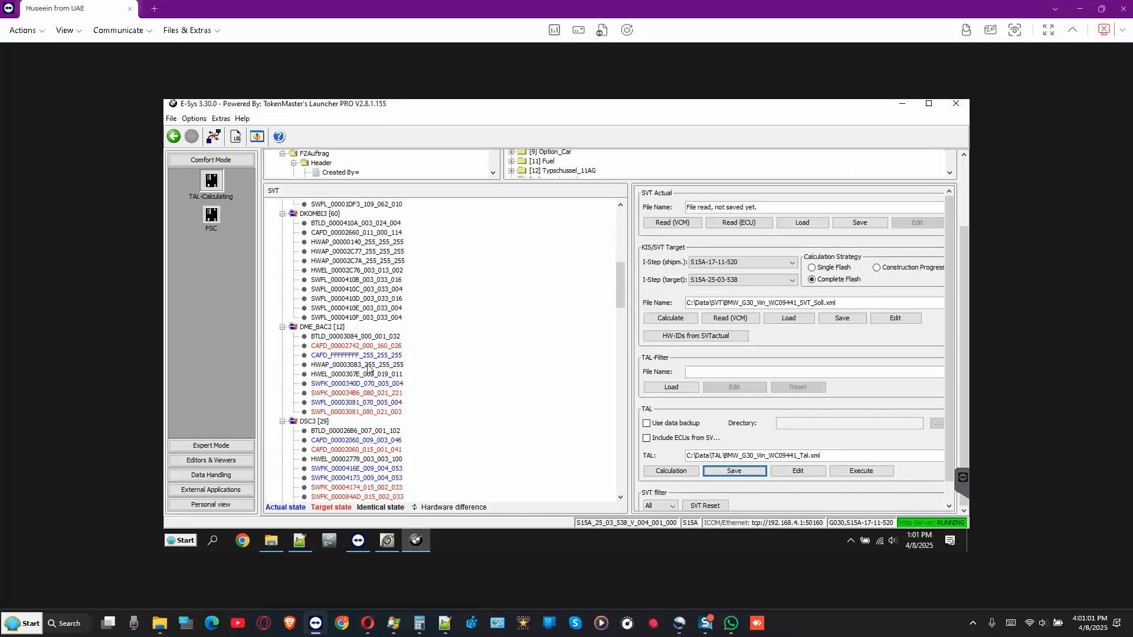
left_click(307, 330)
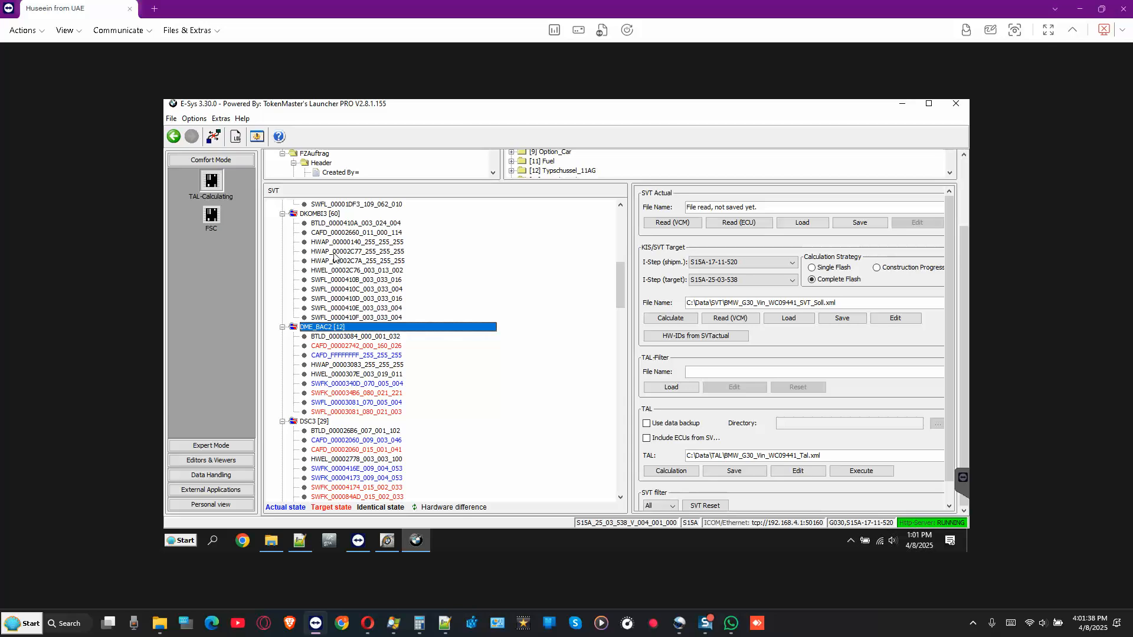
- Open Expert Mode's TAL-Processing and accept reloading the updated TAL and SVT target files
left_click(213, 448)
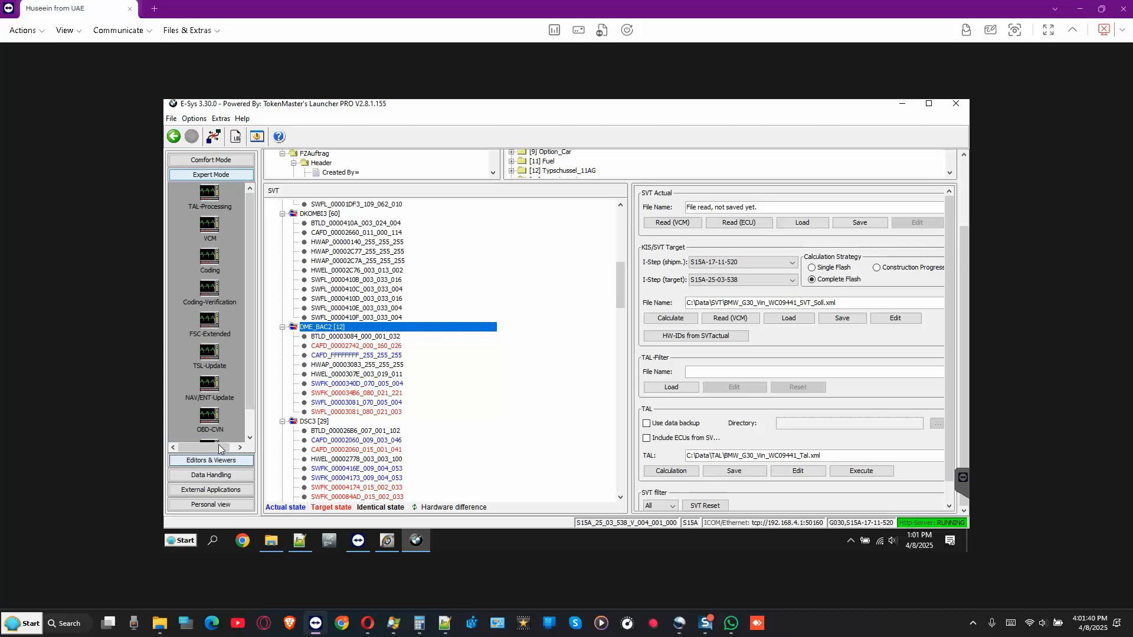
left_click(210, 193)
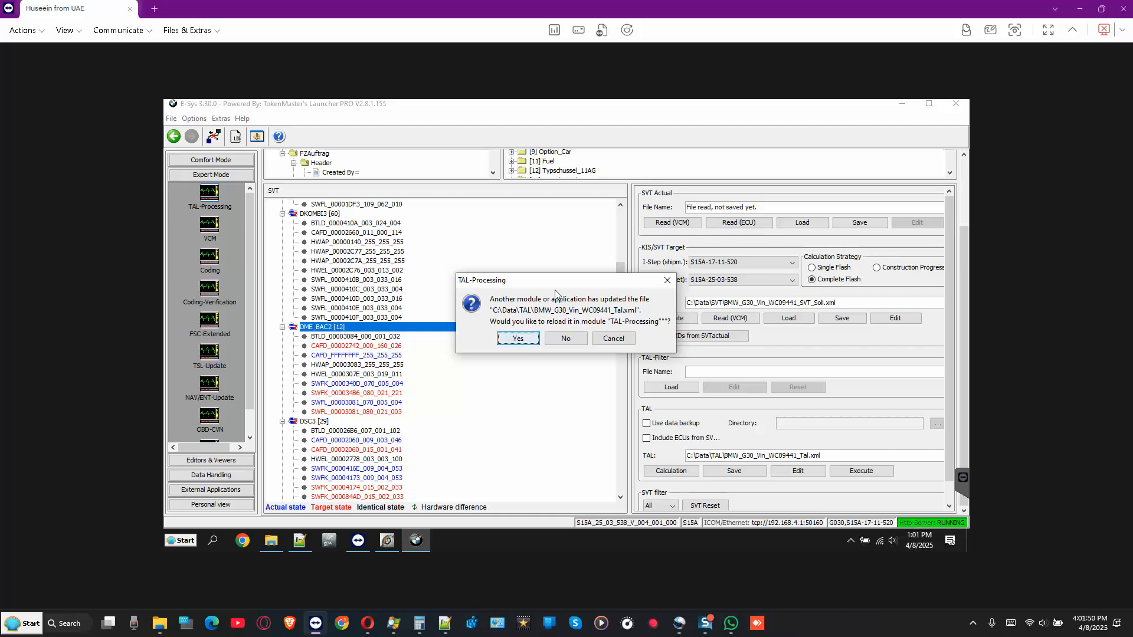
left_click_drag(530, 286, 454, 283)
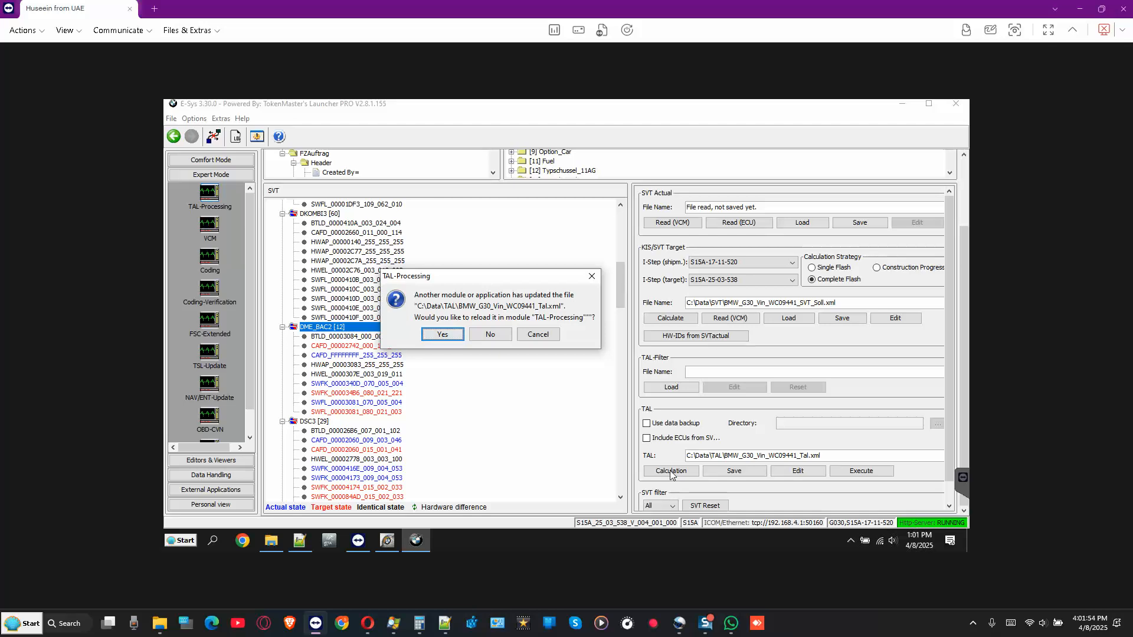
left_click(441, 335)
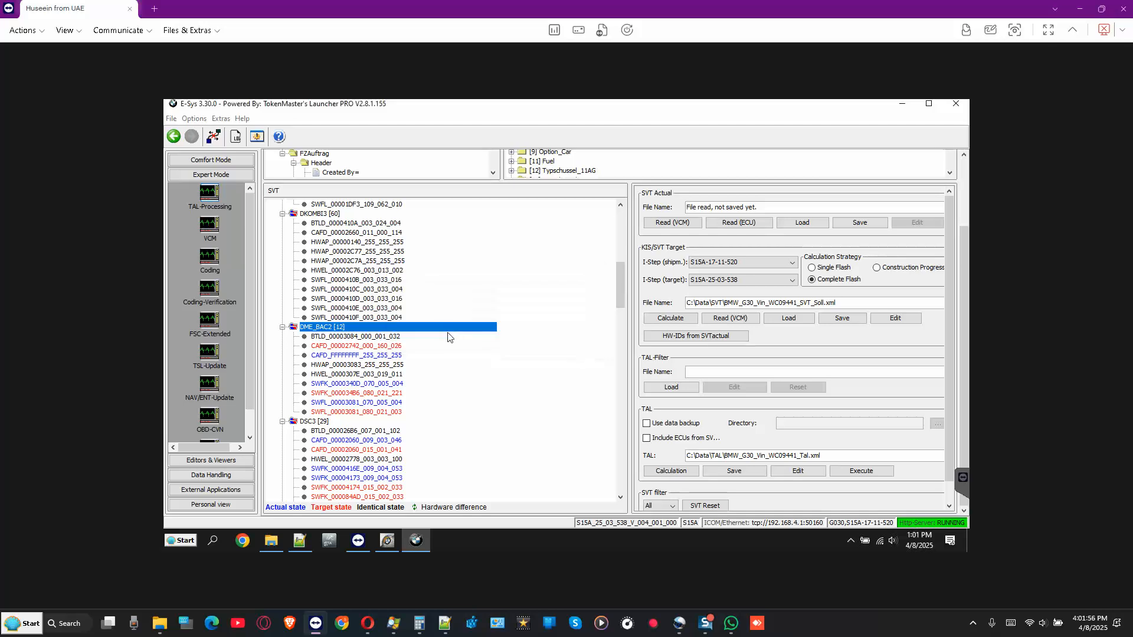
left_click(519, 340)
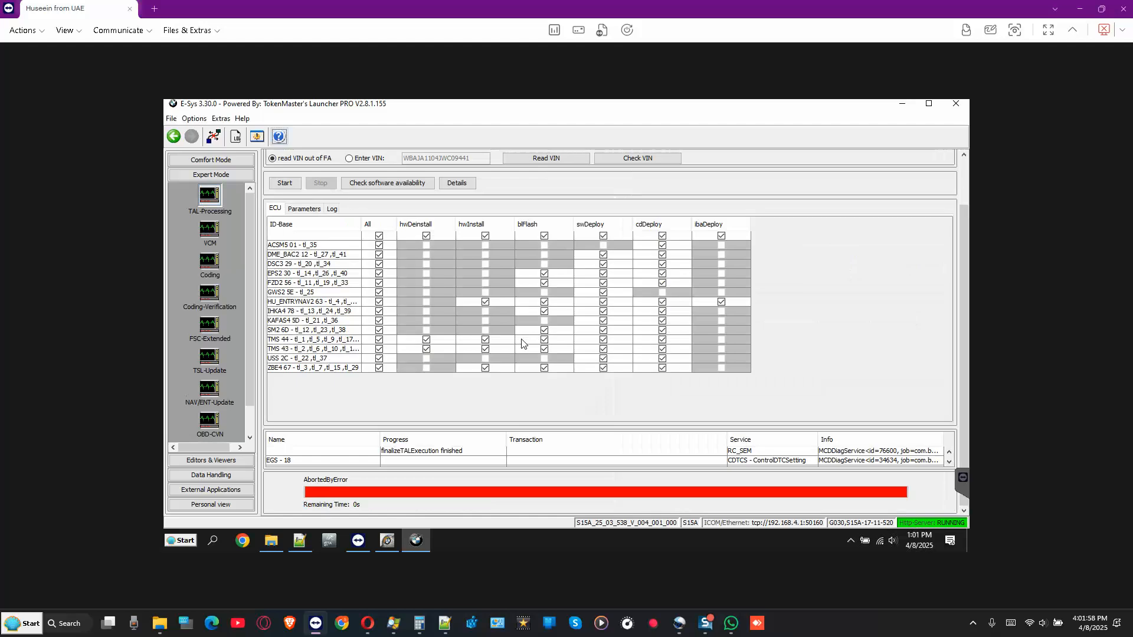
- Tick only DME_BAC2 for swDeploy and cdDeploy, then start the TAL execution
left_click(379, 237)
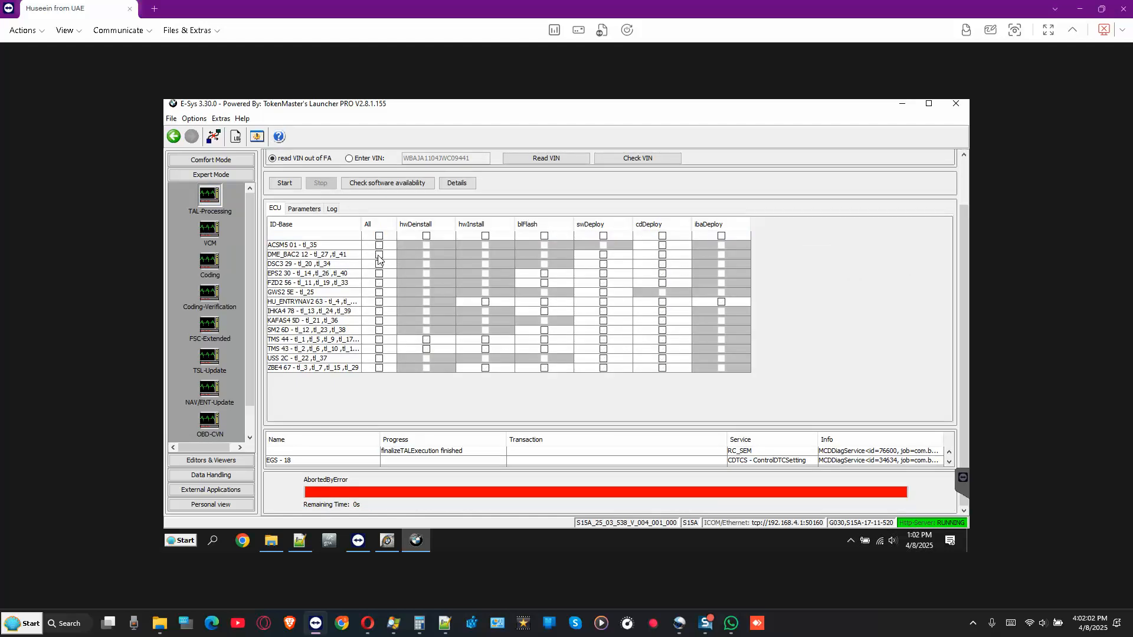
left_click(379, 255)
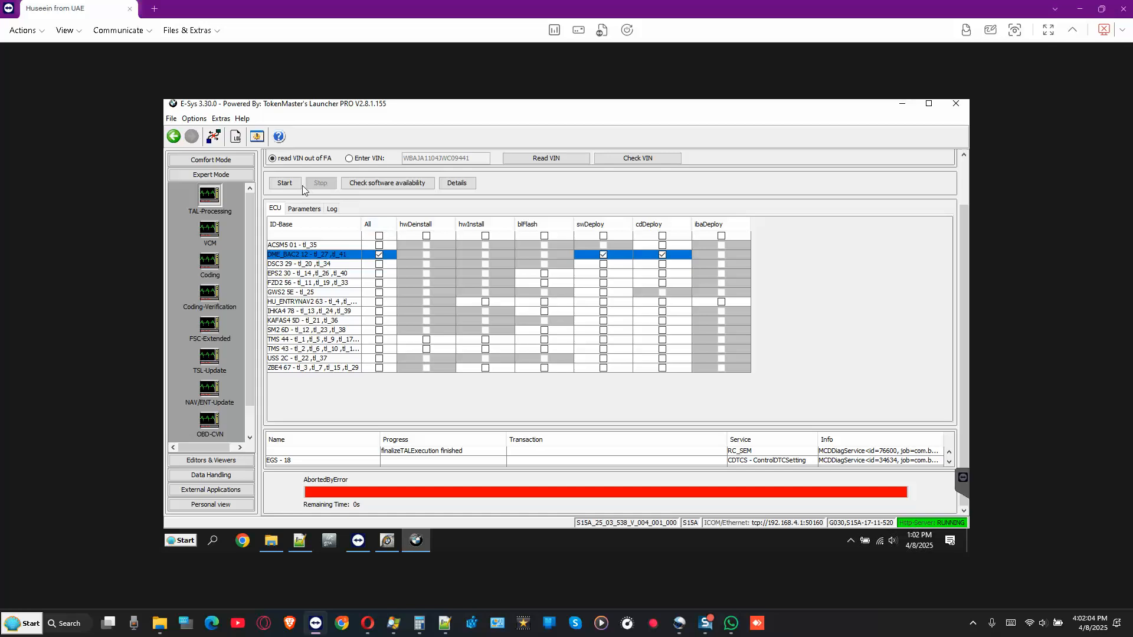
left_click(286, 184)
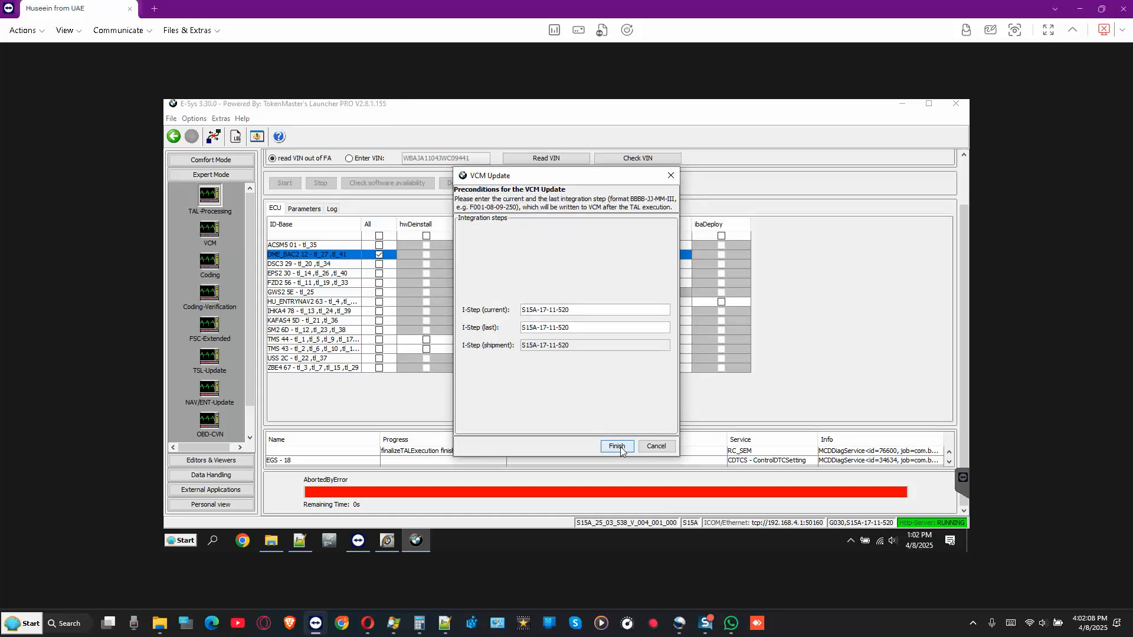
left_click(617, 447)
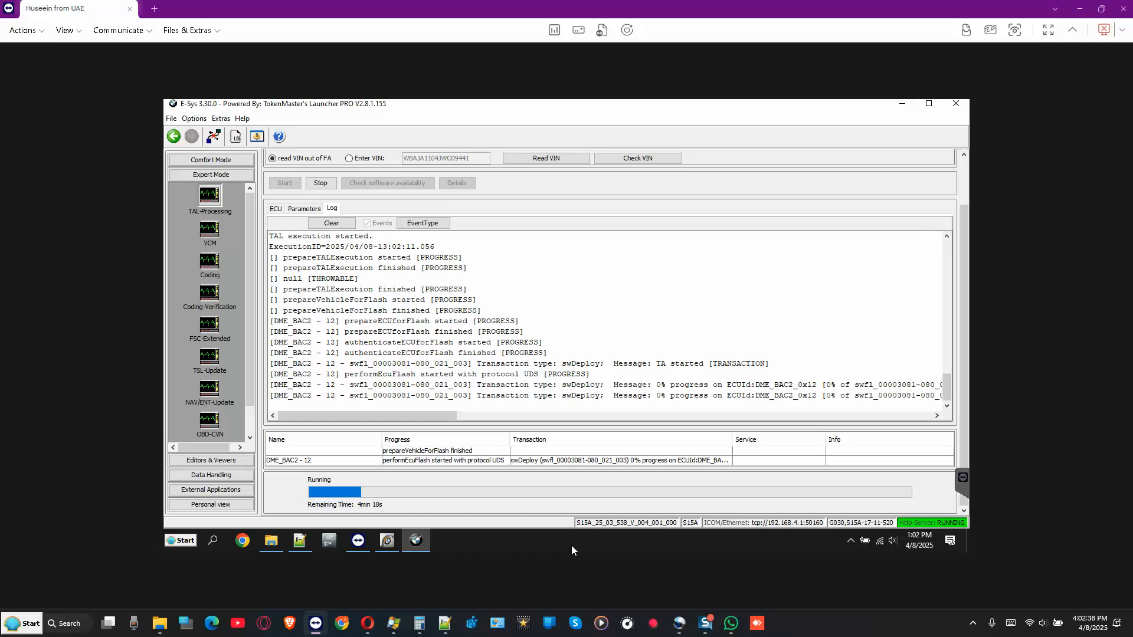
- Maximize and then restore the E-Sys window while the DME_BAC2 flash runs
left_click(929, 106)
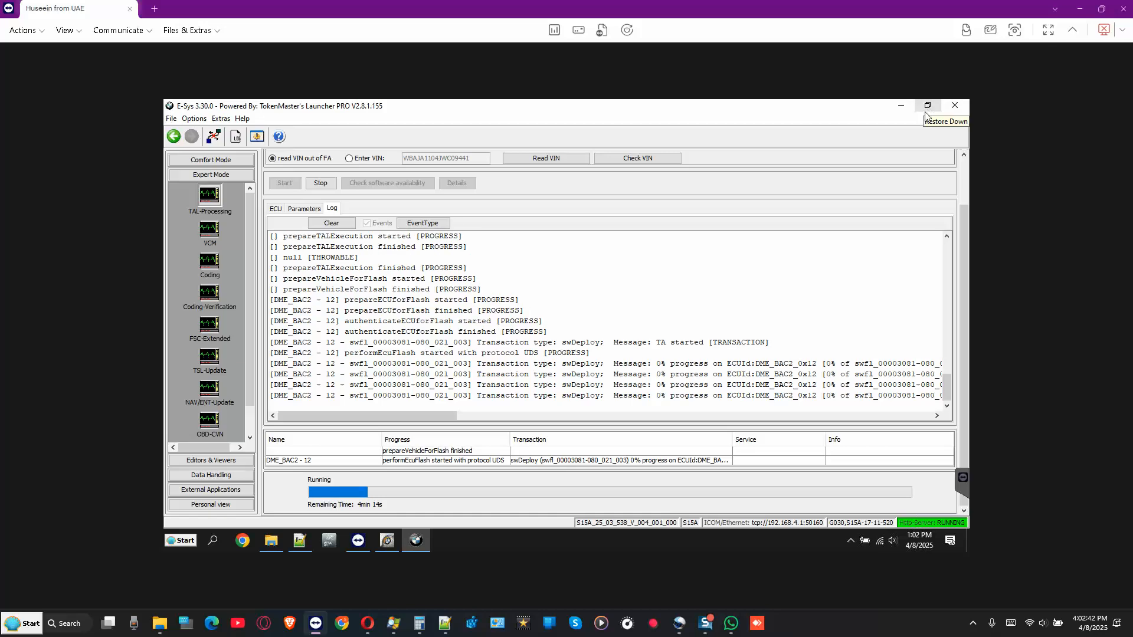
left_click(927, 110)
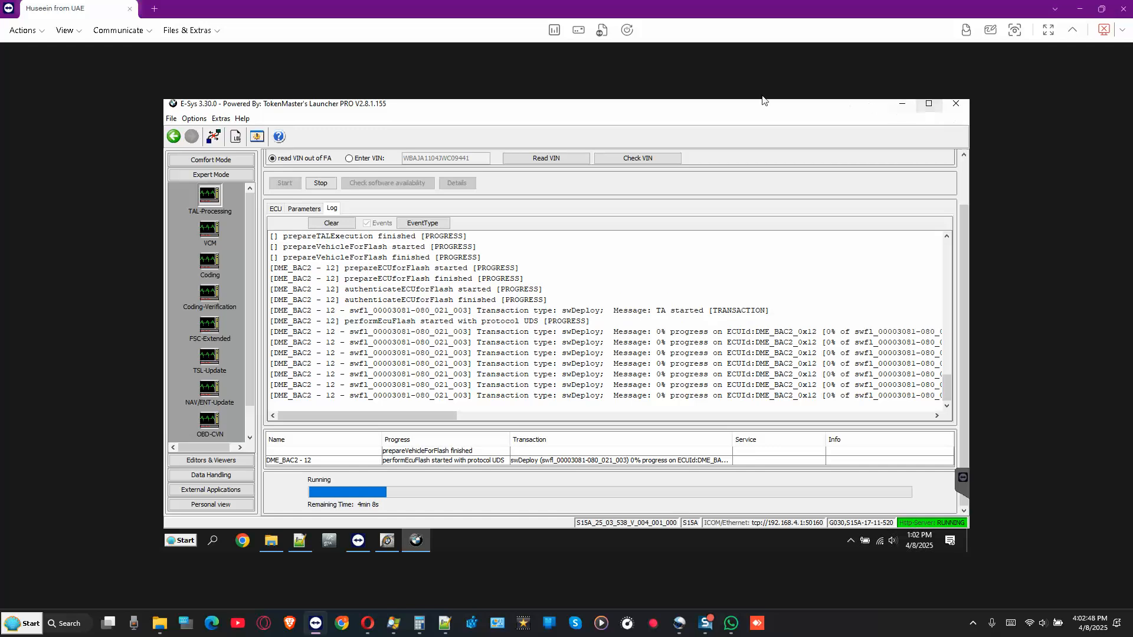
- Maximize E-Sys to watch the DME_BAC2 flash and coding, then launch the web browser
double_click(679, 108)
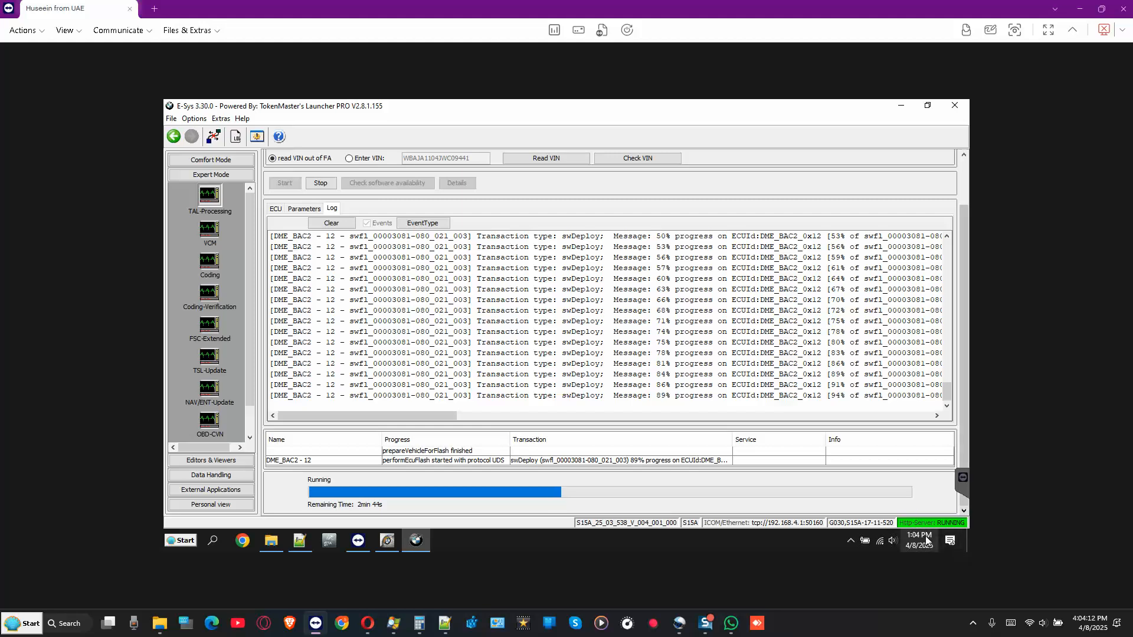
mouse_move(925, 541)
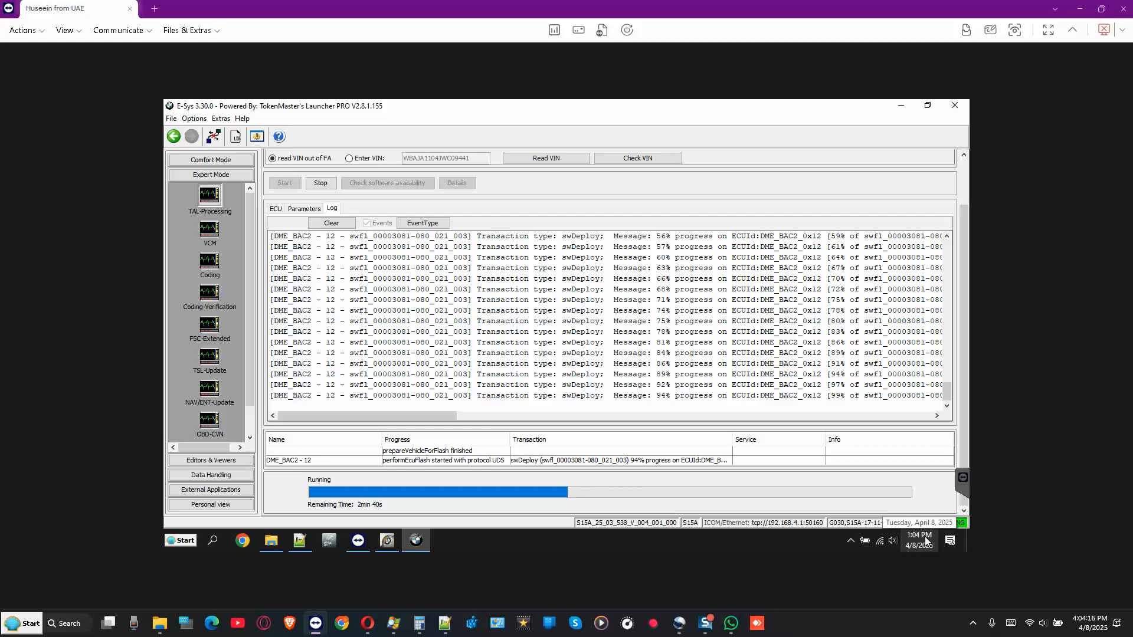
mouse_move(367, 621)
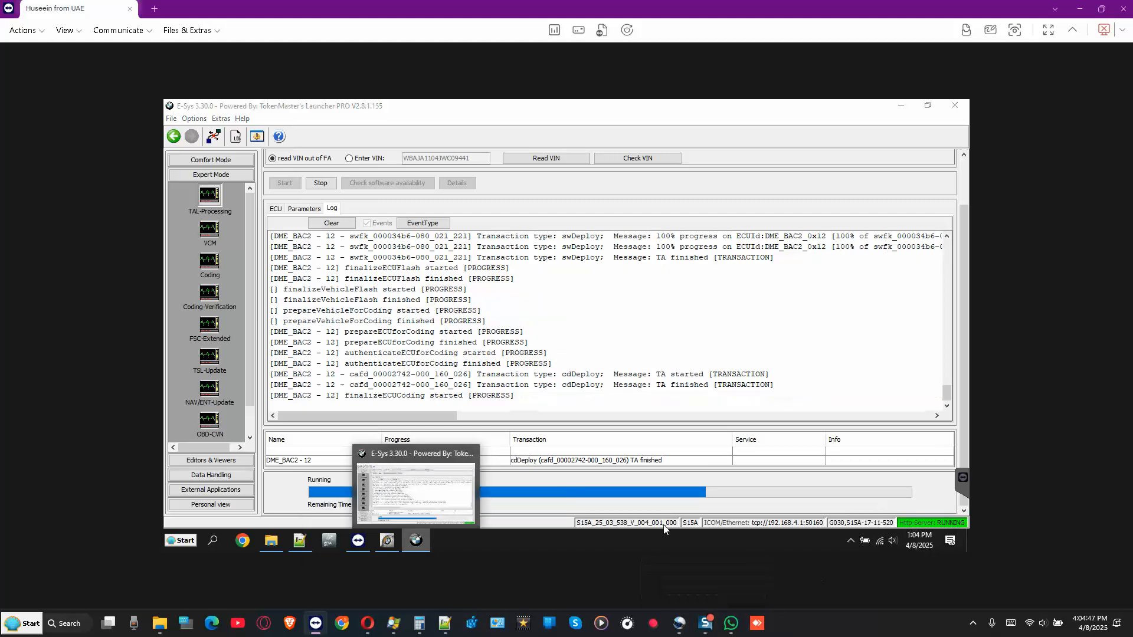
left_click(951, 422)
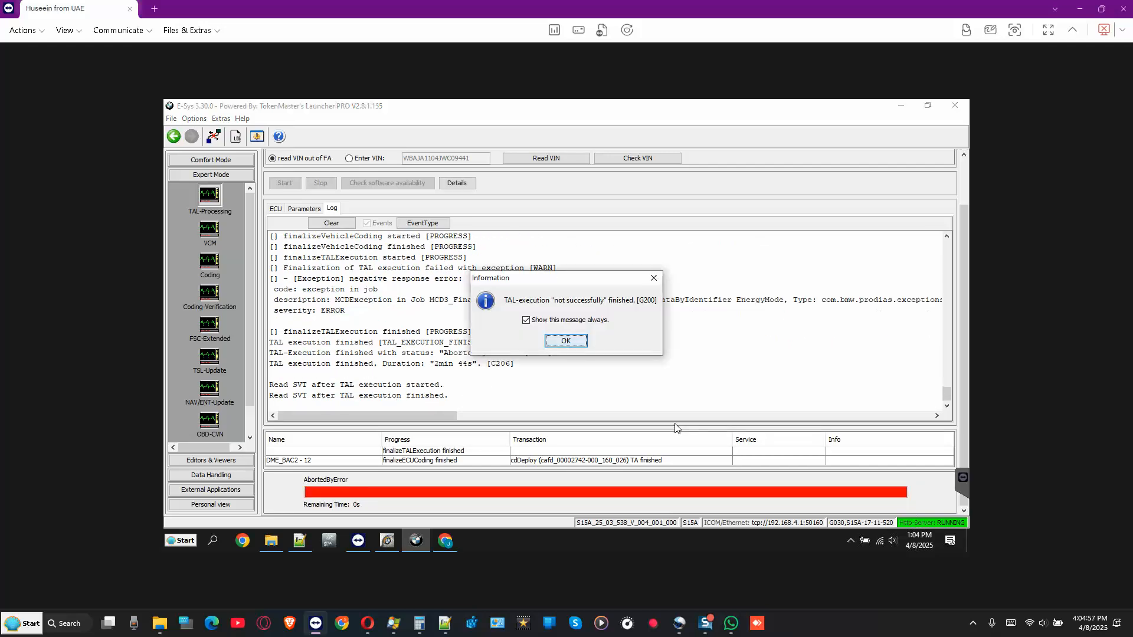
- Dismiss the 'TAL-execution not successfully finished' notice and return to the ECU table
left_click(567, 344)
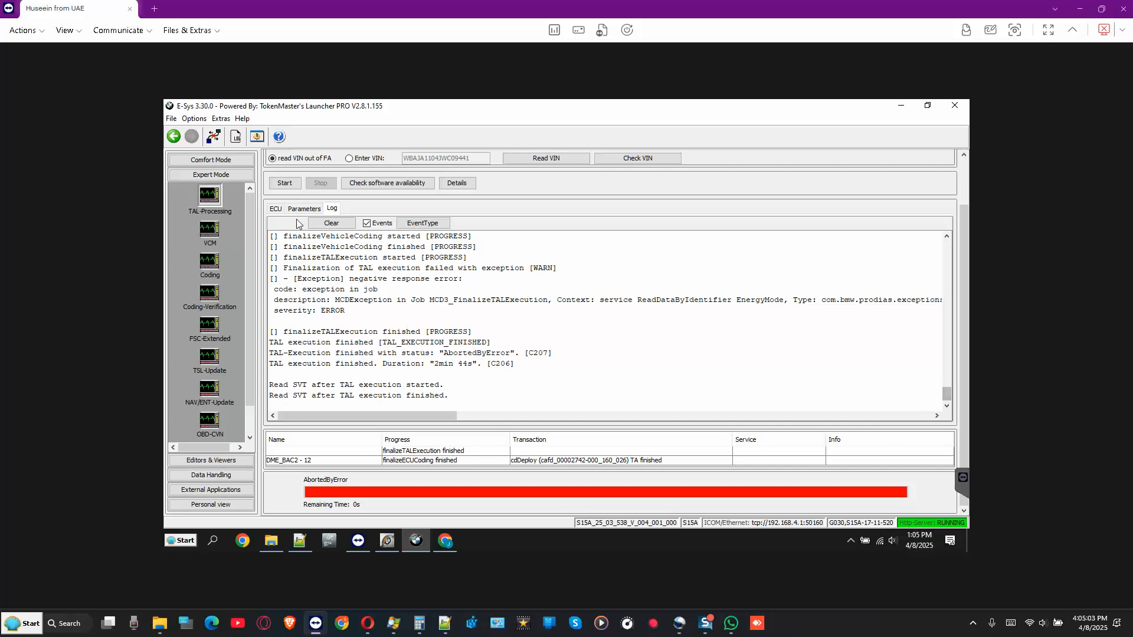
left_click(277, 210)
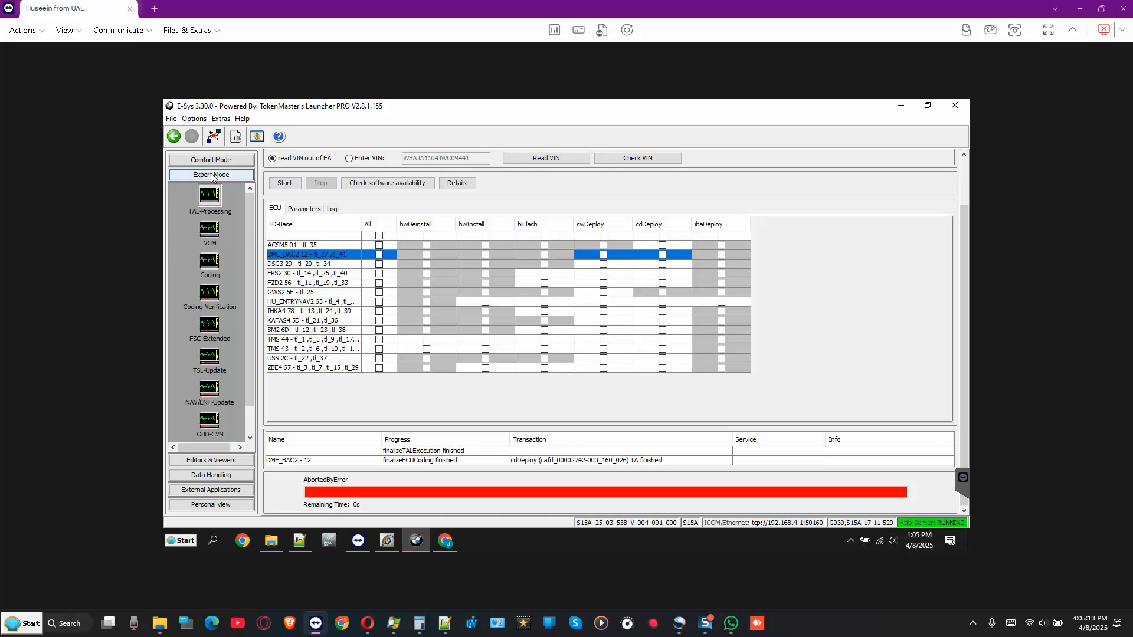
- Re-read the actual SVT from the car in Comfort Mode's TAL-Calculating view
left_click(216, 161)
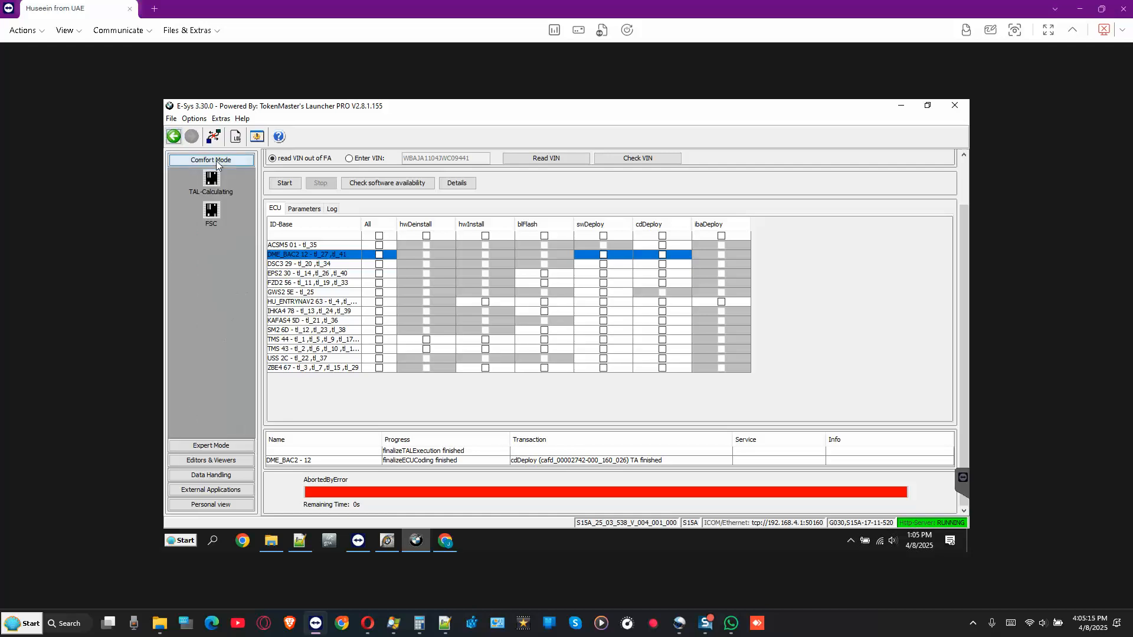
left_click(212, 187)
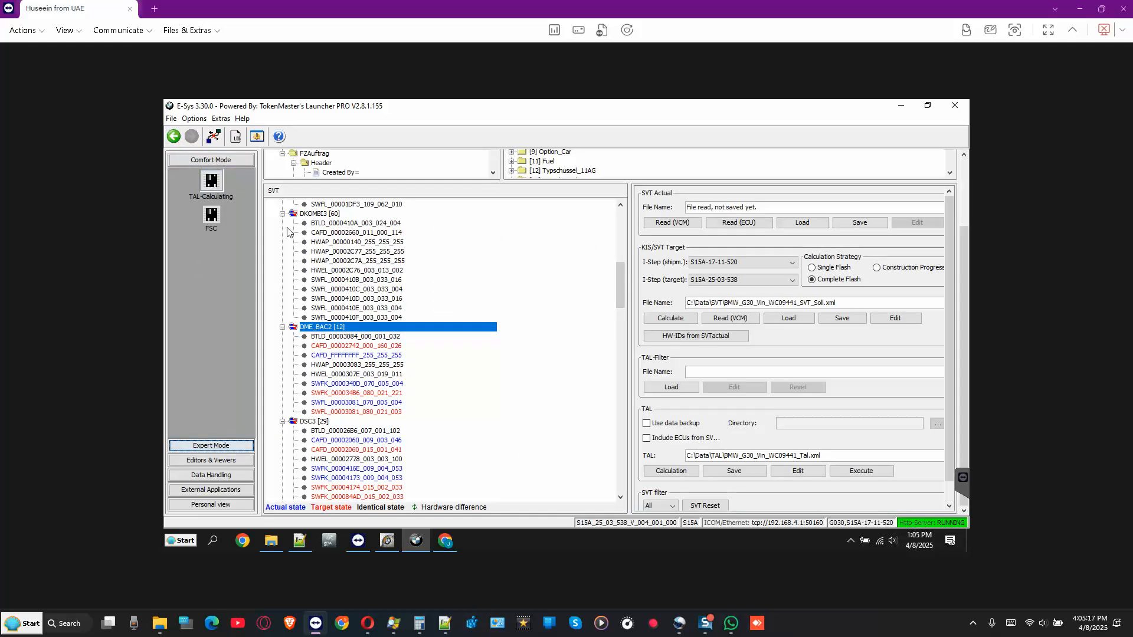
left_click(731, 225)
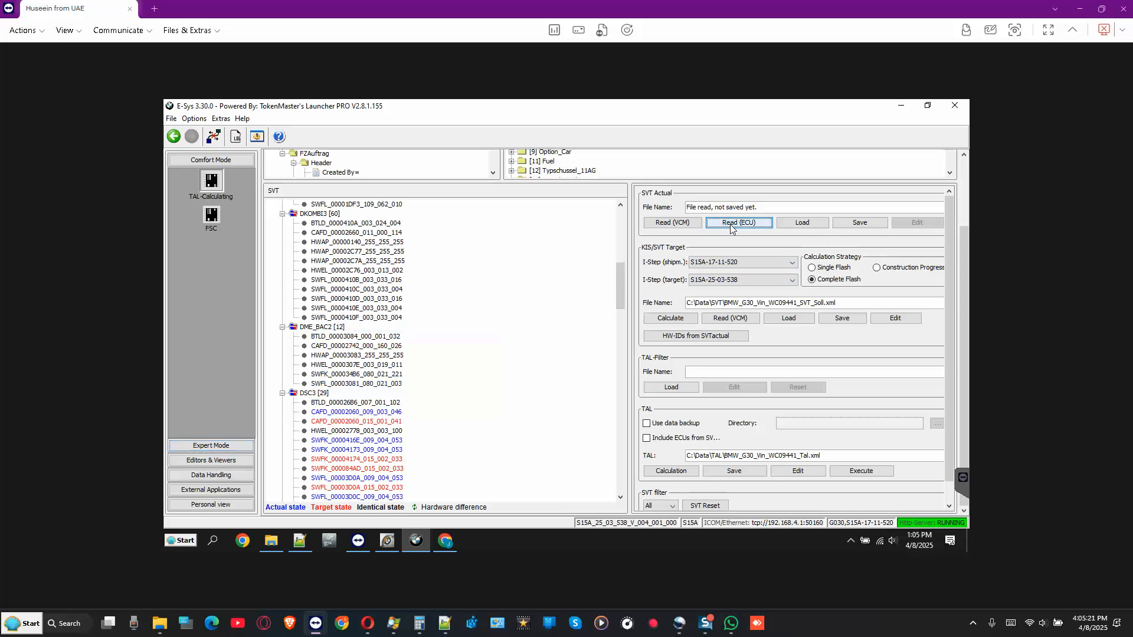
- Check the DME_BAC2 and DSC3 parts in the SVT tree, then switch to iTool Radar
left_click(320, 328)
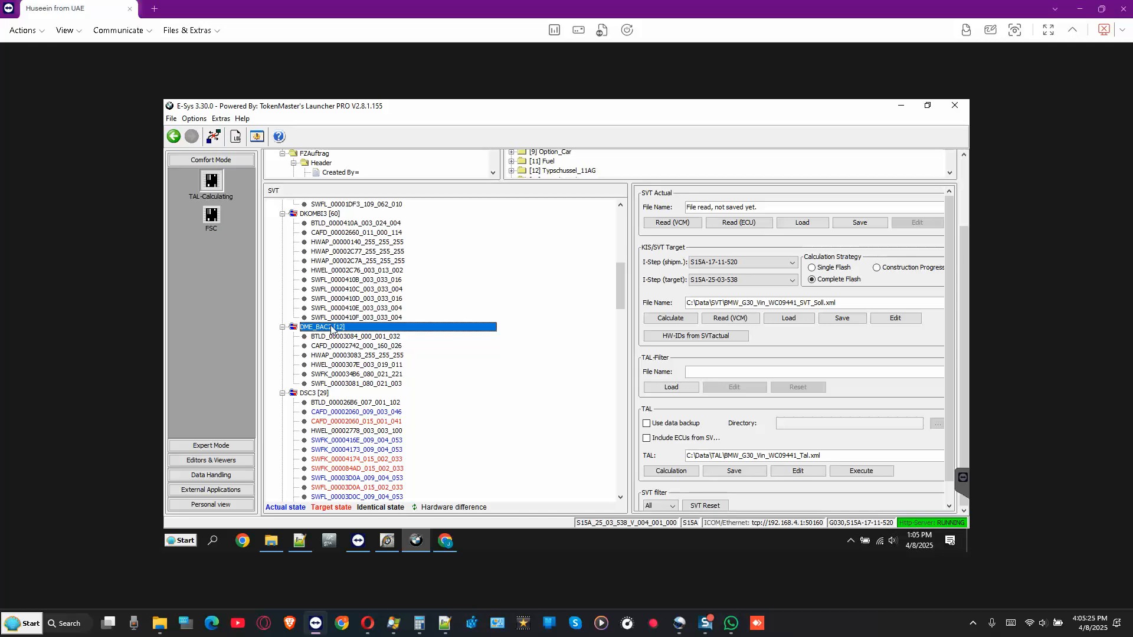
scroll(338, 335, "down", 2)
scroll(338, 336, "down", 2)
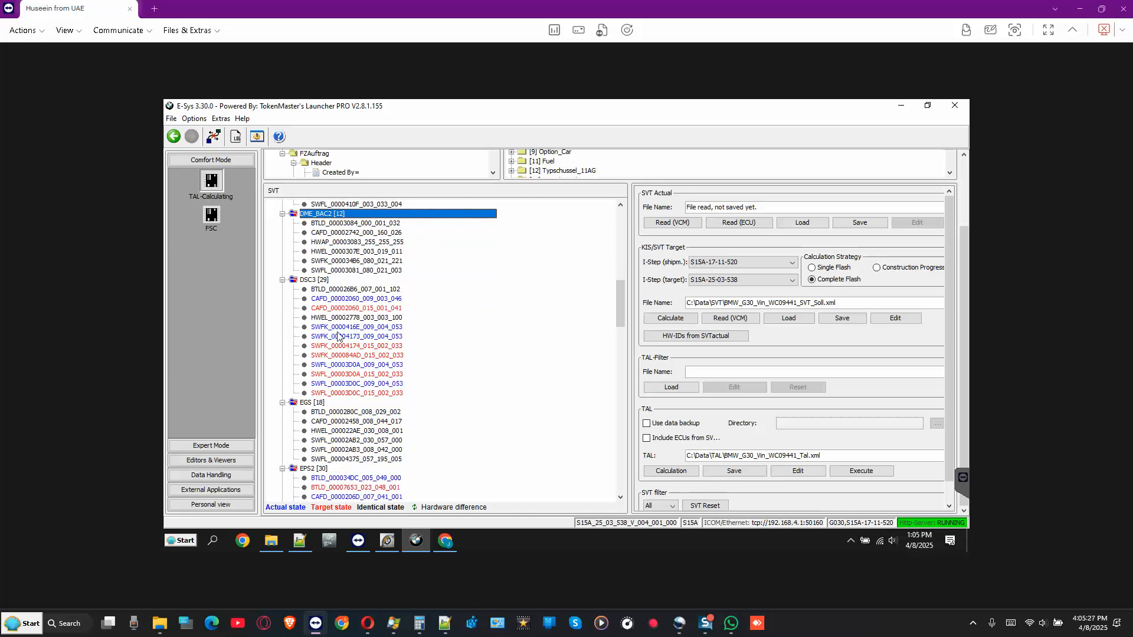
left_click(320, 280)
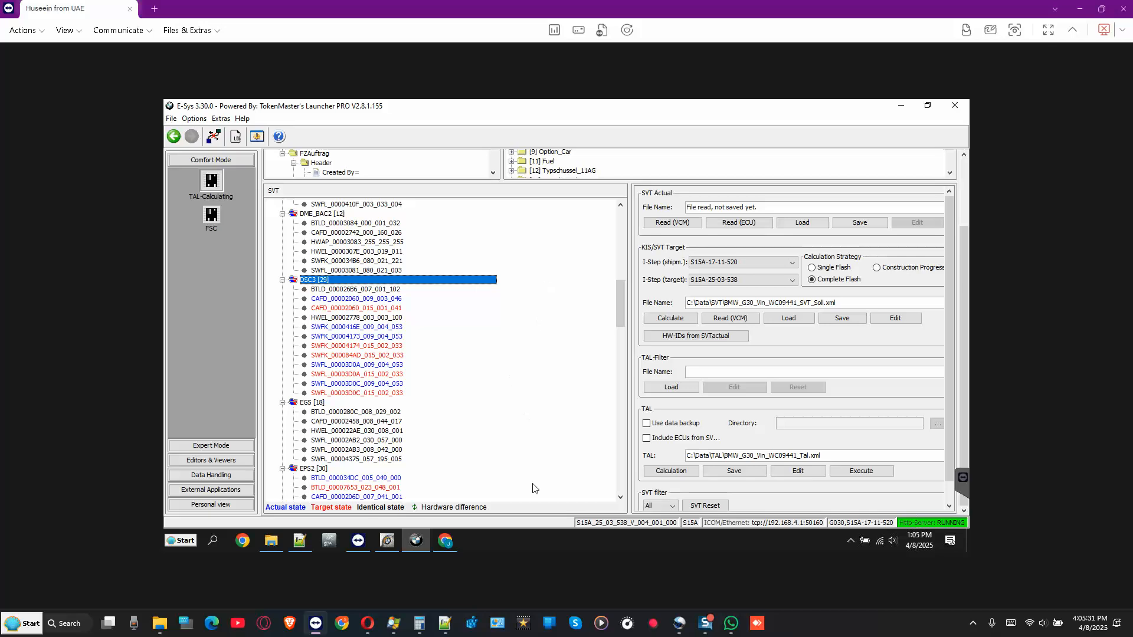
left_click(388, 541)
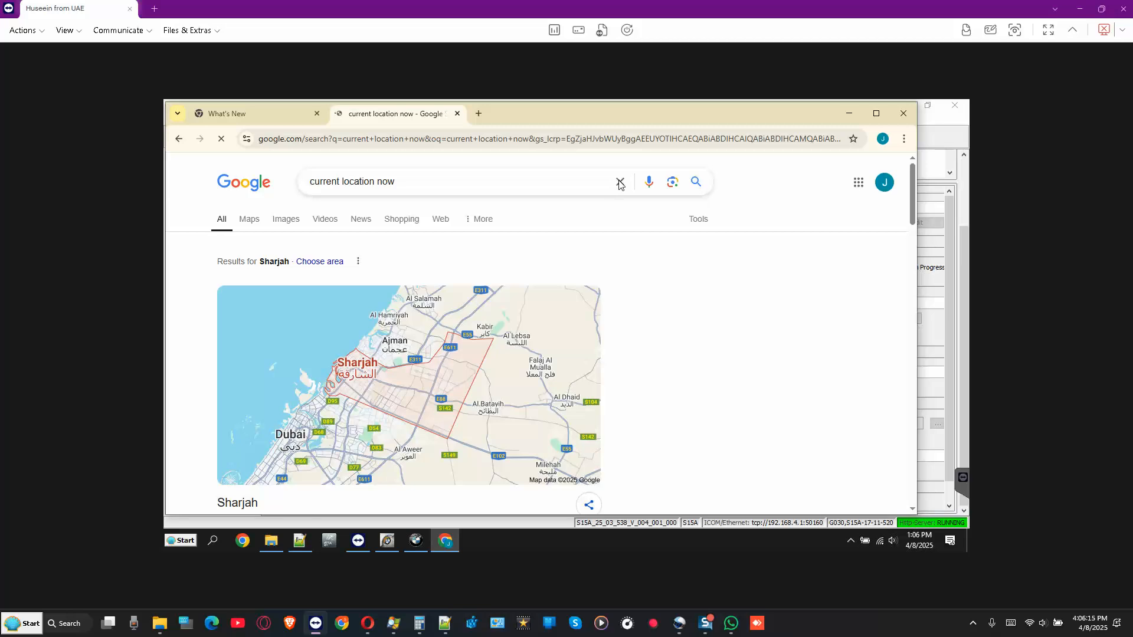
- Search Google for 'uae time' (12:06 AM, Wednesday 9 April 2025), then minimize Chrome
left_click(397, 182)
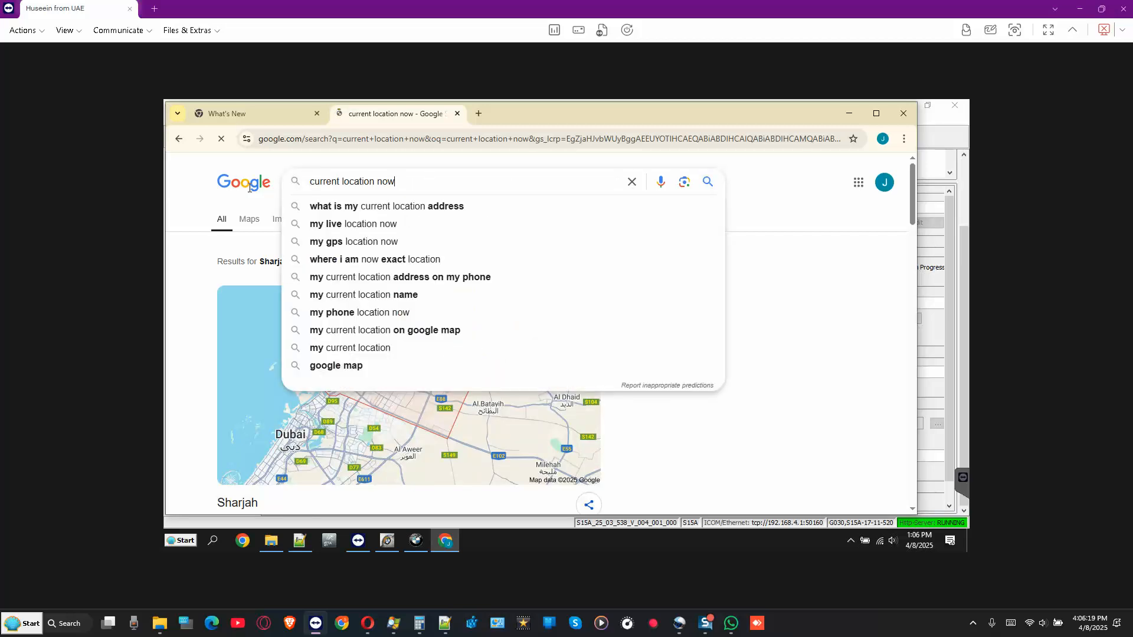
triple_click(392, 181)
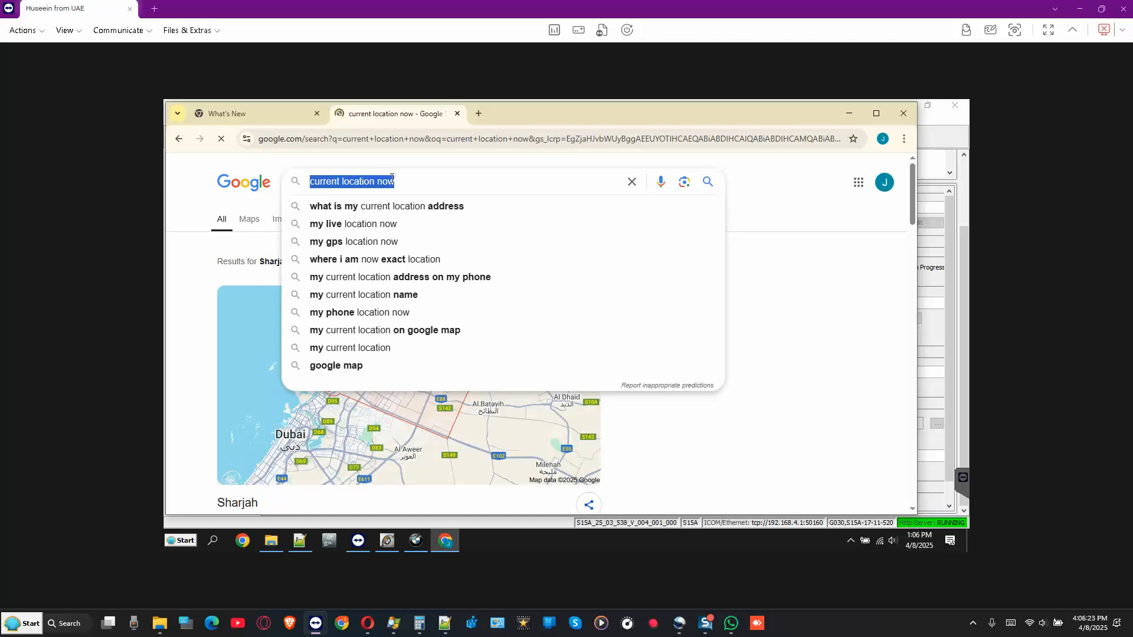
type("u")
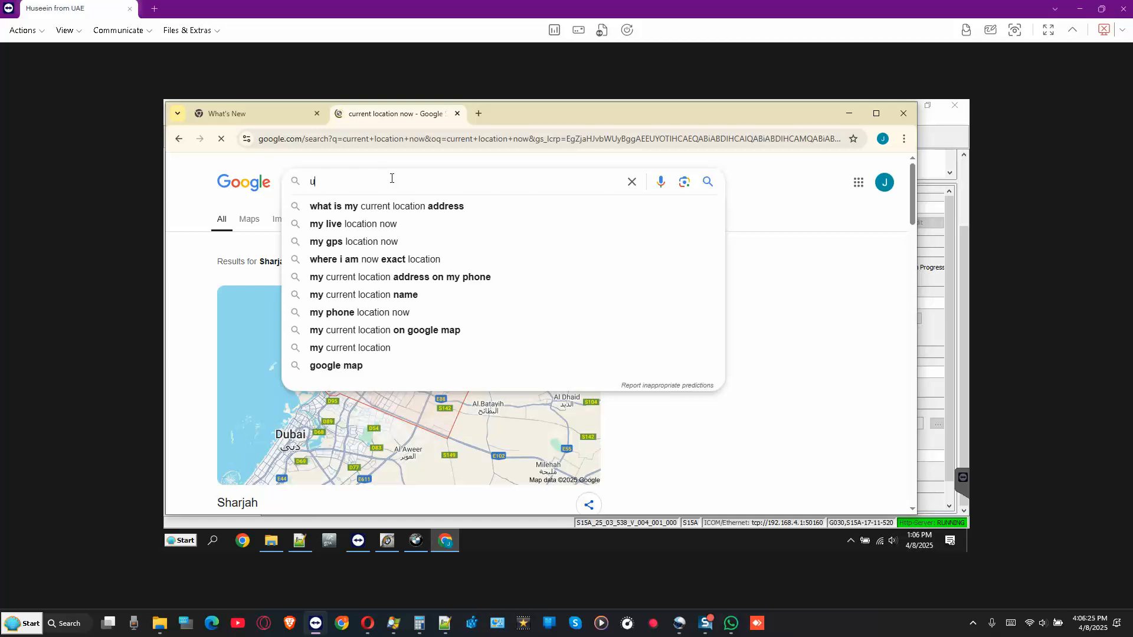
type("ae time")
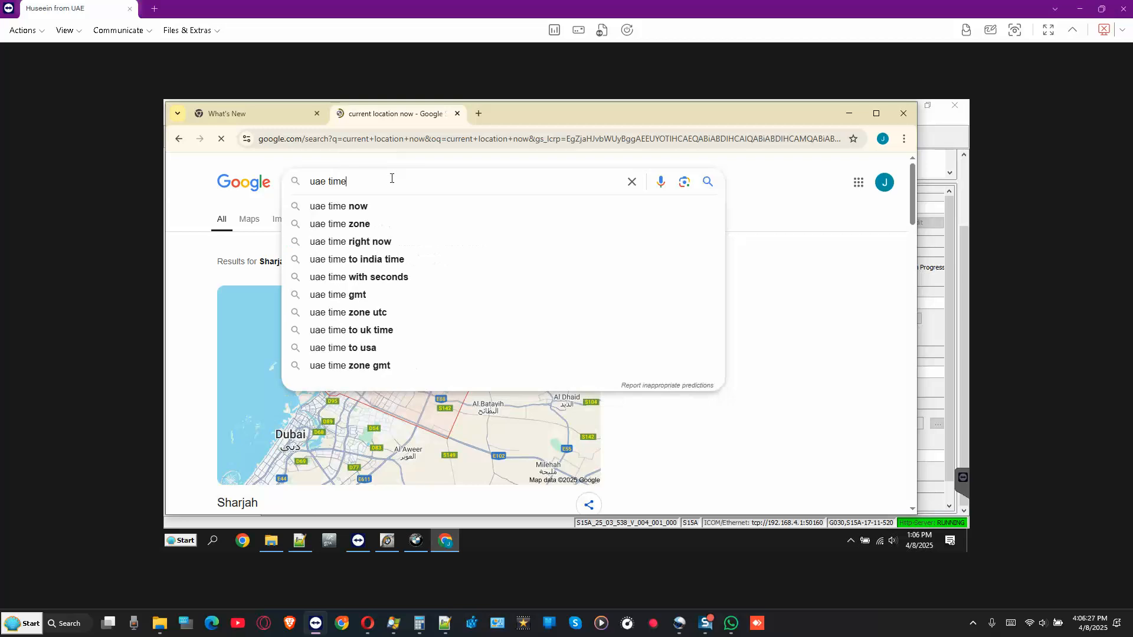
key("Return")
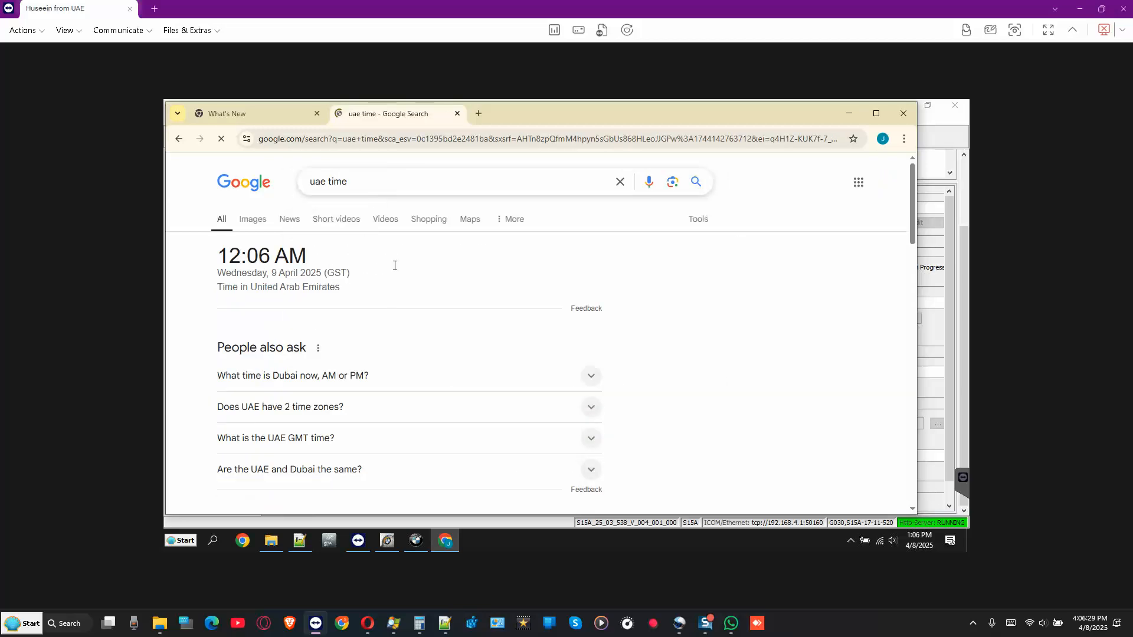
left_click(848, 116)
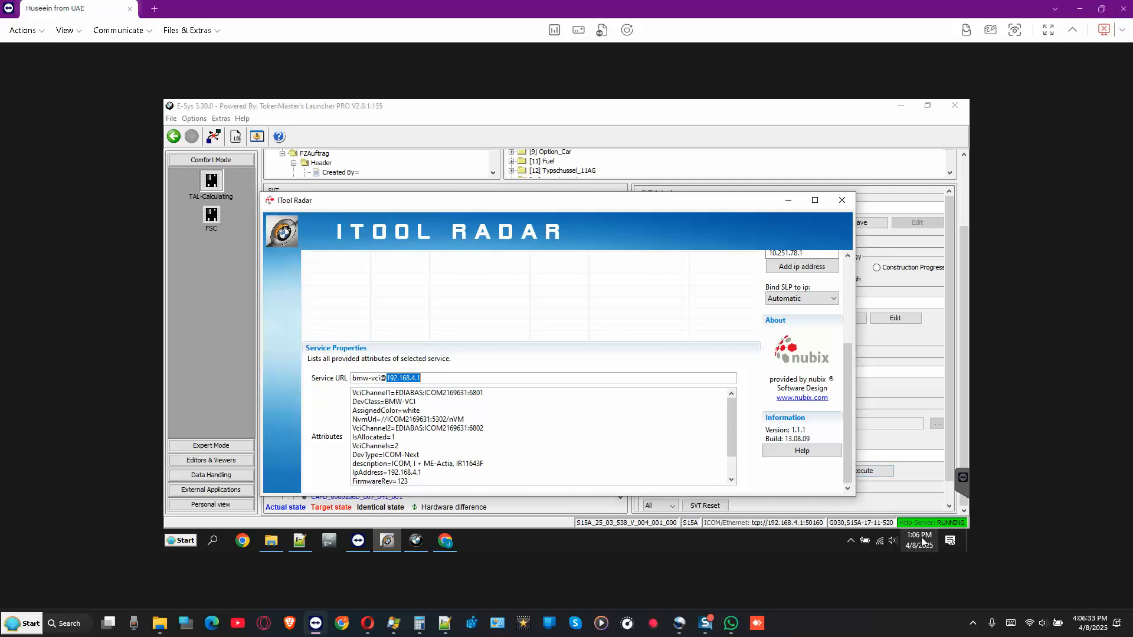
- Minimize iTool Radar to bring E-Sys's TAL-Calculating page with the SVT tree forward
mouse_move(920, 538)
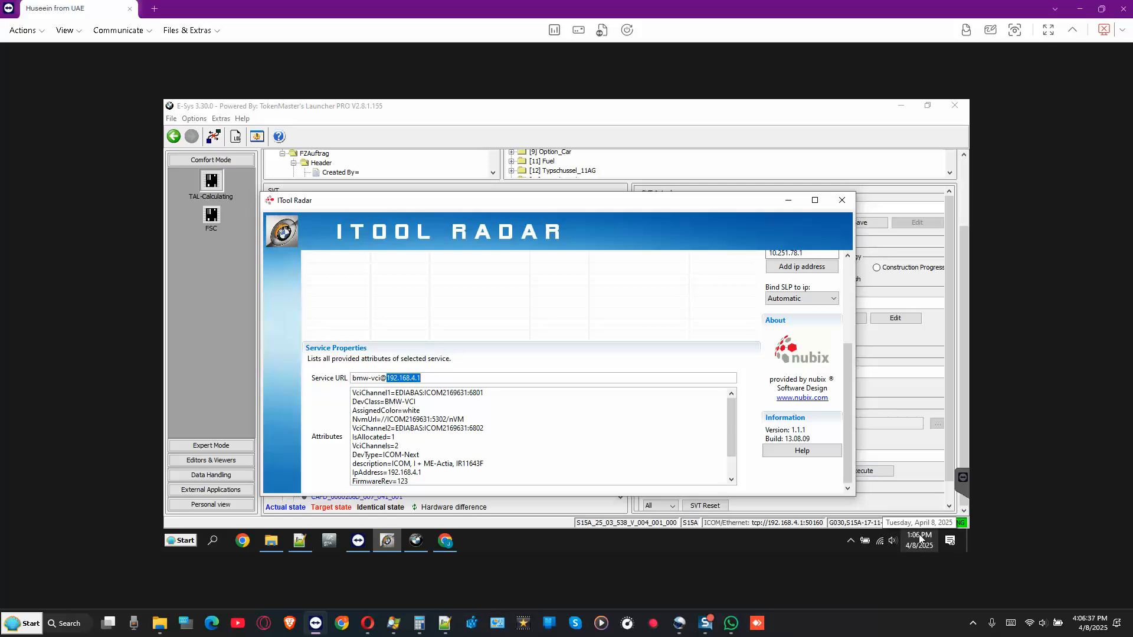
left_click(788, 204)
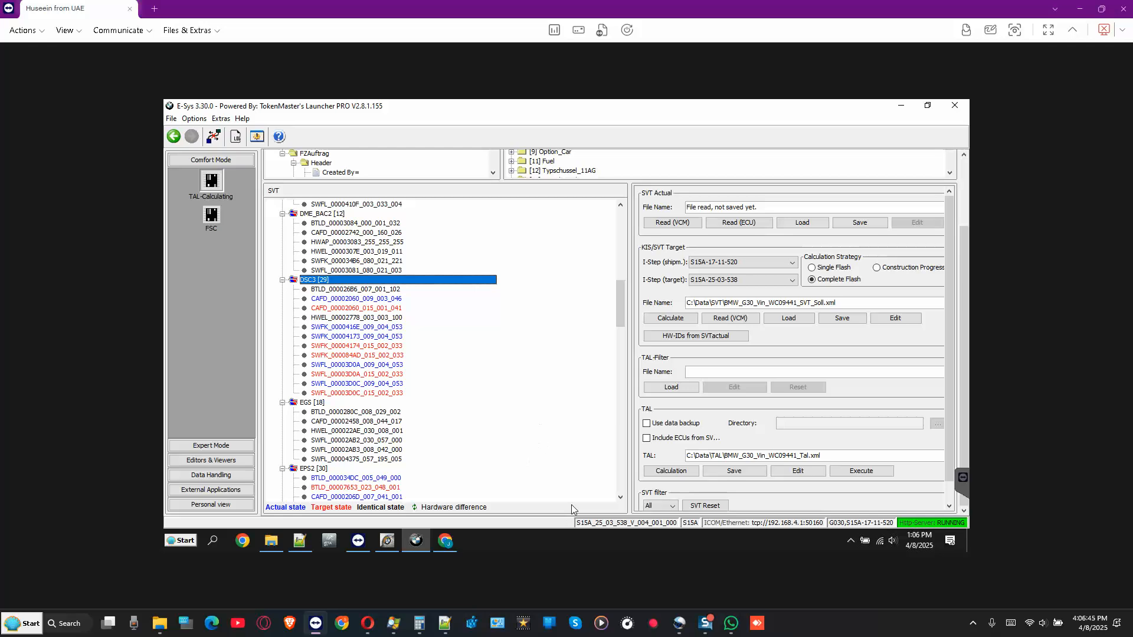
- Send a WhatsApp message: BDC and DME programmed successfully, DME HCAFD file canceled; minimize WhatsApp
left_click(731, 623)
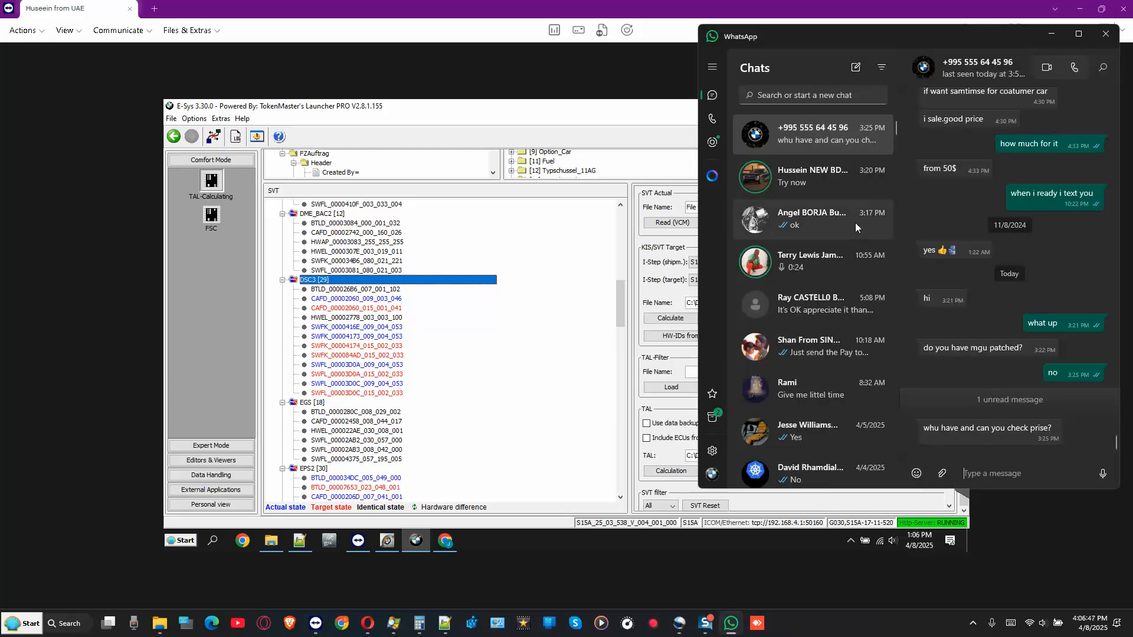
left_click(821, 192)
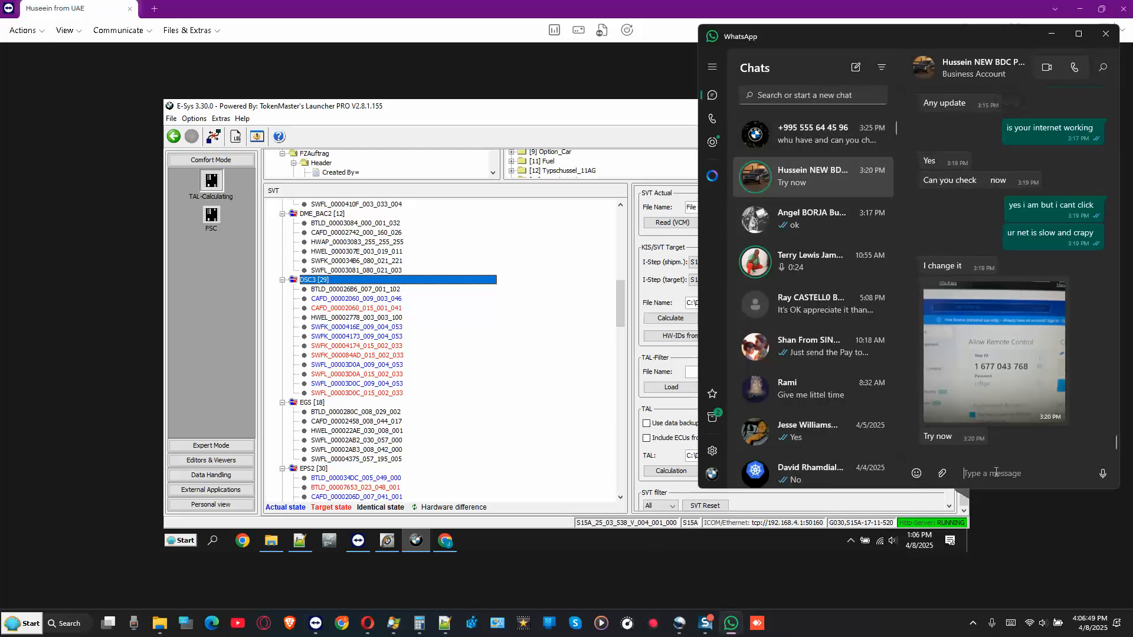
type("I maga")
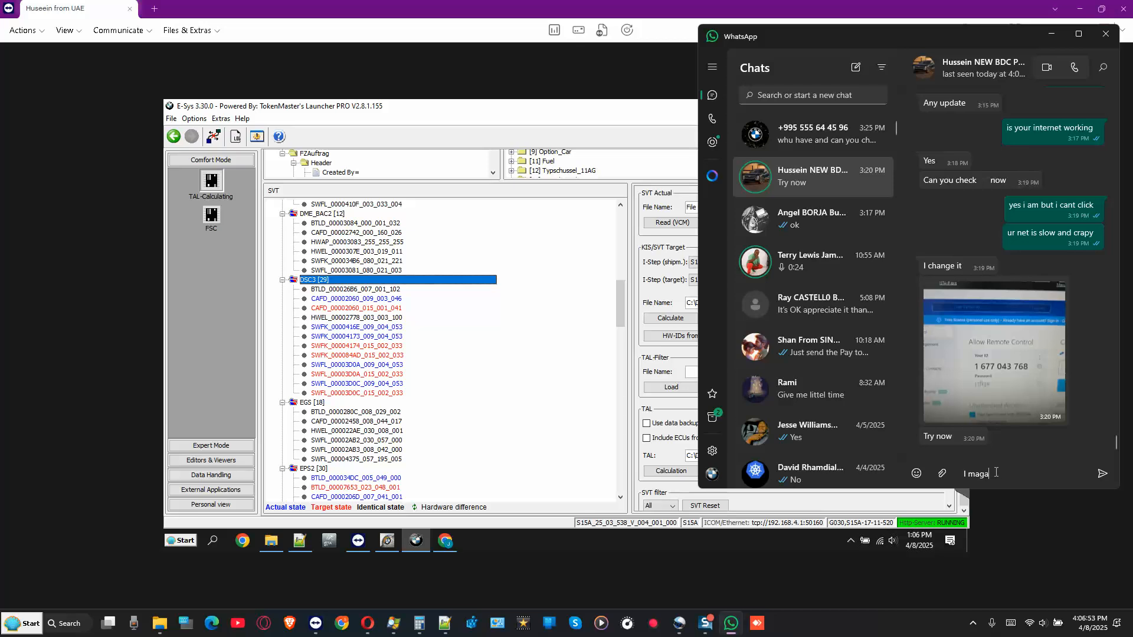
type("nnage to Program the BDC")
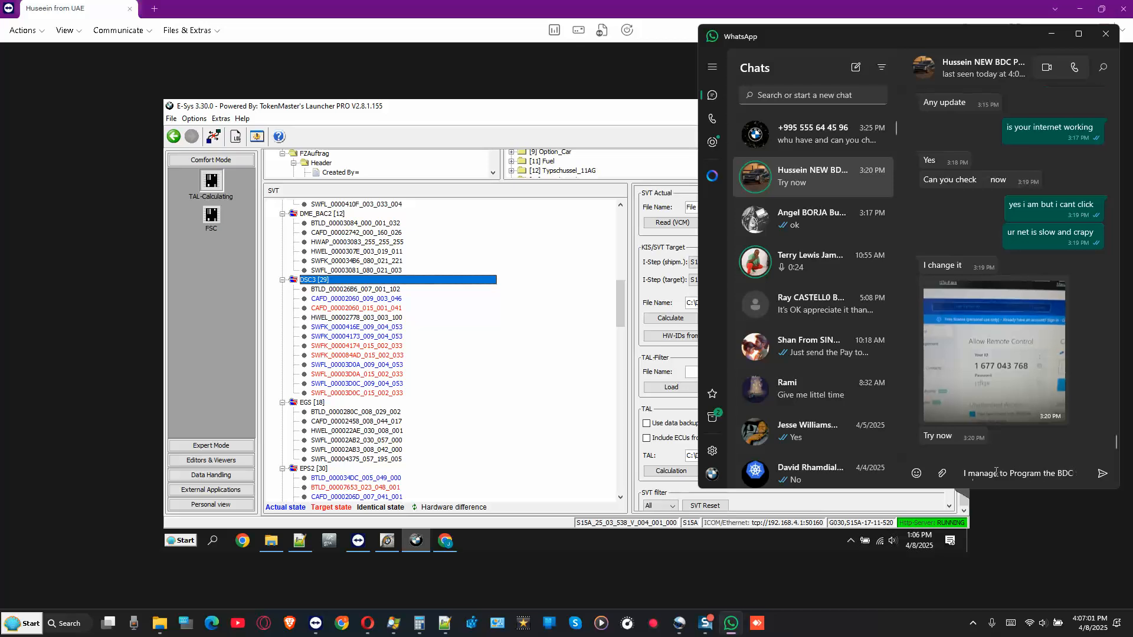
type(" and the DME")
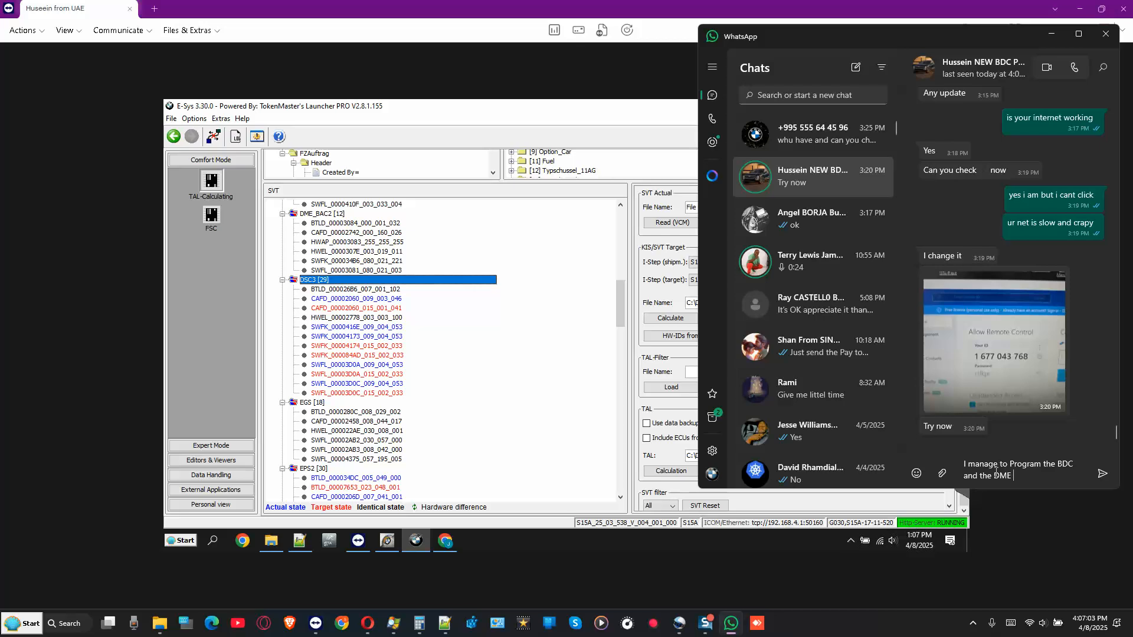
type(" successfully, the DME H")
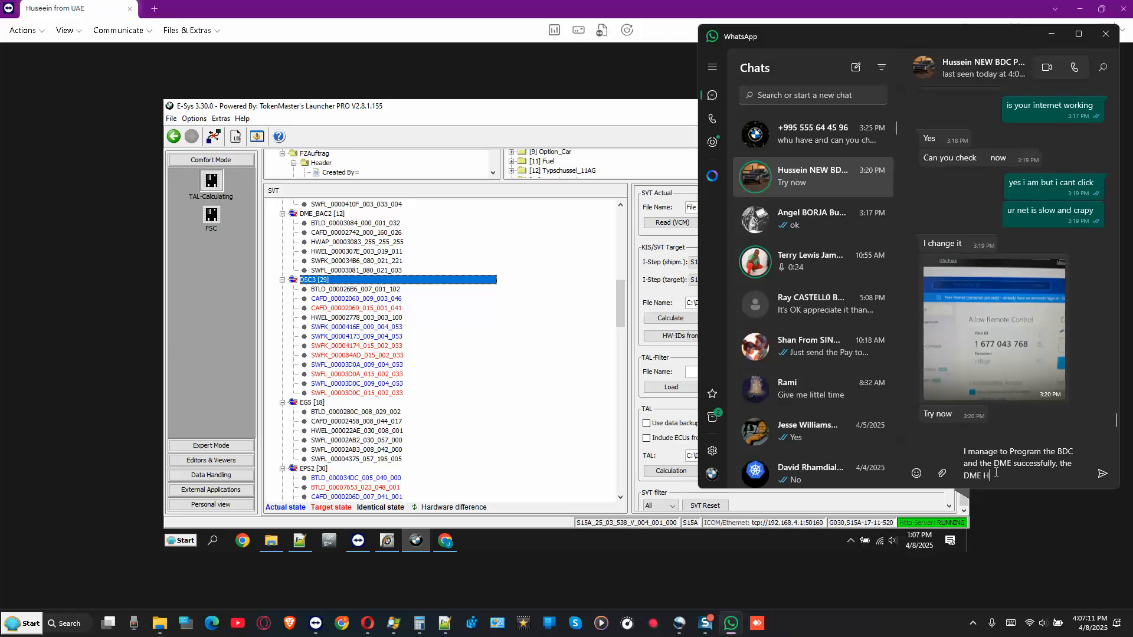
type("CAFD file was canceled.")
key("Return")
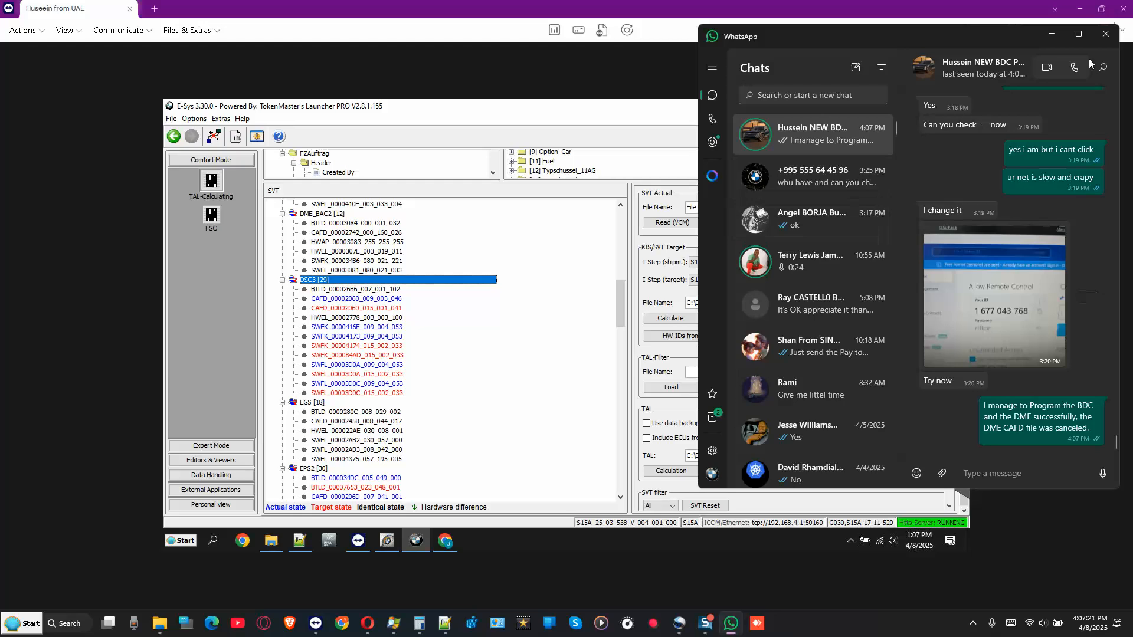
left_click(1052, 35)
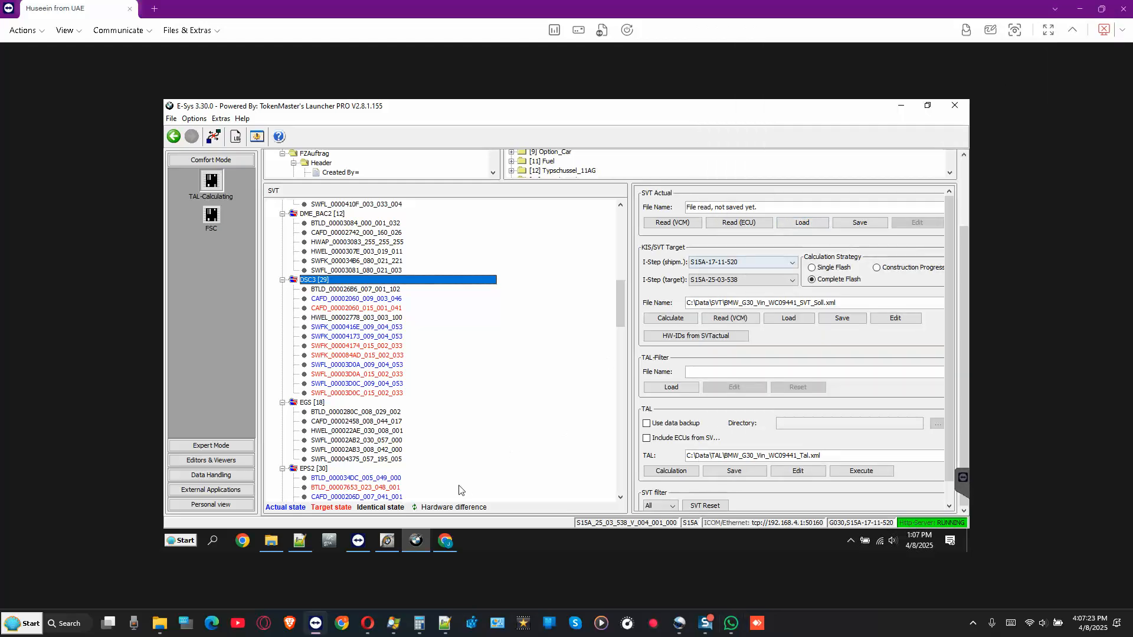
- Release the ICOM at 192.168.4.1 in iTool Radar so it shows Free, then minimize it
left_click(387, 540)
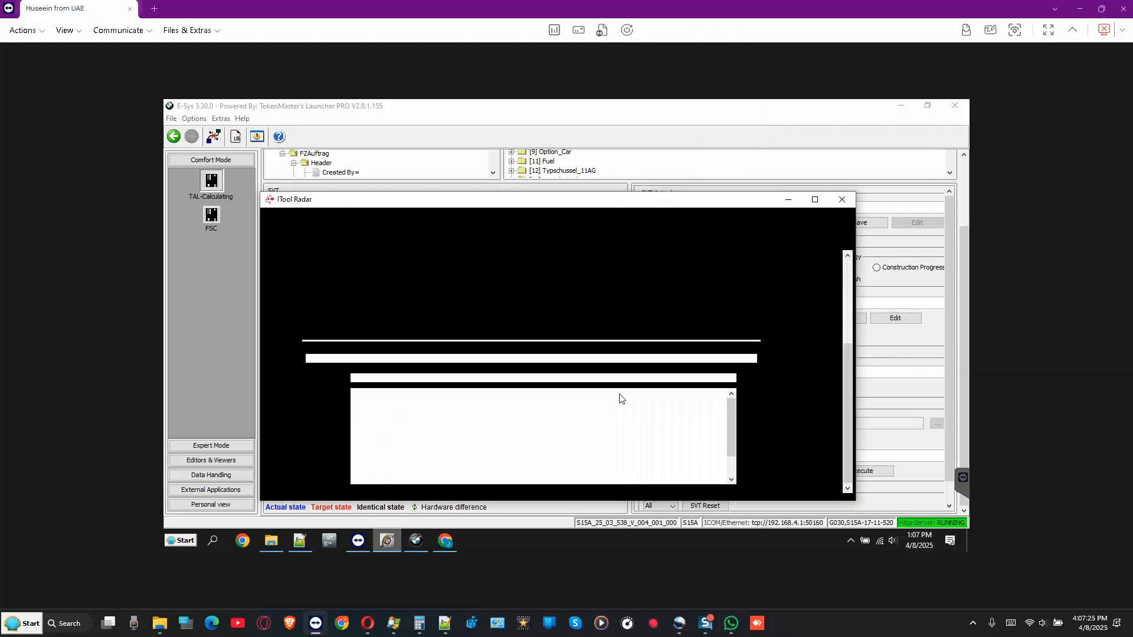
left_click(849, 270)
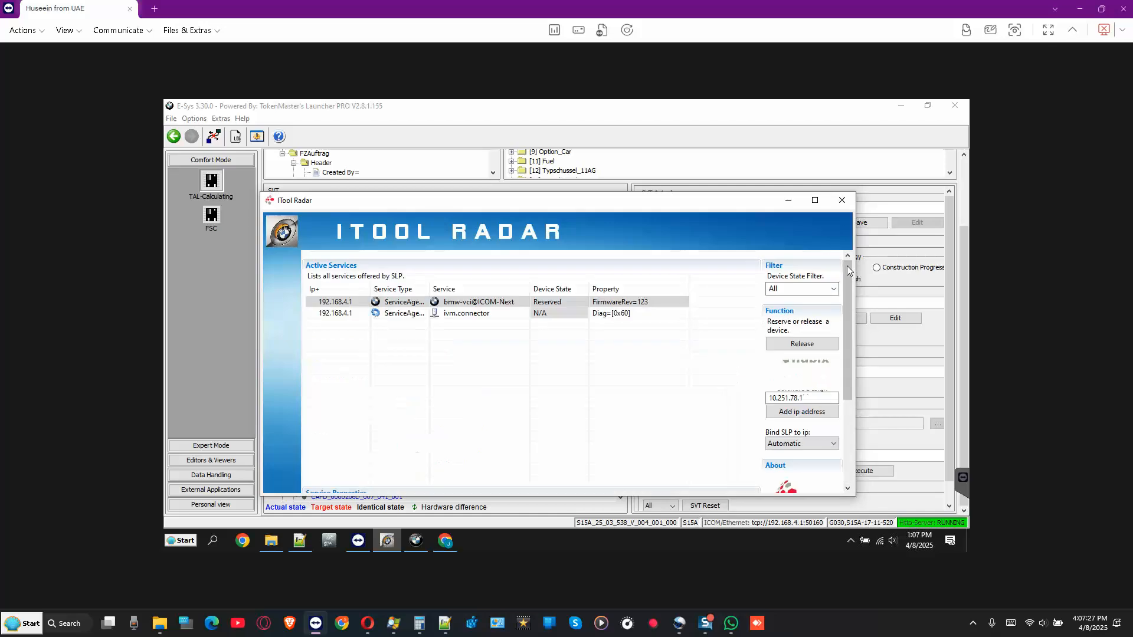
left_click(803, 343)
left_click(626, 314)
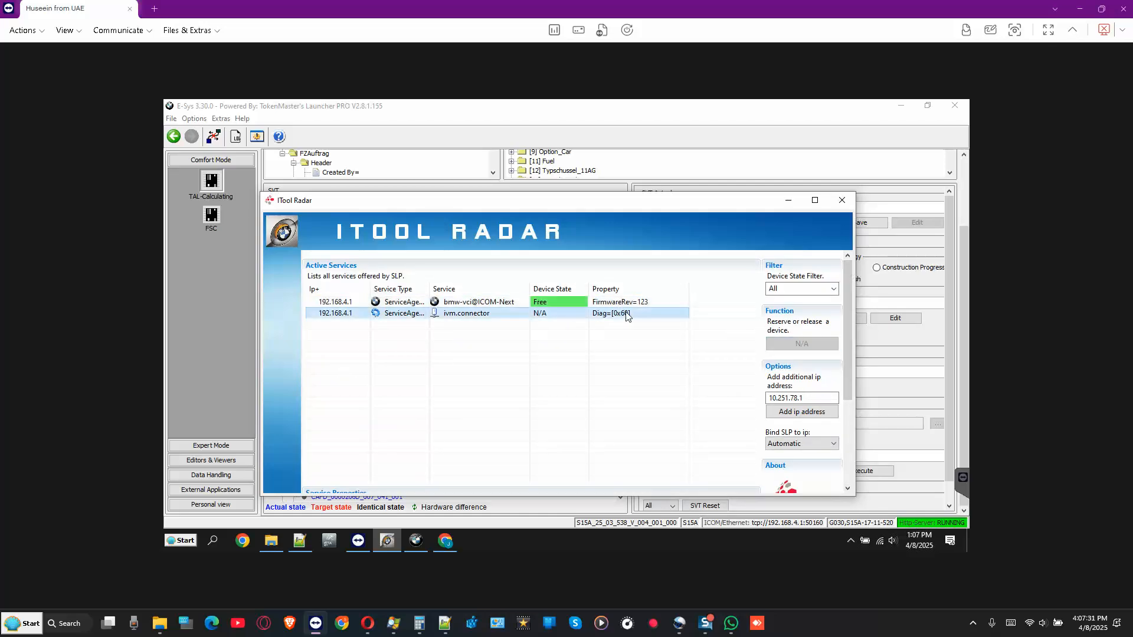
left_click(788, 200)
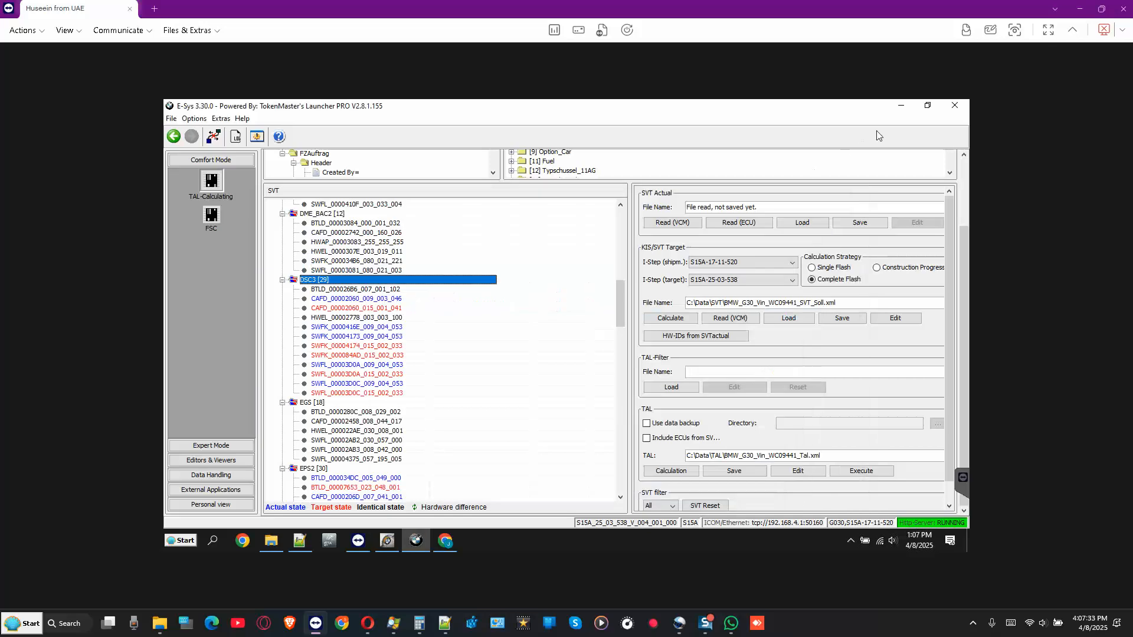
- Clear E-Sys and Explorer off the desktop and launch ISTA from the ISTAGUI.exe shortcut
left_click(901, 110)
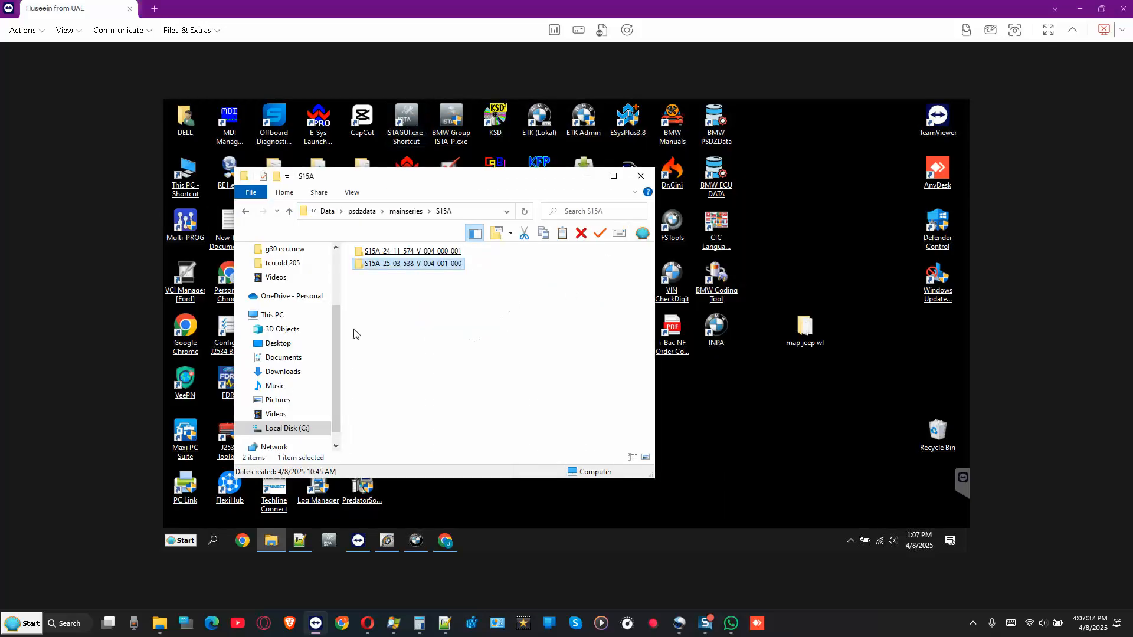
left_click(354, 329)
left_click(285, 358)
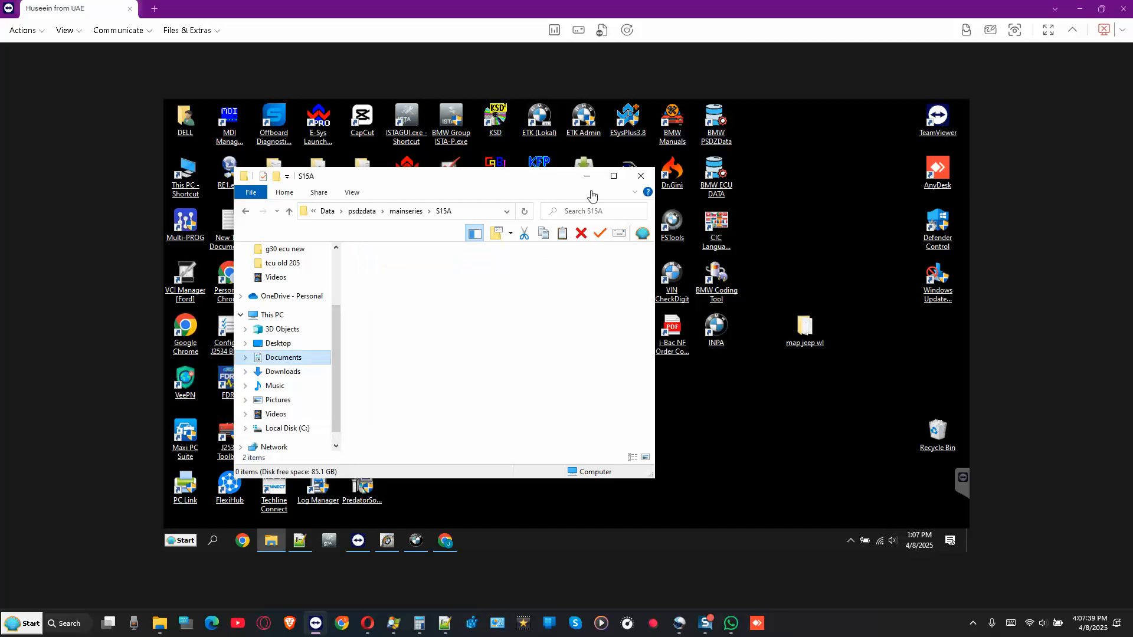
left_click(588, 175)
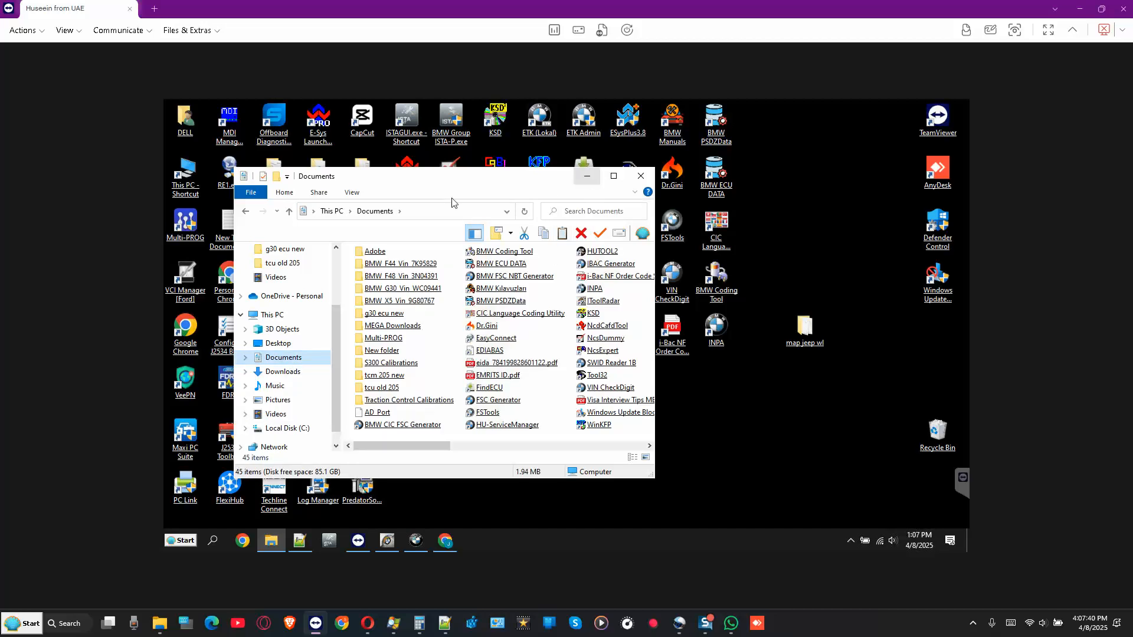
left_click(407, 130)
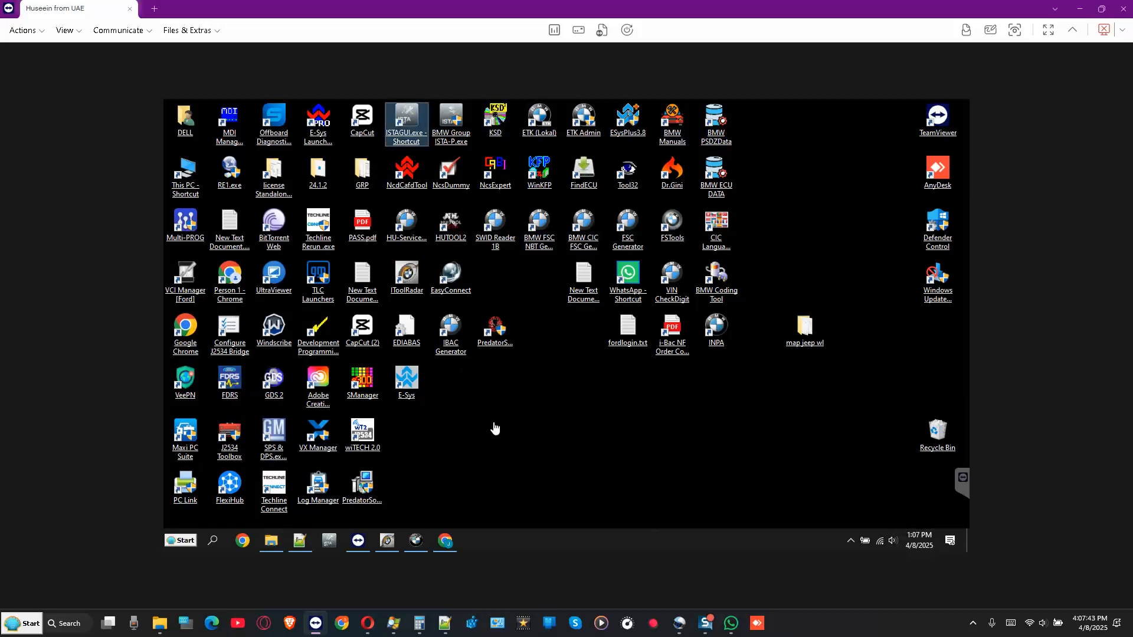
key("Return")
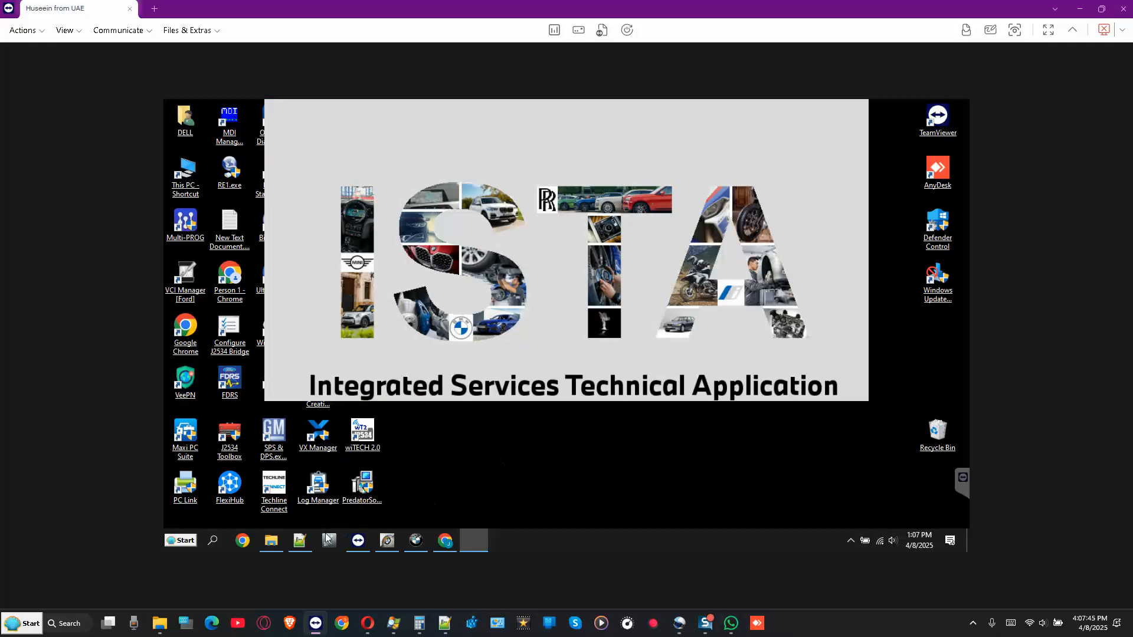
- Unpin ISTA from the taskbar and start a new operation at Read Out Vehicle Data
right_click(330, 542)
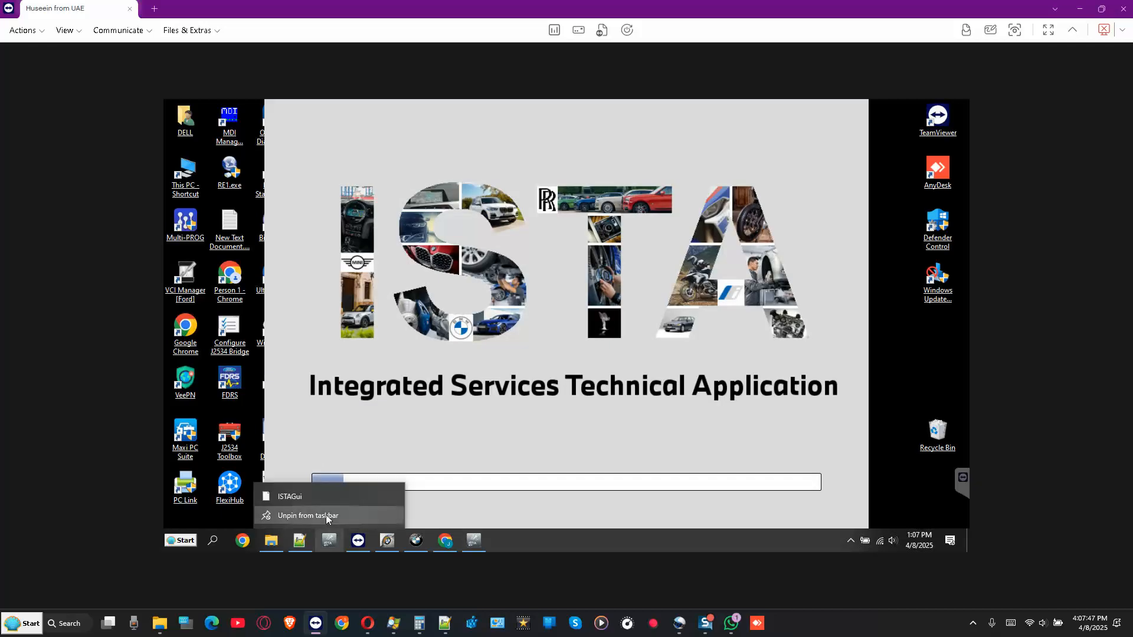
left_click(325, 515)
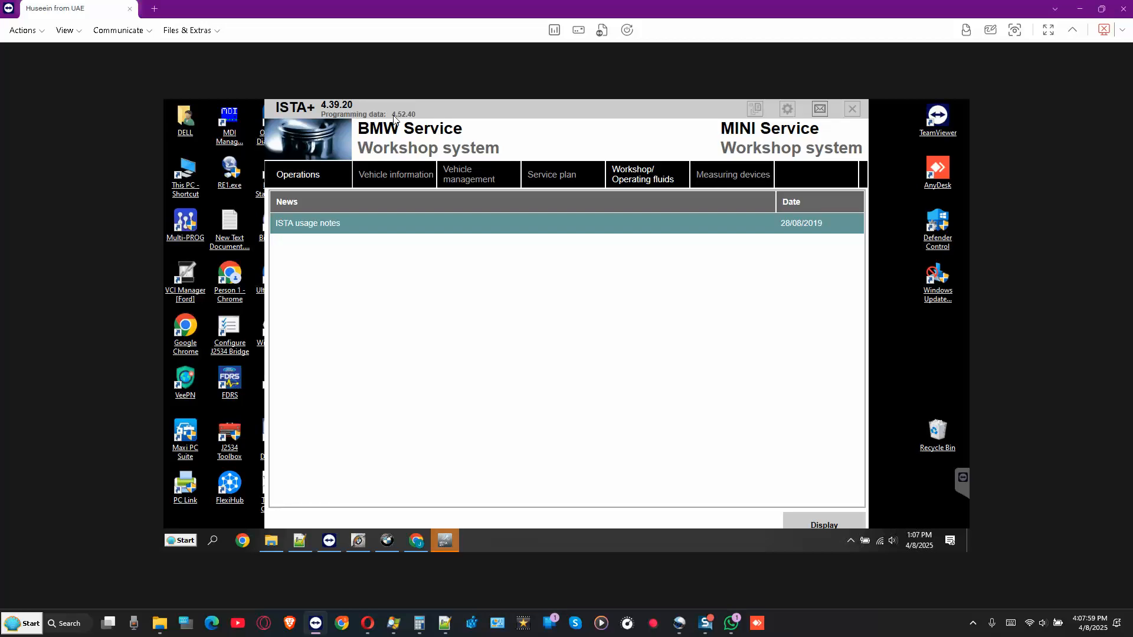
left_click(307, 176)
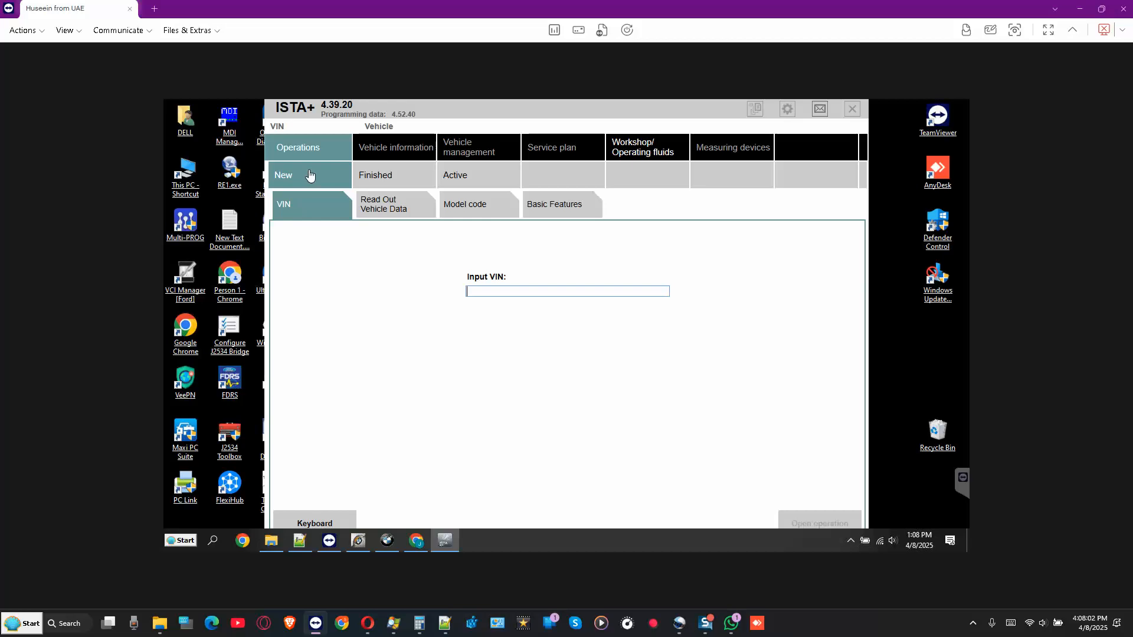
left_click(387, 203)
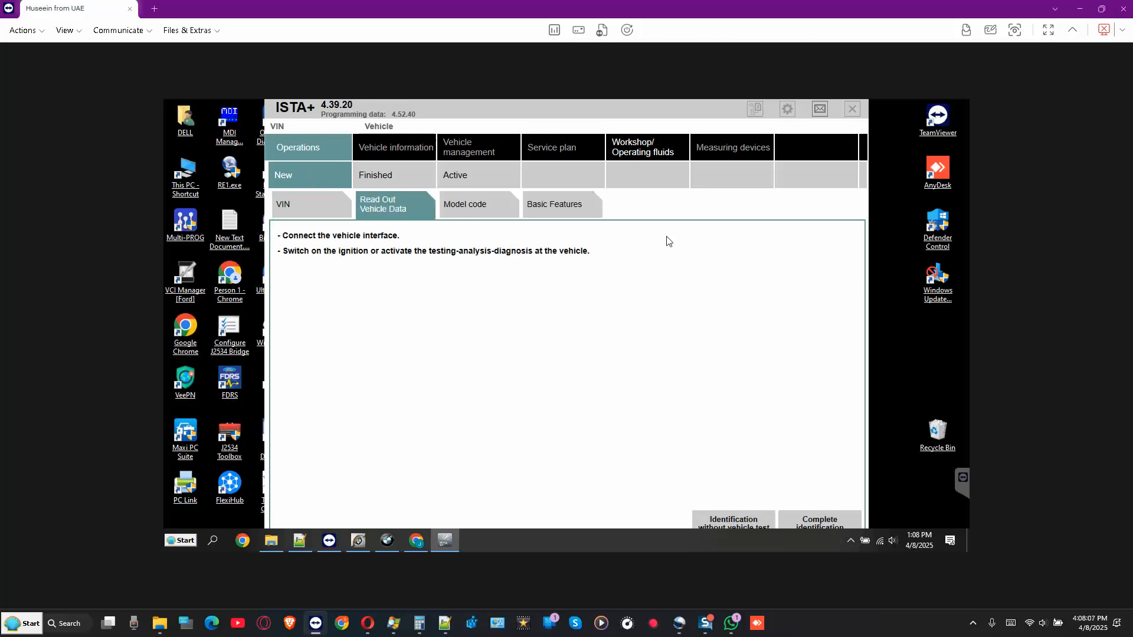
- Maximize ISTA+ and set up a connection to the free ICOM at 192.168.4.1
double_click(603, 112)
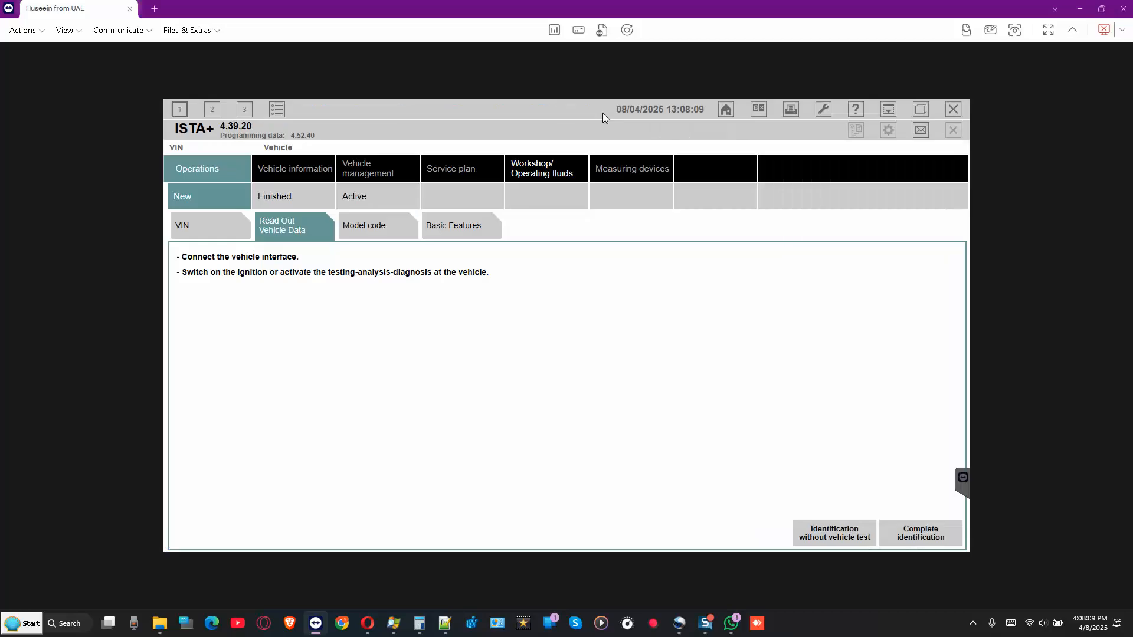
left_click(759, 110)
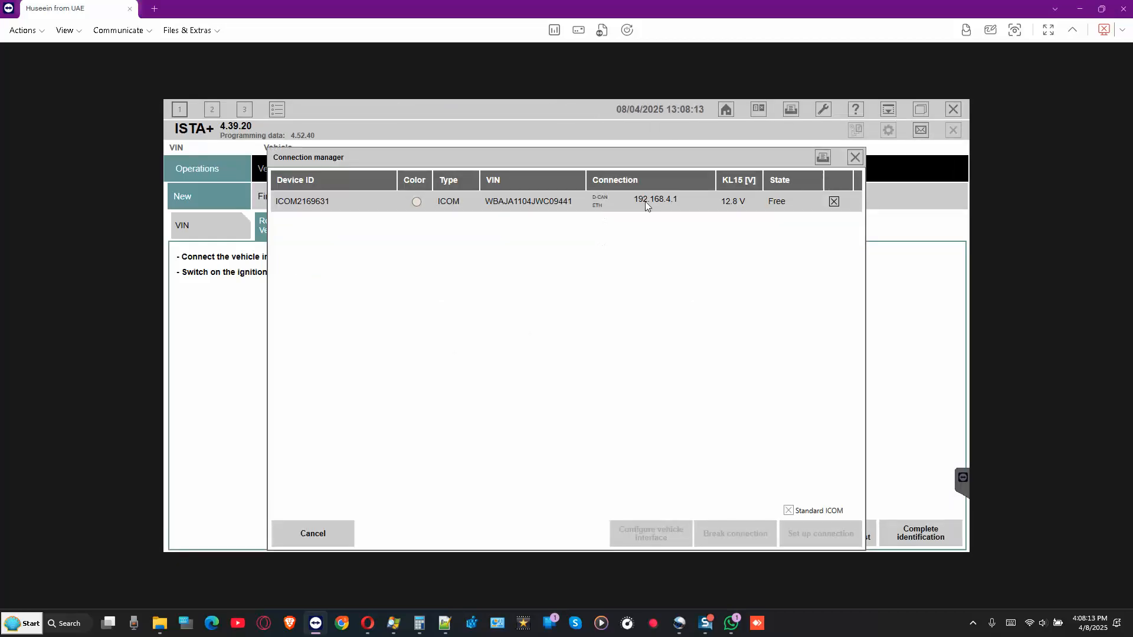
left_click(645, 201)
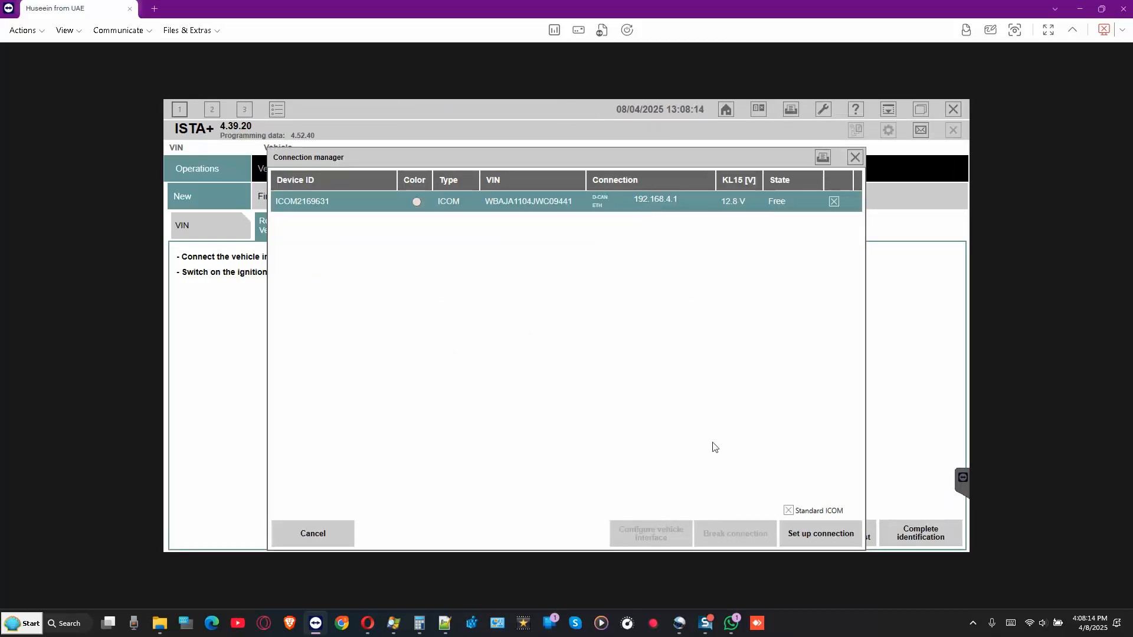
left_click(820, 535)
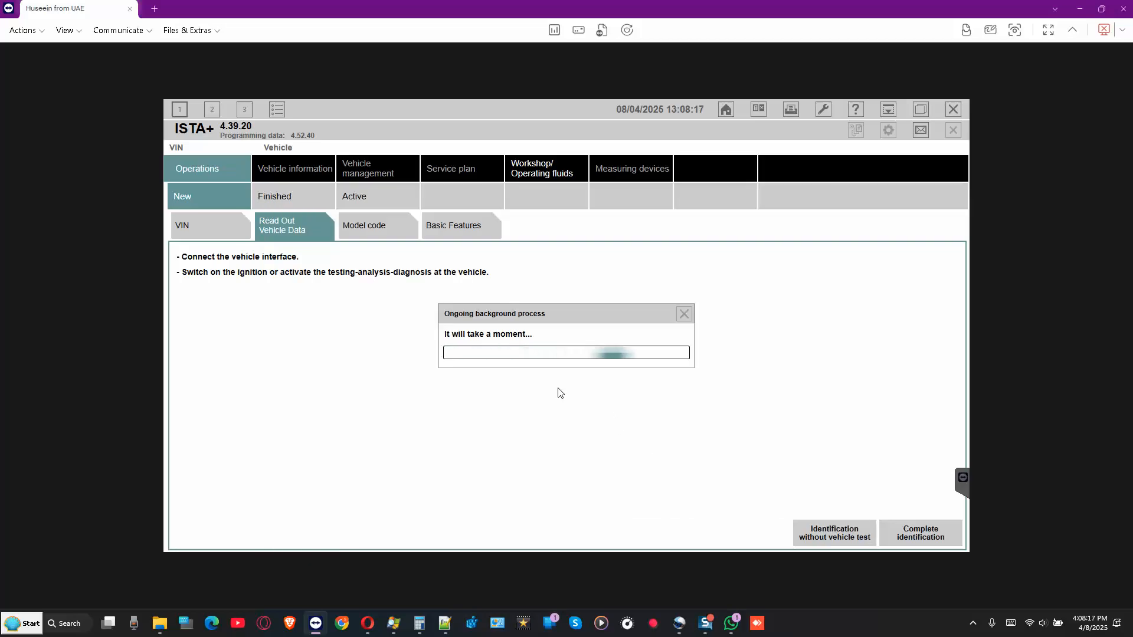
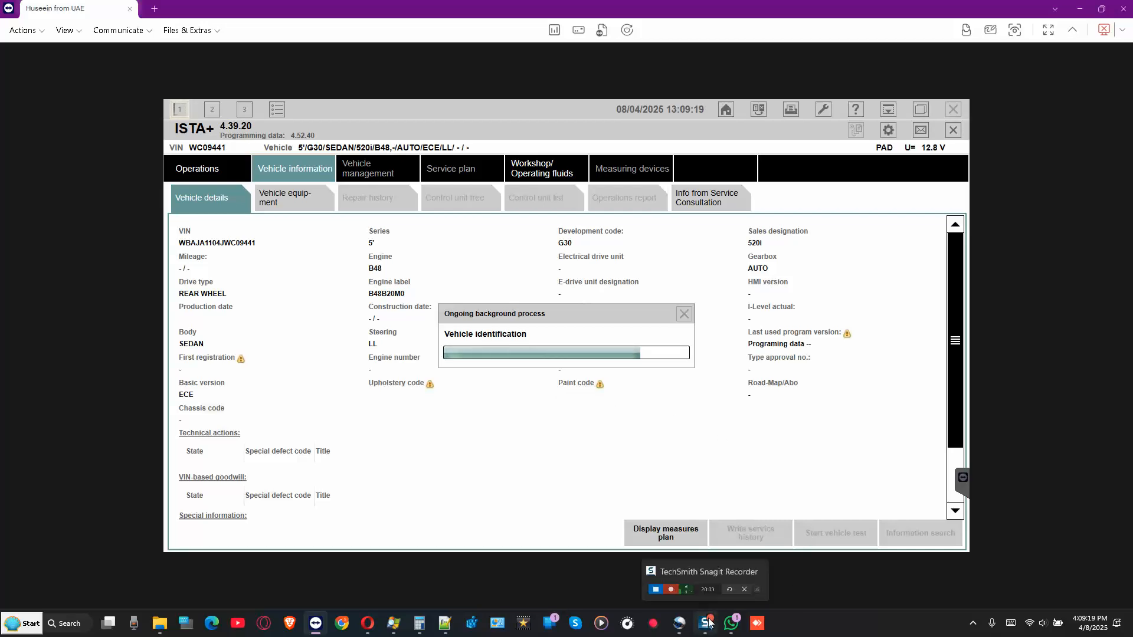
- Glance at the WhatsApp chat and minimise it while vehicle identification finishes
left_click(730, 624)
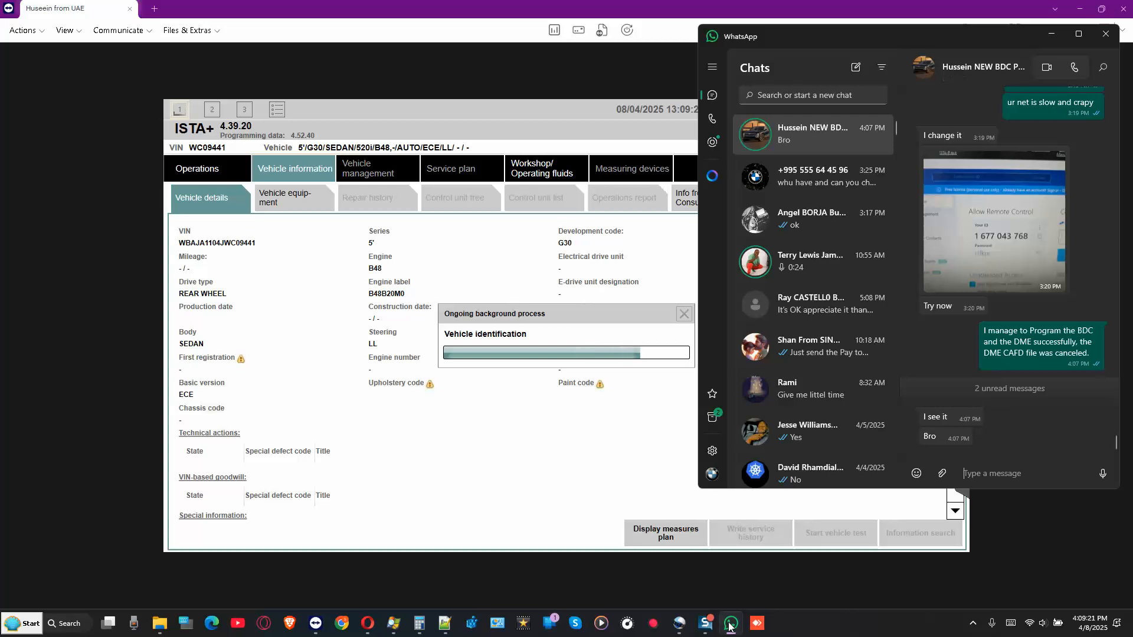
left_click(732, 624)
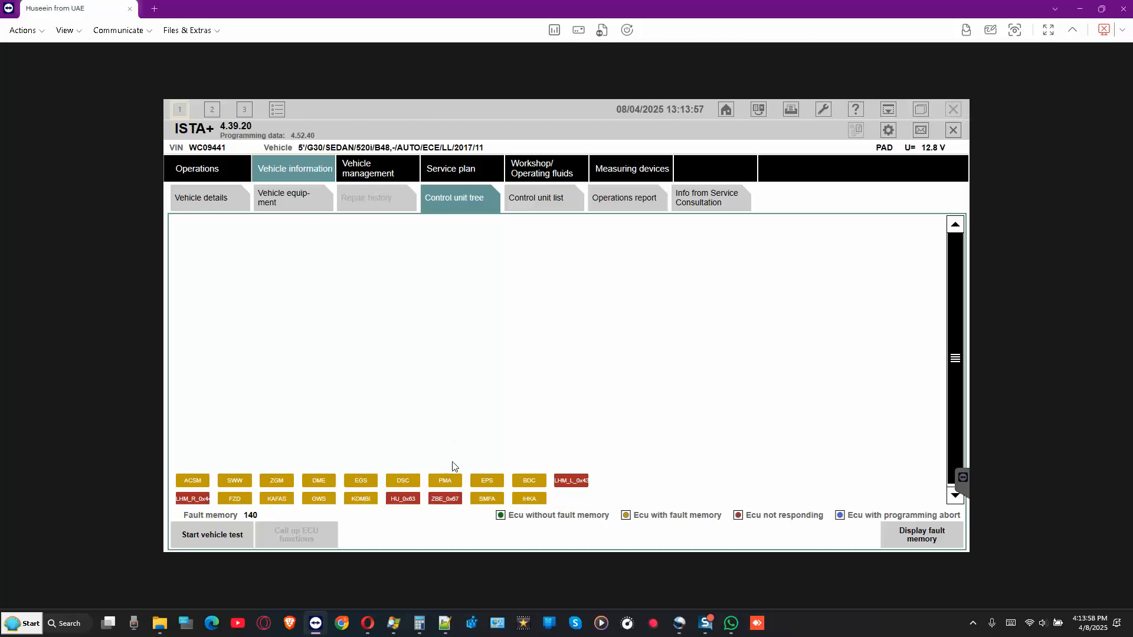
left_click(443, 500)
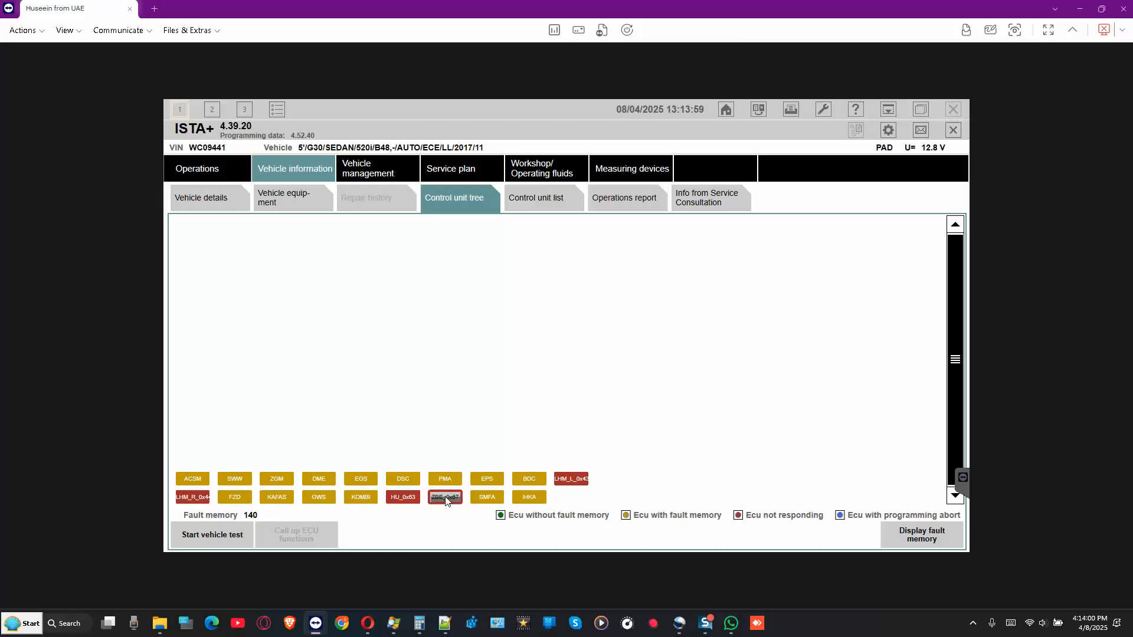
left_click(408, 500)
left_click(568, 480)
left_click(201, 500)
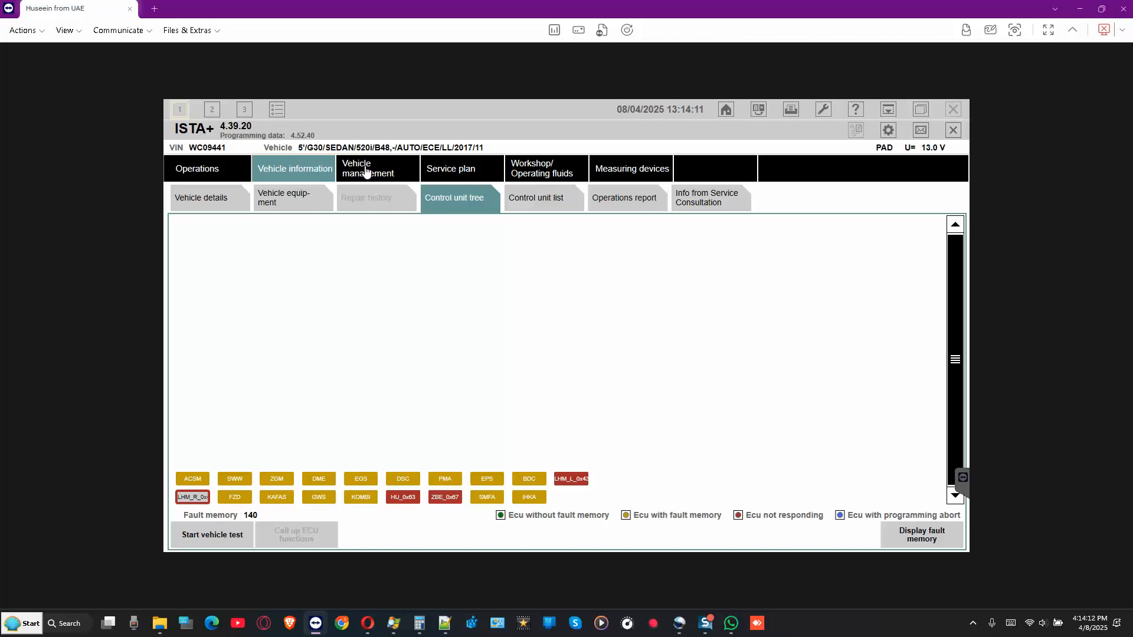
left_click(299, 202)
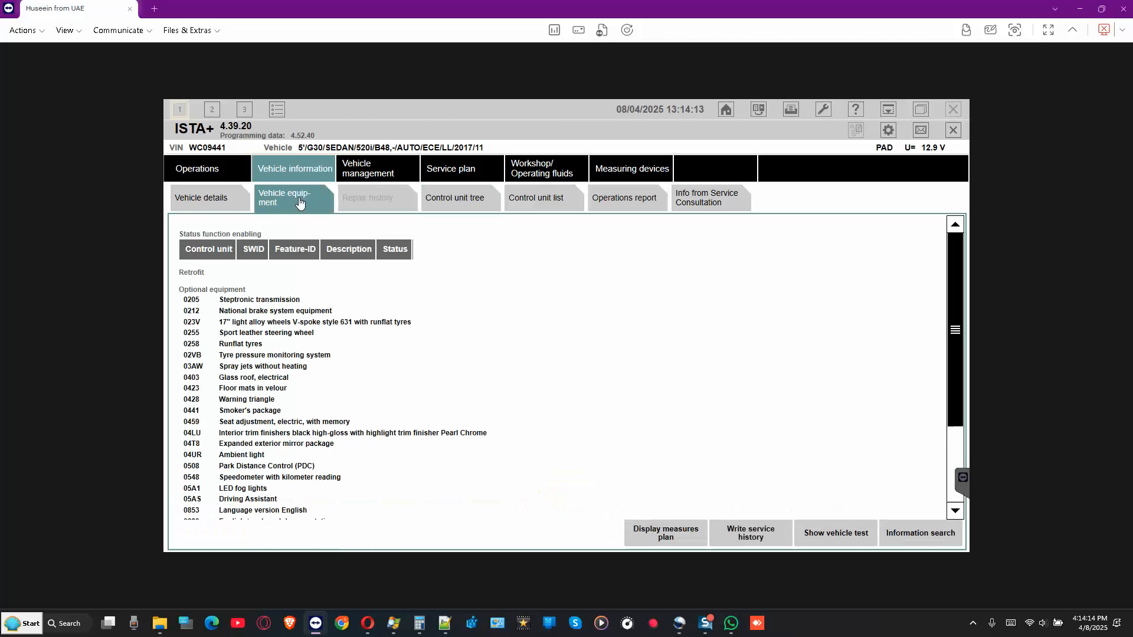
left_click(214, 201)
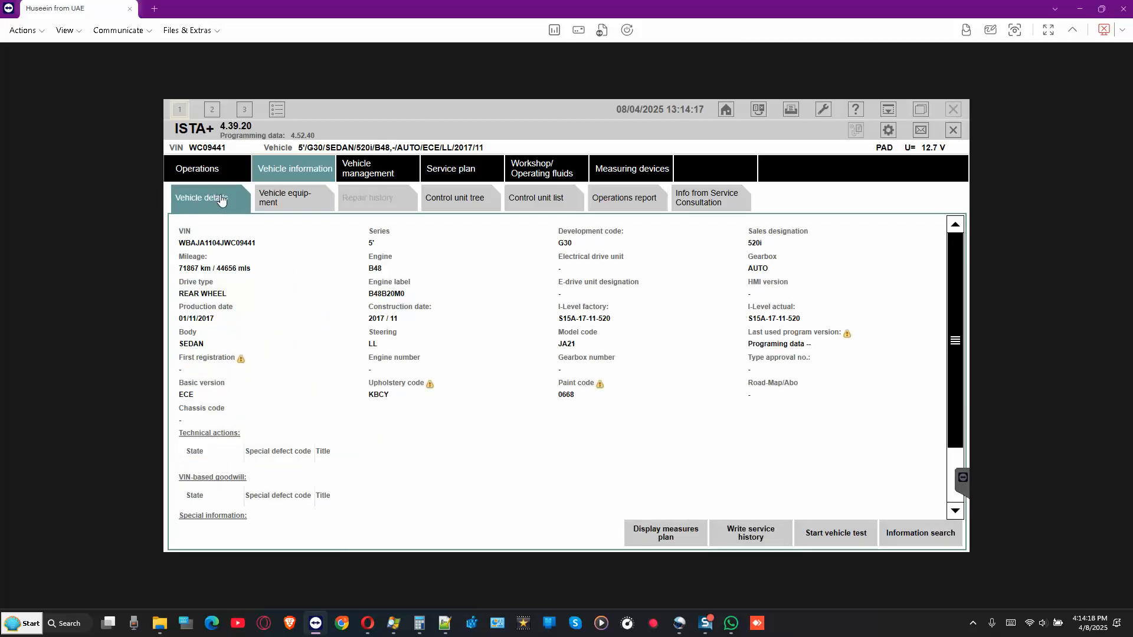
left_click(289, 200)
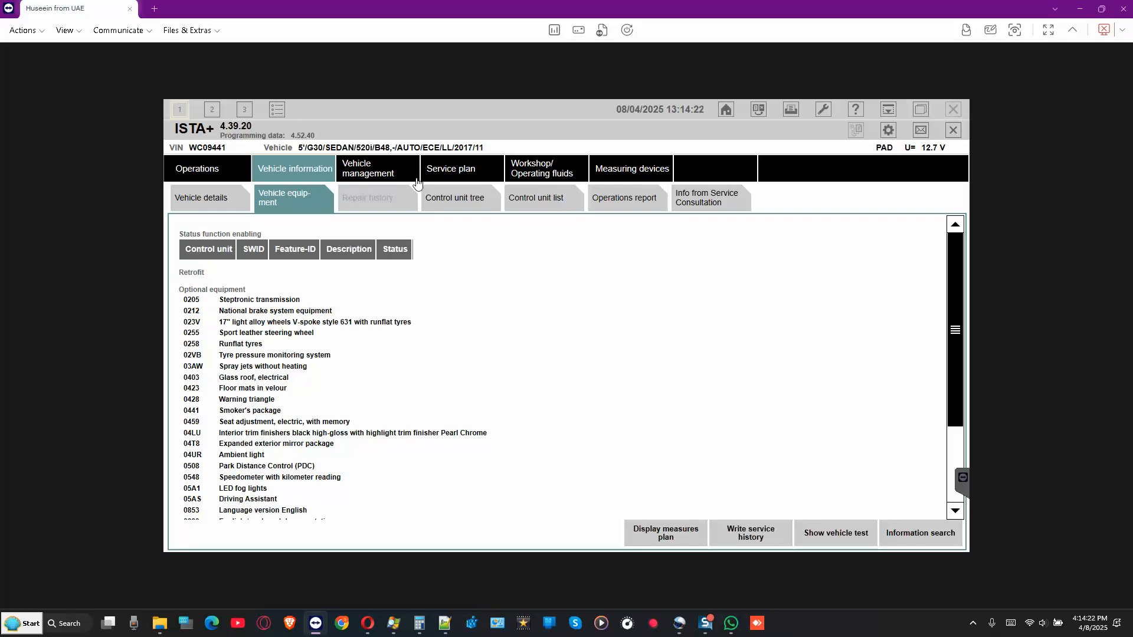
left_click(366, 168)
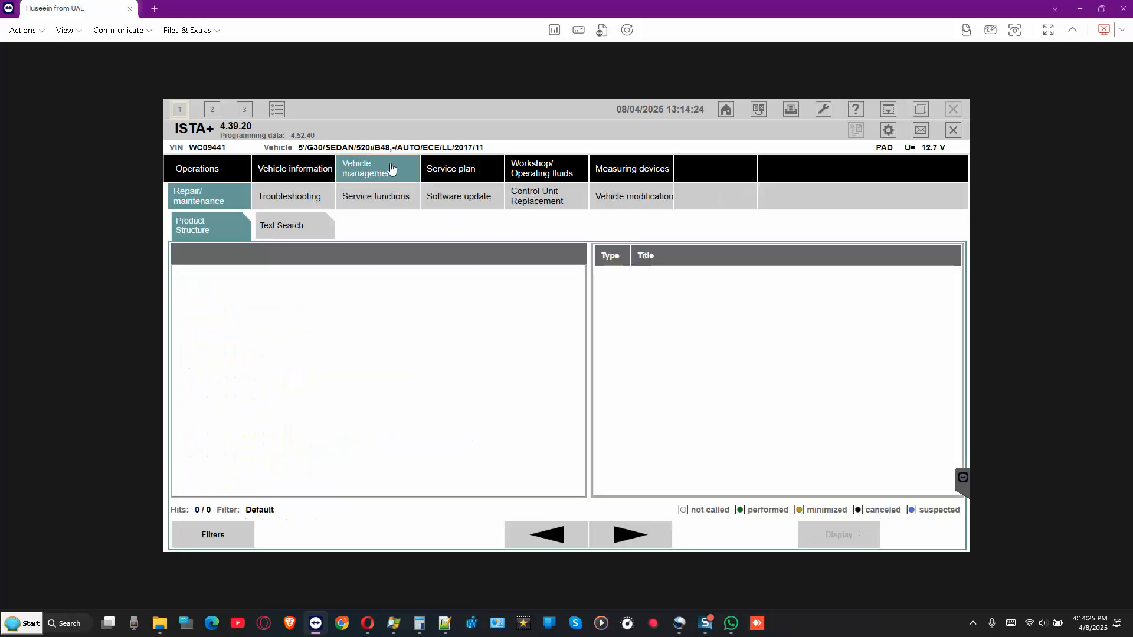
left_click(399, 200)
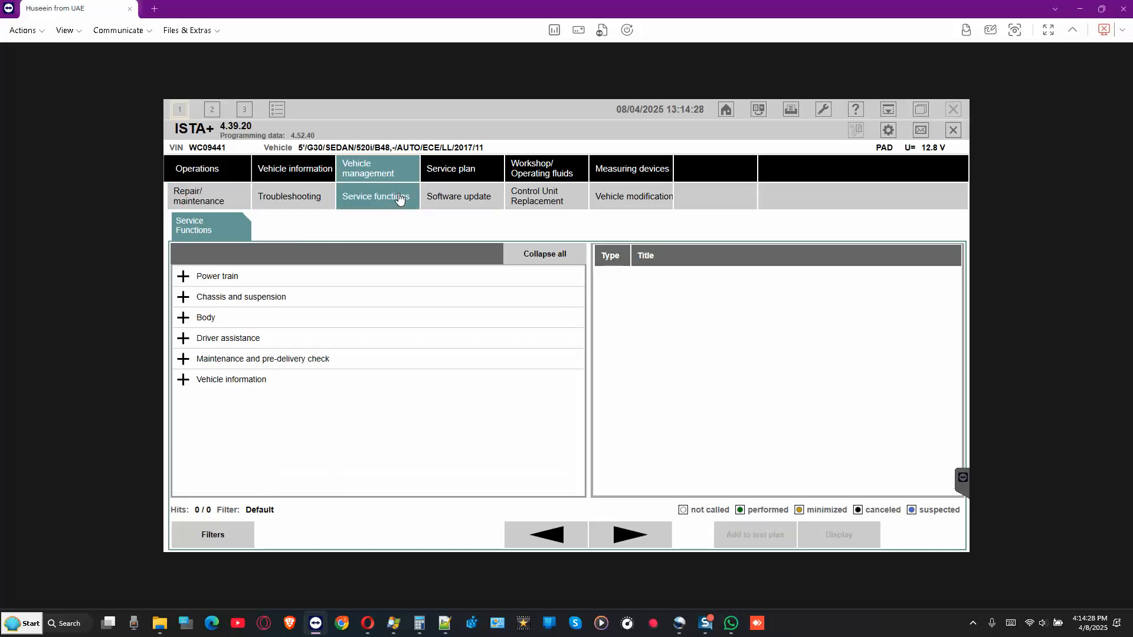
left_click(313, 170)
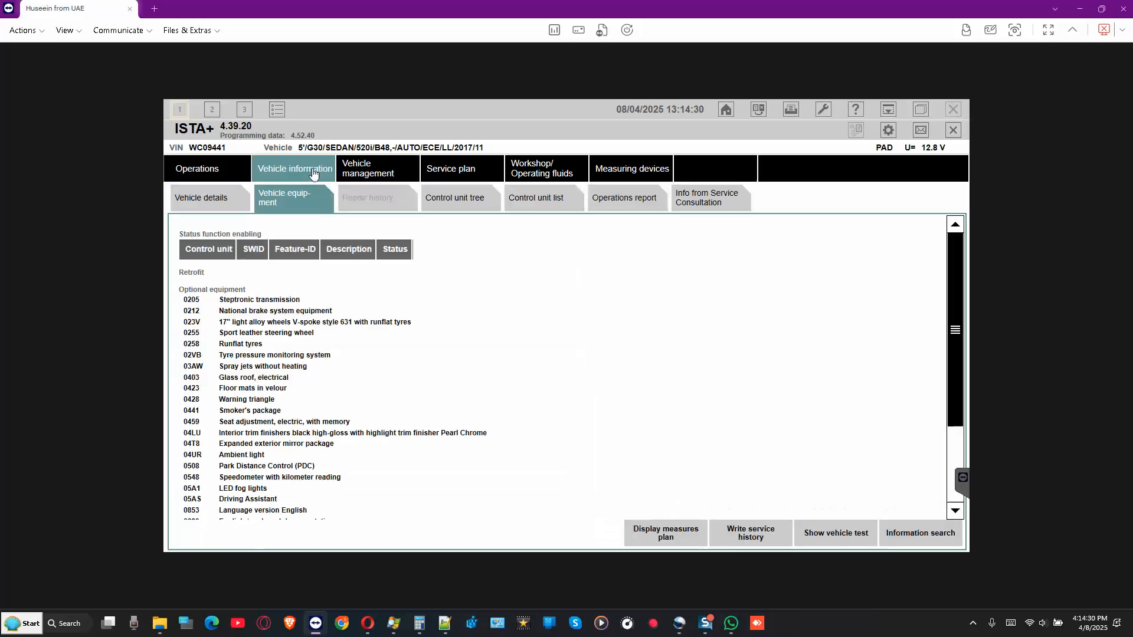
left_click(475, 197)
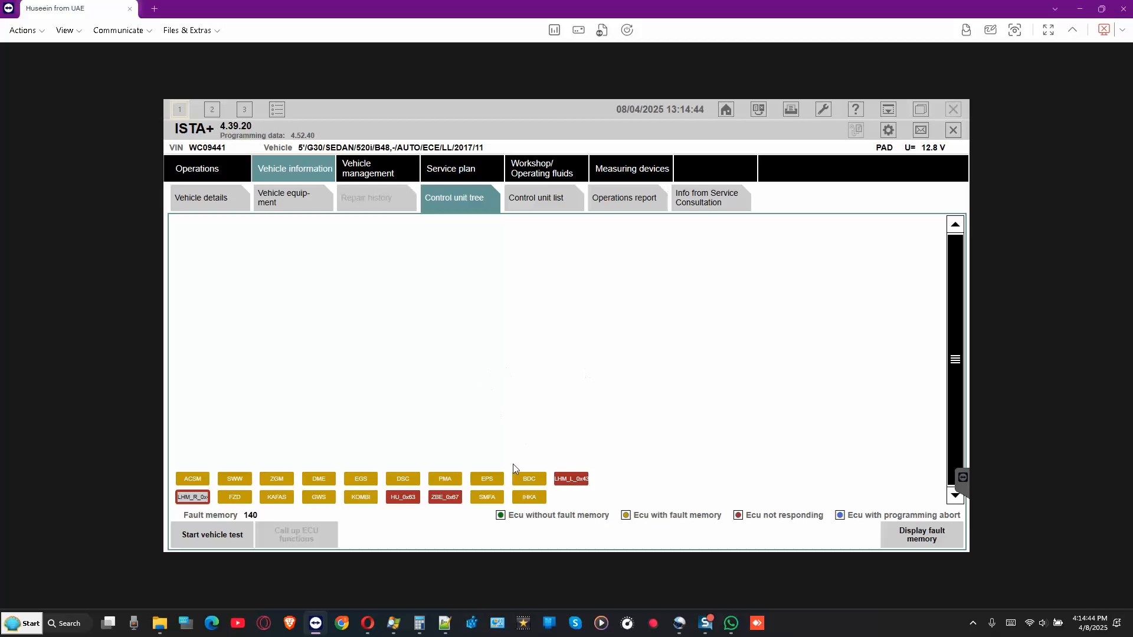
mouse_move(529, 479)
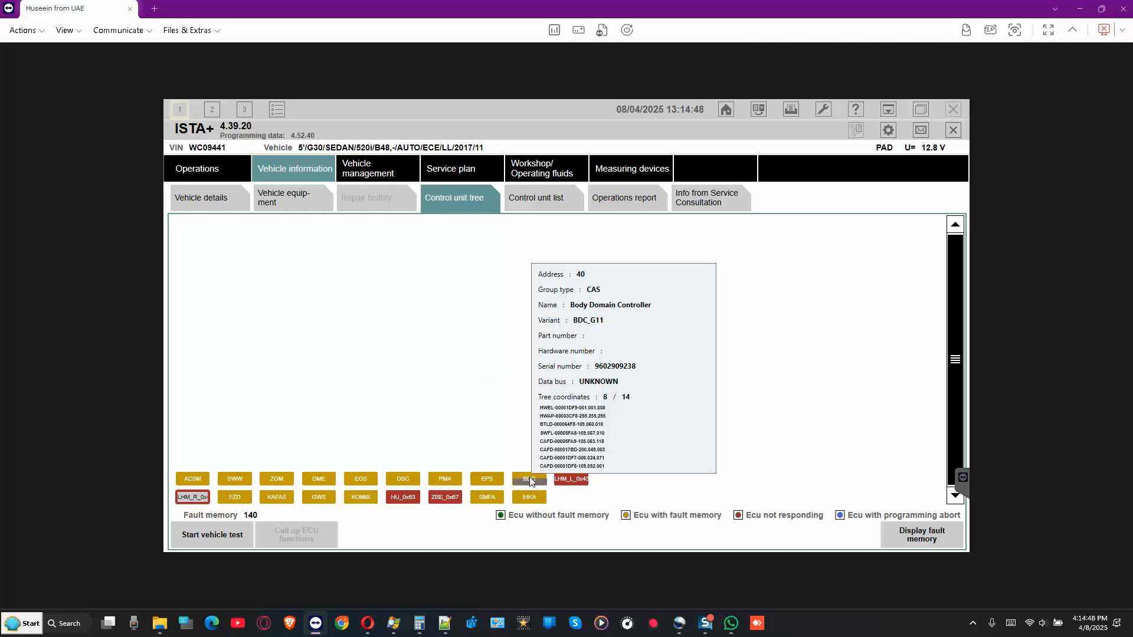
mouse_move(488, 481)
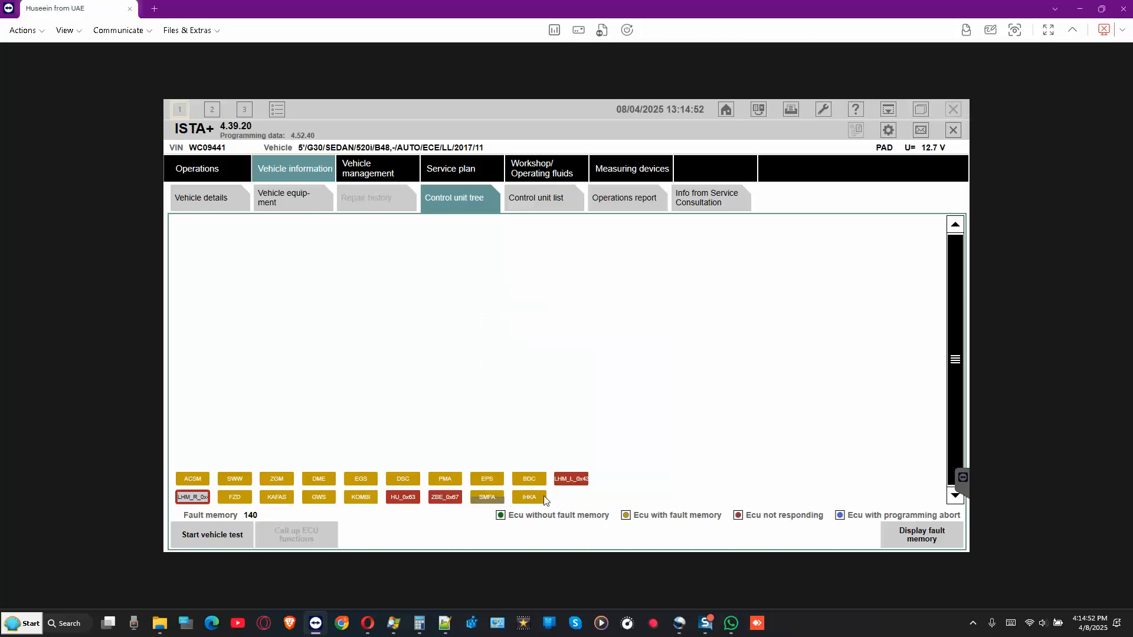
mouse_move(567, 483)
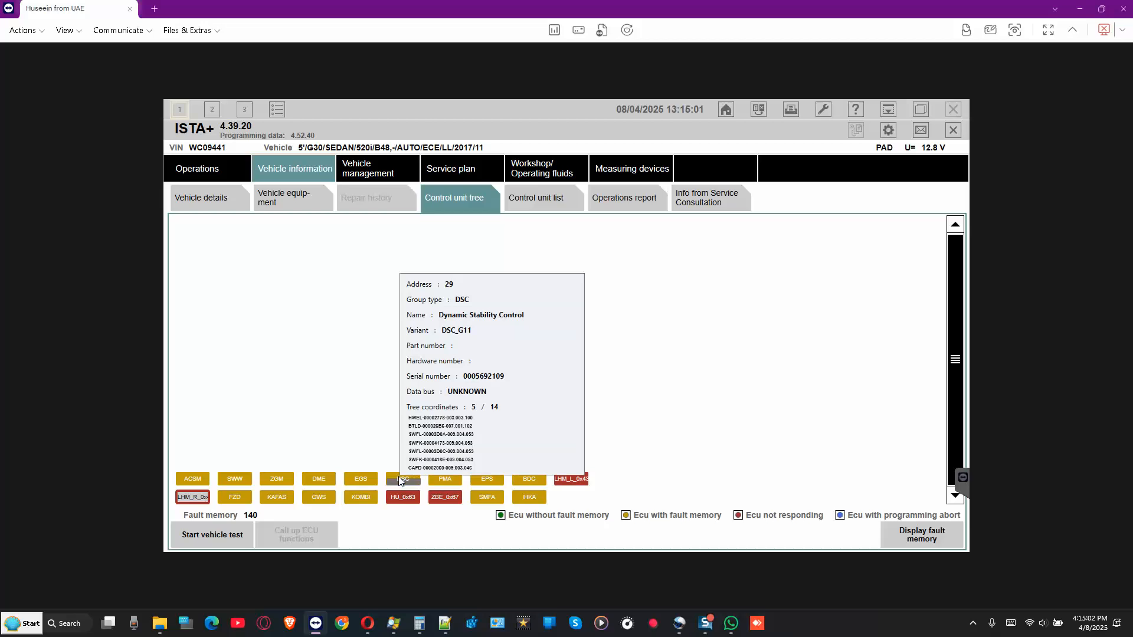
mouse_move(360, 483)
mouse_move(316, 480)
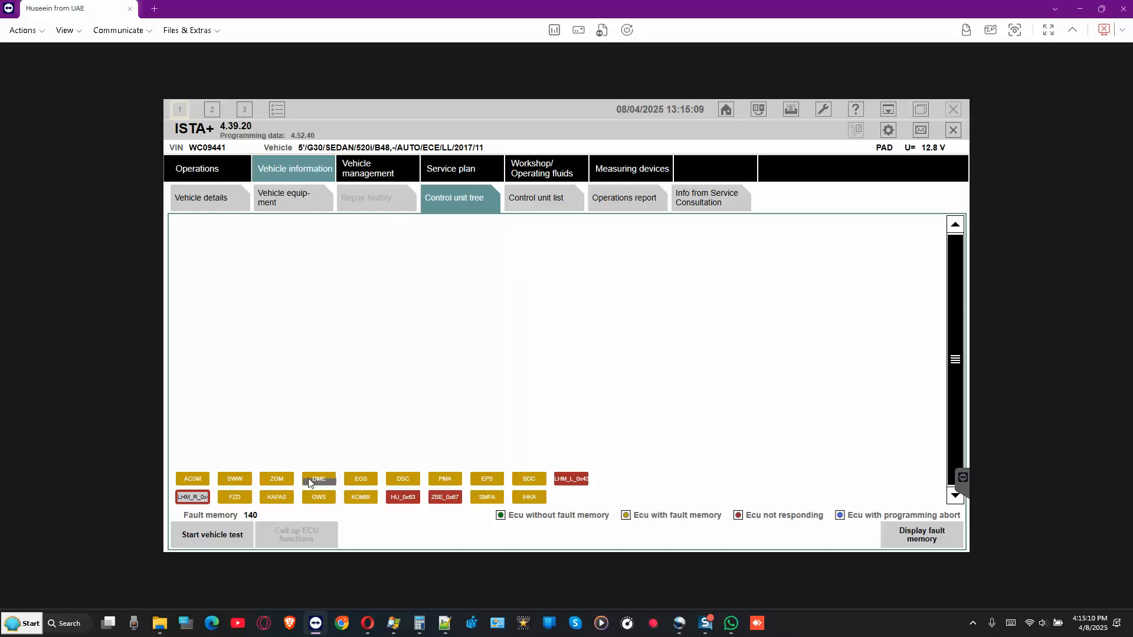
mouse_move(279, 483)
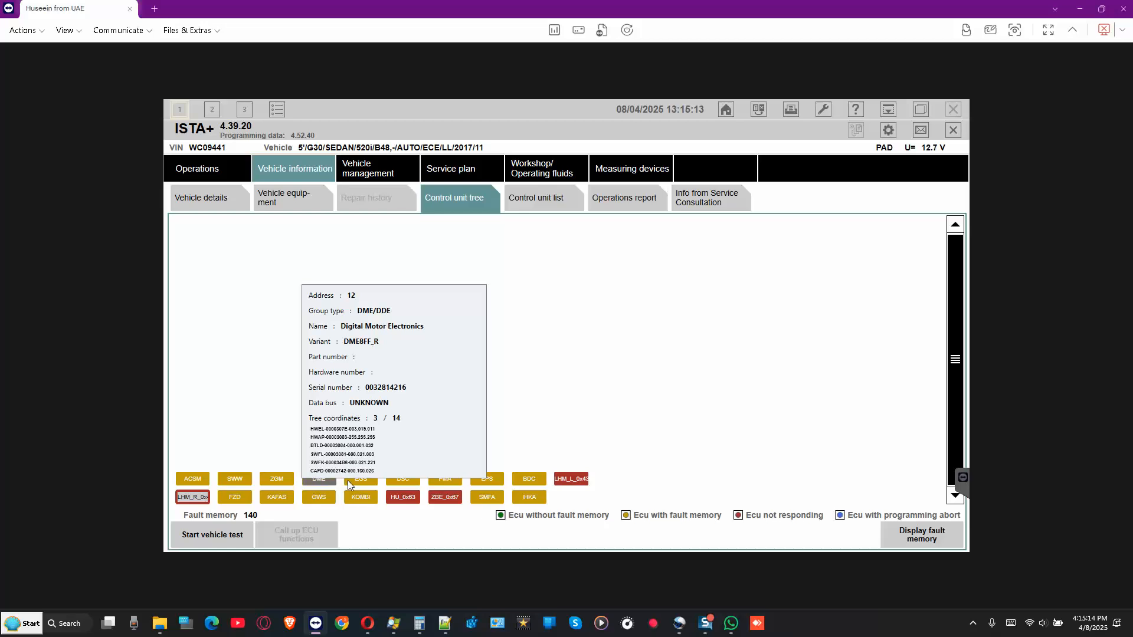
mouse_move(406, 480)
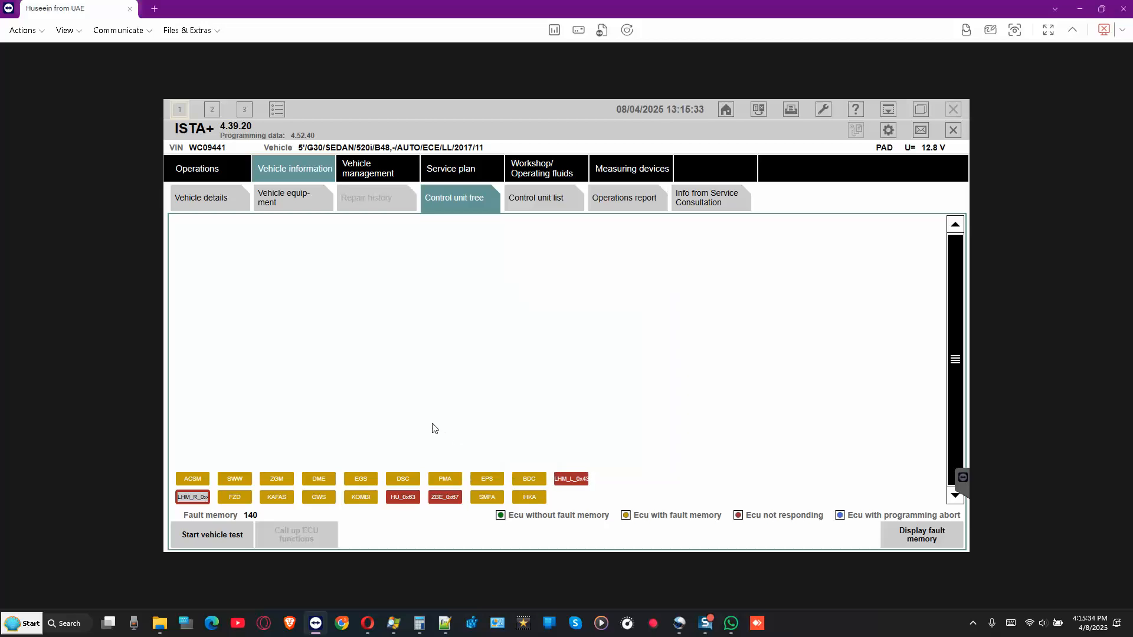
- Run Reset starter lock from Service functions > Power train > Engine start
left_click(365, 170)
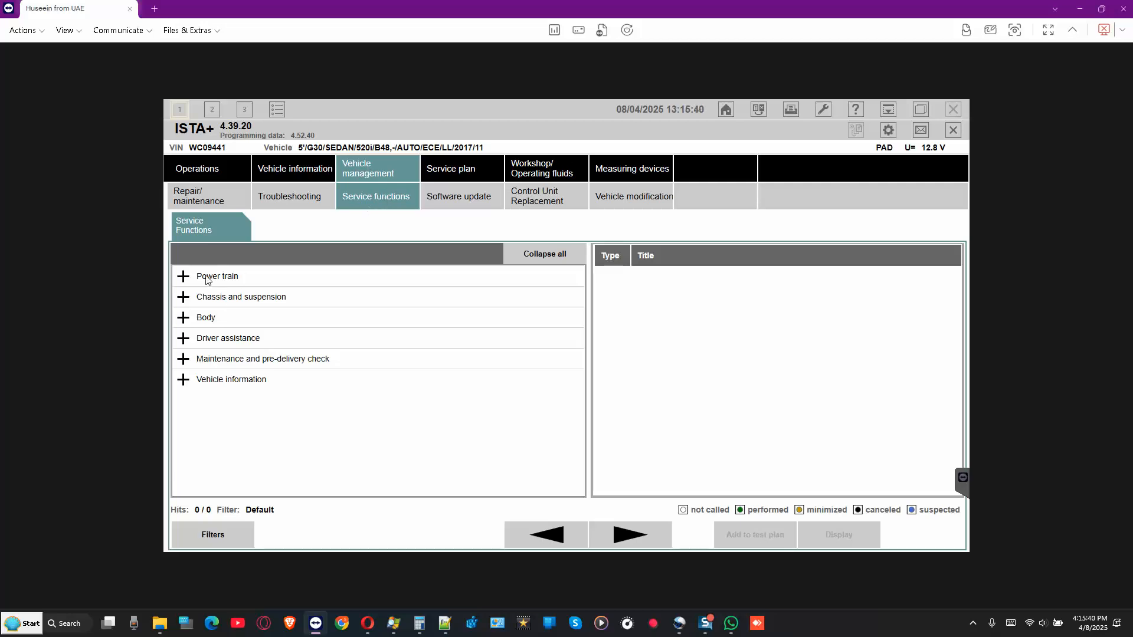
left_click(188, 279)
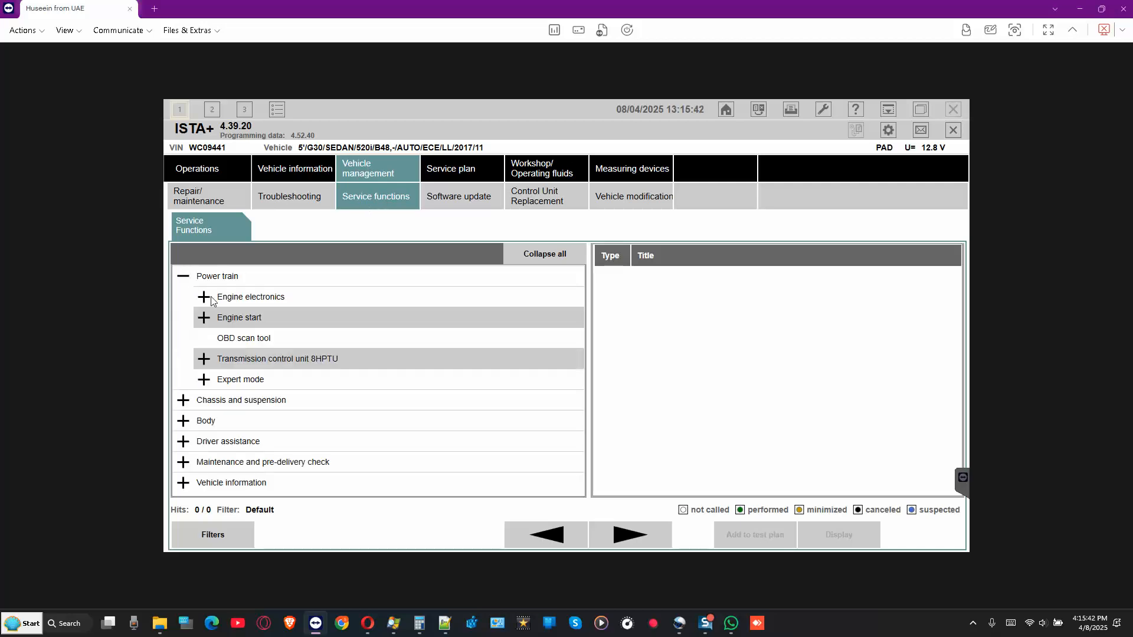
left_click(260, 321)
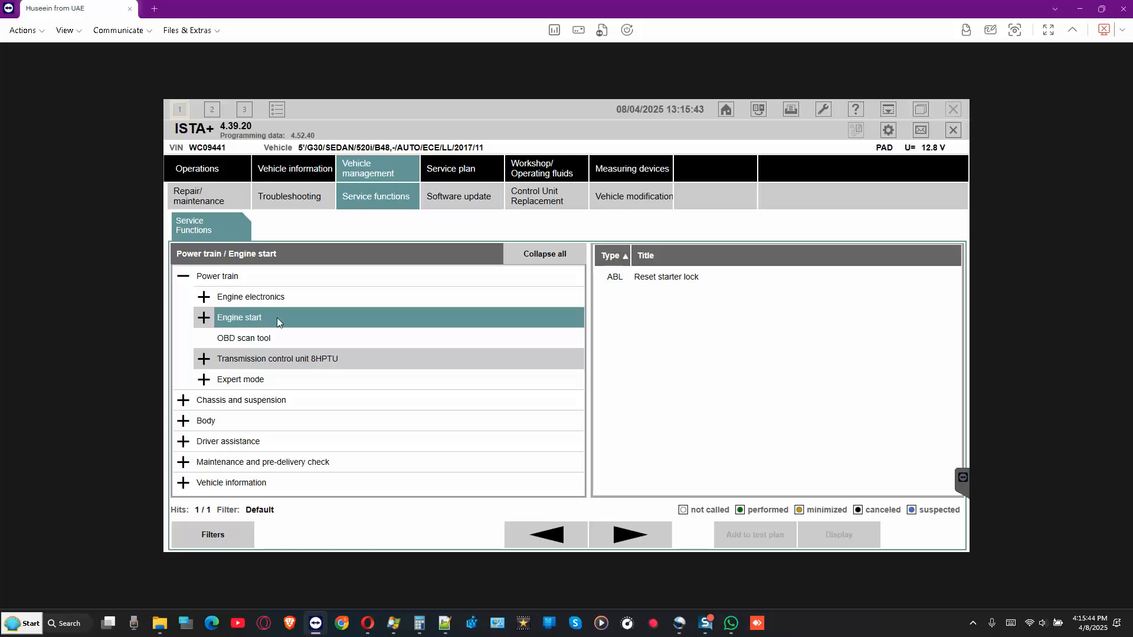
left_click(695, 277)
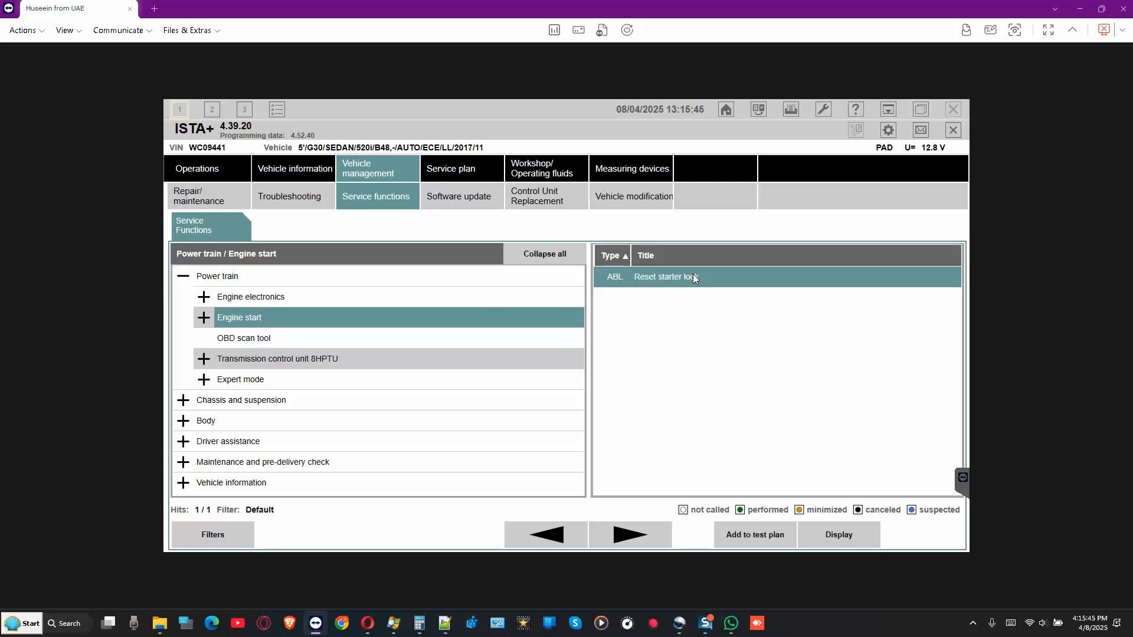
left_click(844, 535)
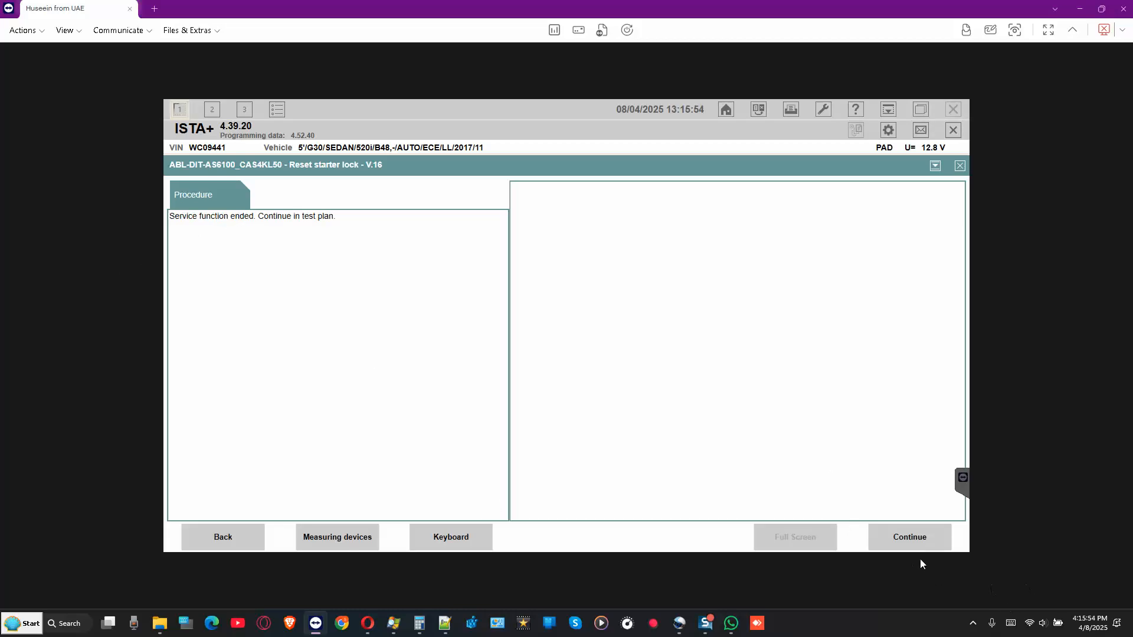
left_click(903, 538)
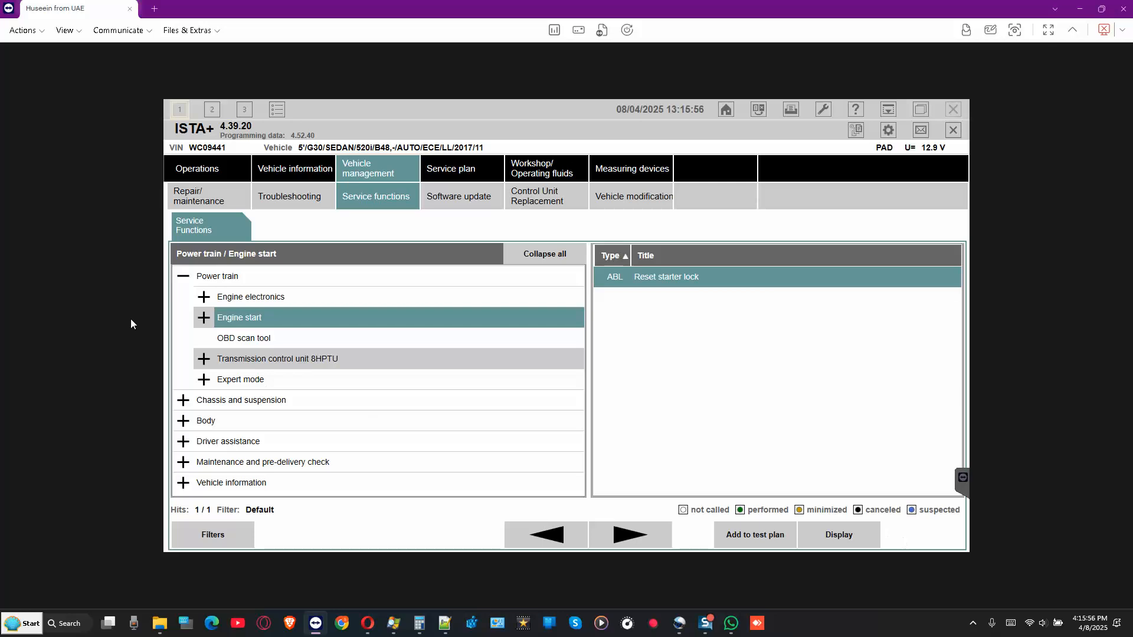
left_click(247, 421)
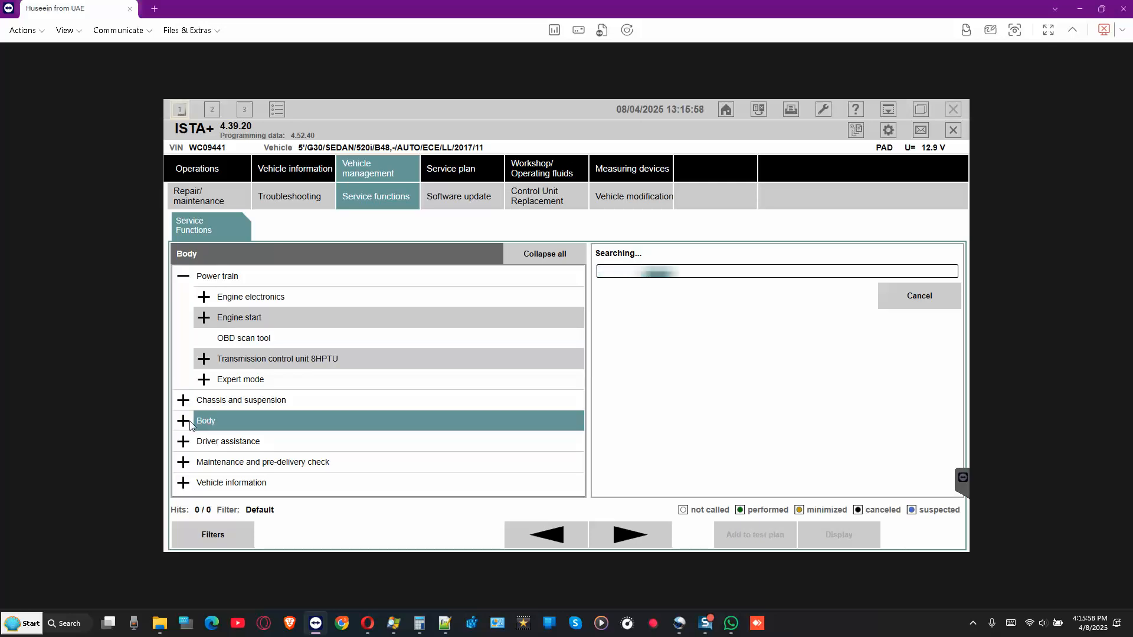
- Start ZGM: FlexRay initialisation from Body > Central Gateway Module
left_click(295, 462)
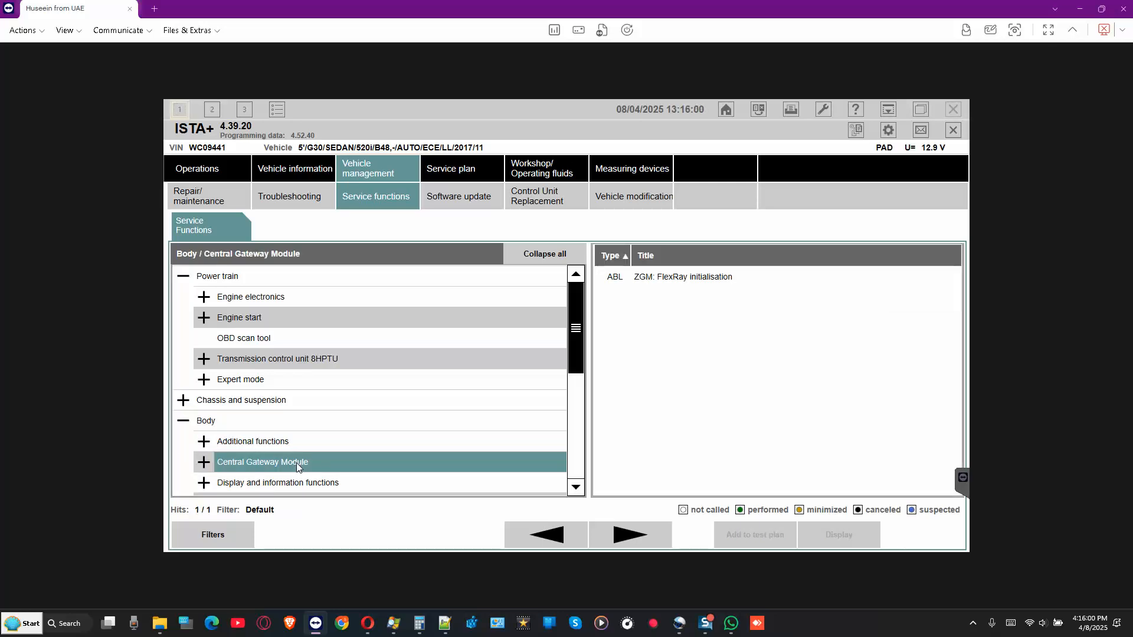
left_click(691, 277)
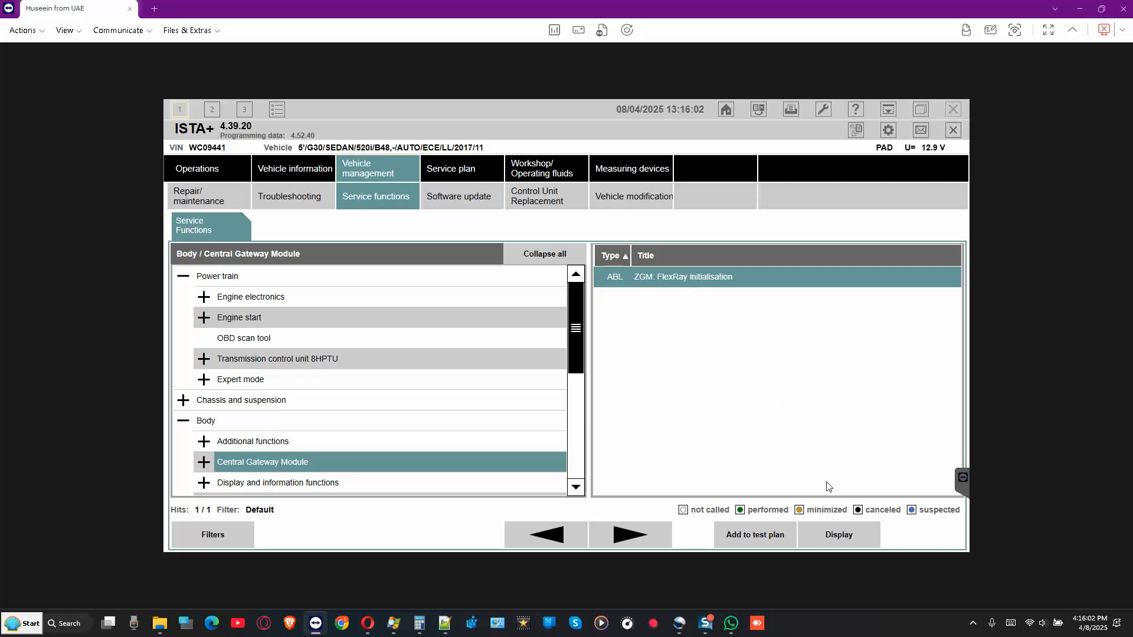
left_click(842, 536)
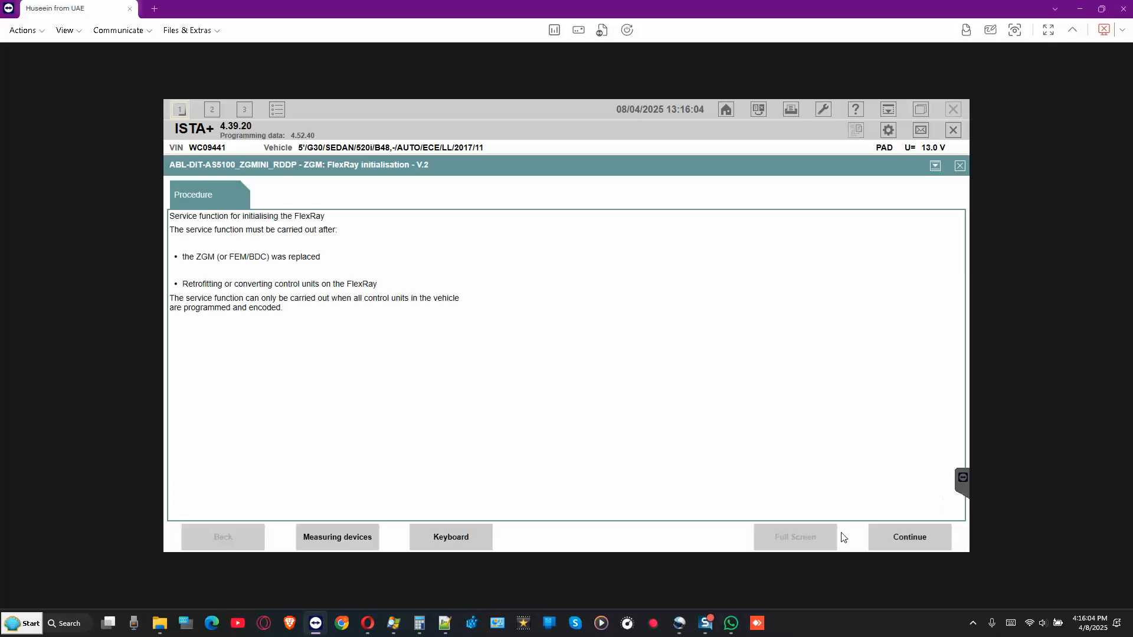
left_click(911, 537)
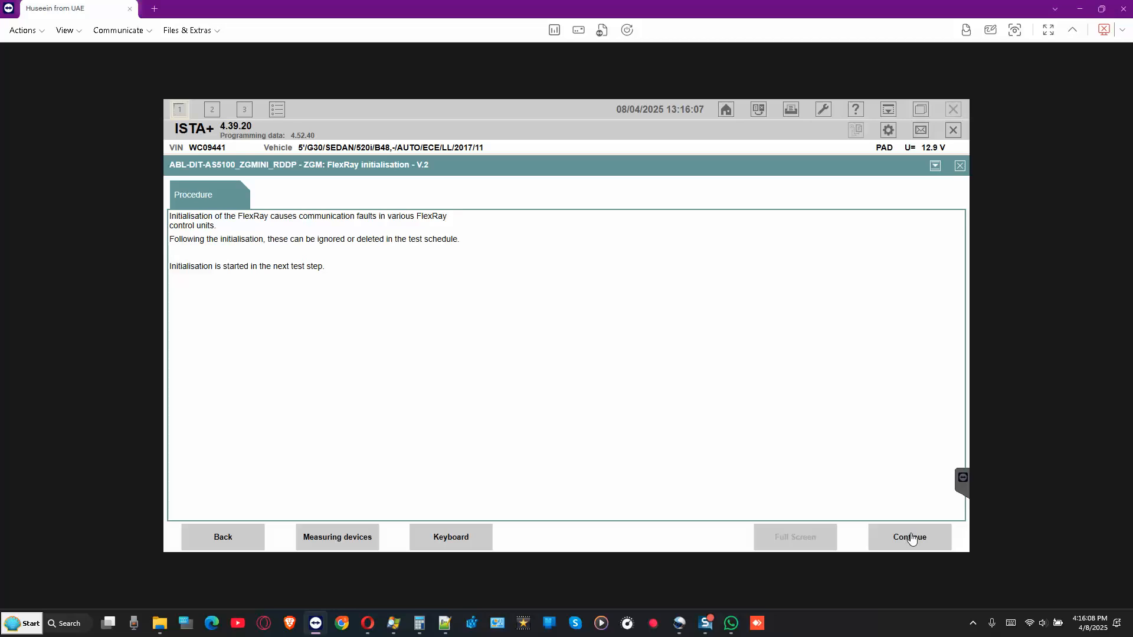
left_click(911, 538)
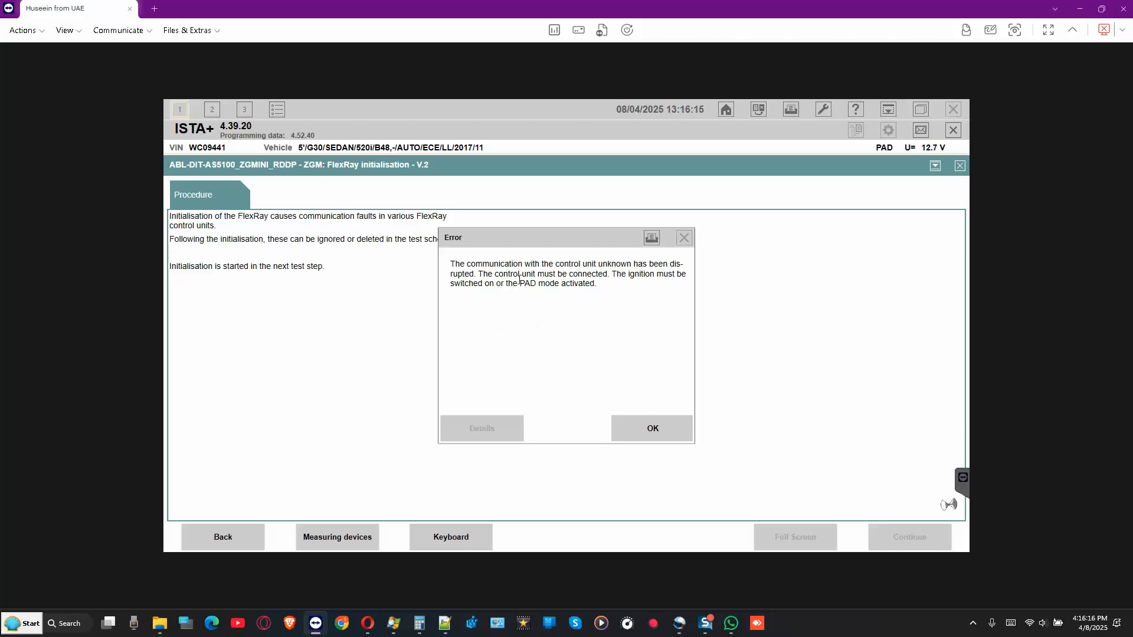
- Read through the communication error text and dismiss the error dialog
left_click_drag(489, 264, 663, 264)
left_click_drag(503, 275, 645, 275)
left_click_drag(489, 283, 598, 283)
left_click(550, 274)
left_click(654, 428)
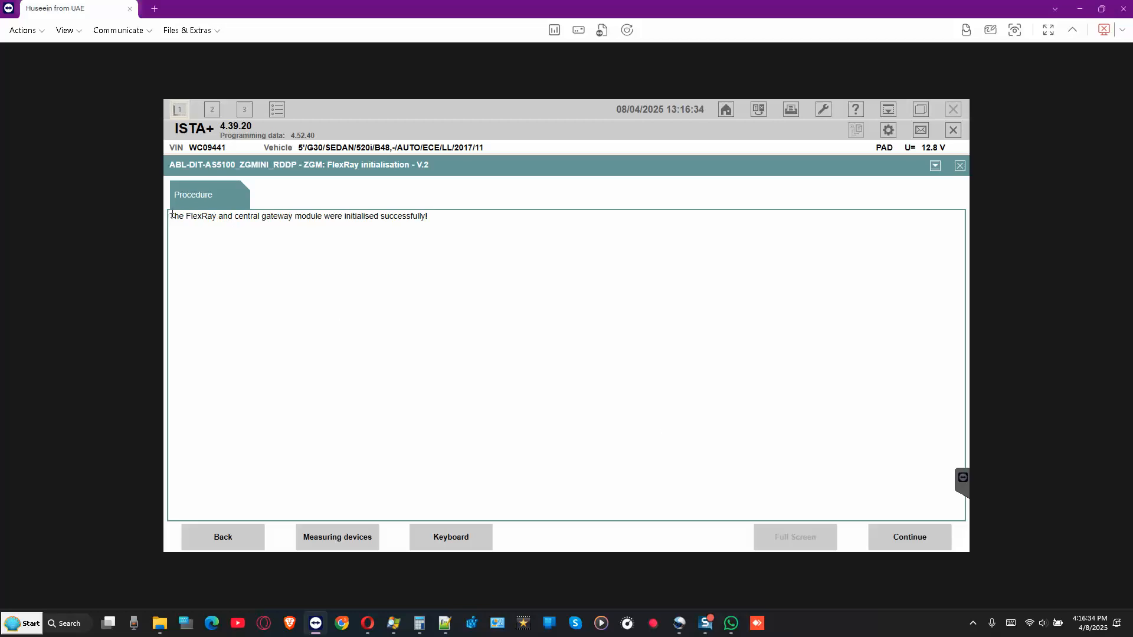
- Copy the FlexRay initialisation success sentence and send it in the WhatsApp chat
left_click_drag(171, 215, 426, 218)
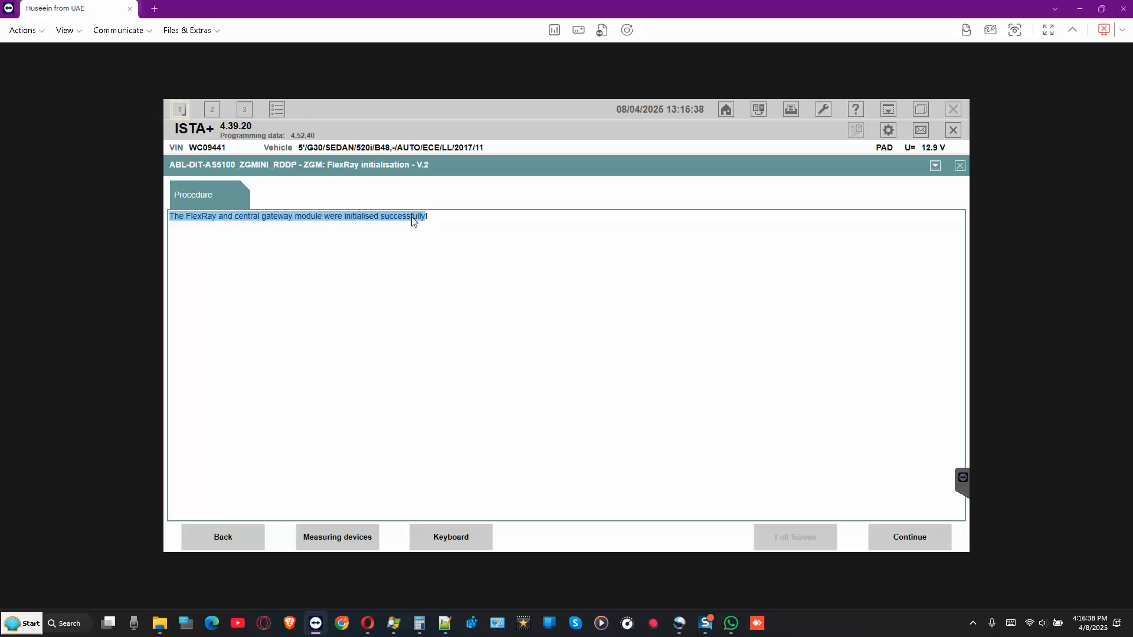
right_click(412, 220)
left_click(443, 226)
left_click(732, 623)
right_click(996, 472)
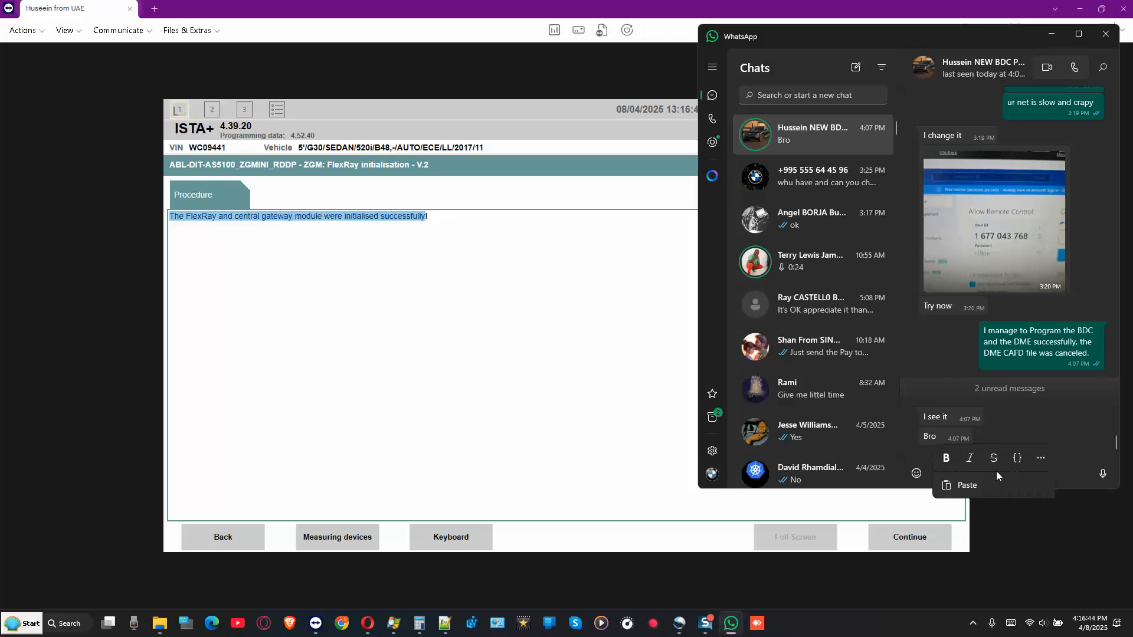
left_click(1003, 481)
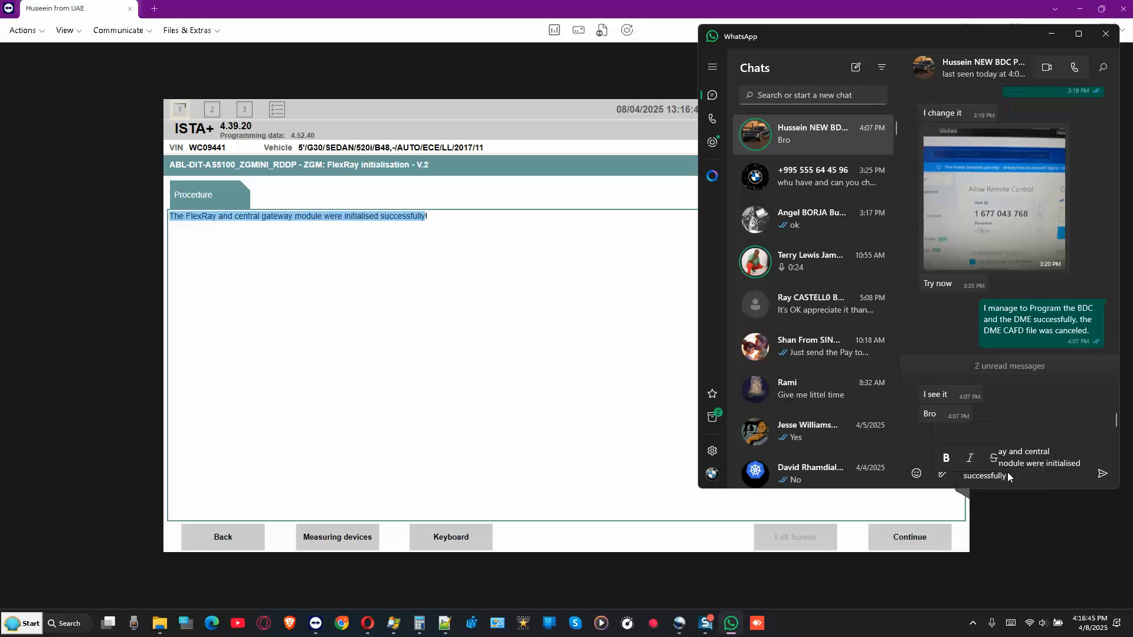
left_click(1102, 473)
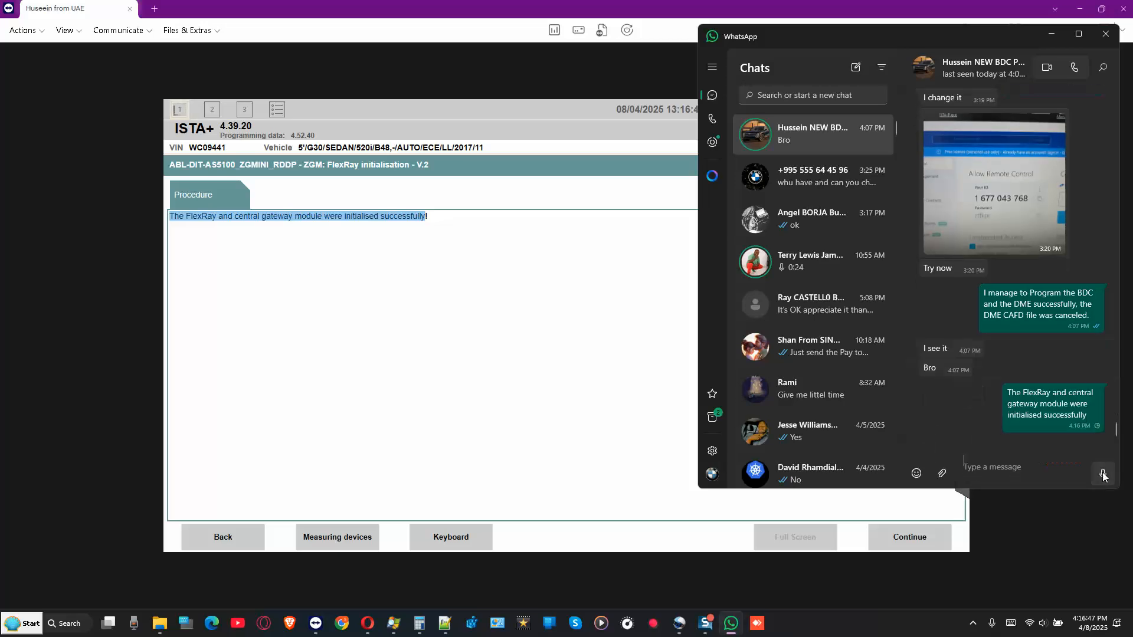
- Return to ISTA+ and continue to close the finished FlexRay initialisation
left_click(419, 281)
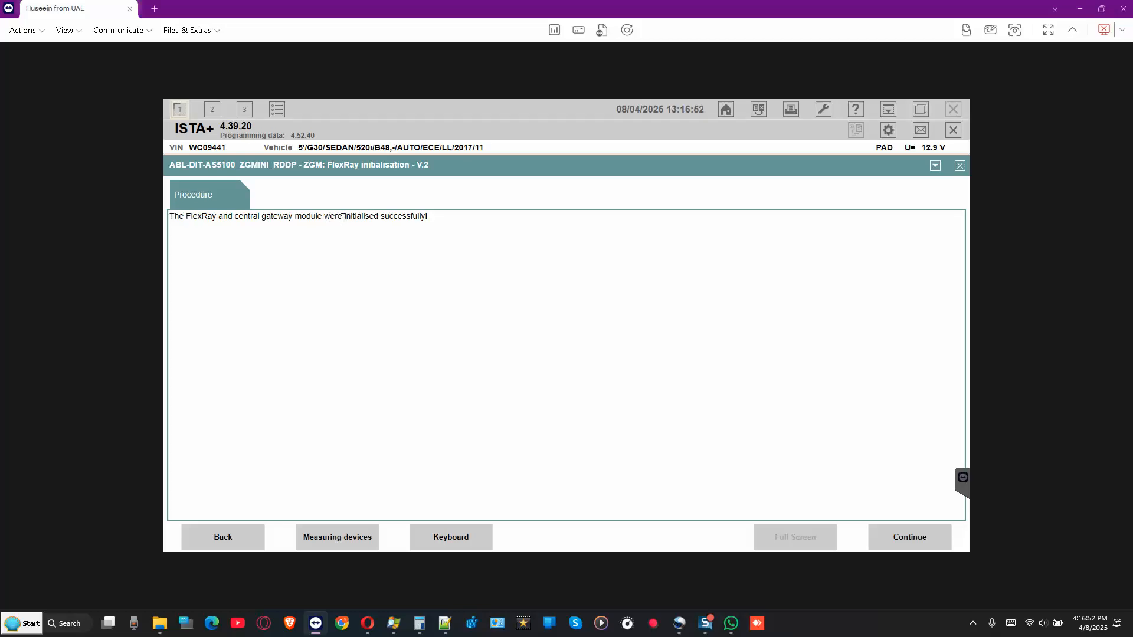
left_click(904, 538)
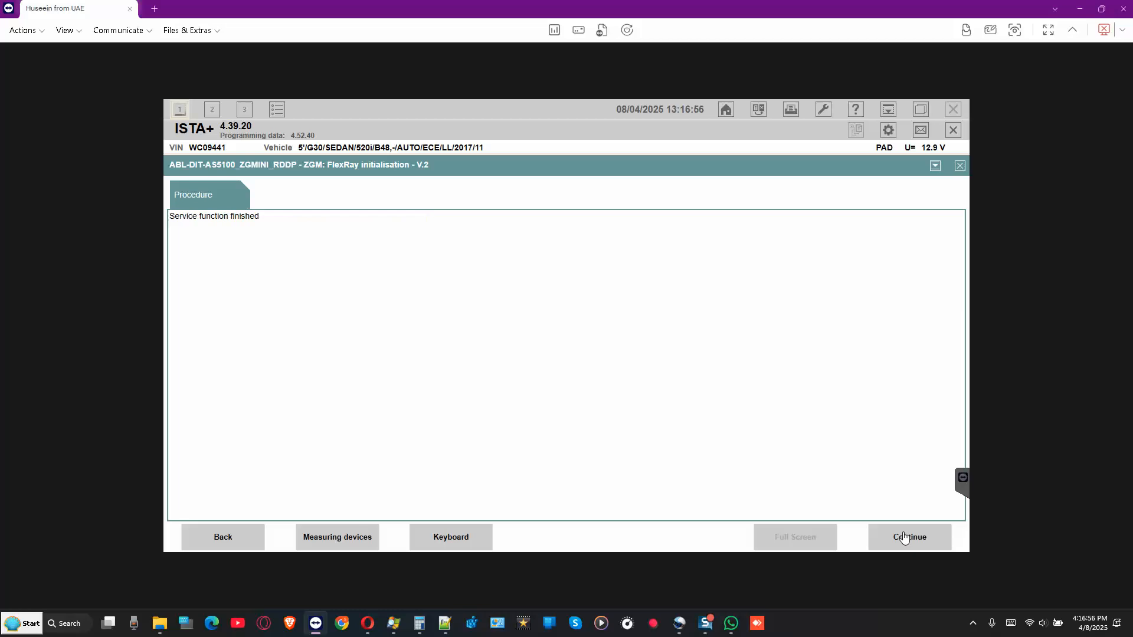
left_click(904, 538)
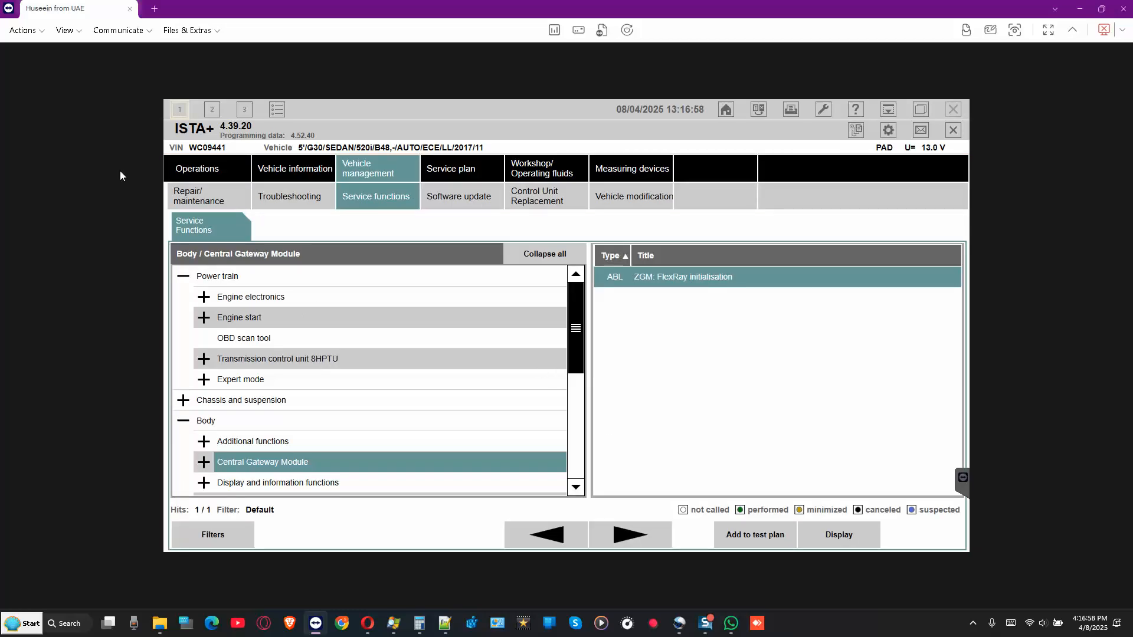
- Open the fault memory and inspect the ACSM and SWW transport mode faults
left_click(312, 200)
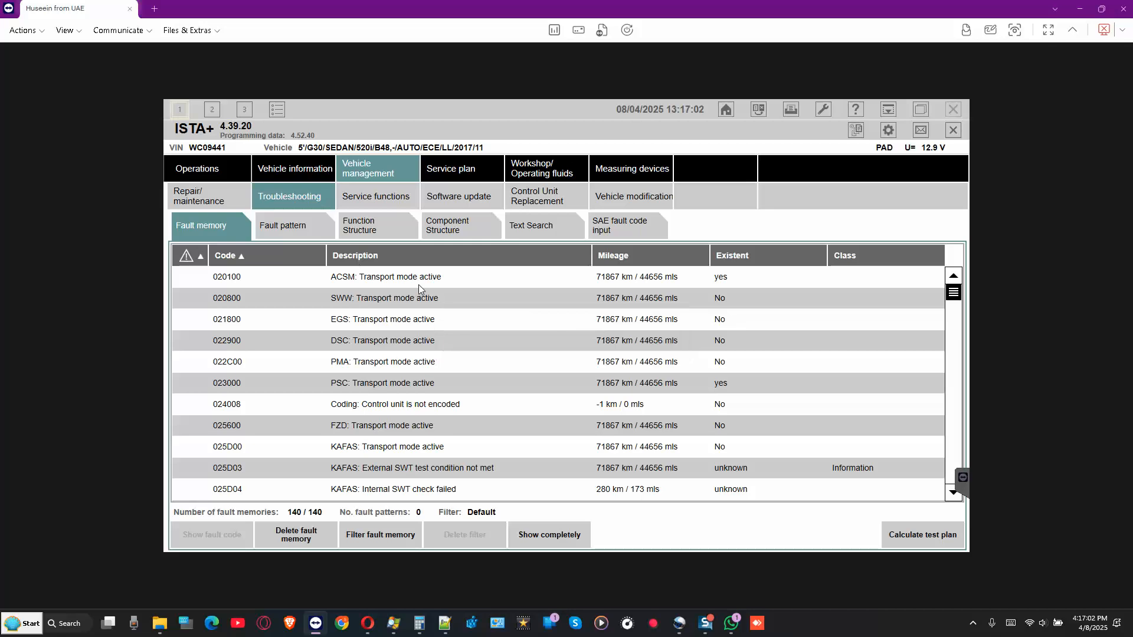
left_click(325, 272)
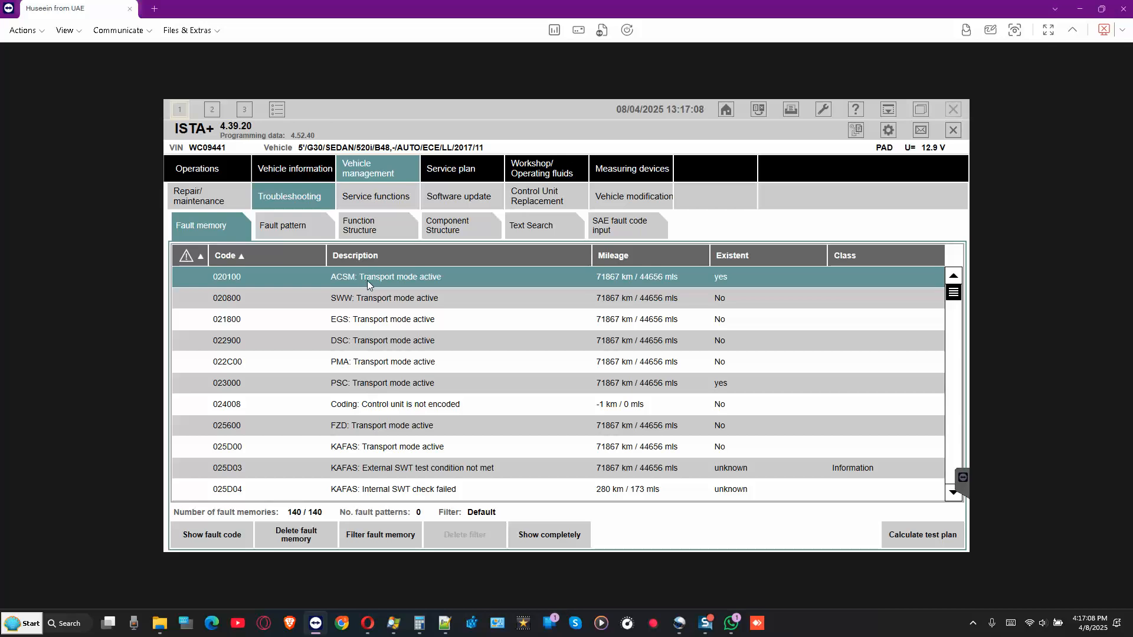
left_click(442, 303)
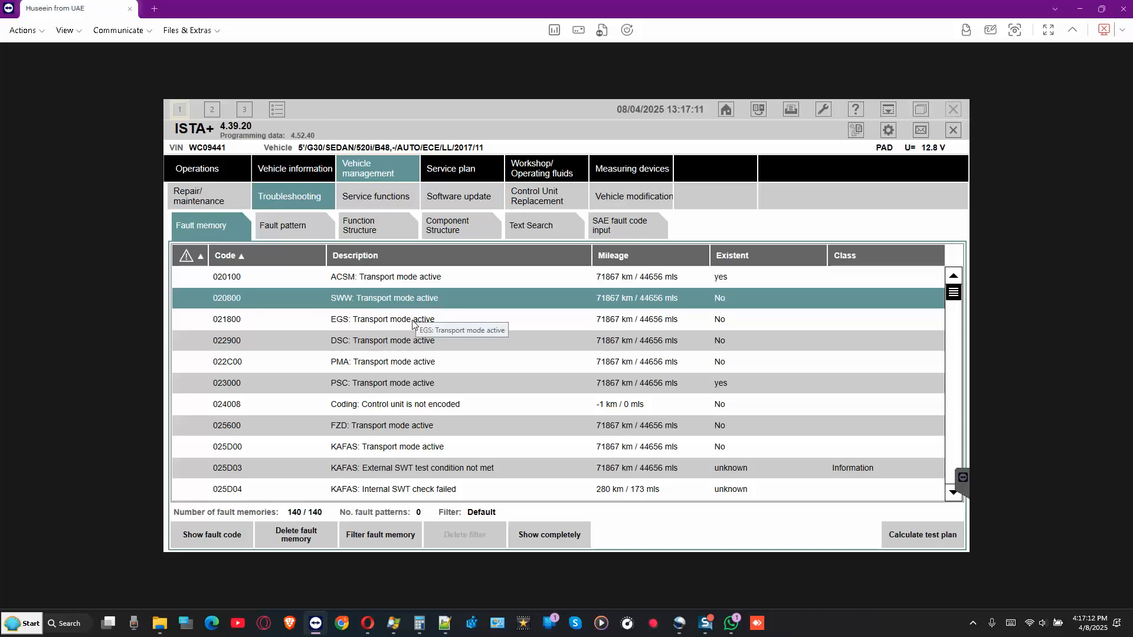
- Sort the 140 faults by Existent and browse them, checking D90D68 and D90D39
left_click(735, 259)
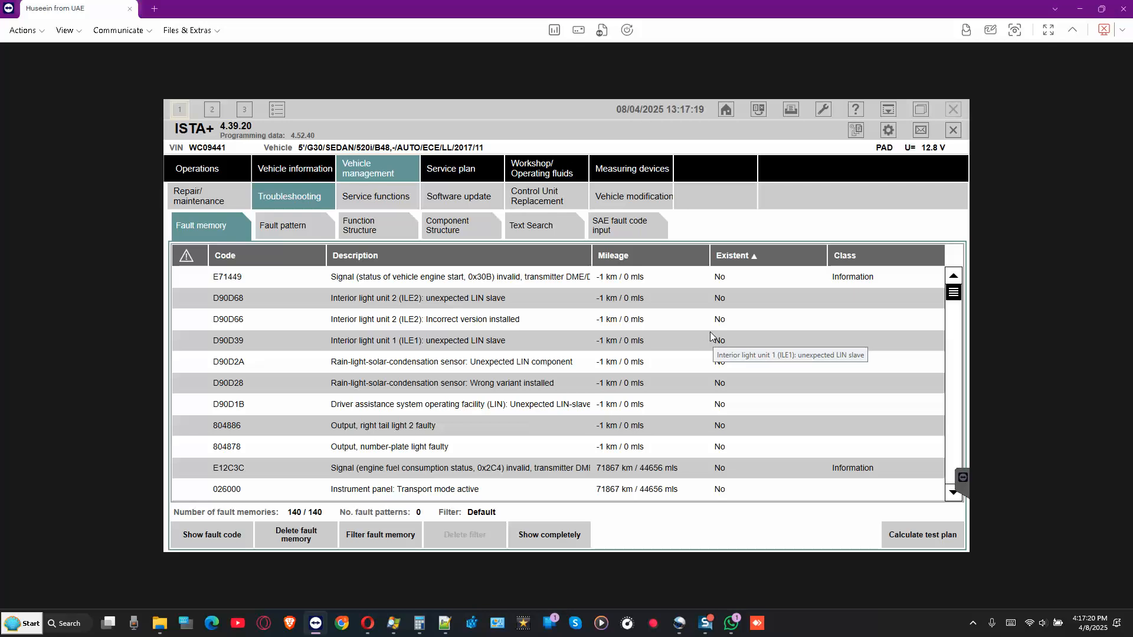
left_click(509, 299)
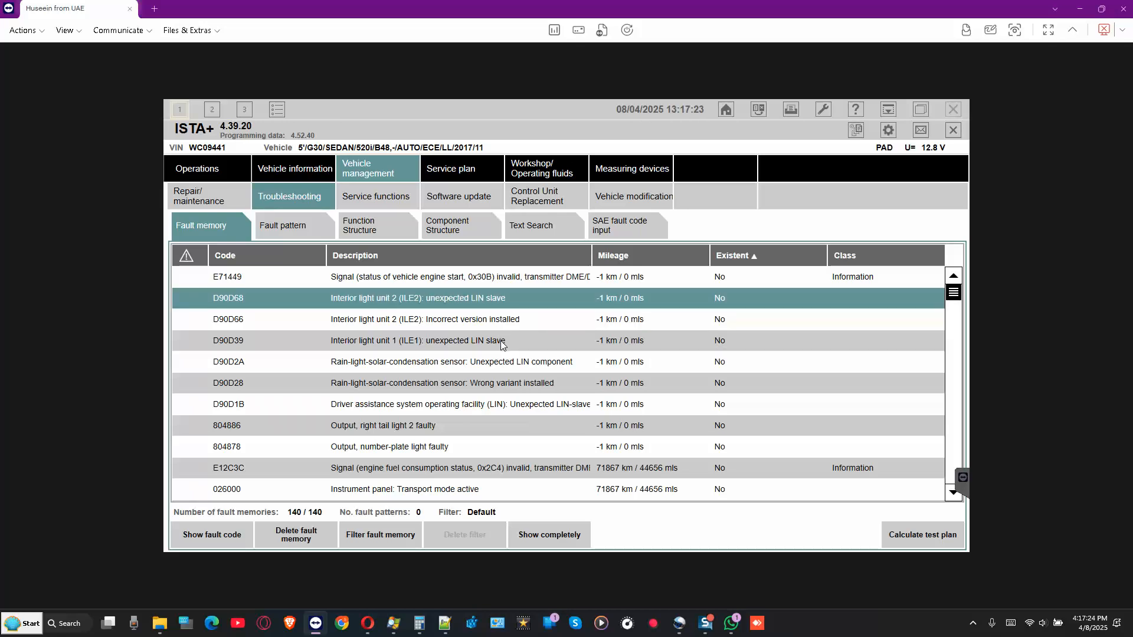
left_click(502, 343)
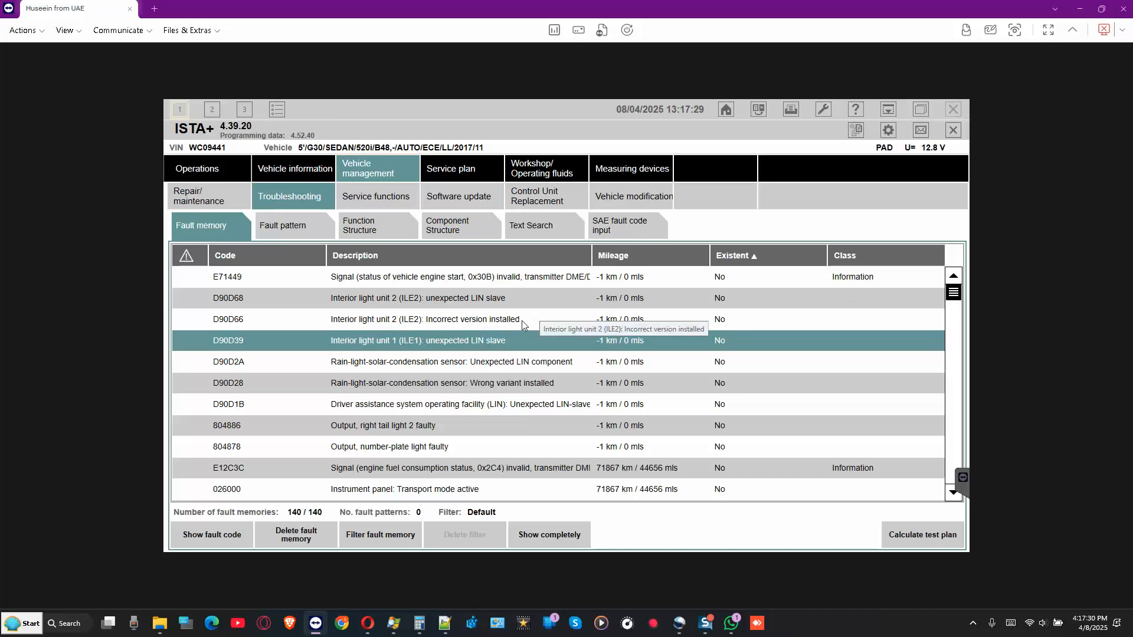
scroll(510, 331, "down", 1)
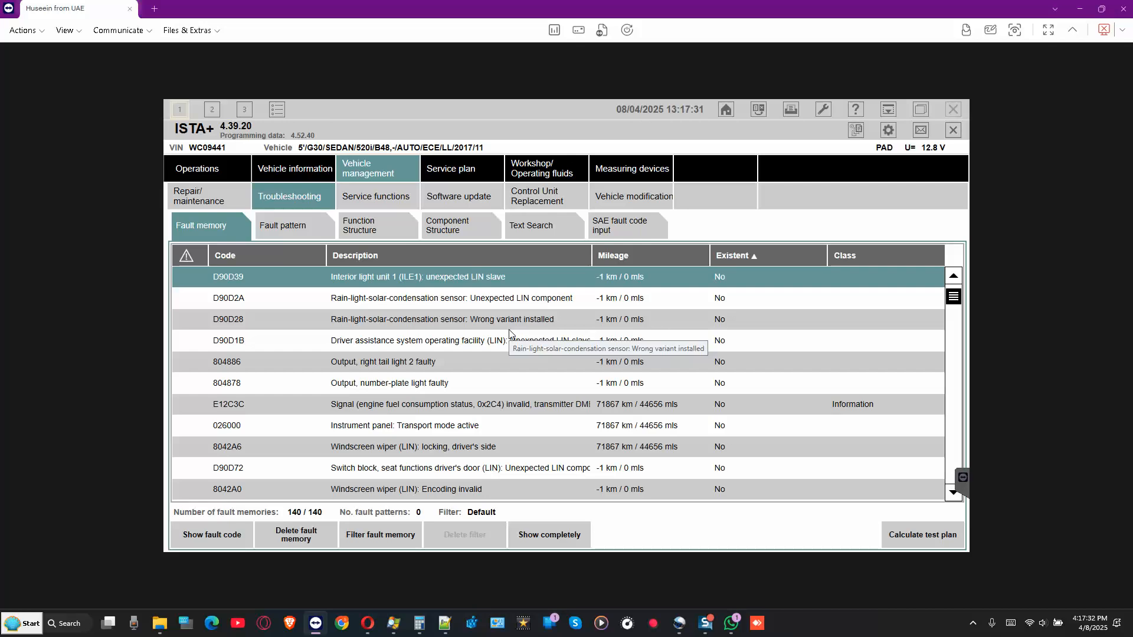
scroll(510, 331, "down", 3)
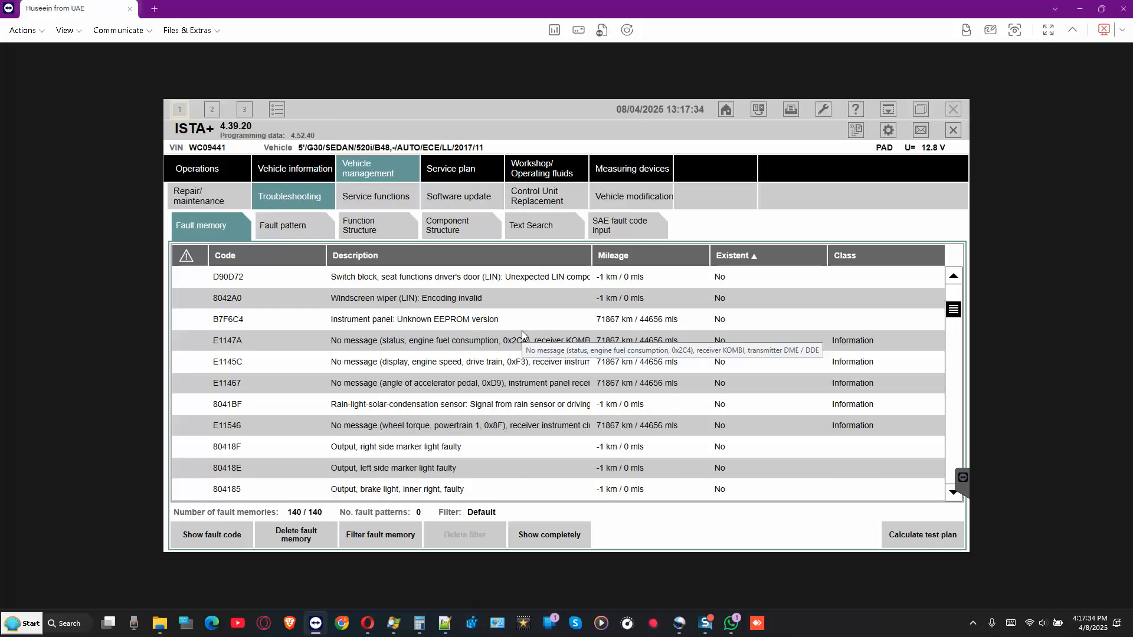
scroll(522, 331, "down", 2)
scroll(521, 331, "down", 4)
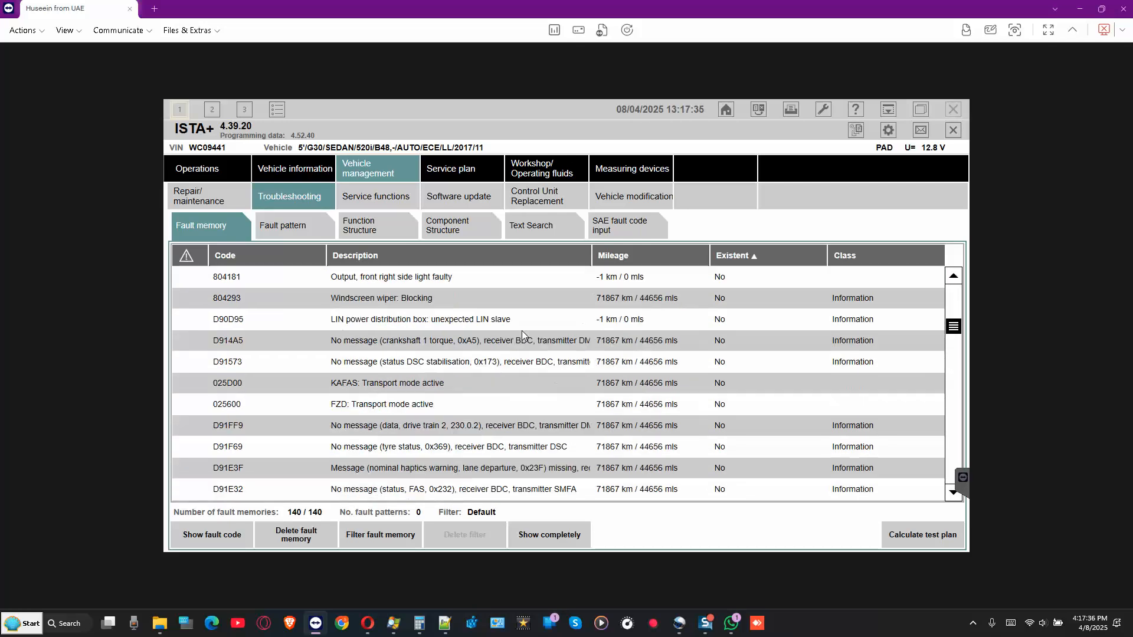
scroll(523, 335, "down", 1)
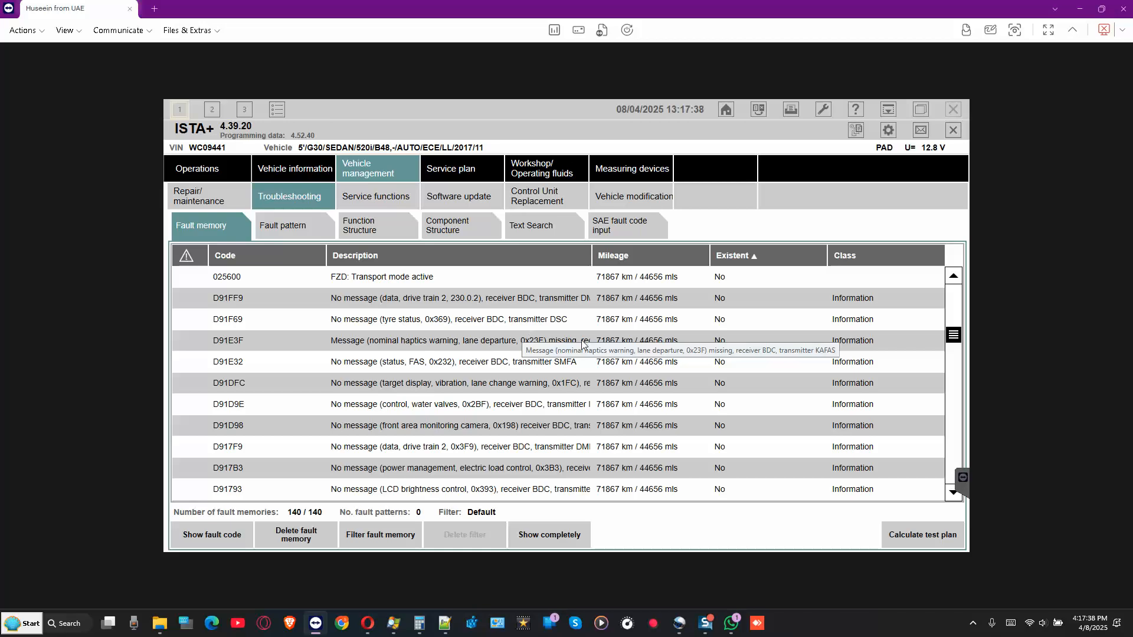
scroll(582, 343, "down", 3)
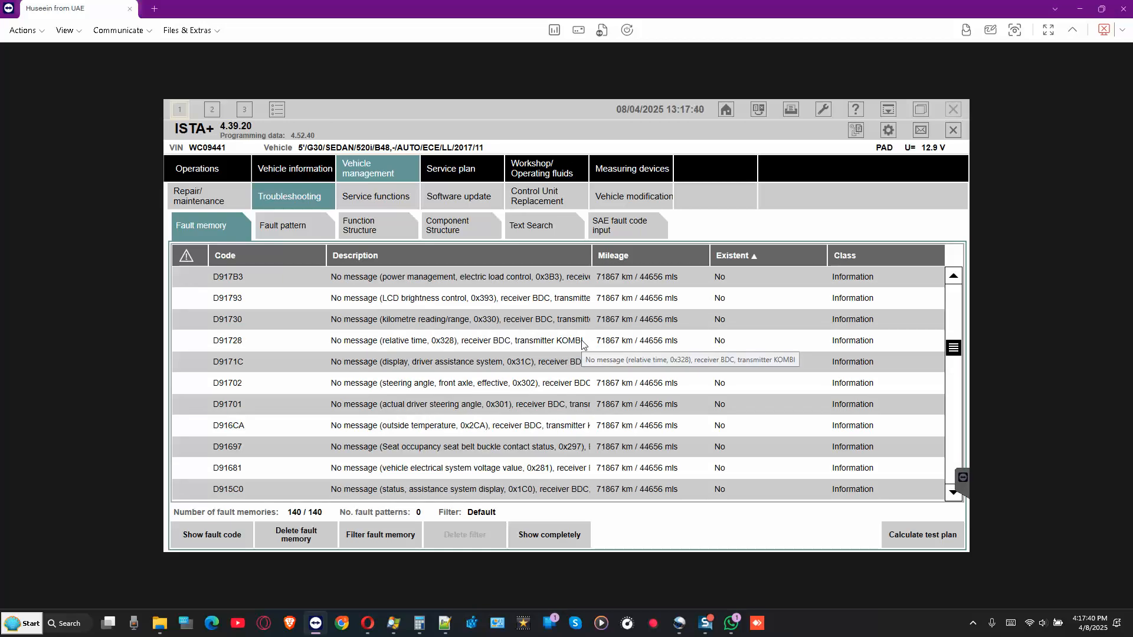
scroll(583, 344, "down", 3)
scroll(596, 362, "down", 5)
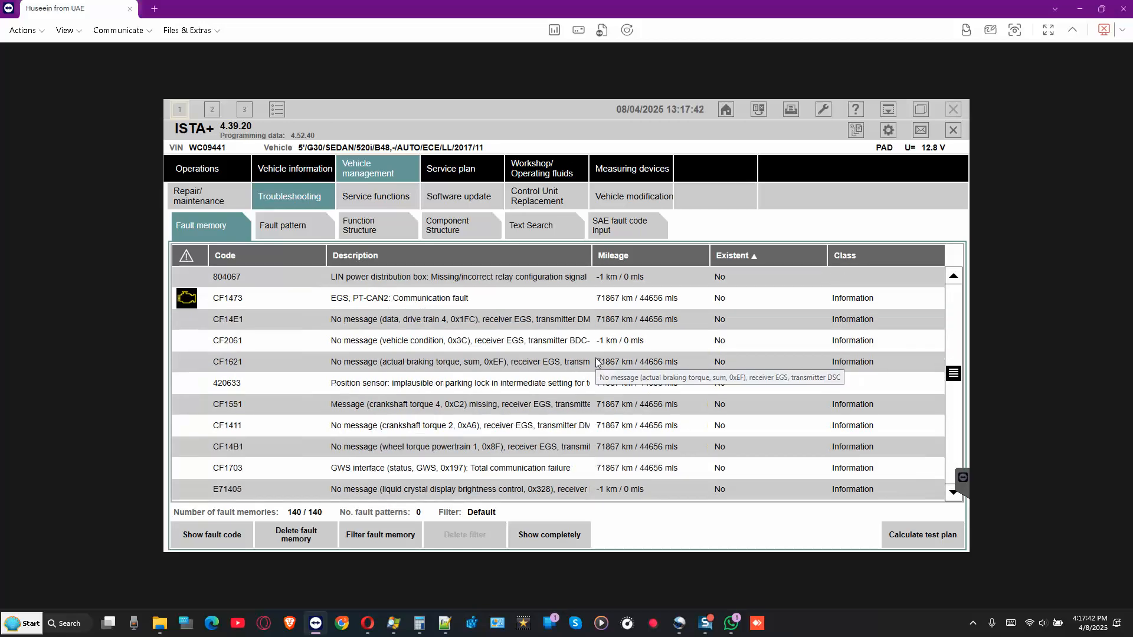
scroll(597, 363, "down", 5)
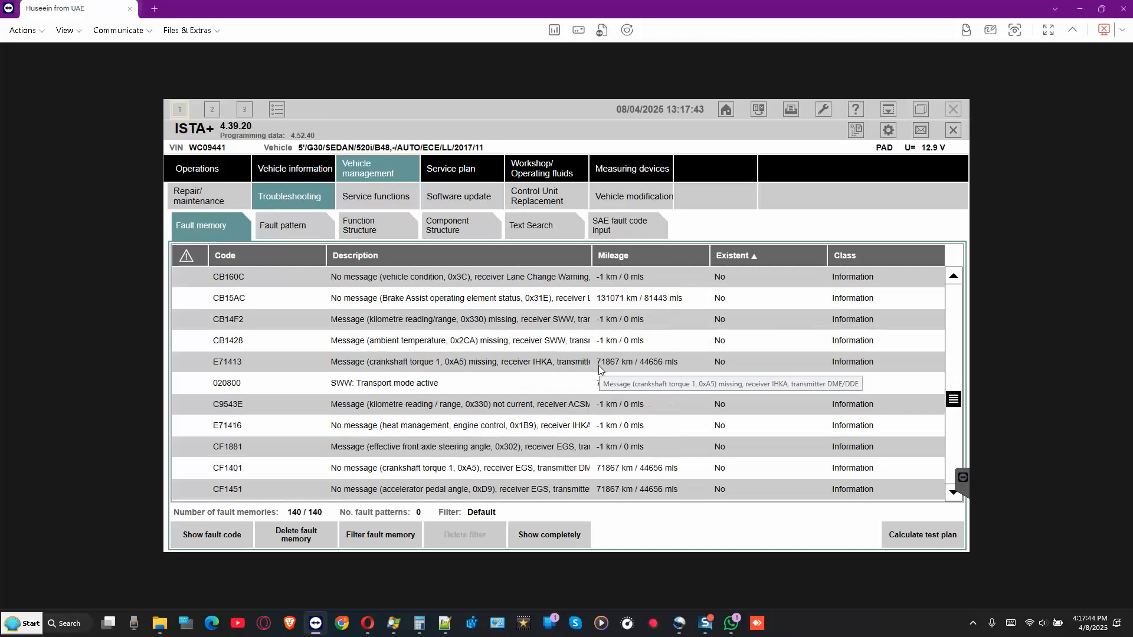
scroll(597, 367, "down", 7)
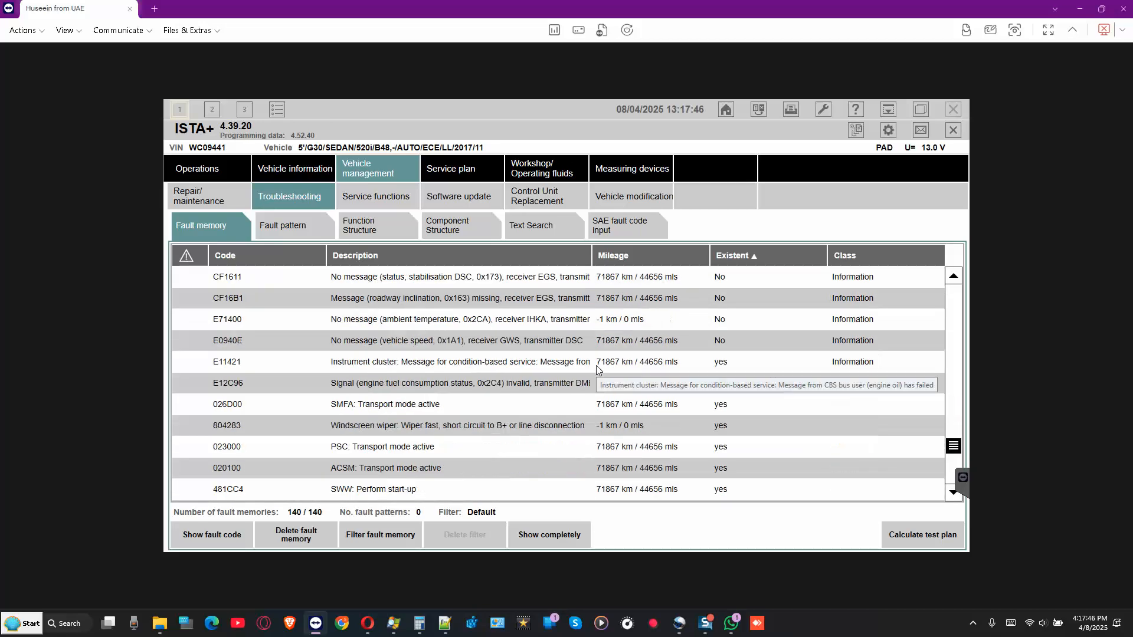
scroll(597, 369, "down", 4)
scroll(596, 369, "up", 3)
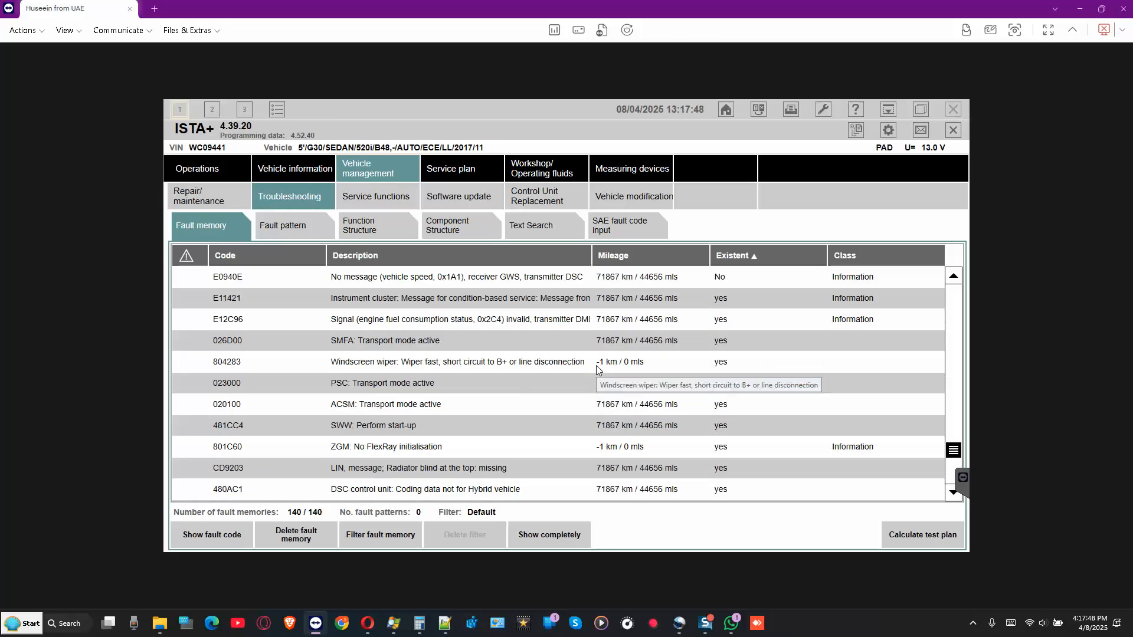
scroll(597, 368, "up", 2)
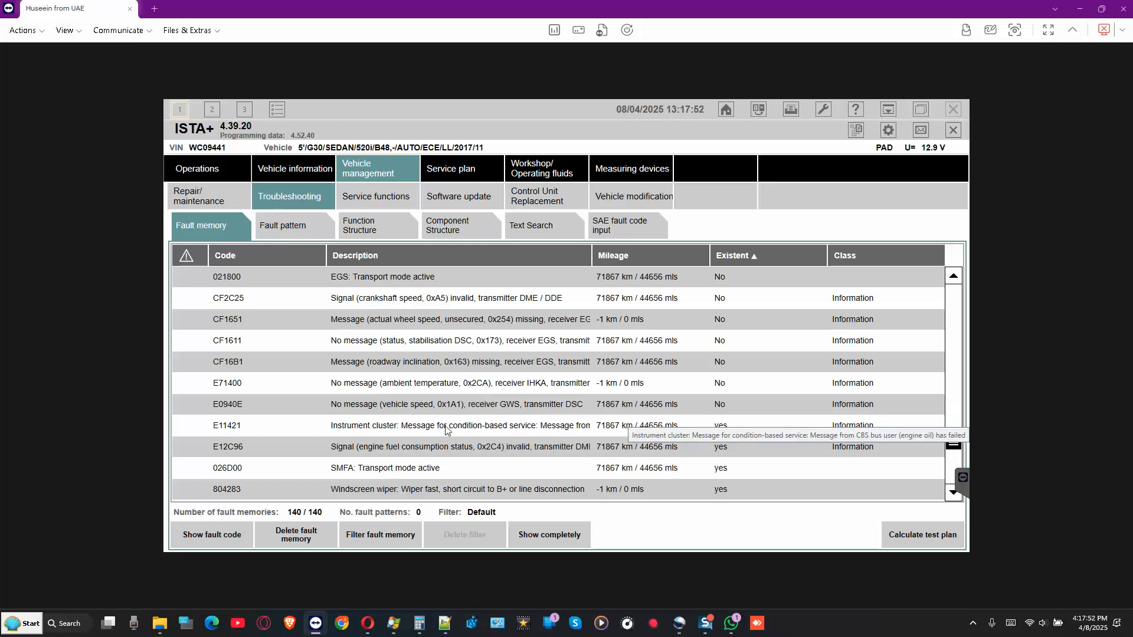
left_click(574, 432)
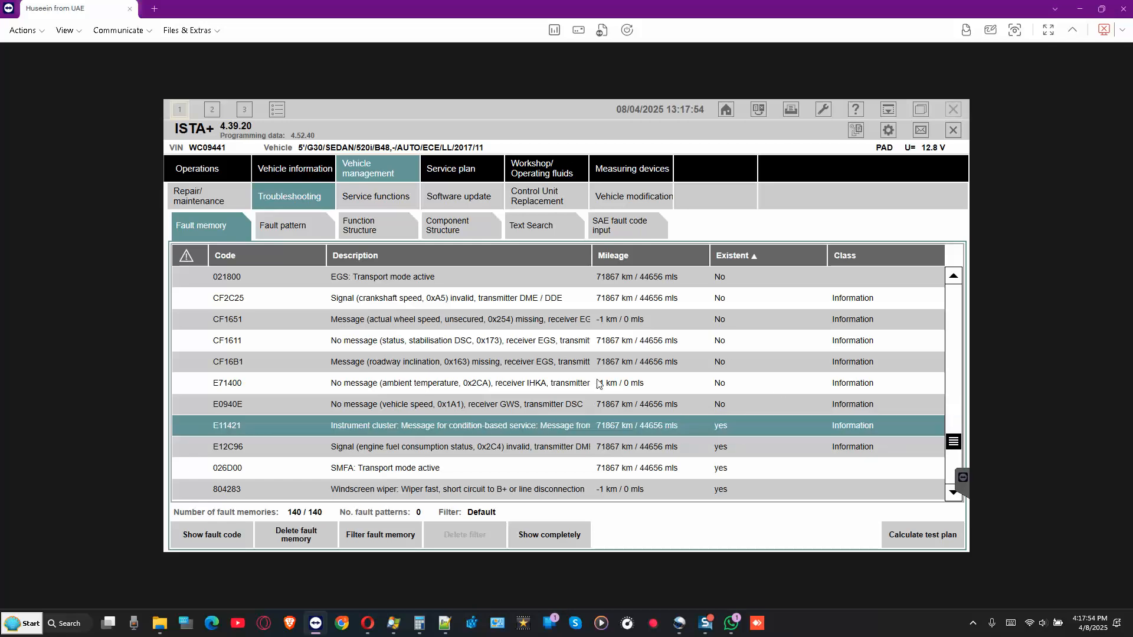
scroll(598, 383, "down", 2)
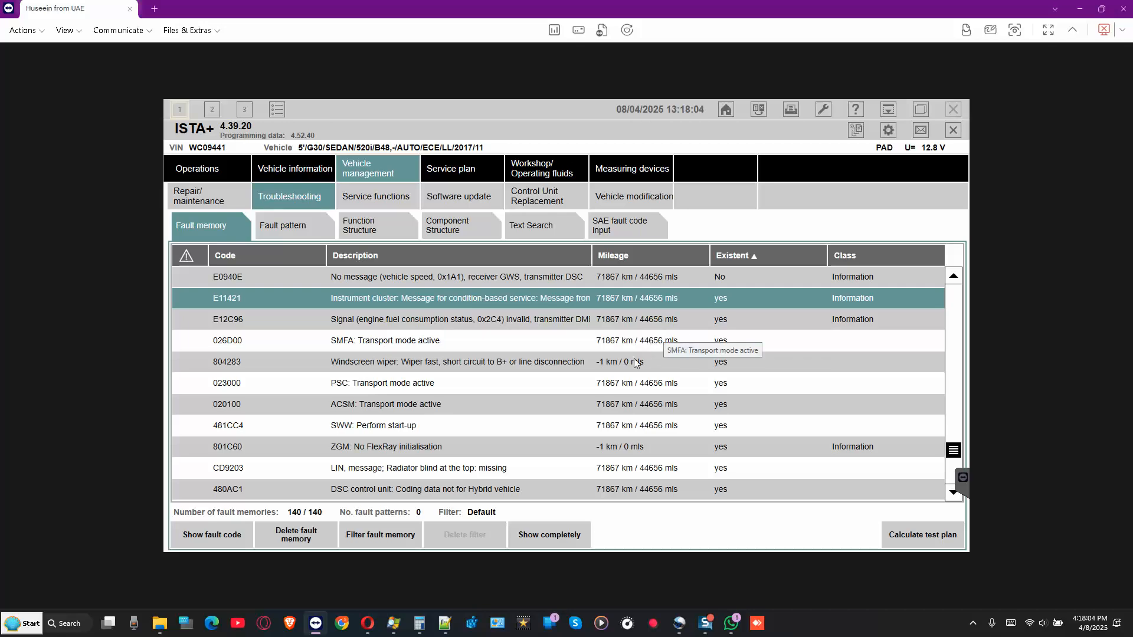
left_click(560, 366)
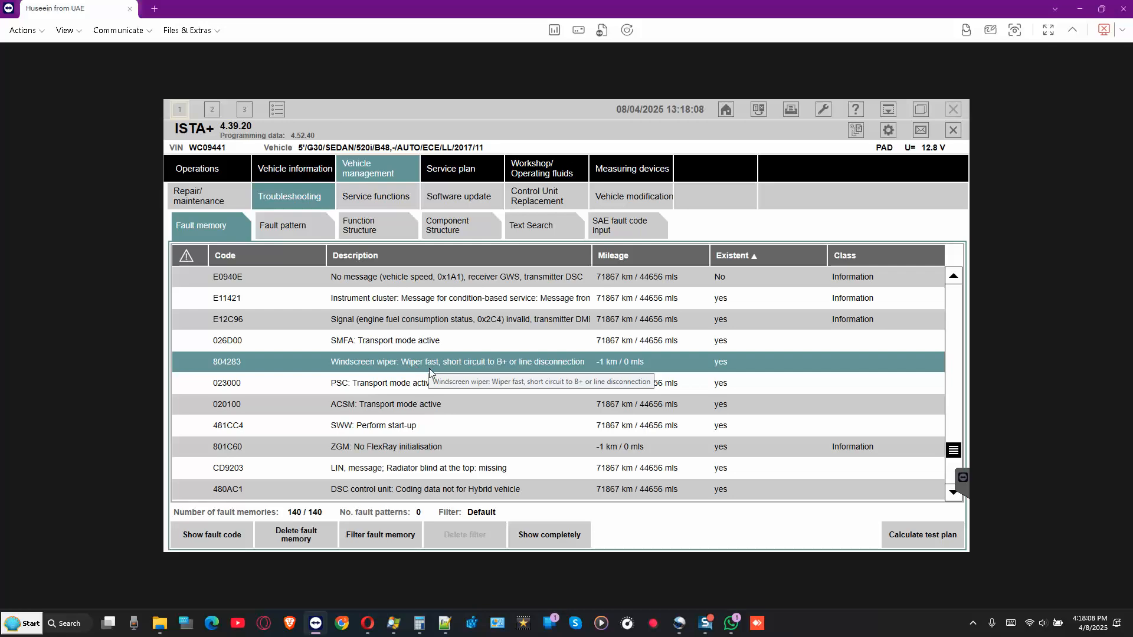
left_click(381, 385)
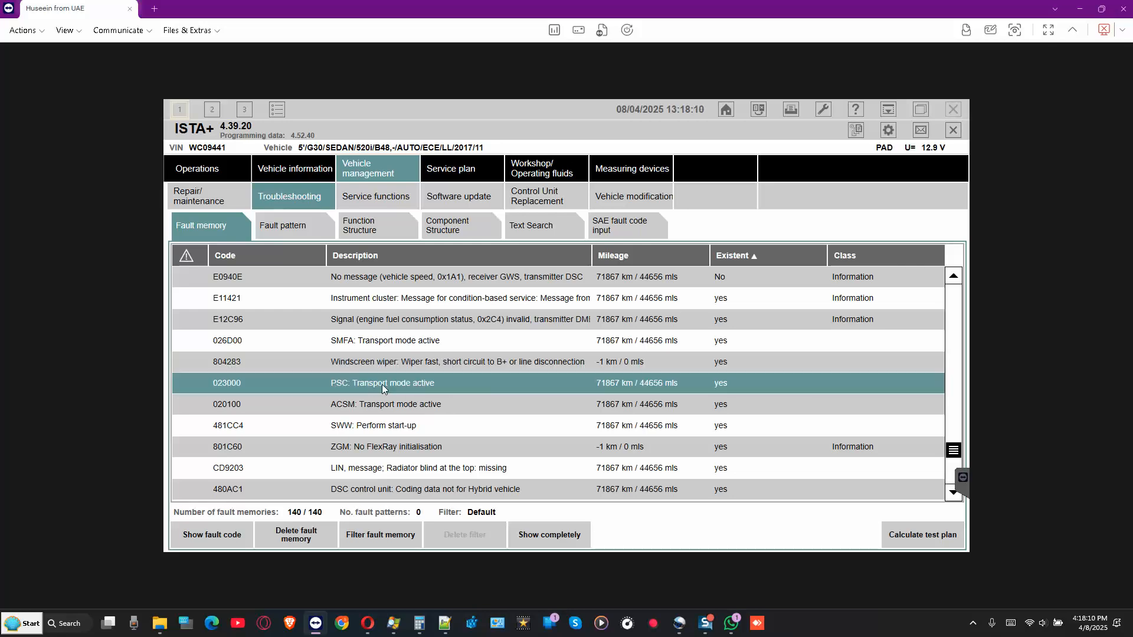
left_click(428, 404)
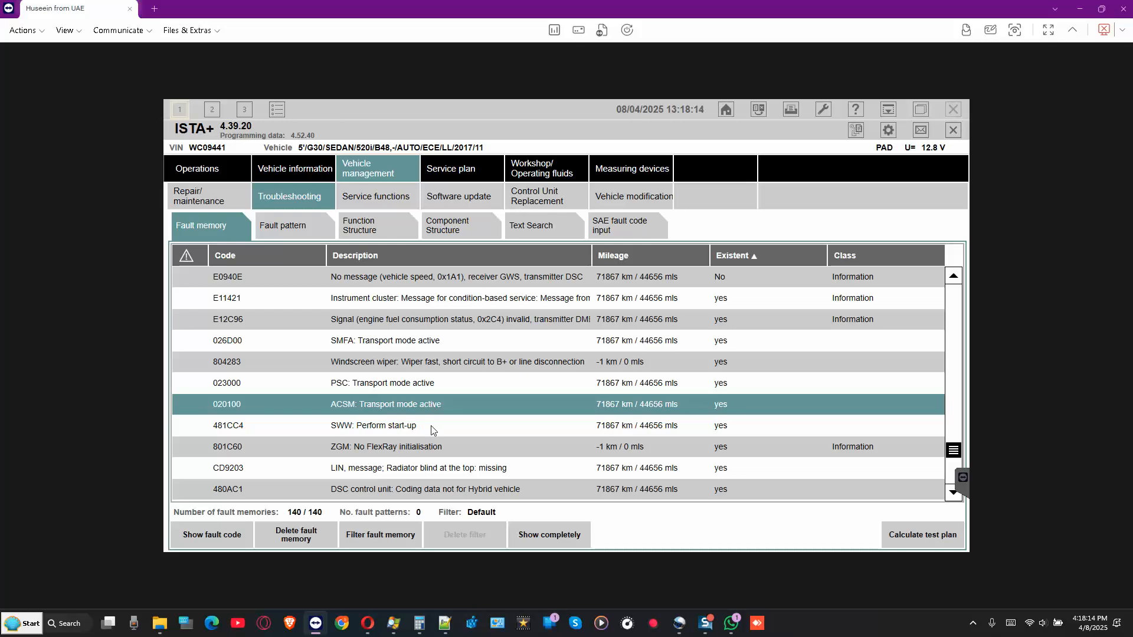
left_click(408, 426)
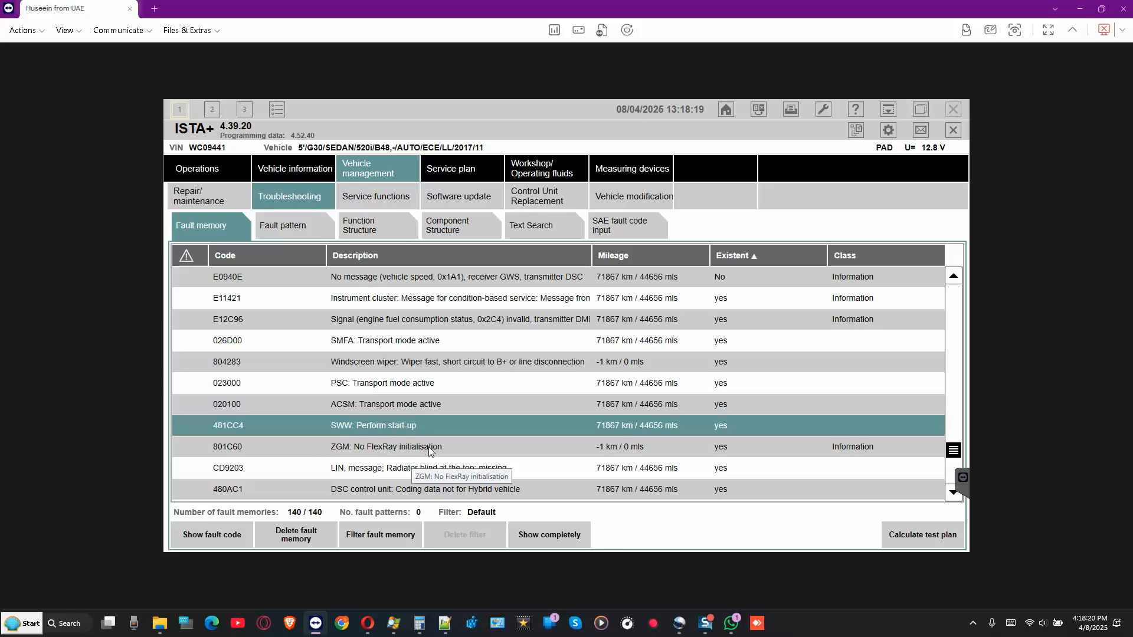
left_click(716, 450)
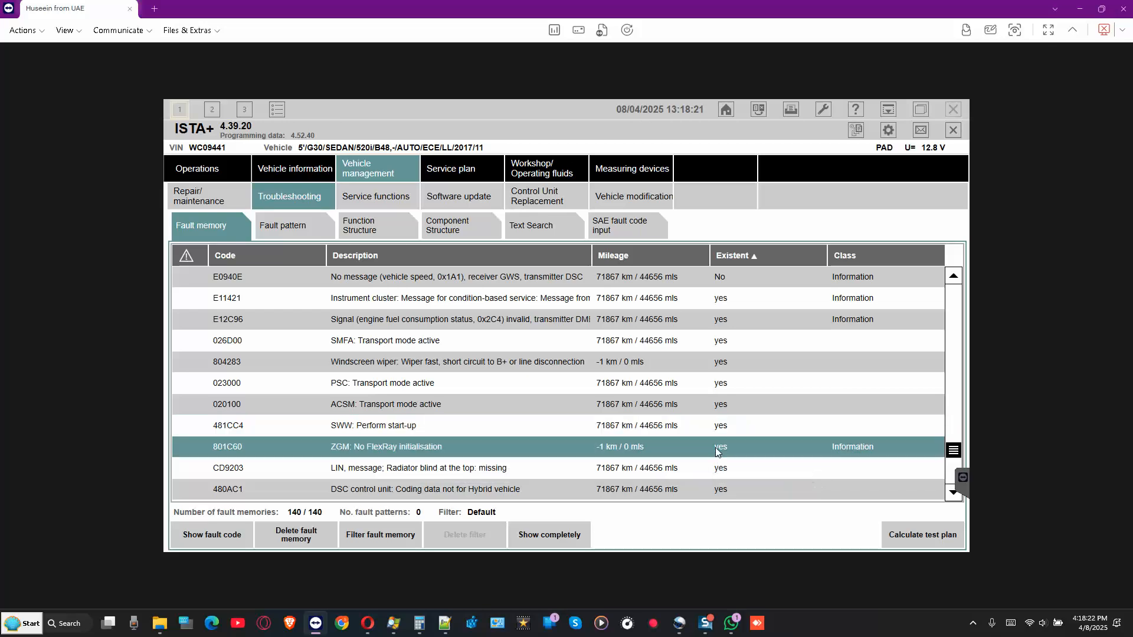
scroll(696, 397, "down", 1)
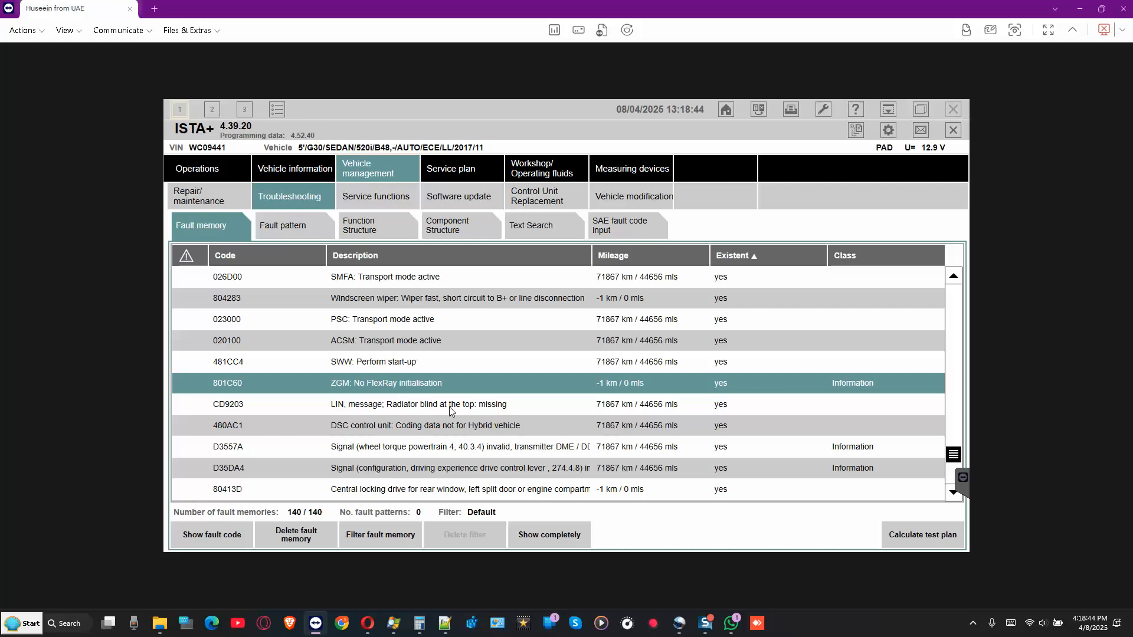
scroll(496, 409, "down", 2)
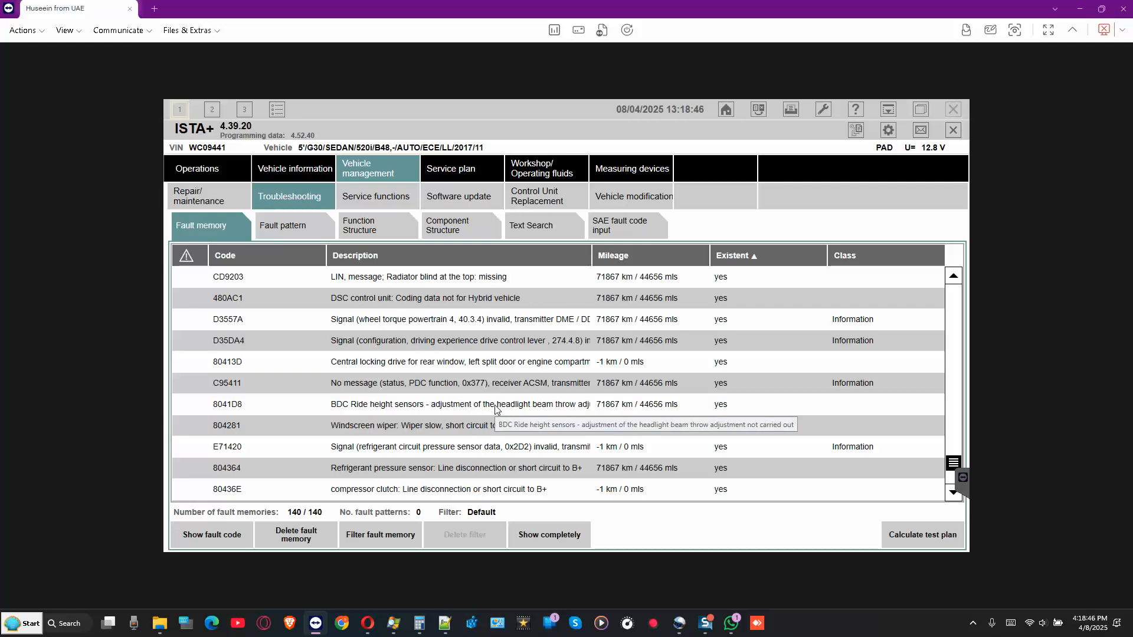
scroll(496, 408, "down", 1)
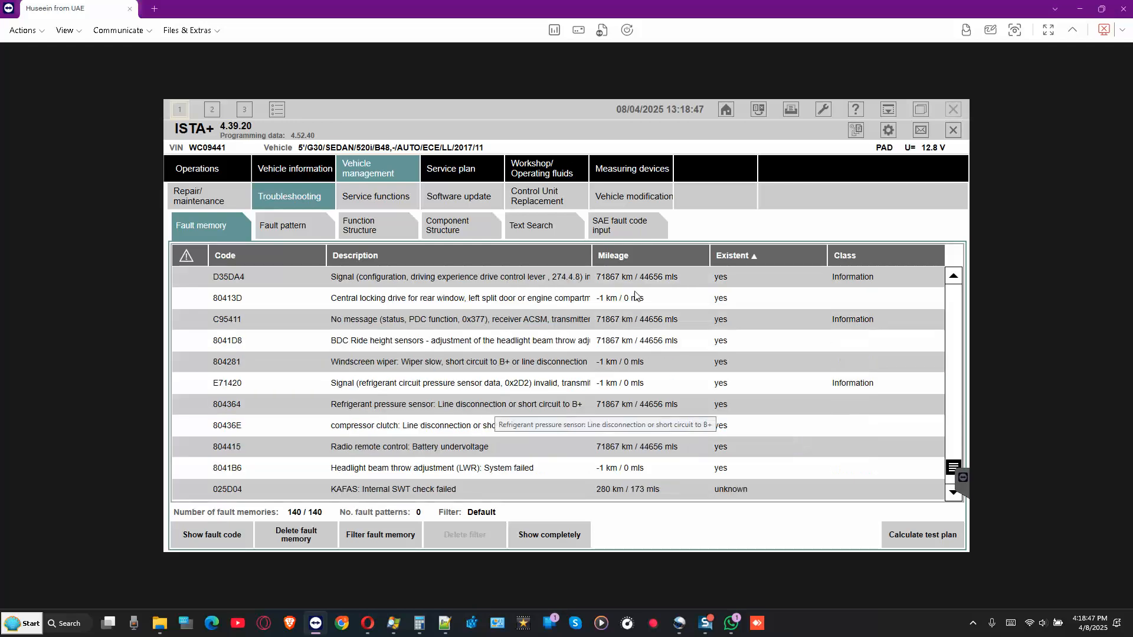
- Print the fault memory list using the default printer
left_click(789, 114)
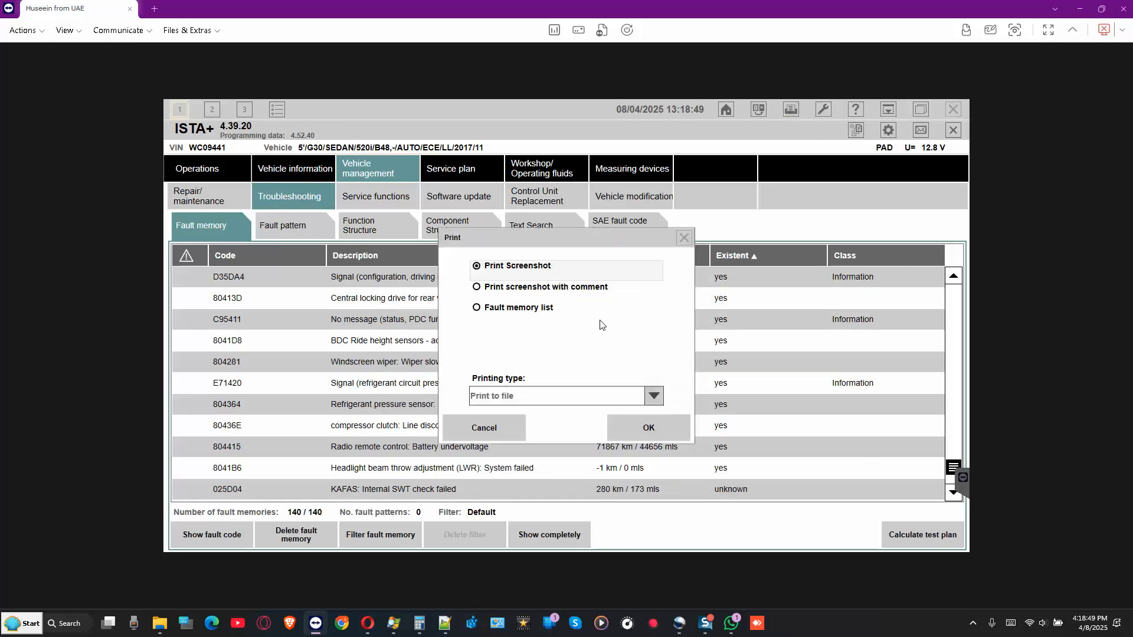
left_click(544, 318)
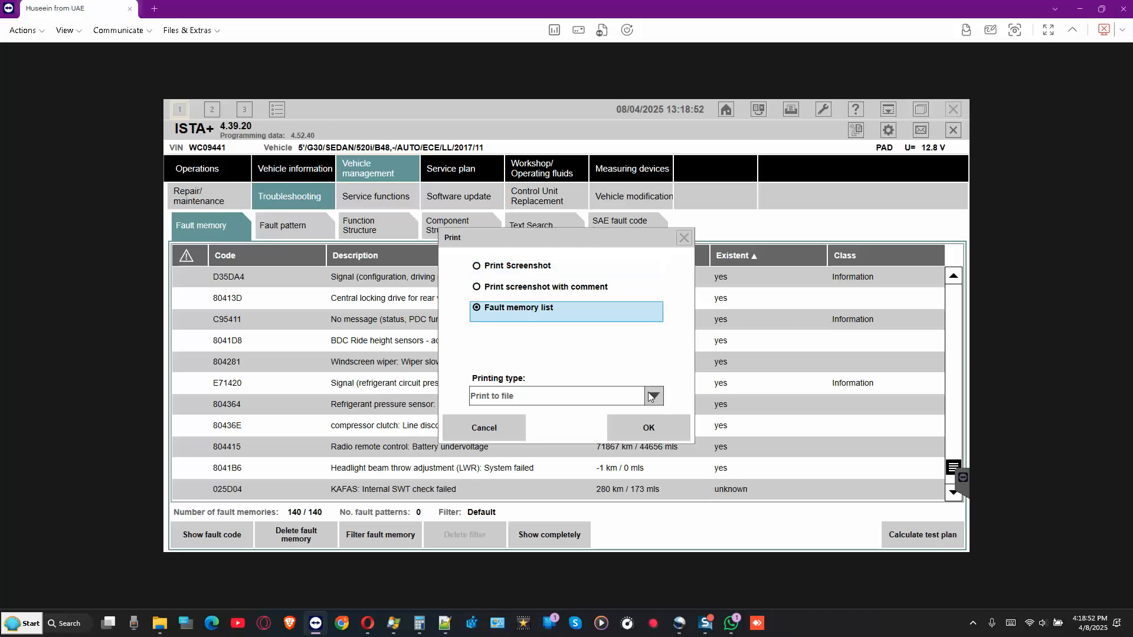
left_click(652, 397)
left_click(591, 435)
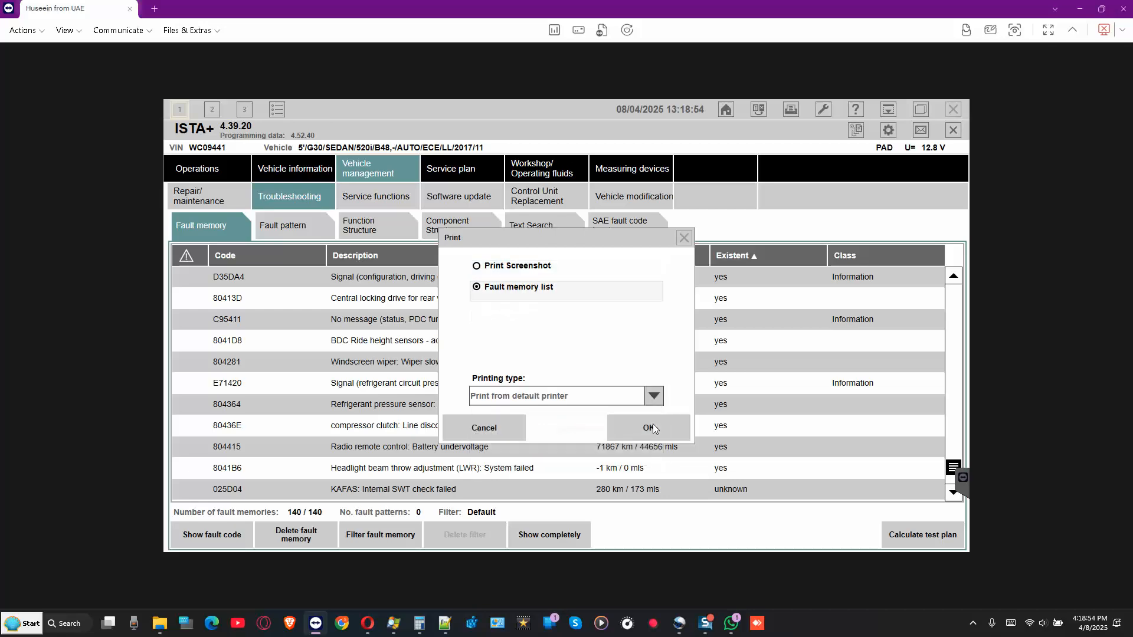
left_click(653, 428)
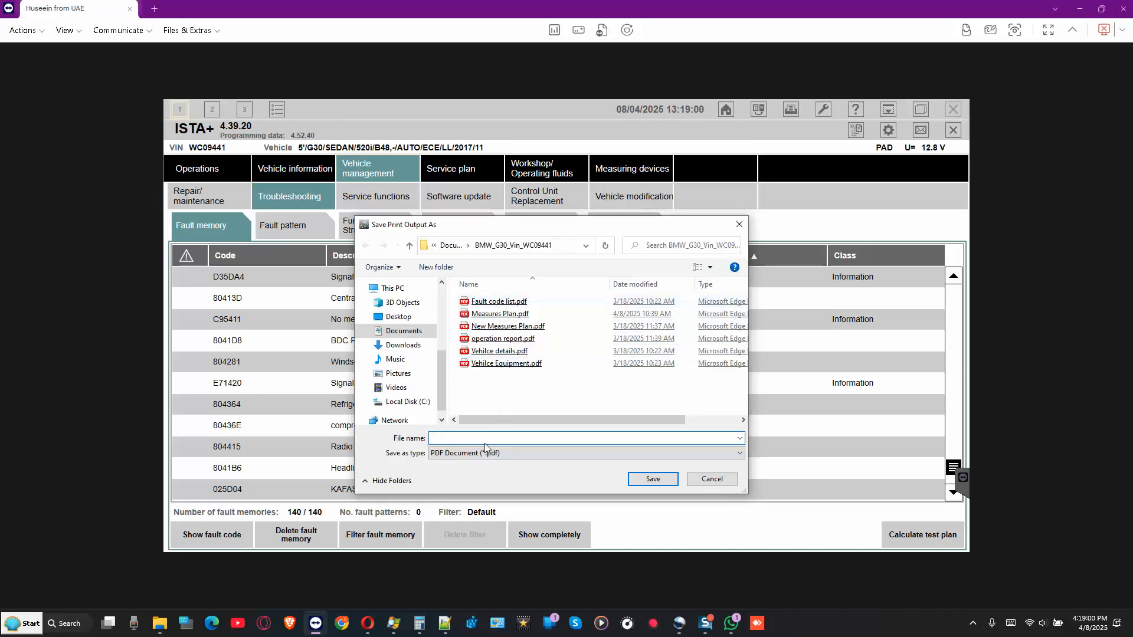
- Name the output file 'Fault code list_2.pdf' and save it
left_click(490, 302)
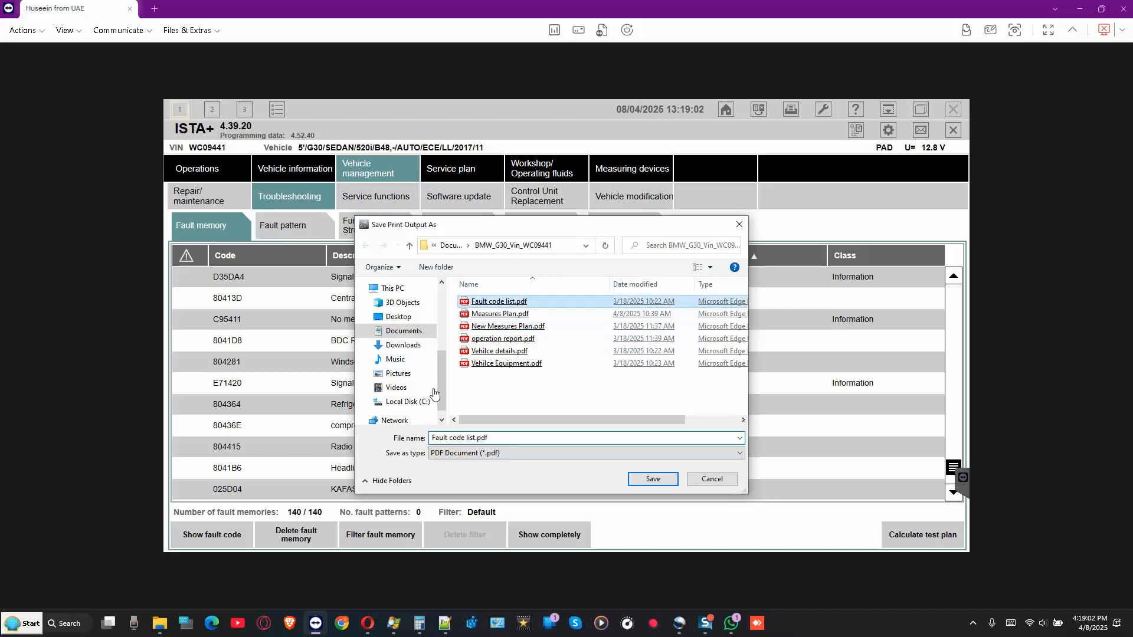
left_click(476, 440)
left_click(476, 440)
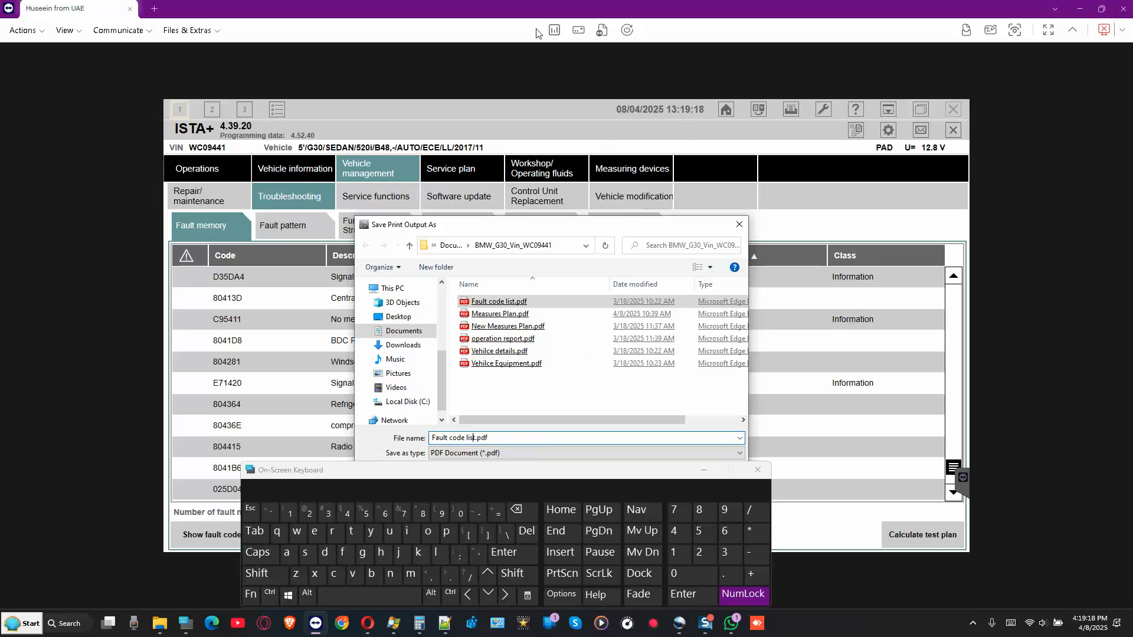
left_click(535, 111)
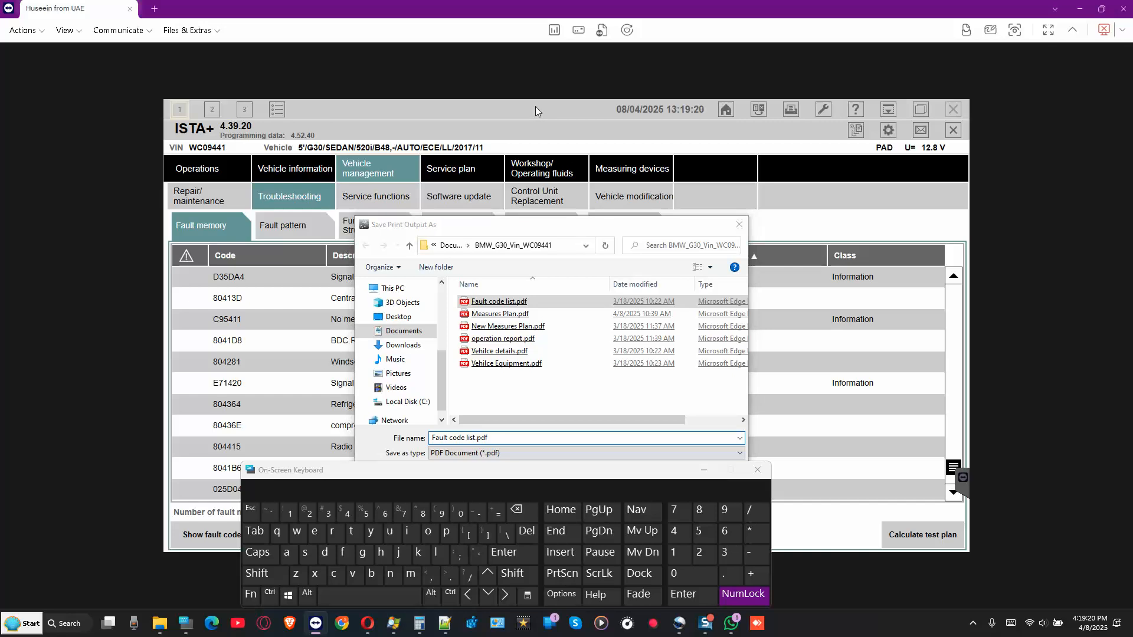
left_click(507, 596)
left_click(512, 574)
left_click(478, 512)
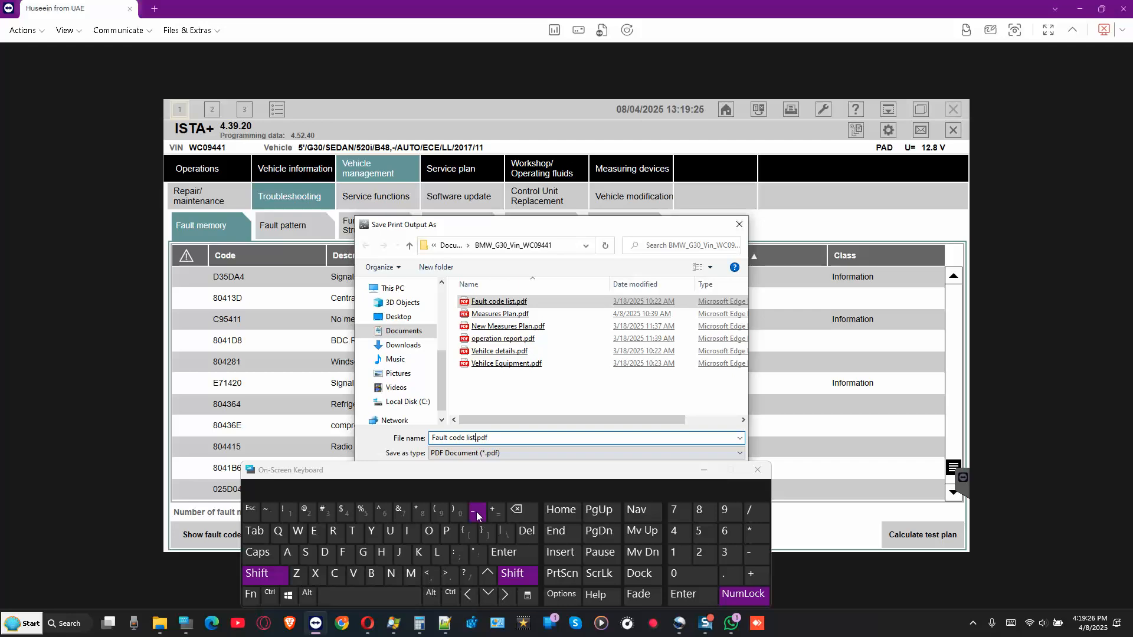
left_click(312, 511)
left_click(758, 470)
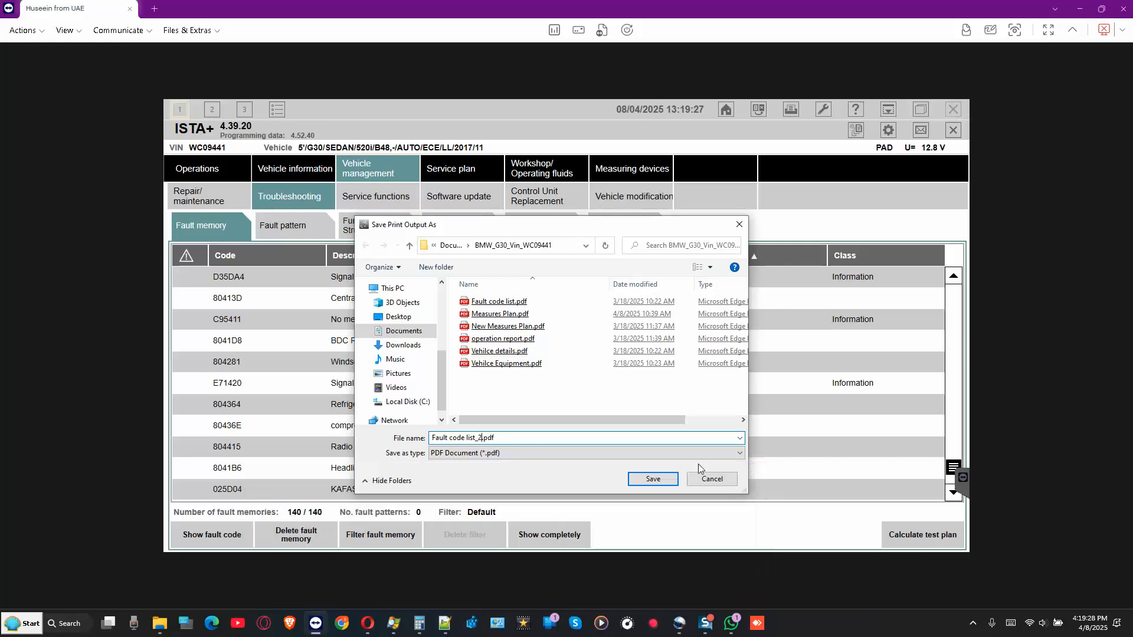
left_click(653, 478)
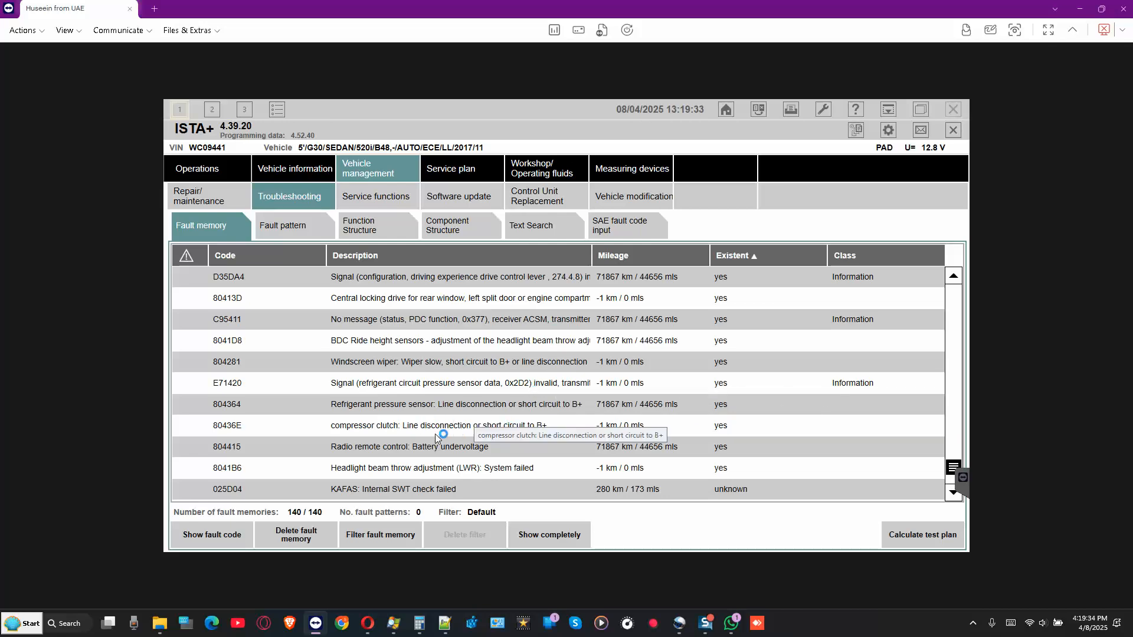
- Mark compressor clutch fault 80436E, then switch back to the Service Functions tree
left_click(551, 426)
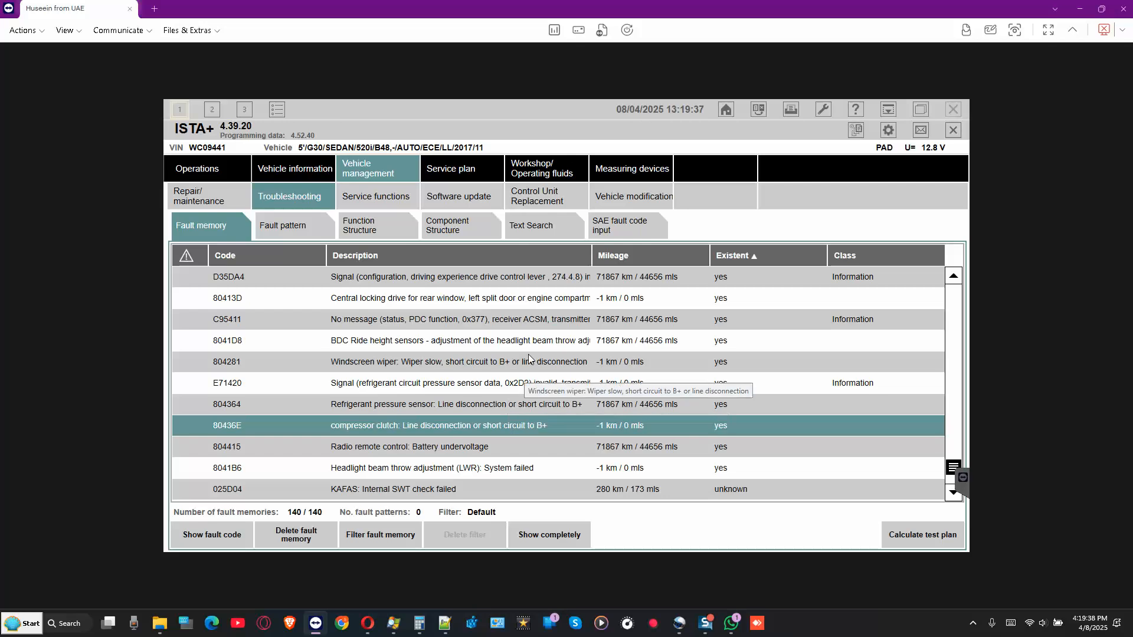
scroll(529, 354, "down", 2)
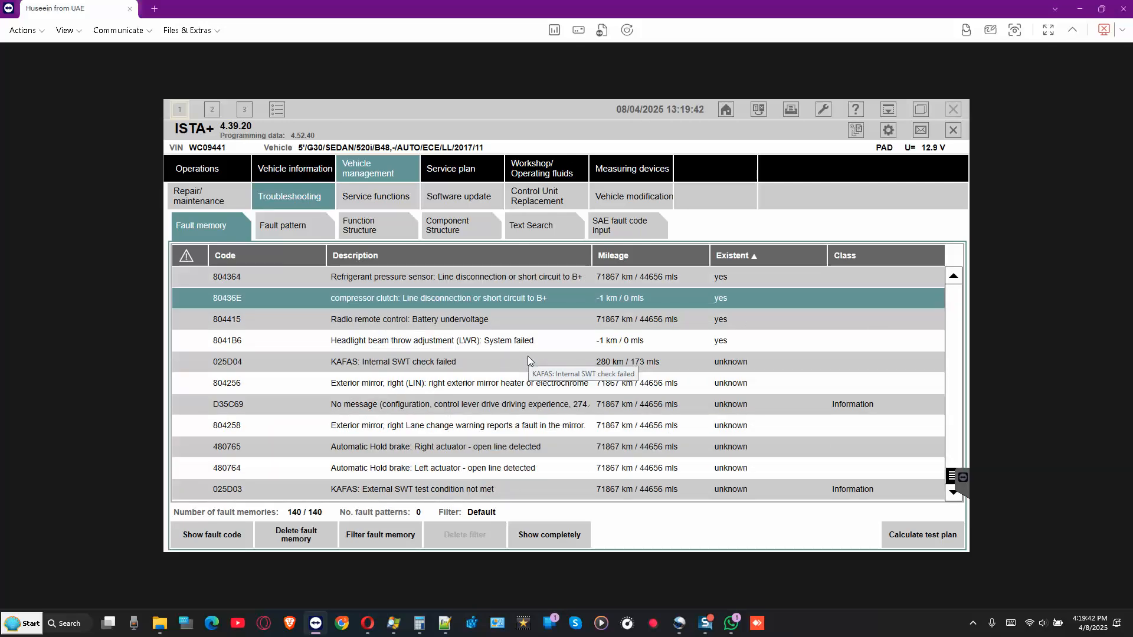
scroll(528, 356, "up", 4)
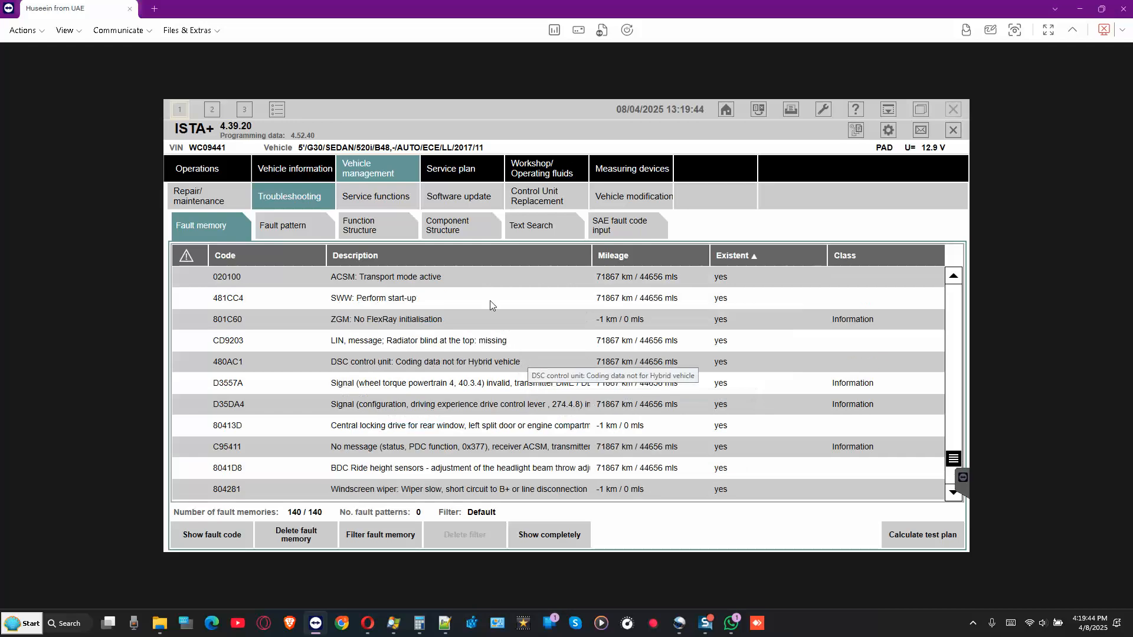
left_click(385, 199)
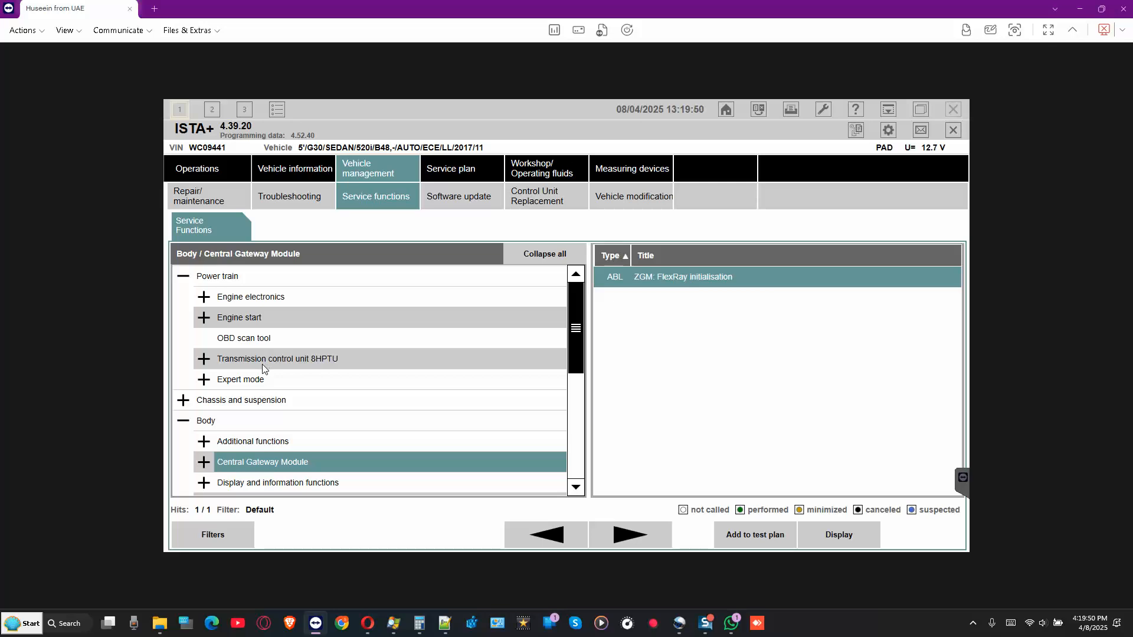
- Scroll down to and open the Maintenance and pre-delivery check category
scroll(266, 366, "down", 4)
scroll(279, 361, "down", 2)
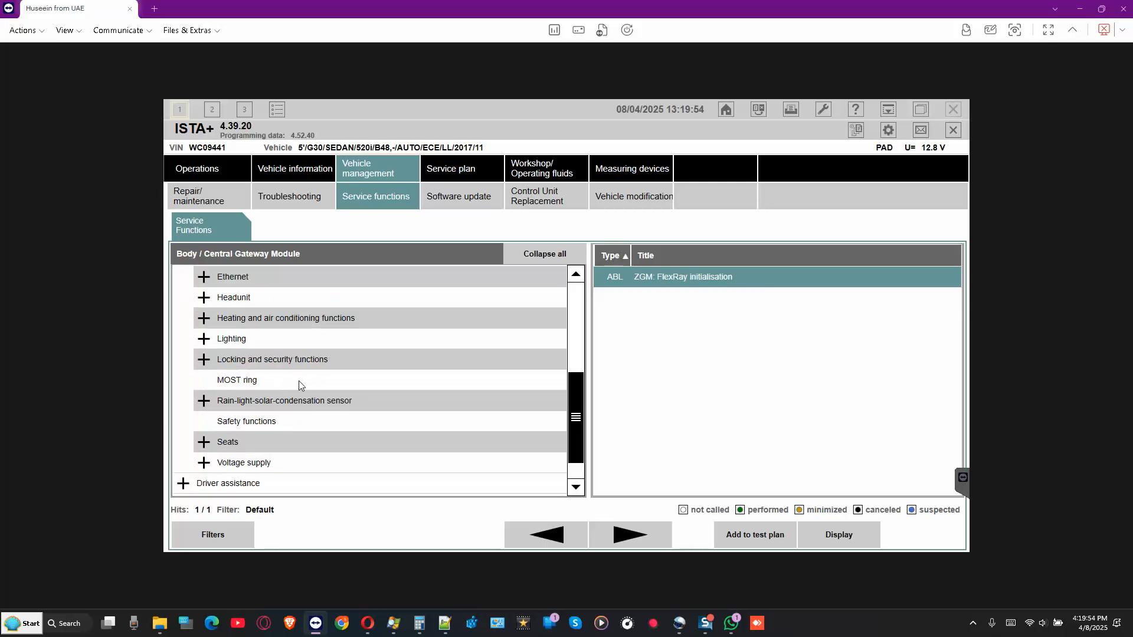
scroll(299, 381, "down", 2)
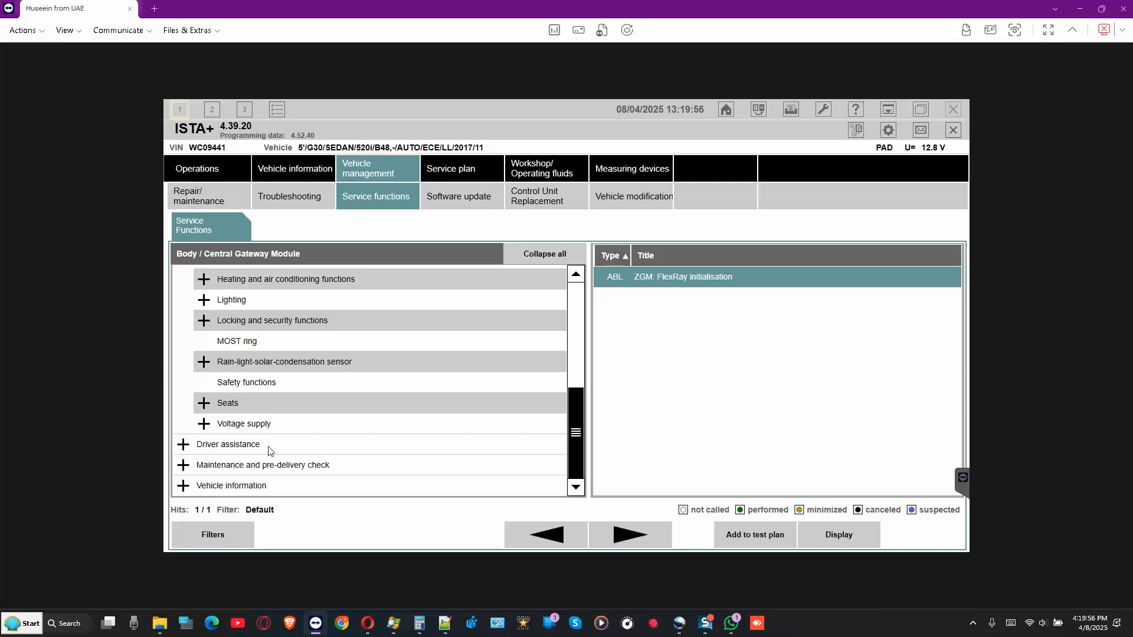
left_click(278, 465)
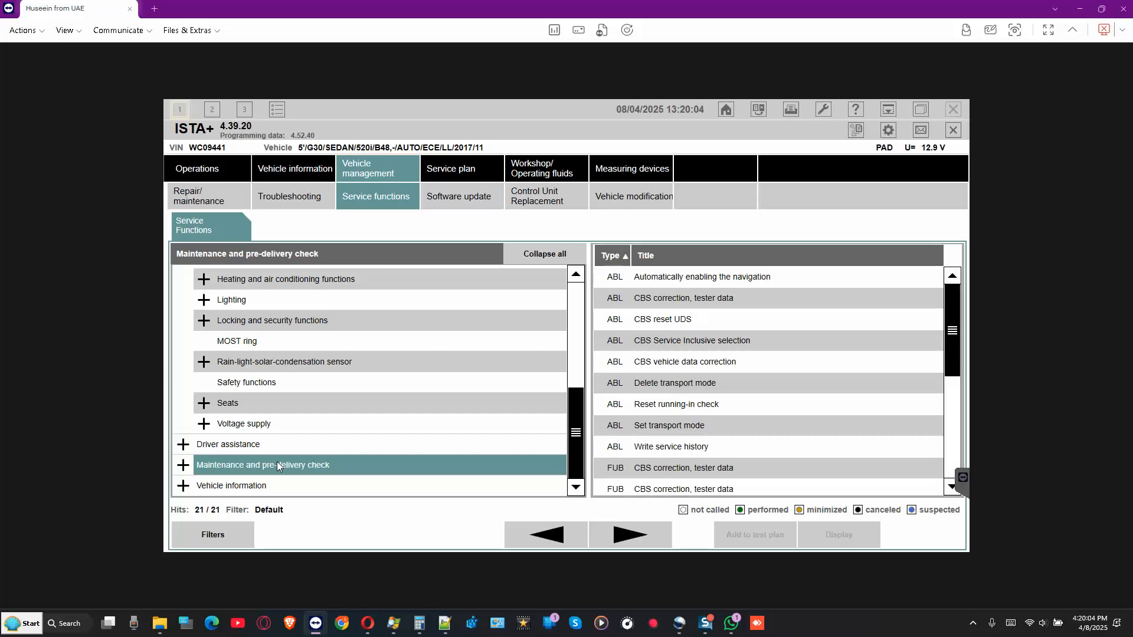
- Select Delete transport mode and display its procedure
left_click(703, 426)
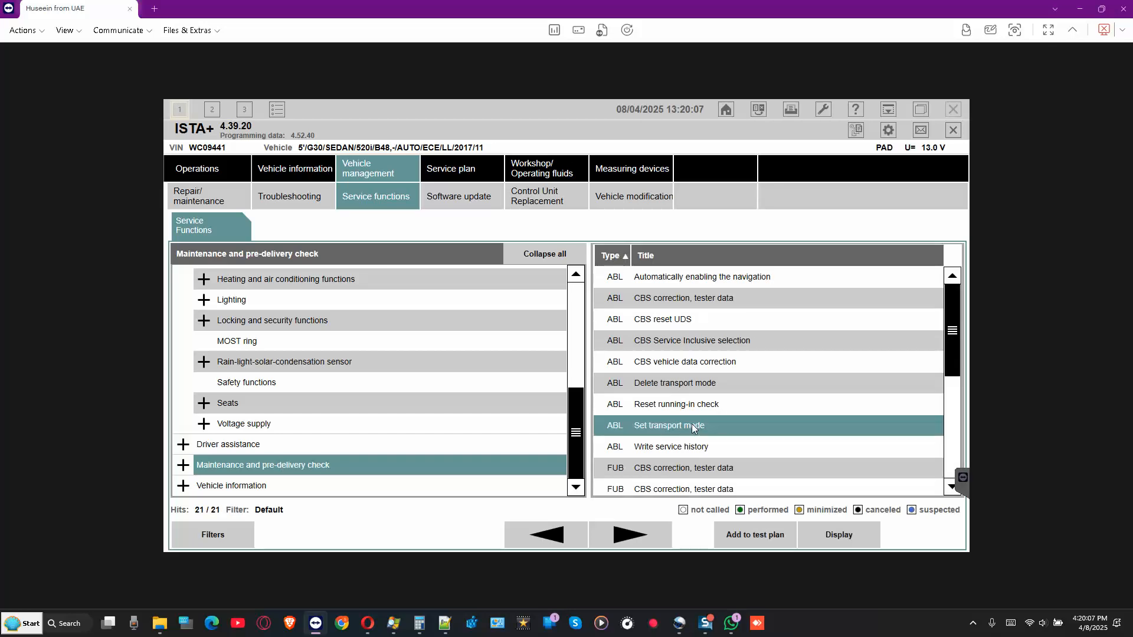
left_click(695, 382)
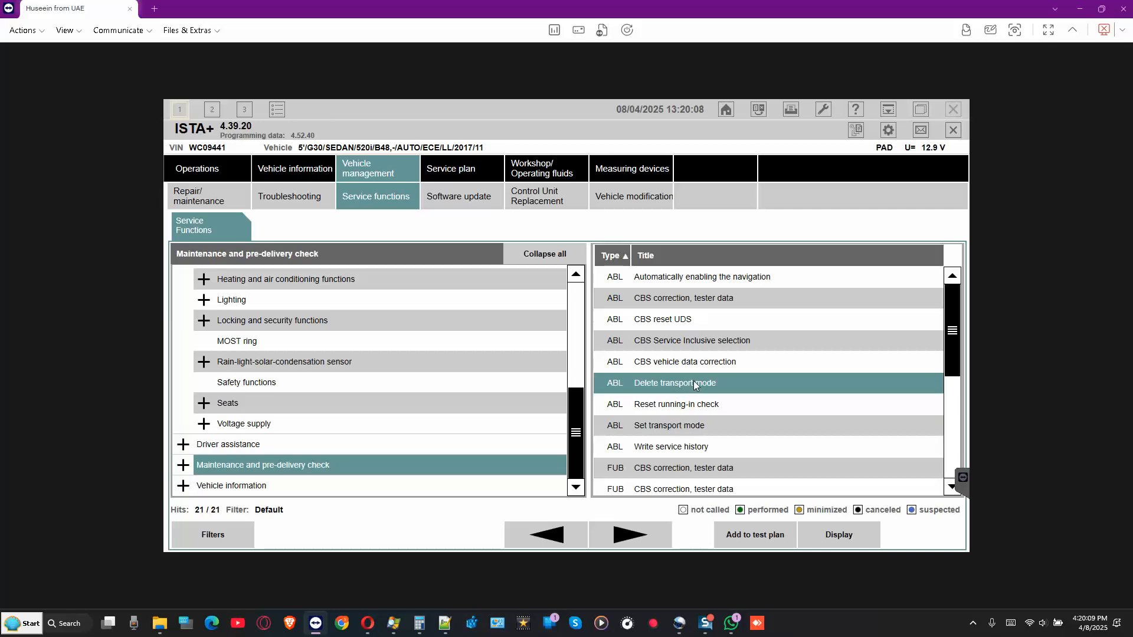
left_click(839, 535)
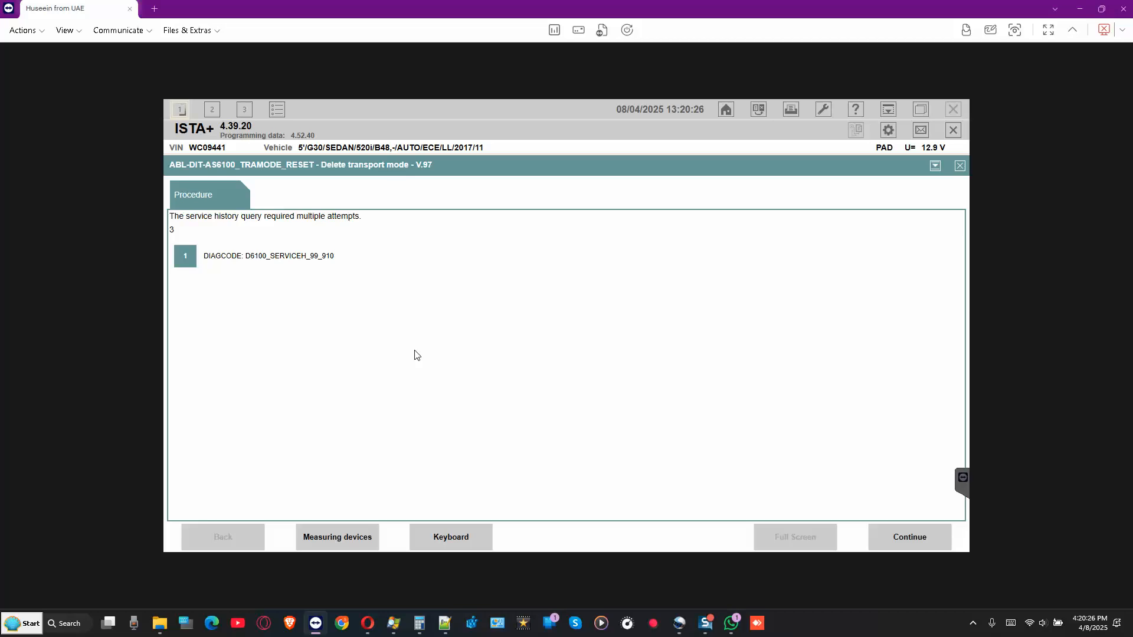
- Answer Yes to delete transport mode, run the deletion, then choose Start pre-delivery check
left_click(908, 529)
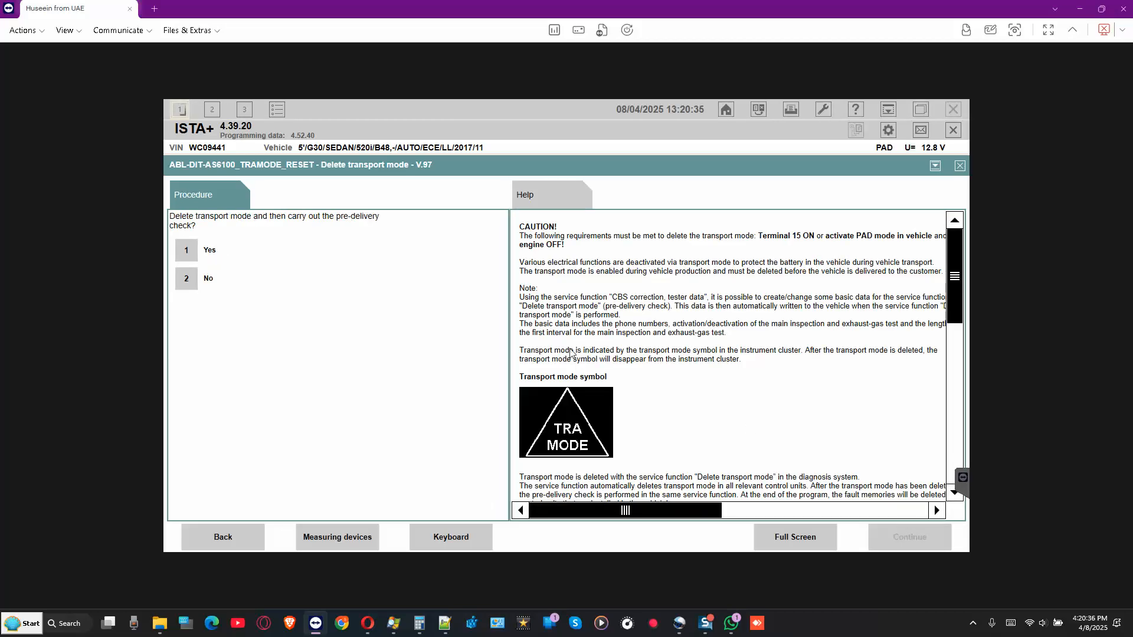
left_click(195, 250)
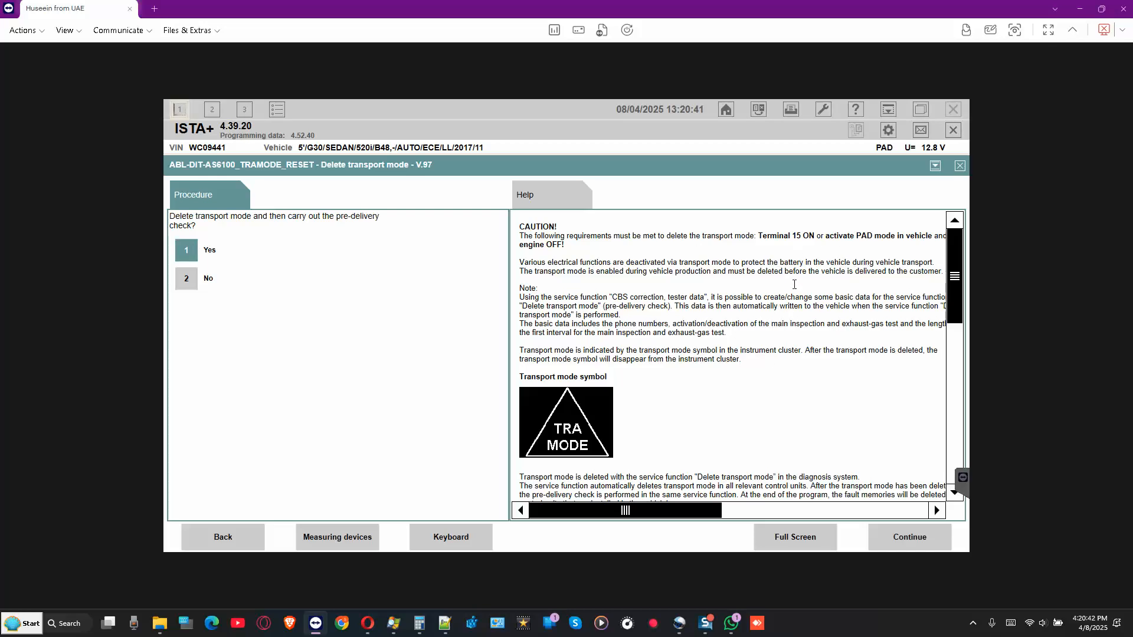
scroll(793, 283, "down", 5)
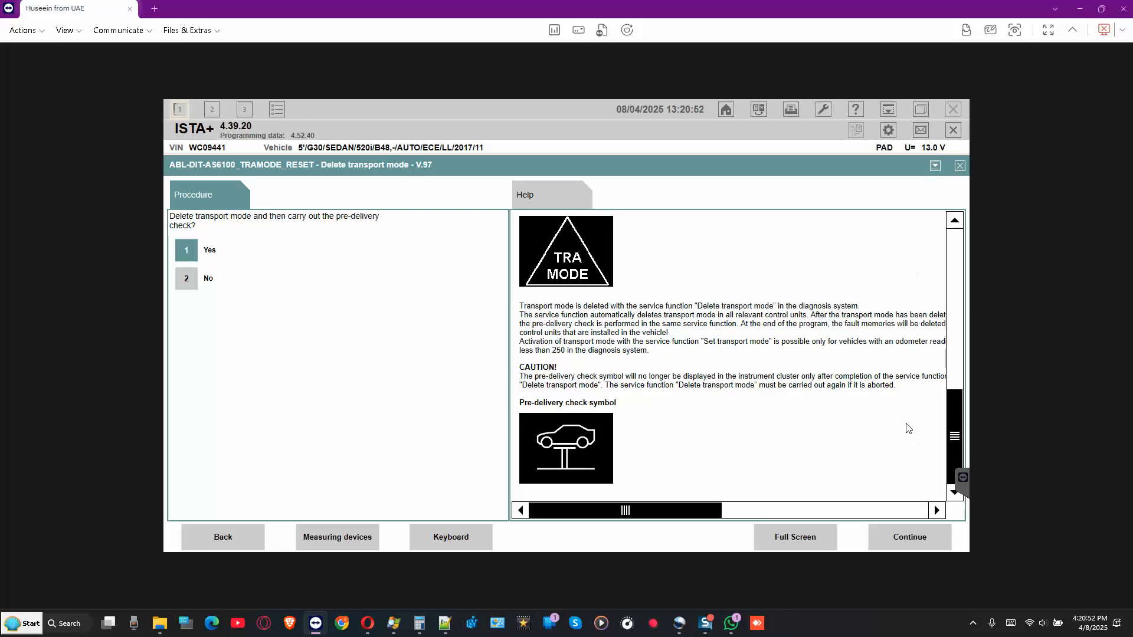
left_click(911, 538)
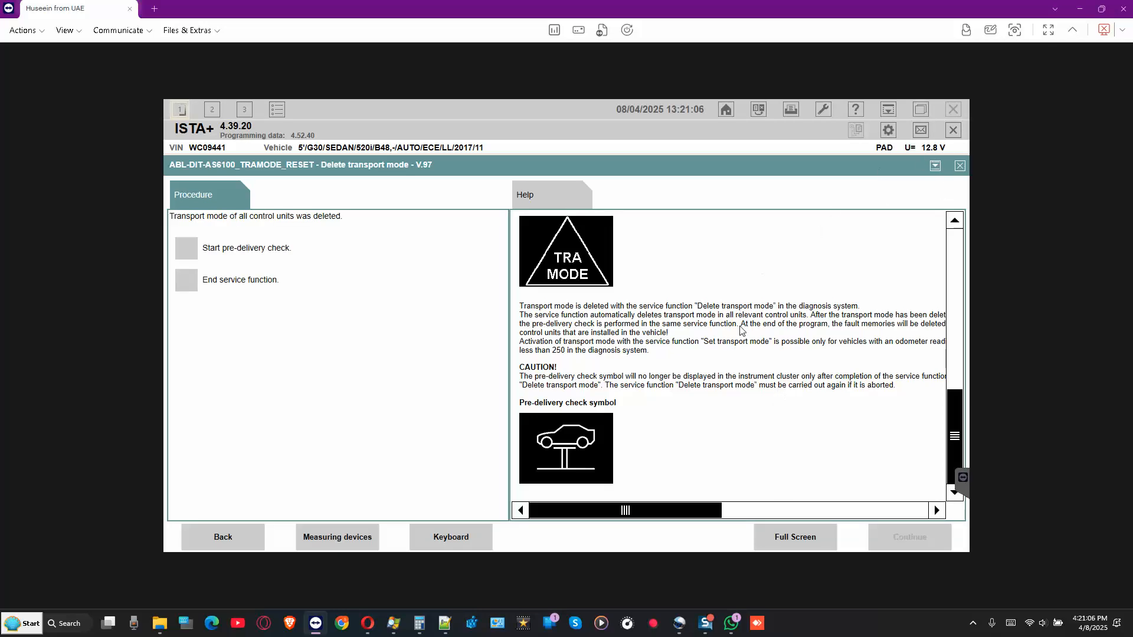
left_click(187, 251)
- Start the pre-delivery check and review its items: transport mode, date/time, annual kilometres, phone numbers, support entries
left_click(912, 539)
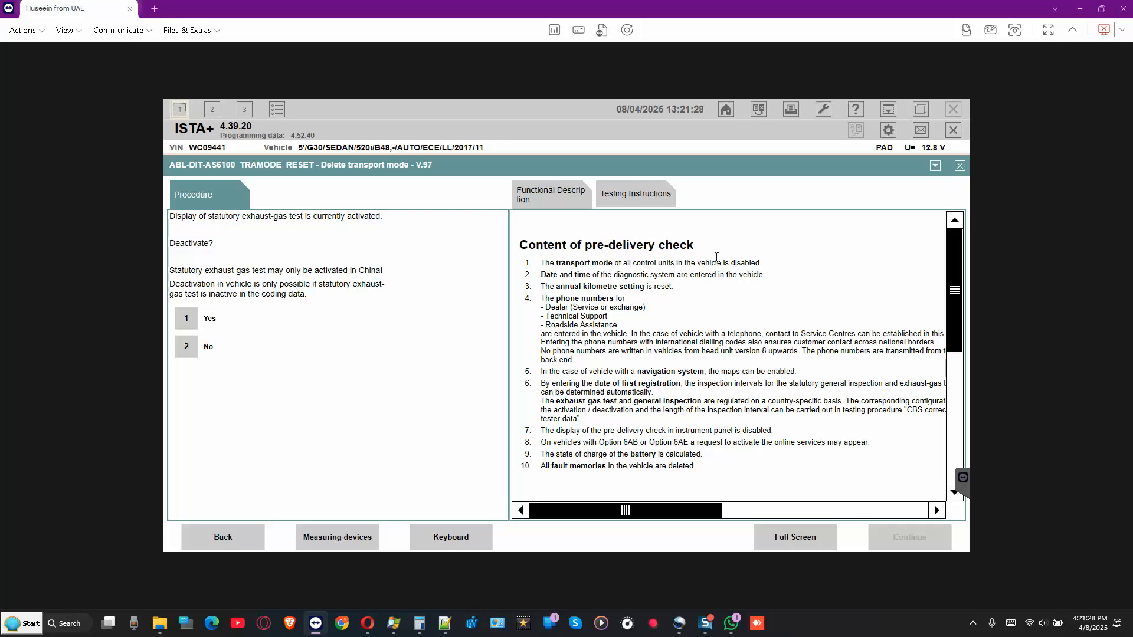
left_click_drag(615, 263, 771, 260)
left_click_drag(540, 275, 764, 275)
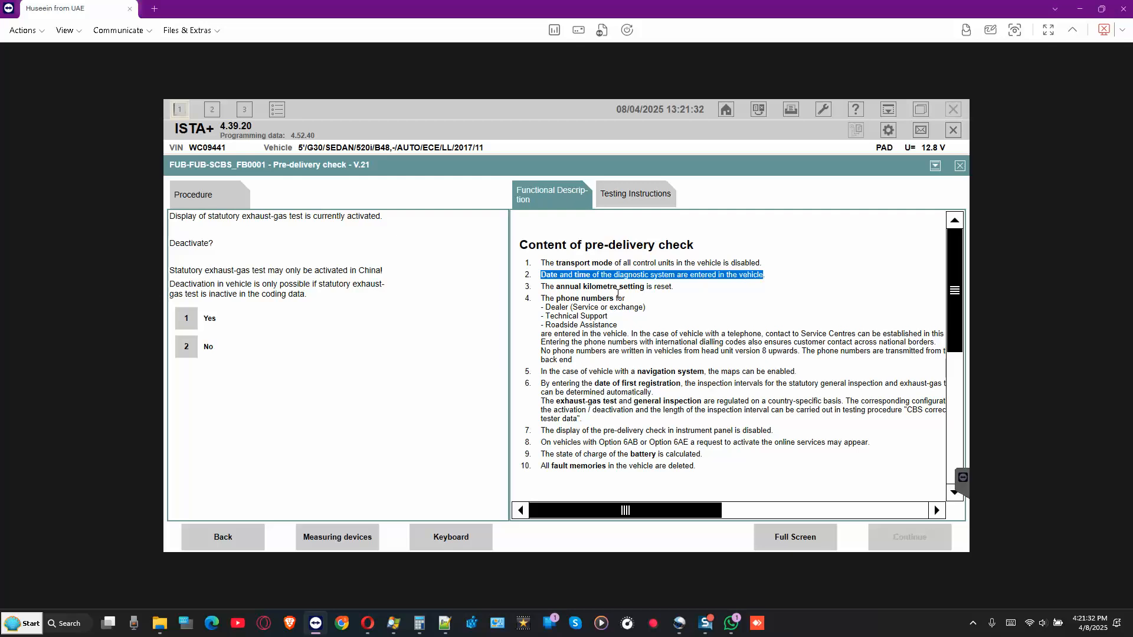
left_click_drag(541, 287, 653, 294)
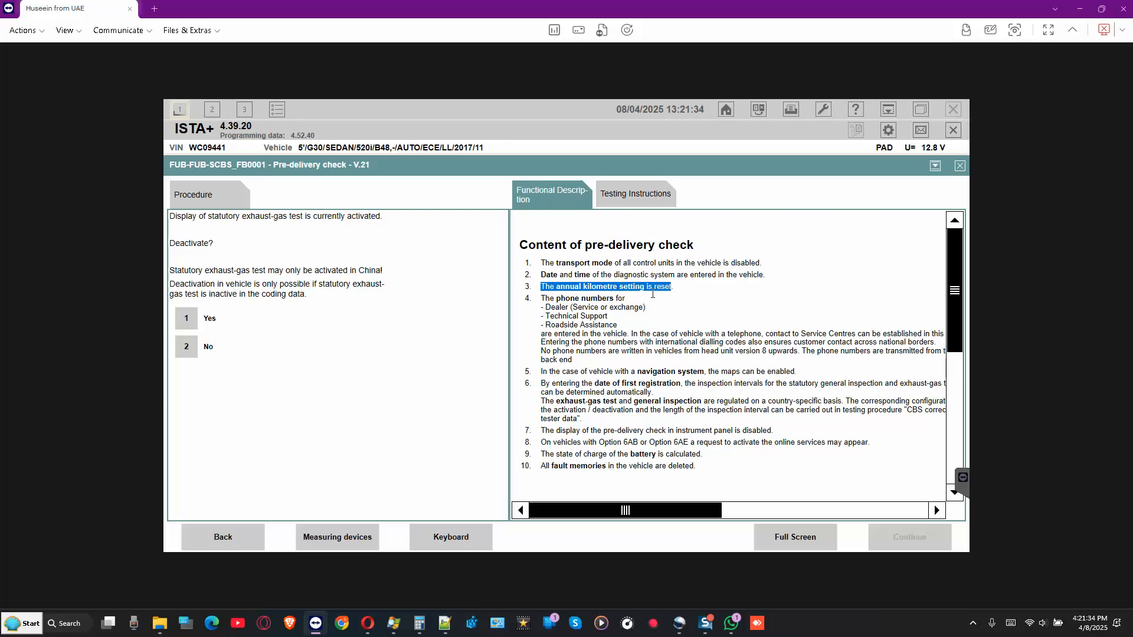
left_click_drag(556, 298, 656, 308)
left_click_drag(545, 317, 617, 325)
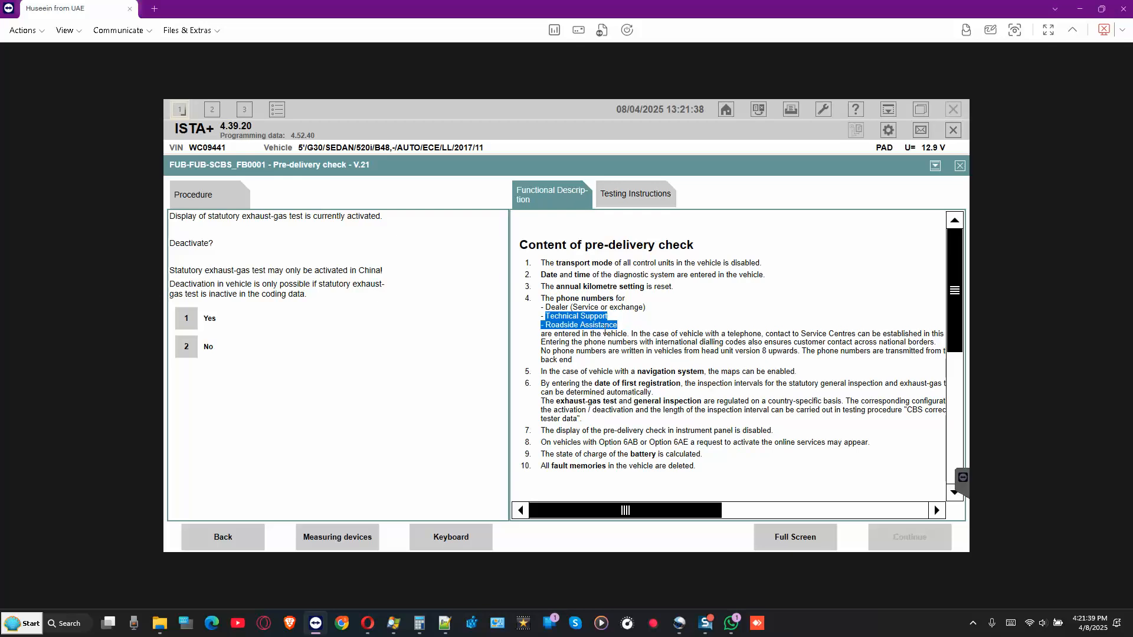
left_click(662, 333)
- Read item 8's online services note and the exhaust-gas prompt's coding-data requirement
scroll(627, 336, "down", 3)
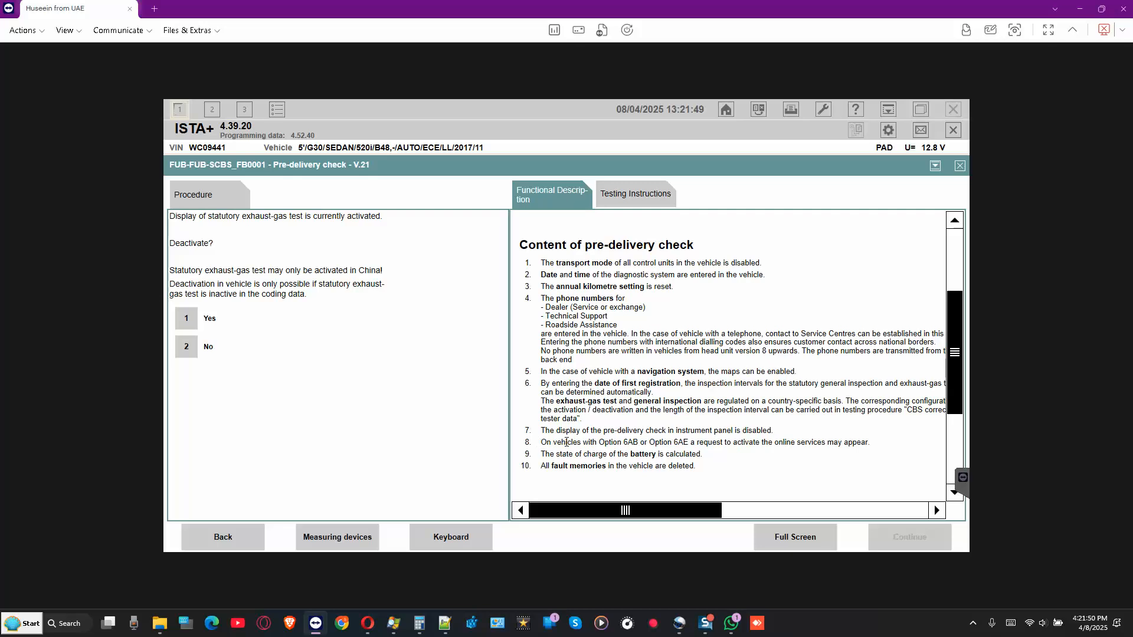
left_click_drag(538, 442, 847, 442)
scroll(721, 378, "down", 3)
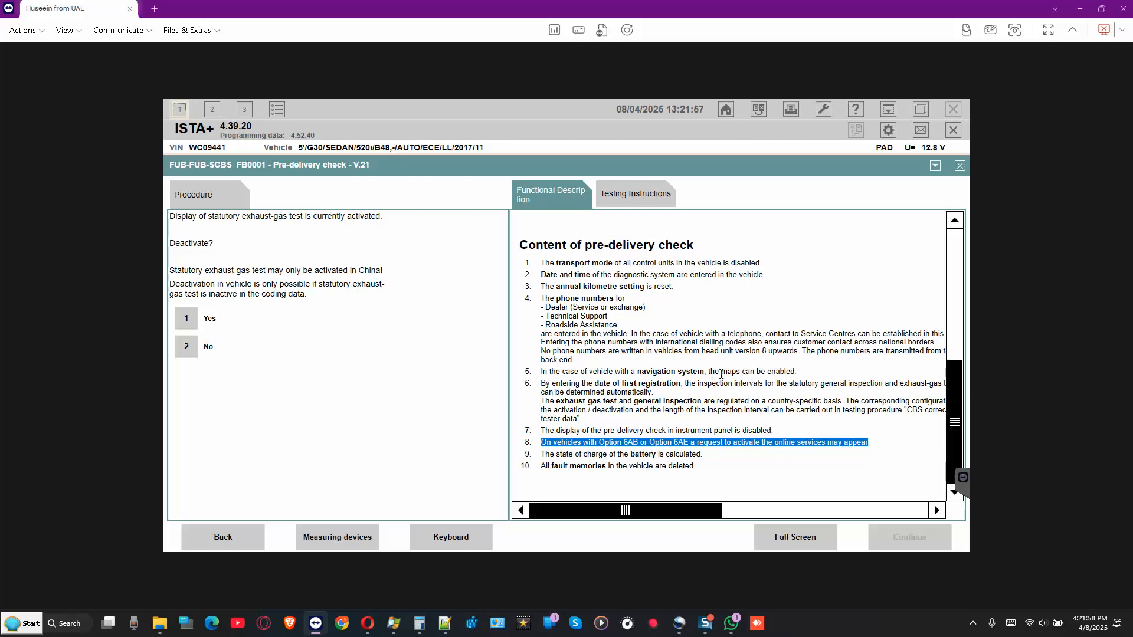
left_click(713, 373)
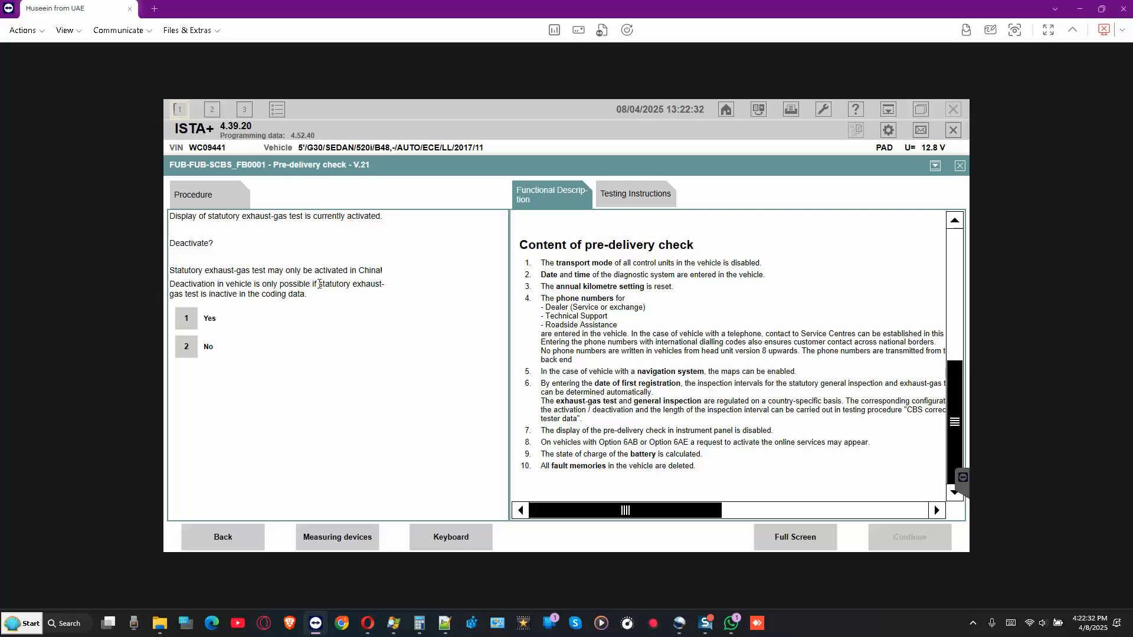
mouse_move(321, 284)
left_mouse_down()
mouse_move(379, 285)
mouse_move(210, 291)
mouse_move(305, 296)
left_mouse_up()
left_click(290, 303)
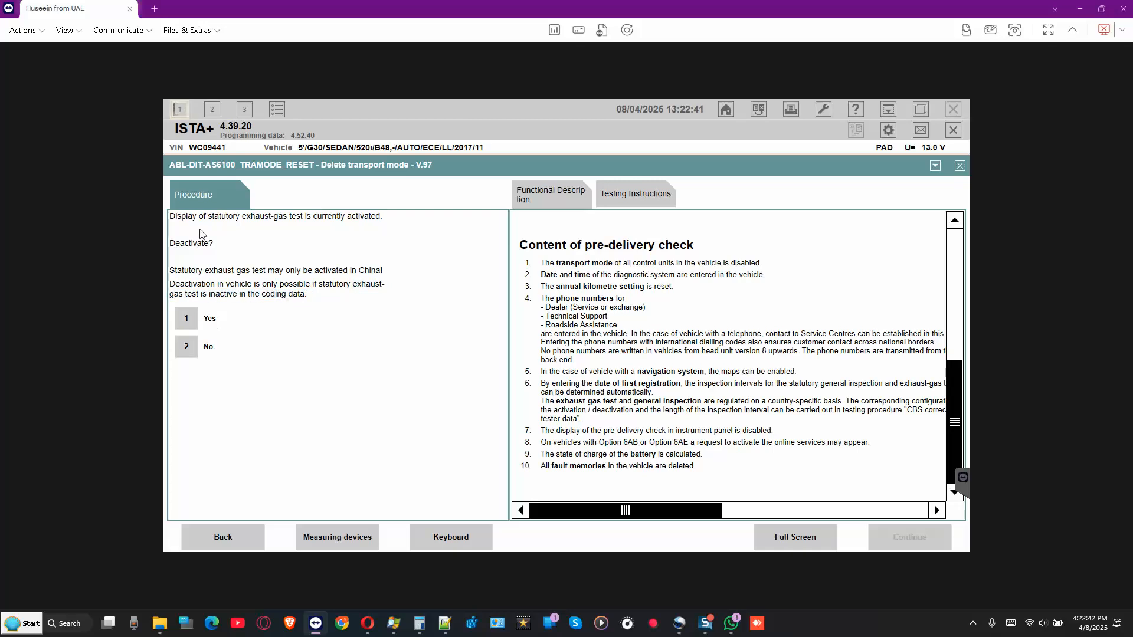
- Answer No to deactivating the exhaust-gas display, using the test interval, and entering first registration date
left_click(182, 350)
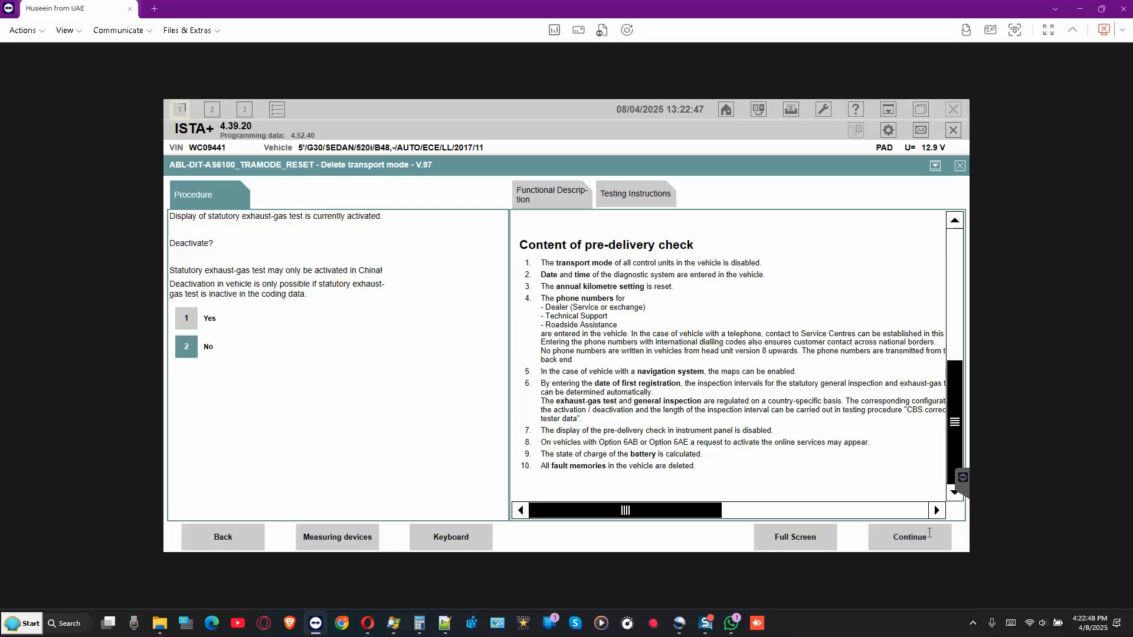
left_click(918, 538)
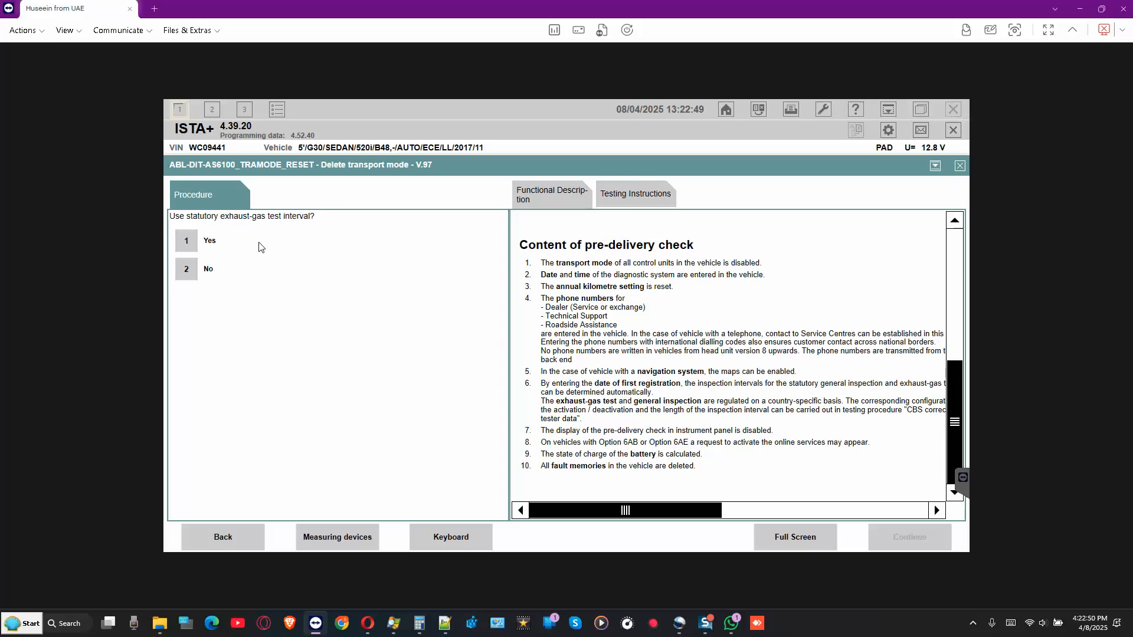
left_click(188, 273)
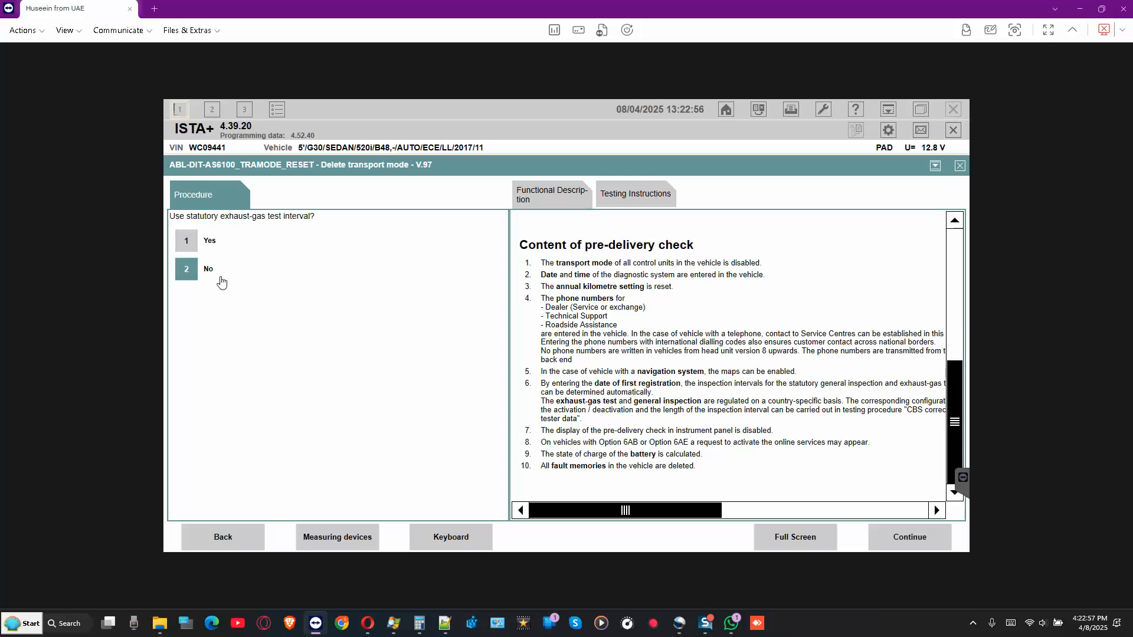
left_click(915, 541)
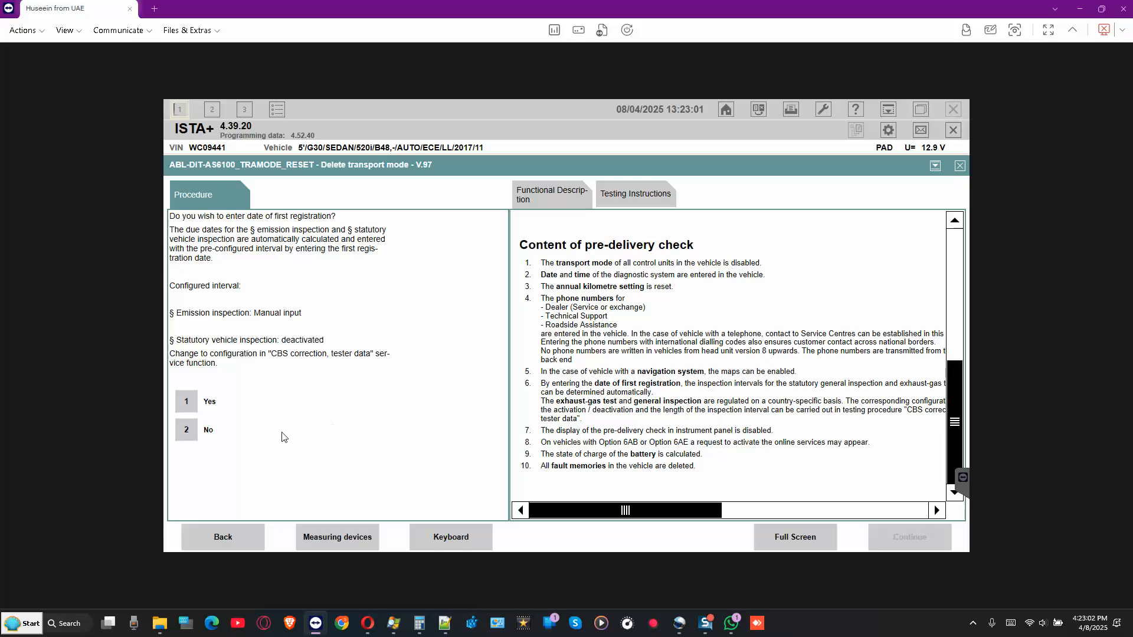
left_click(186, 431)
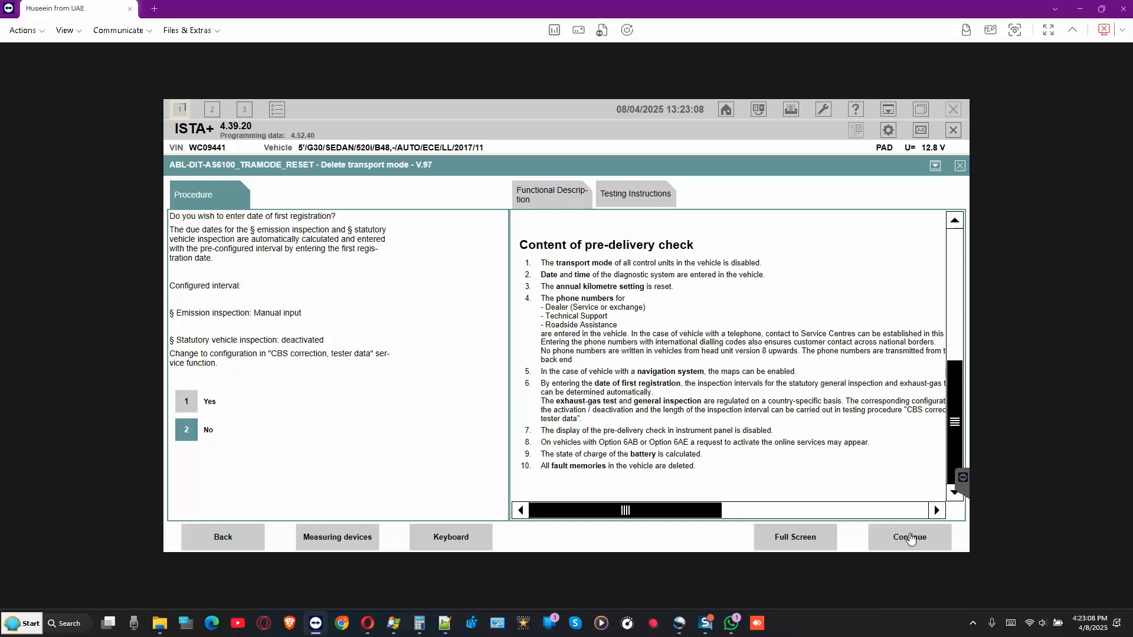
left_click(911, 537)
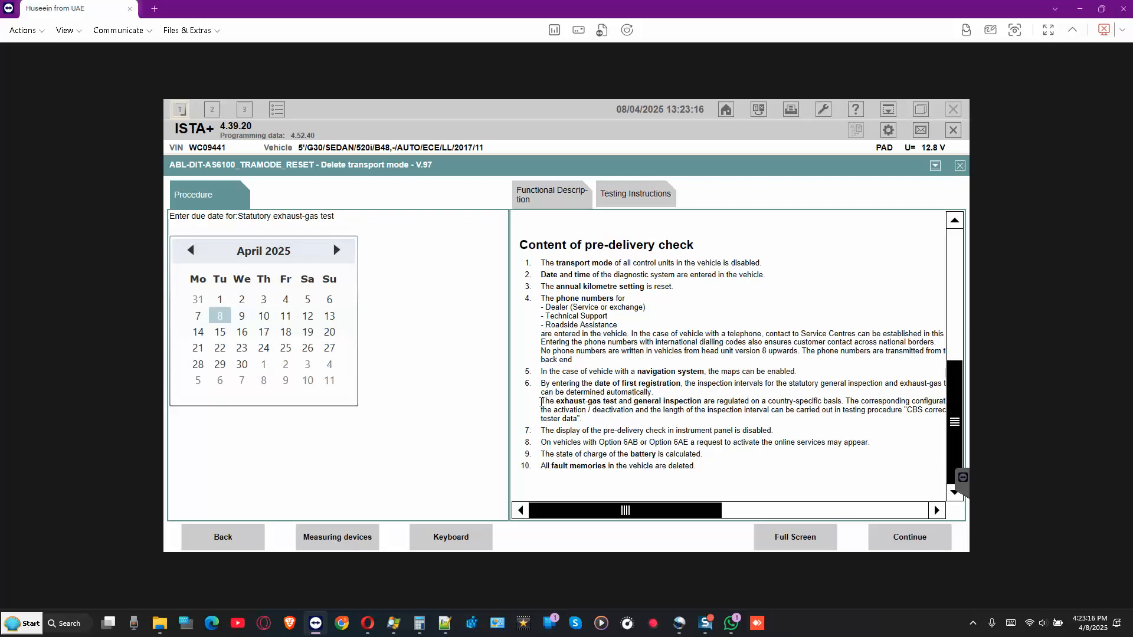
- Read the exhaust-gas test regulation and submit the default due date, which is rejected
left_click_drag(541, 402, 862, 402)
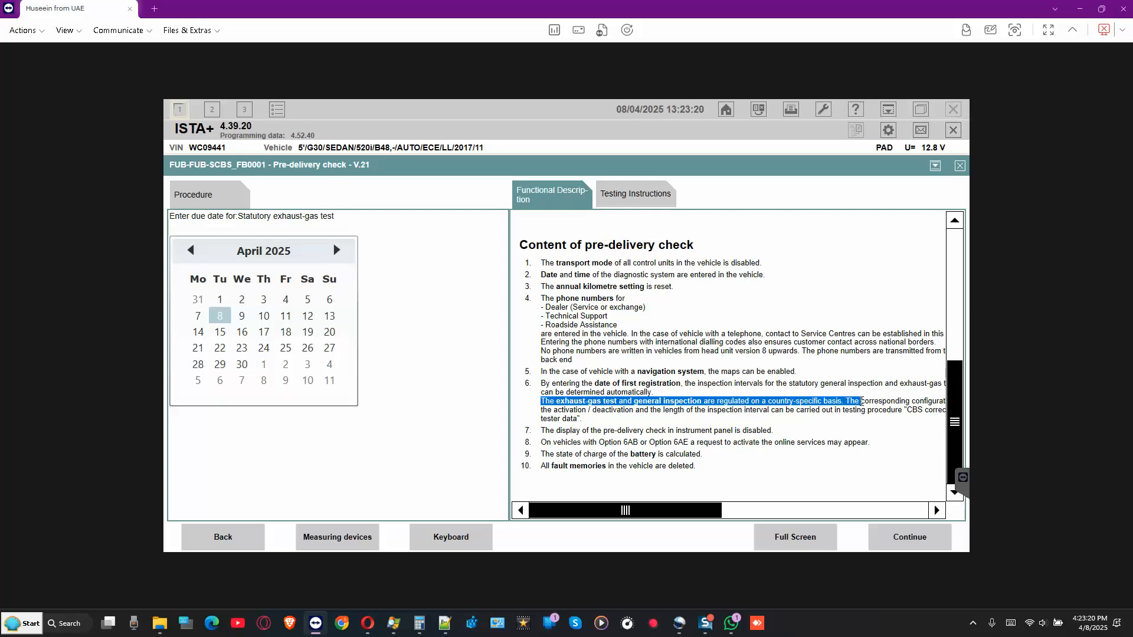
left_click(755, 429)
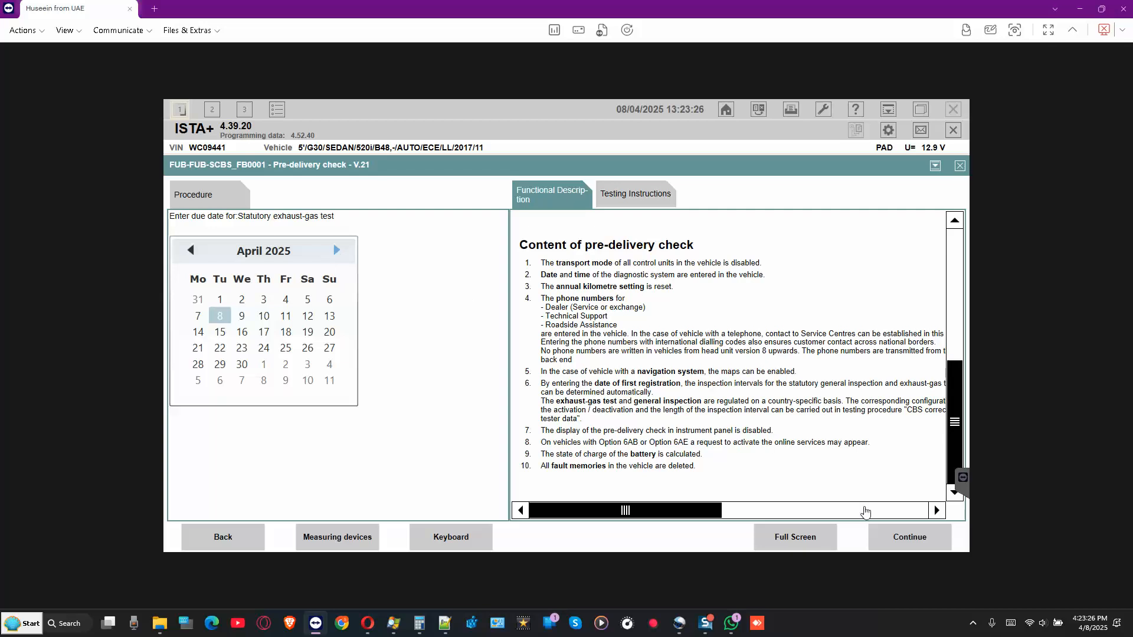
left_click(909, 538)
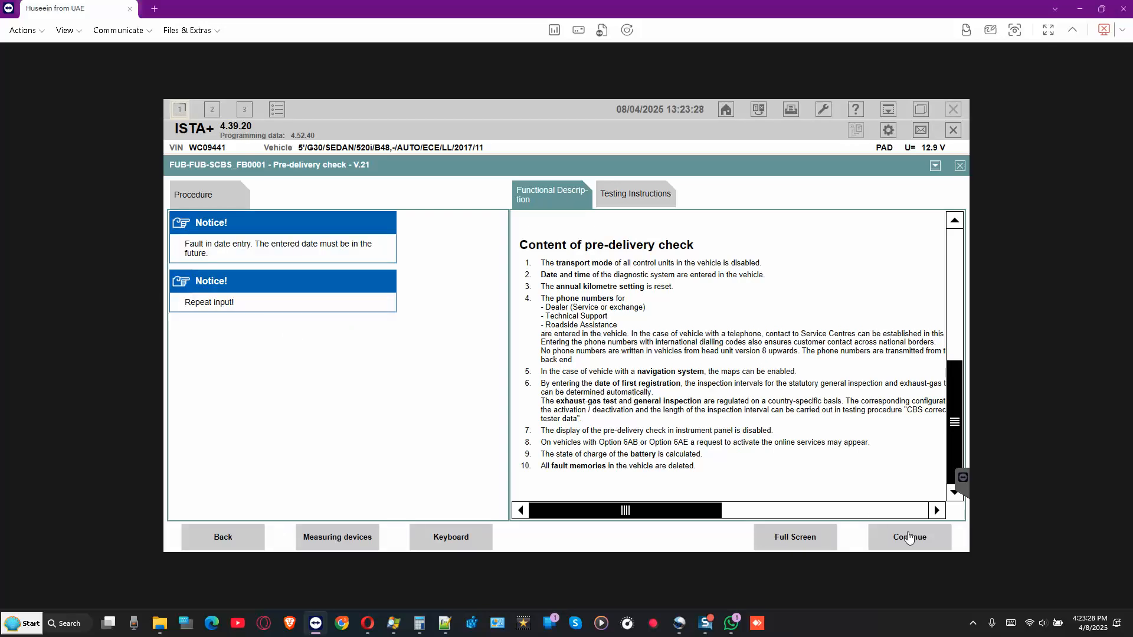
left_click(909, 537)
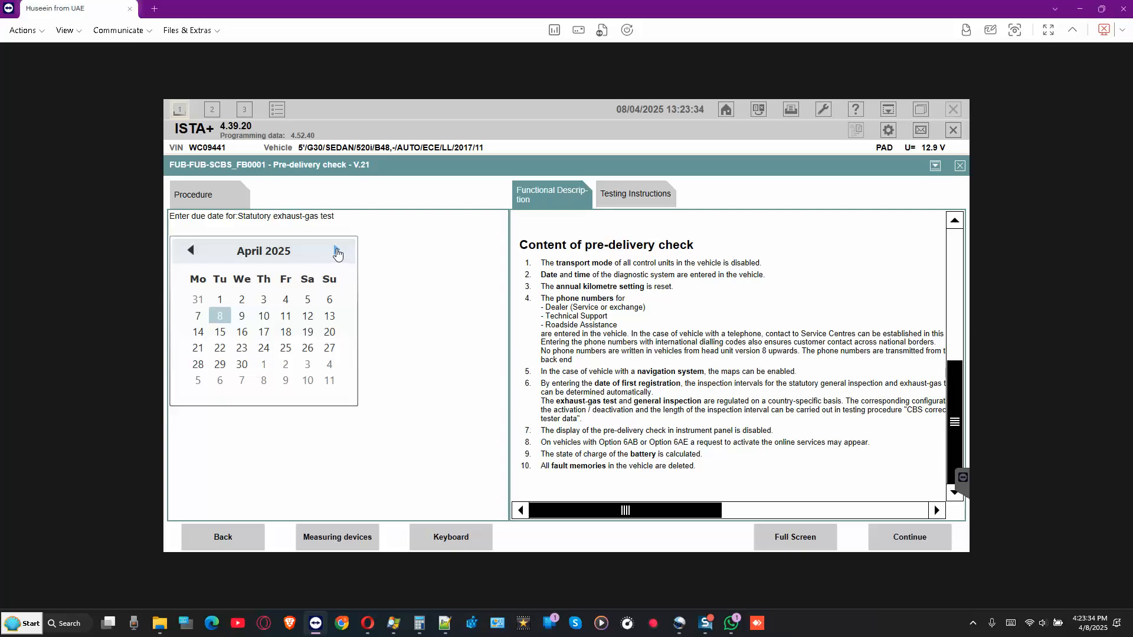
- Set the exhaust-gas test due date to August 2025 and write it into the vehicle
left_click(337, 251)
left_click(336, 251)
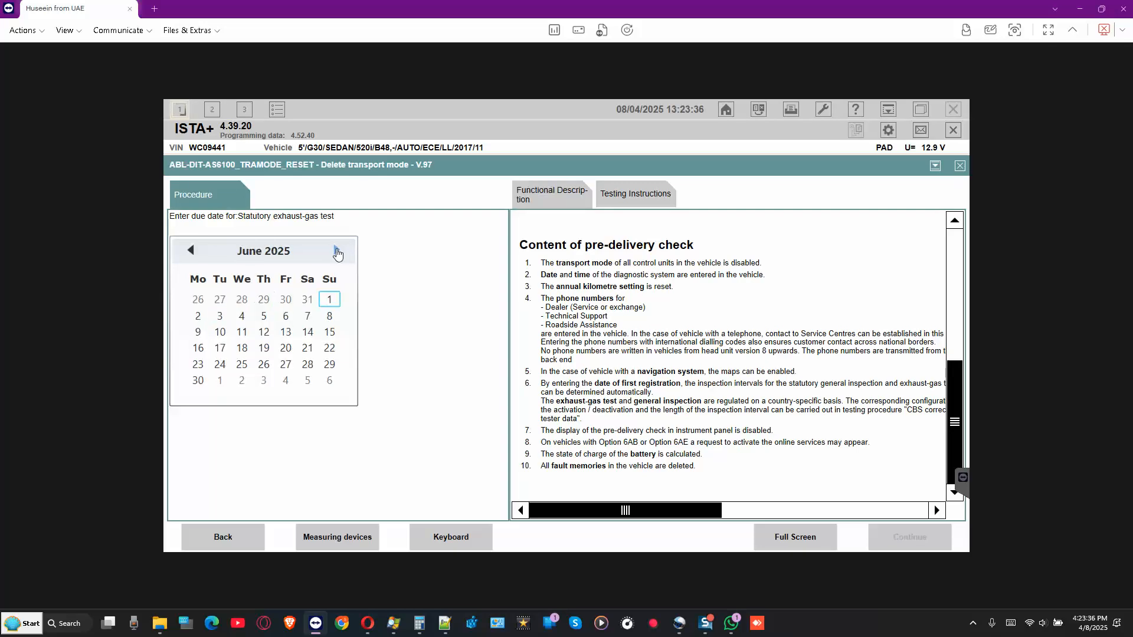
left_click(337, 252)
left_click(336, 251)
left_click(329, 364)
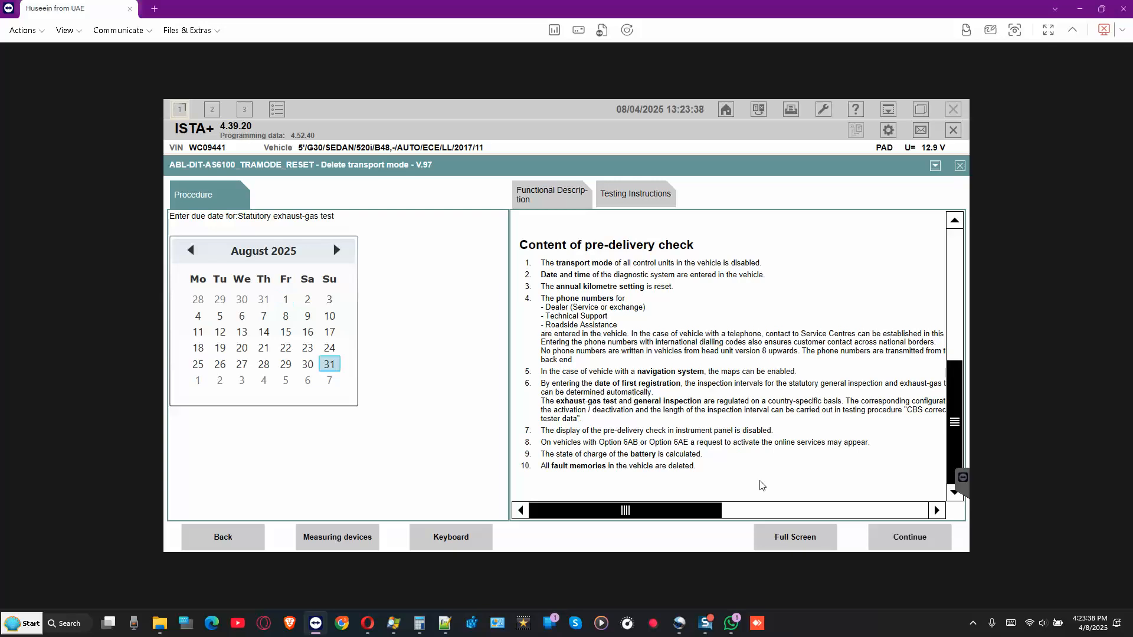
left_click(907, 540)
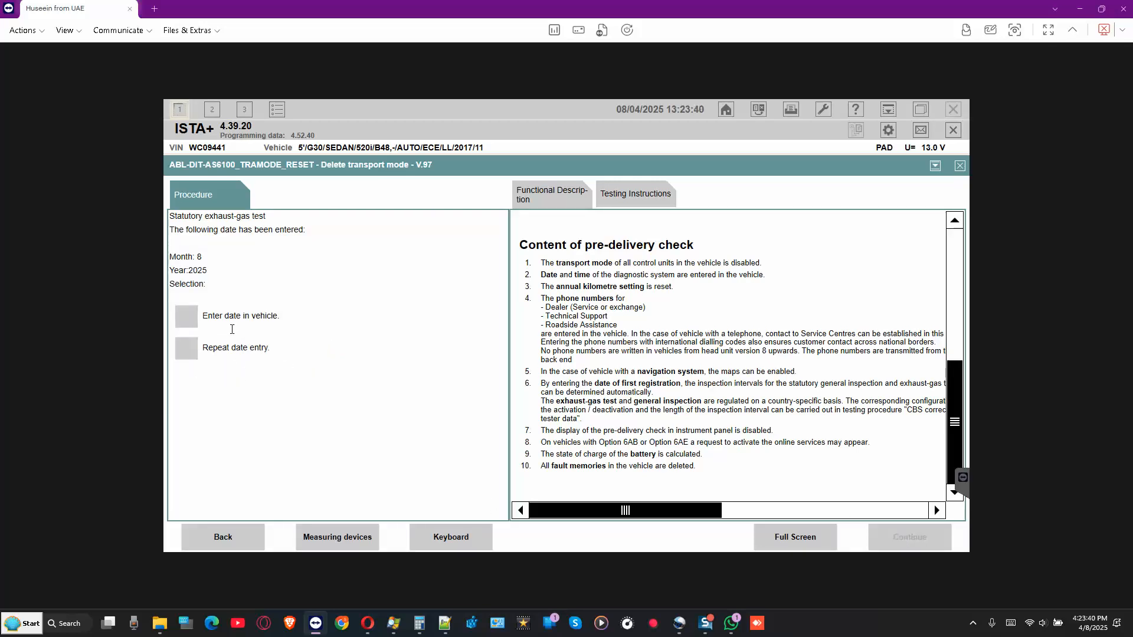
left_click(189, 317)
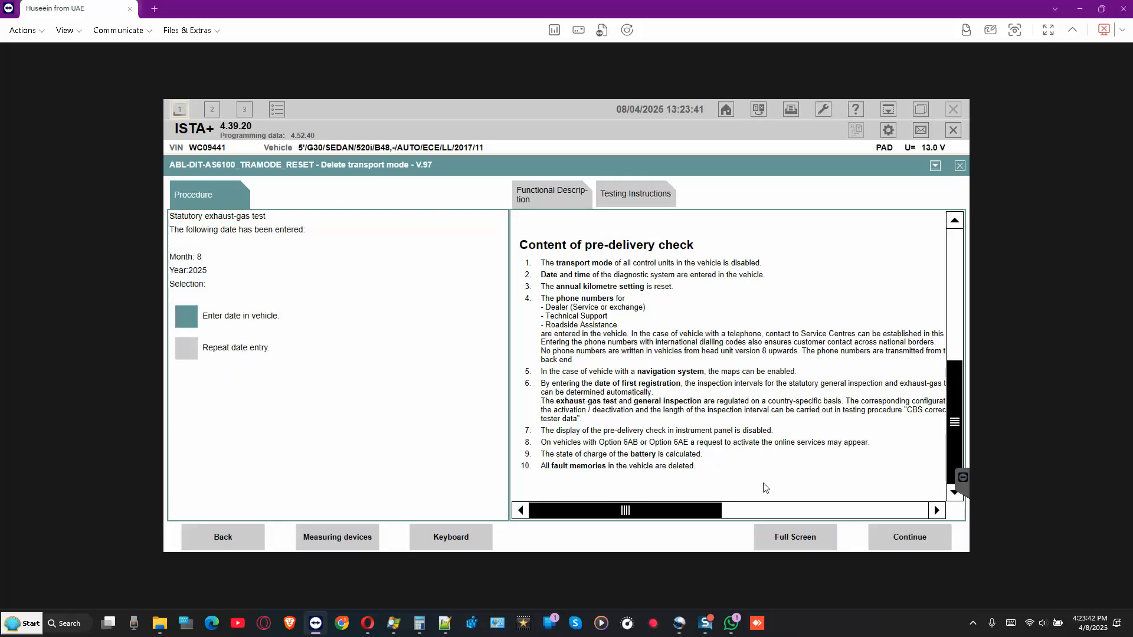
left_click(925, 538)
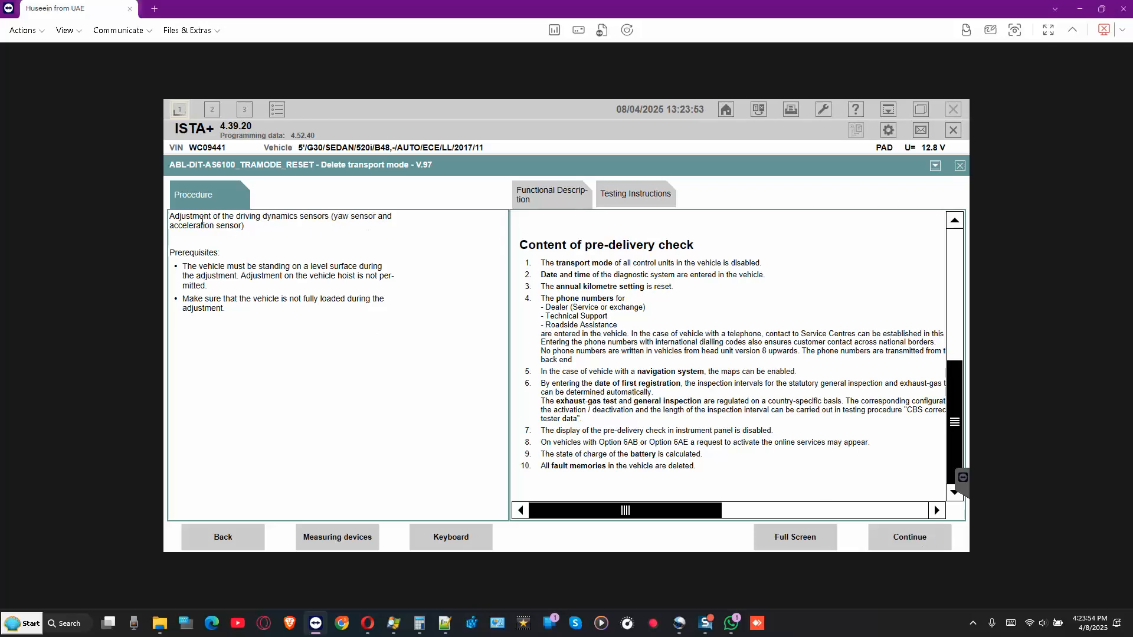
- Run the driving dynamics sensor adjustment and continue past the control unit reset notice
left_click(910, 539)
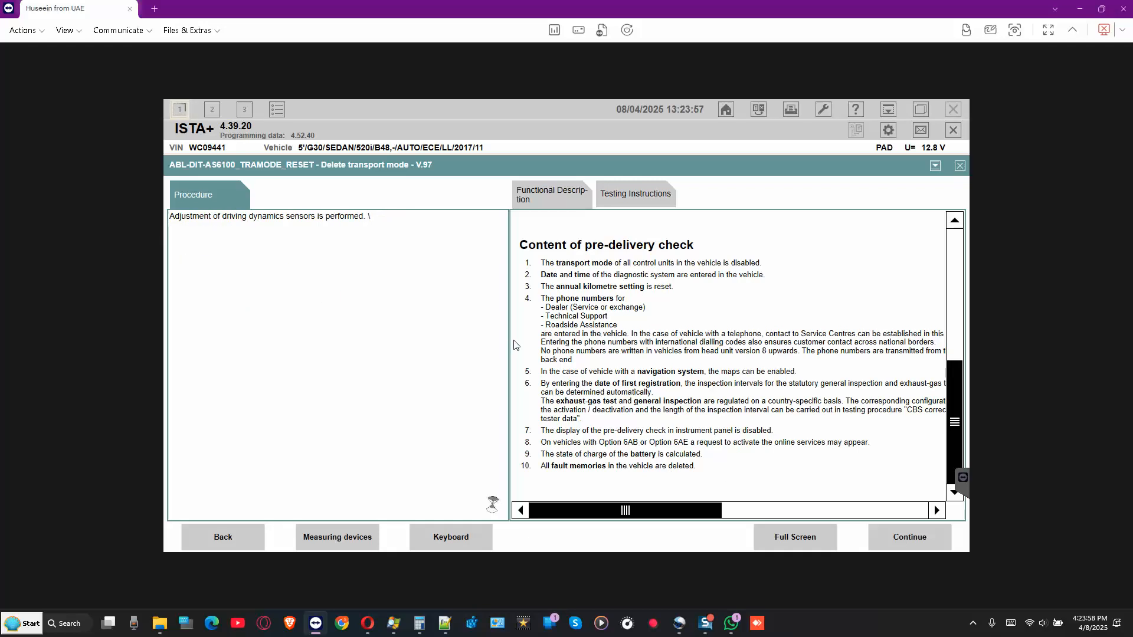
left_click(732, 624)
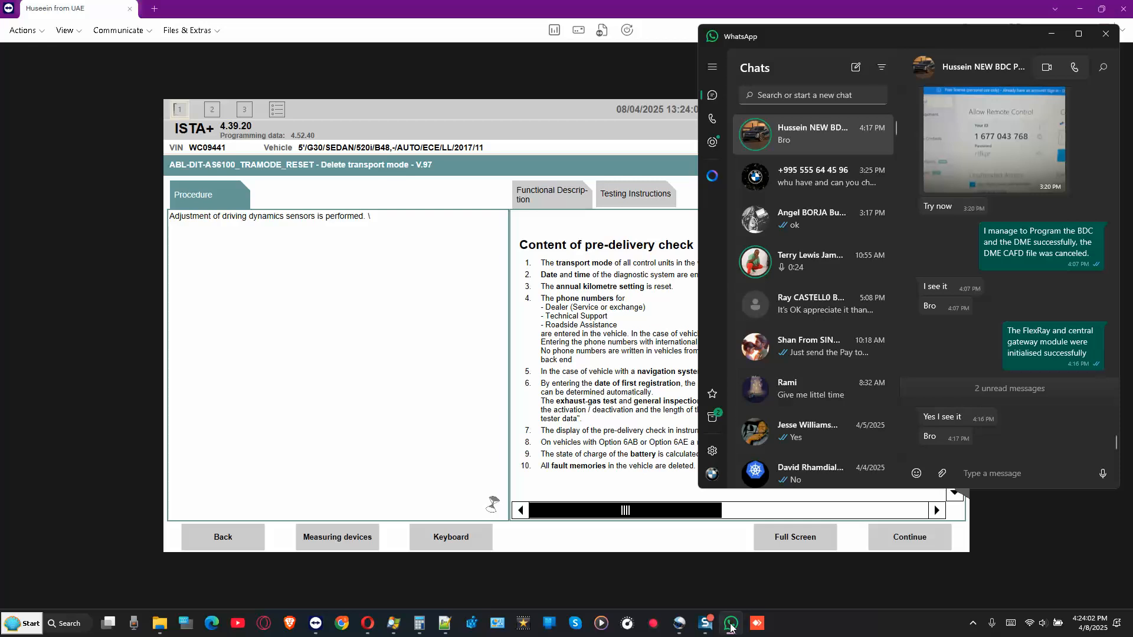
left_click(731, 625)
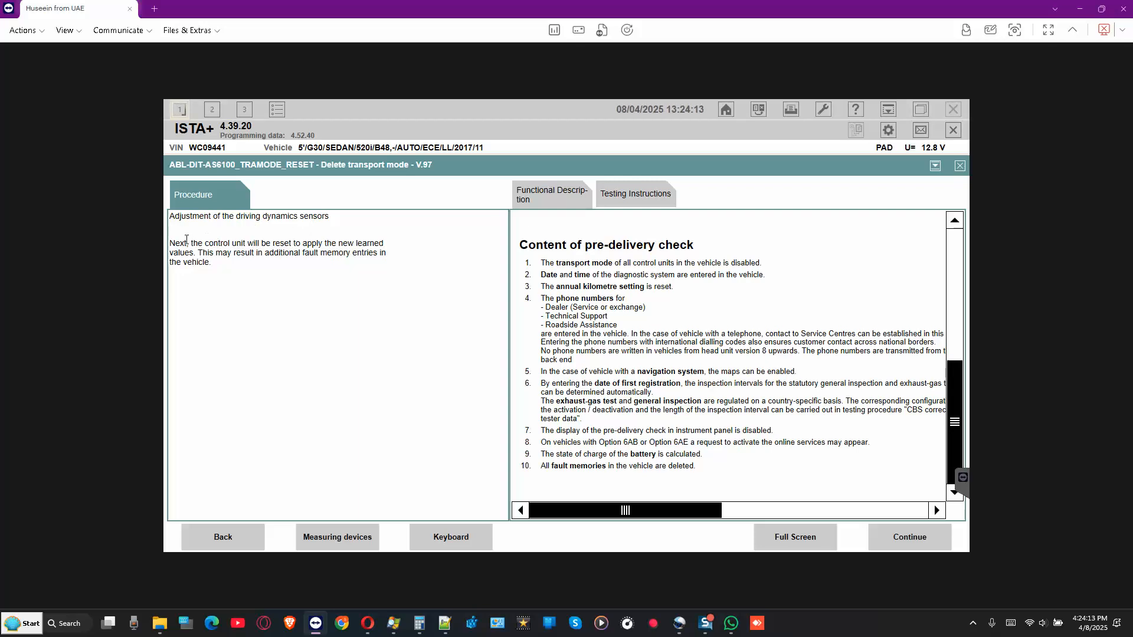
left_click_drag(185, 244, 383, 255)
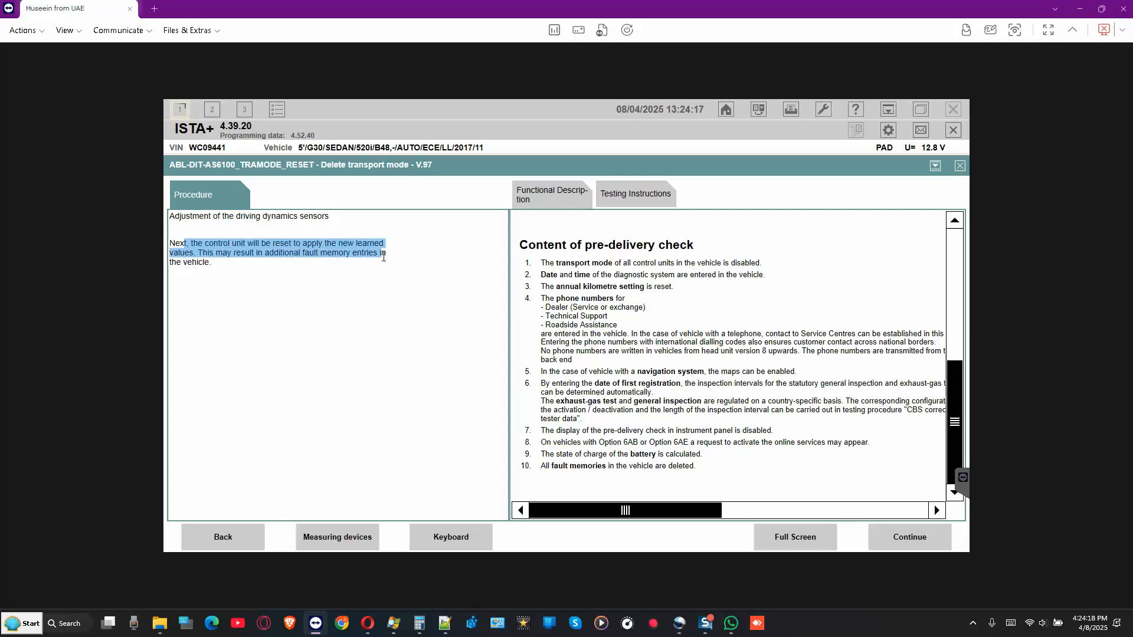
left_click(907, 540)
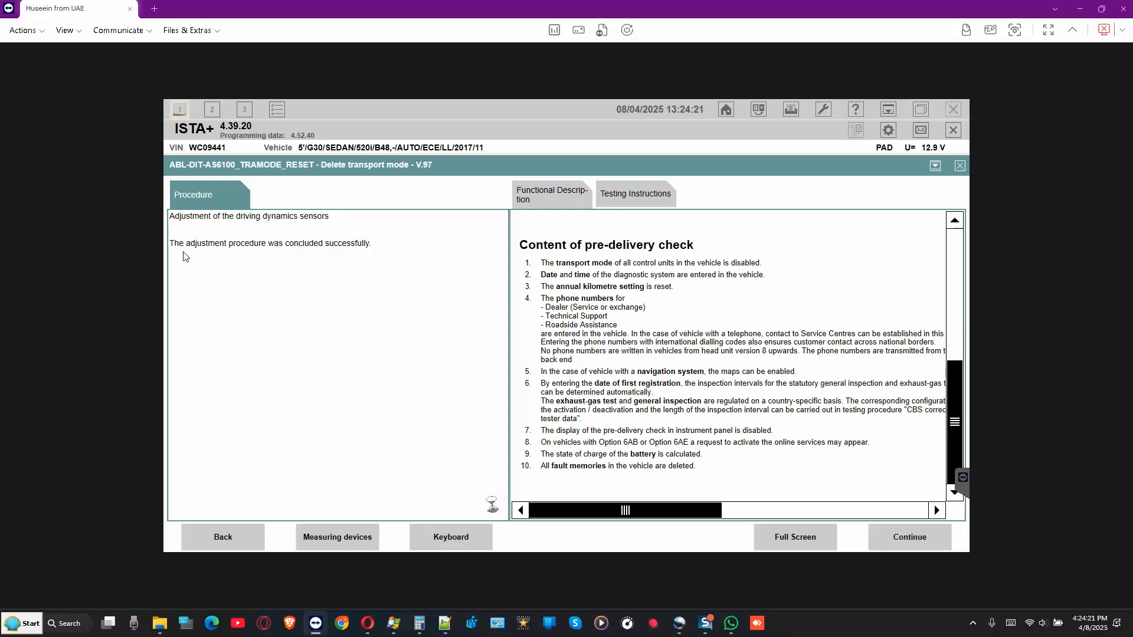
left_click_drag(179, 241, 323, 259)
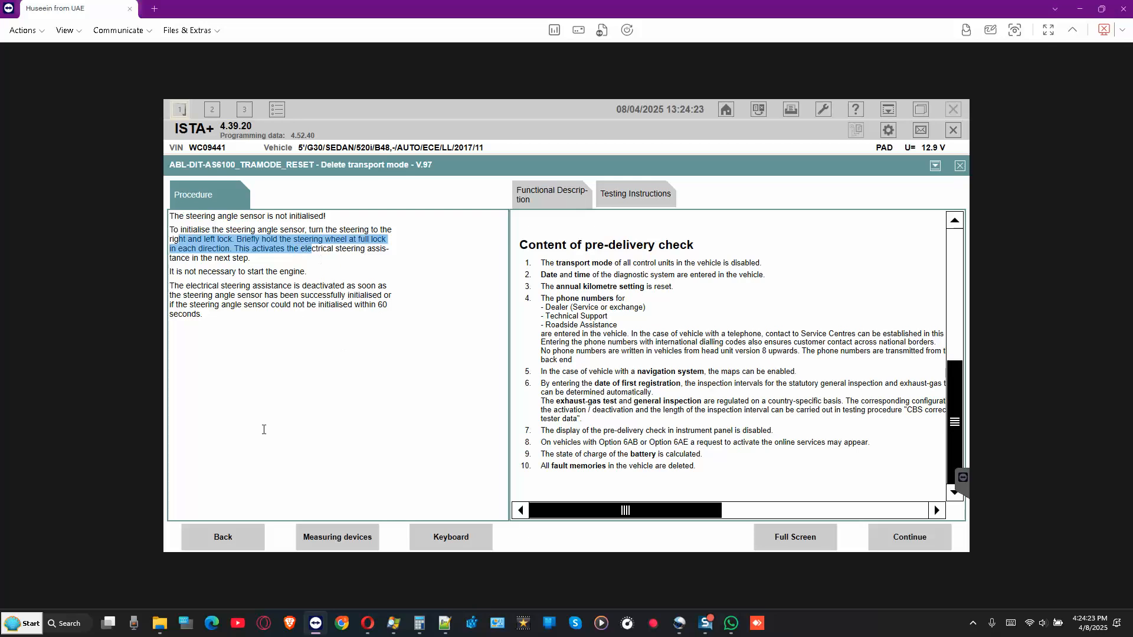
left_click(238, 545)
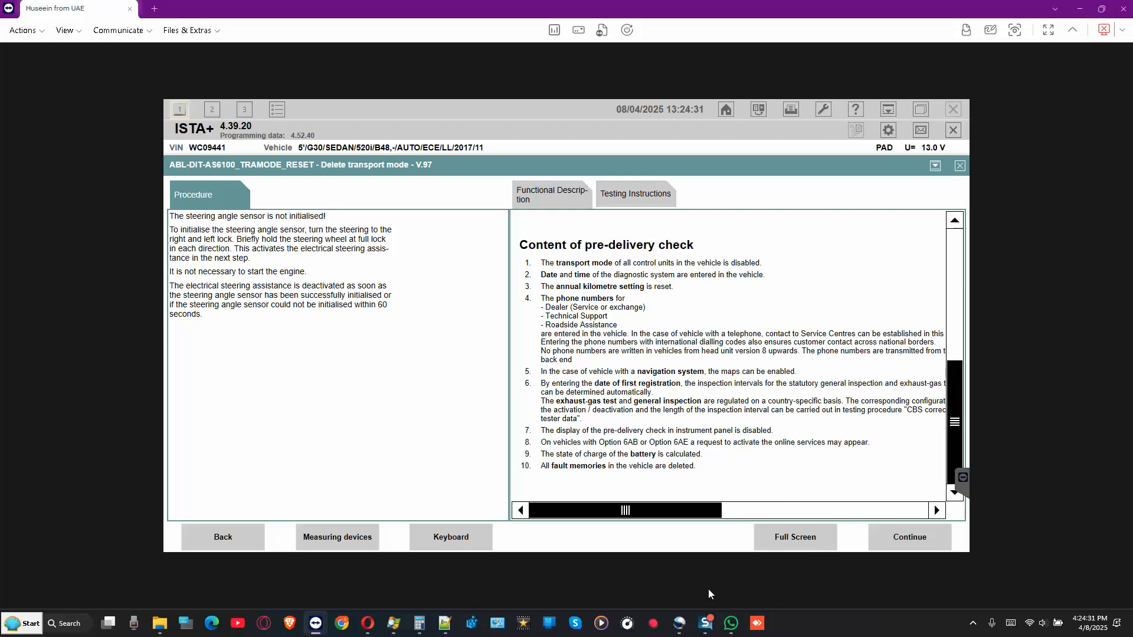
- In WhatsApp, send steering angle sensor calibration instructions, then 'R u ready'
left_click(732, 624)
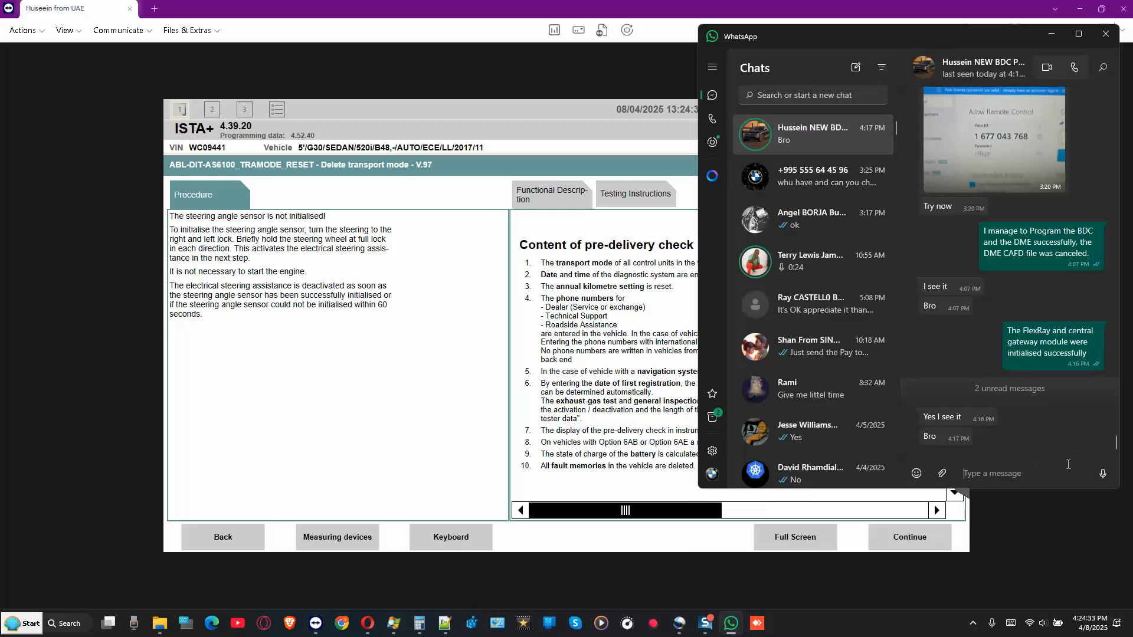
type("hey get into driver's seat and")
type("get rea")
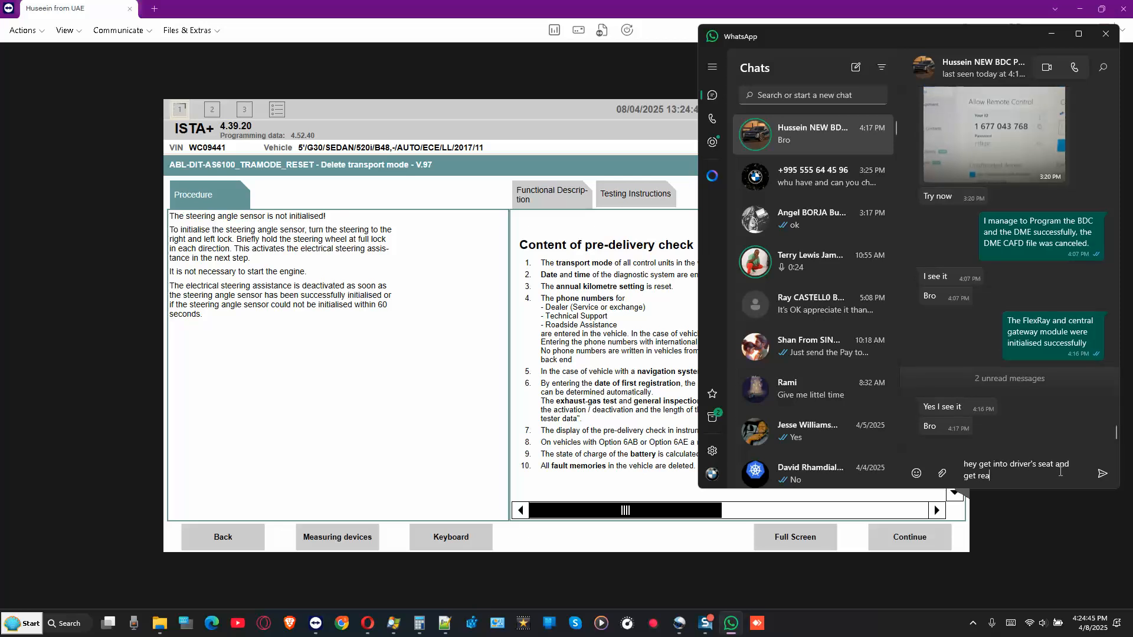
type("dy to tunr the steering whee")
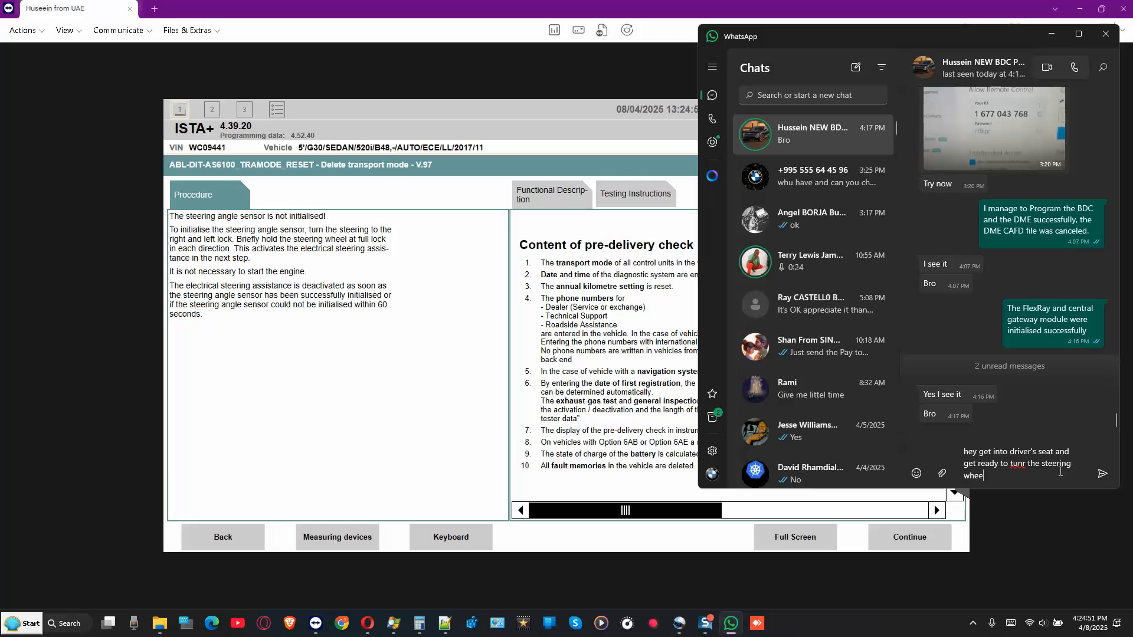
type("l slowly in order calibr")
type("alibra")
type("te steeri")
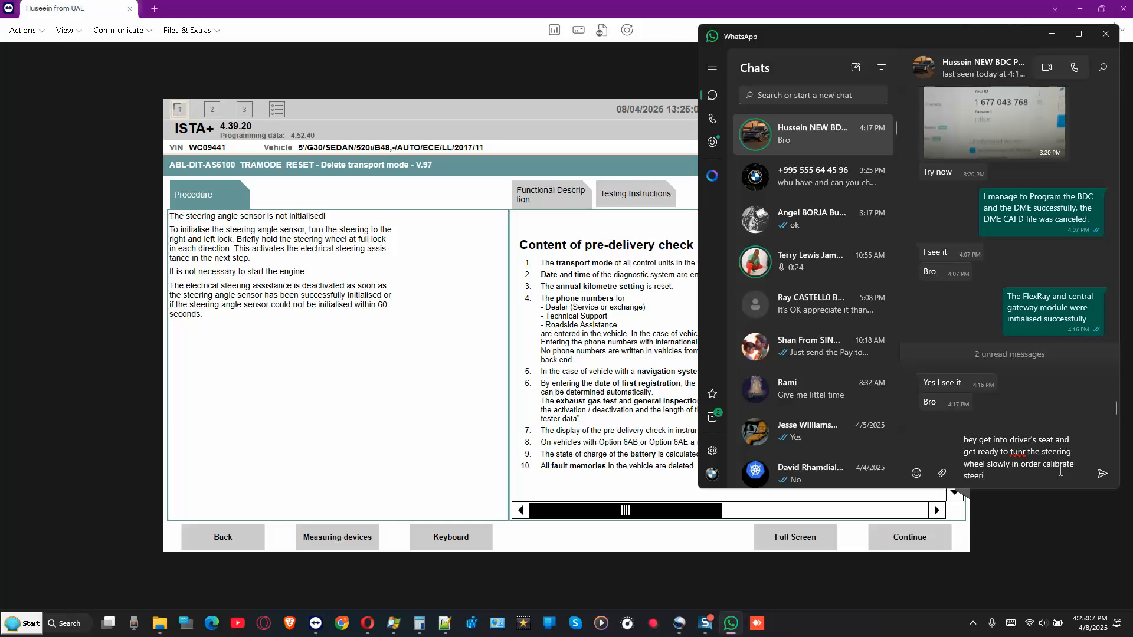
type("ng angle sensor")
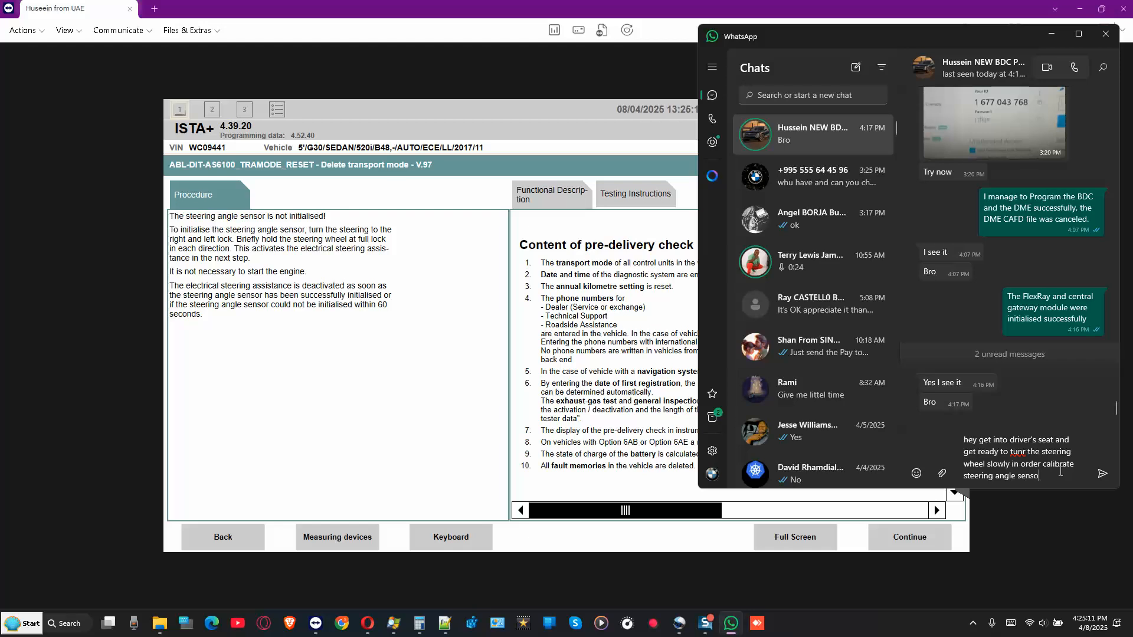
key("Return")
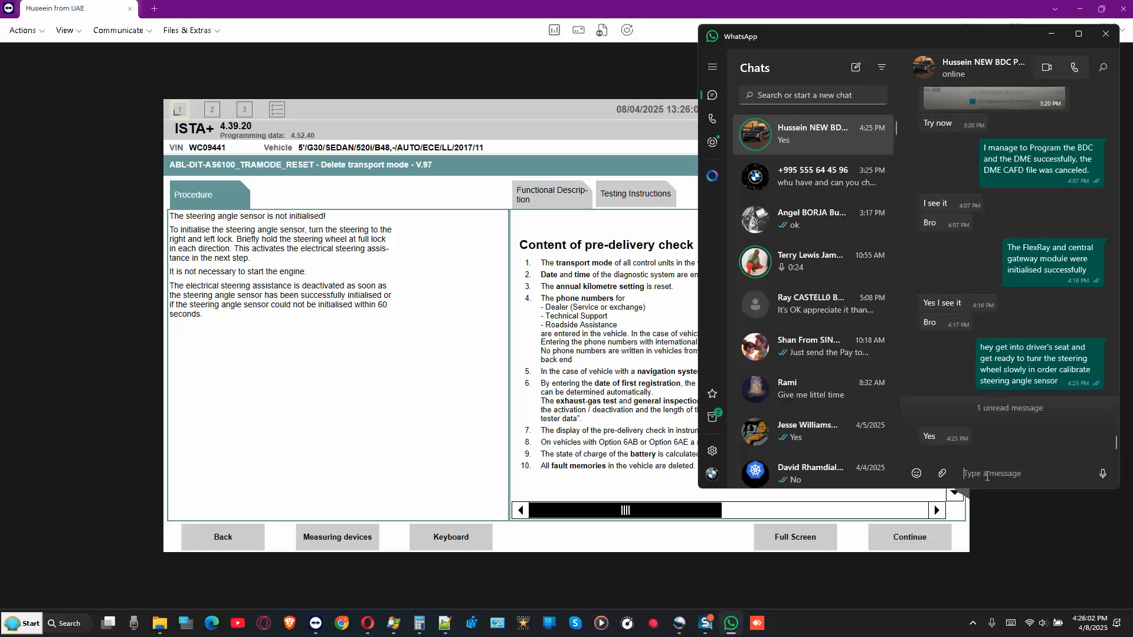
type("R u ready")
key("Return")
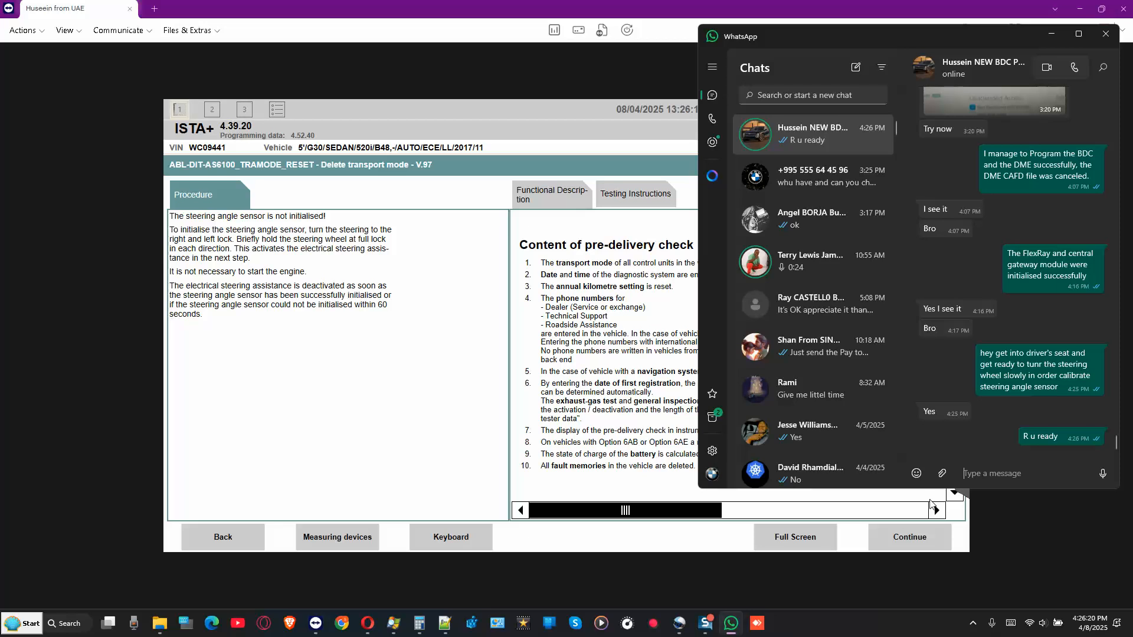
mouse_move(705, 625)
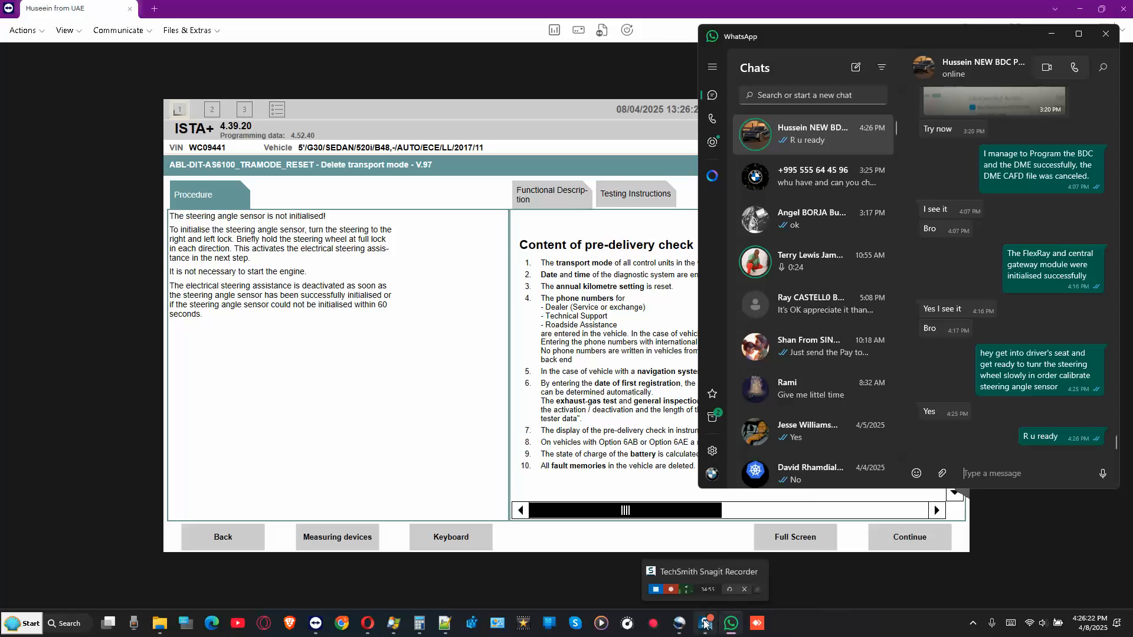
- Initialise the steering angle sensor and run the 12 V battery check, which shows 98 percent charge
left_click(732, 534)
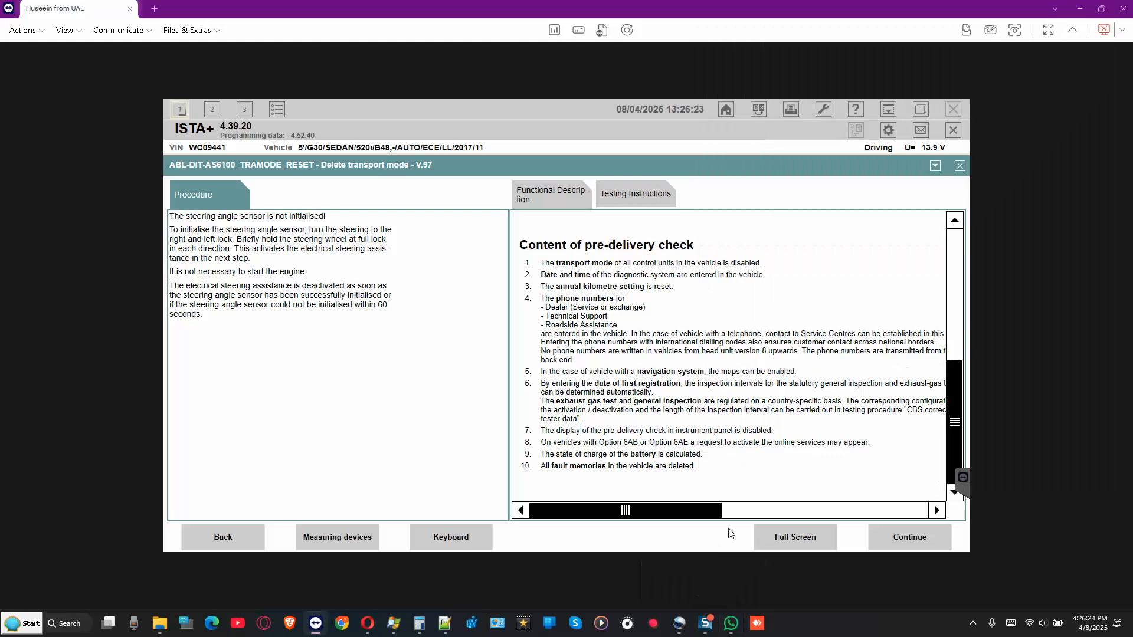
left_click(908, 539)
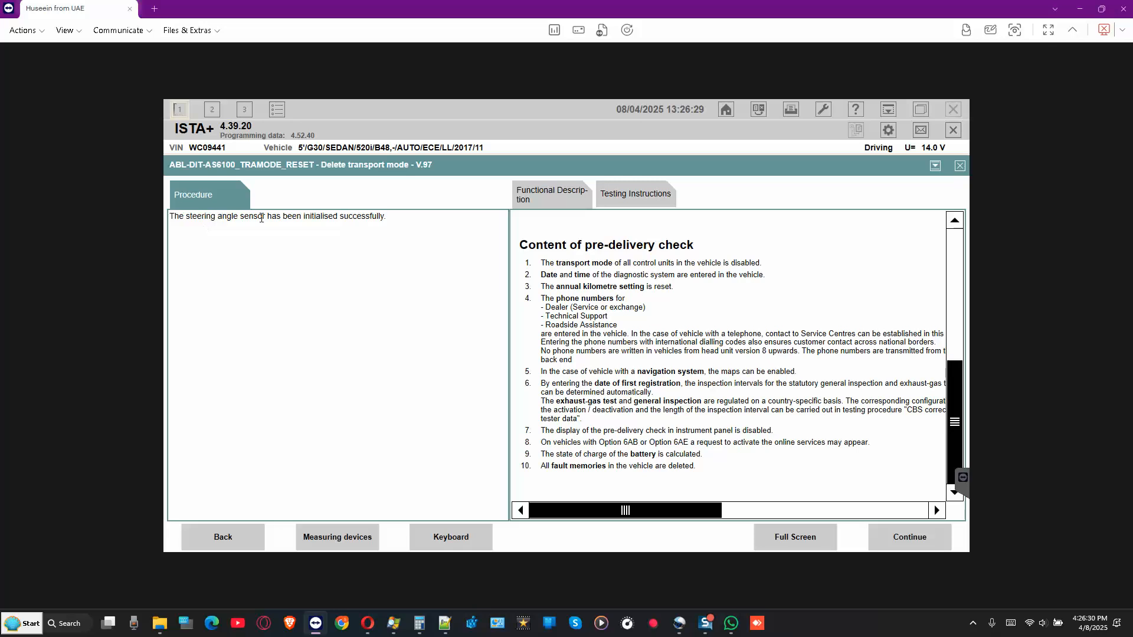
left_click_drag(222, 217, 389, 222)
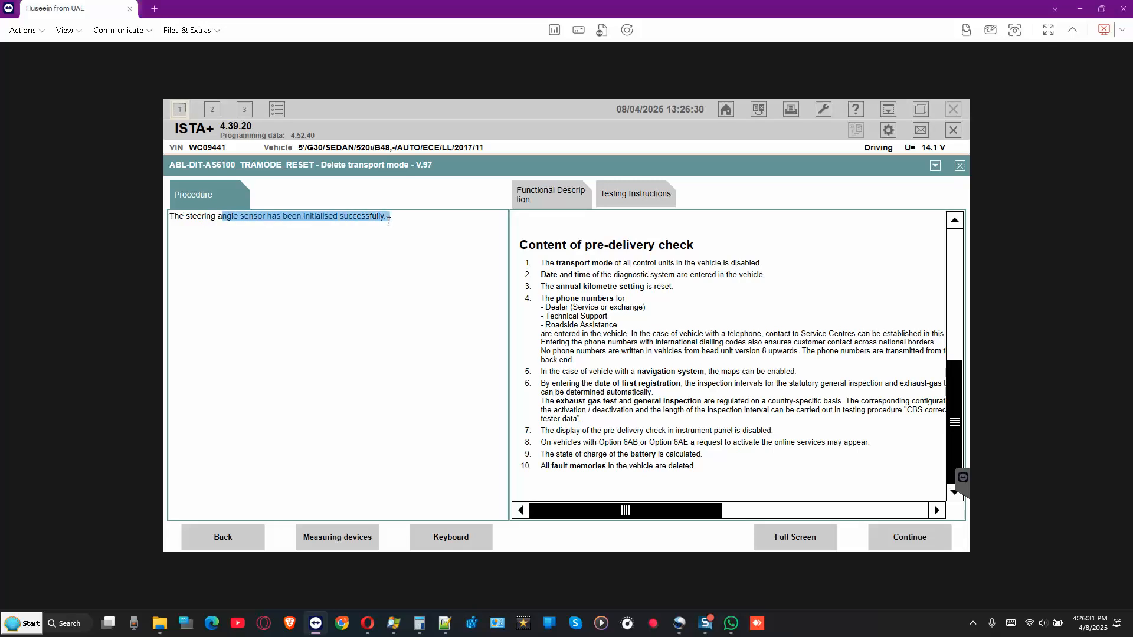
left_click(465, 322)
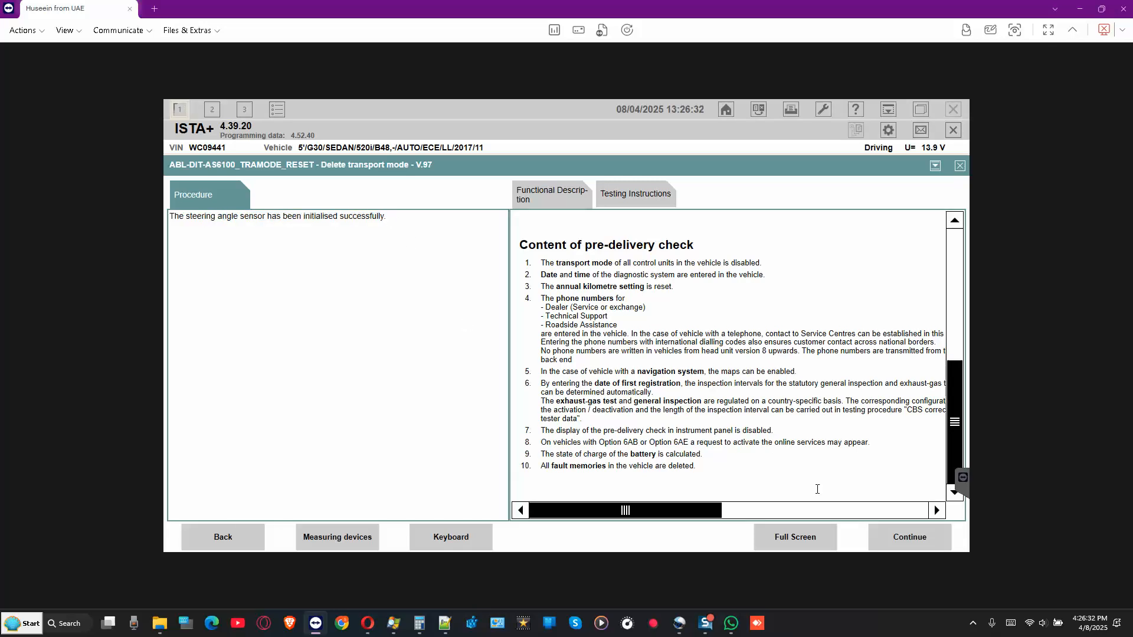
left_click(904, 537)
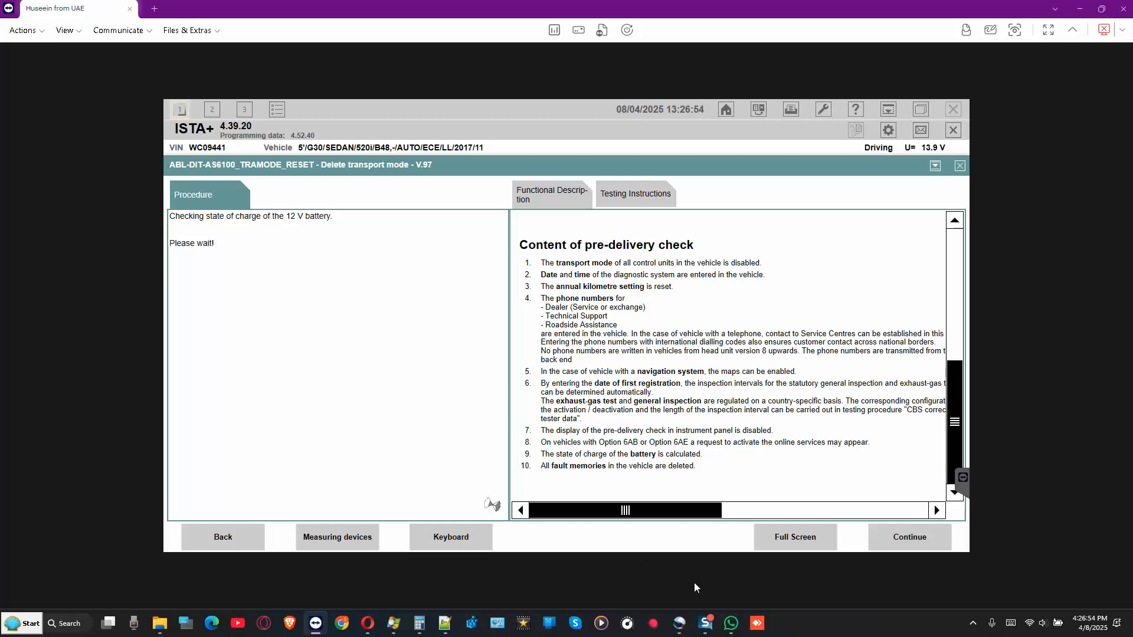
mouse_move(707, 621)
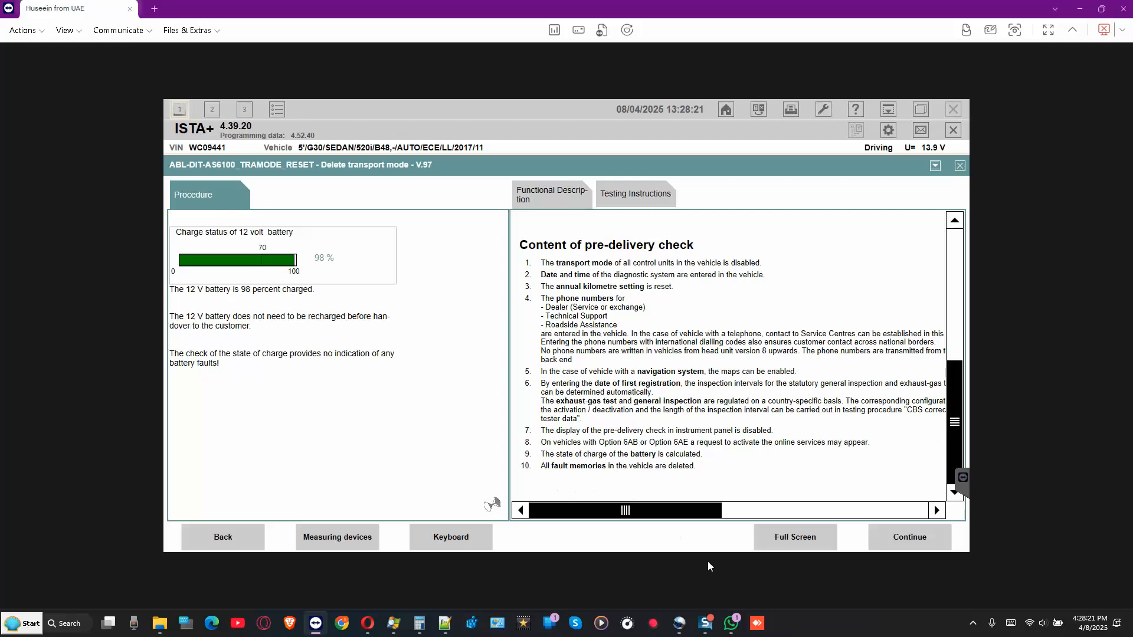
- Play the received car video in WhatsApp and glance at the diagnostic screen
left_click(731, 624)
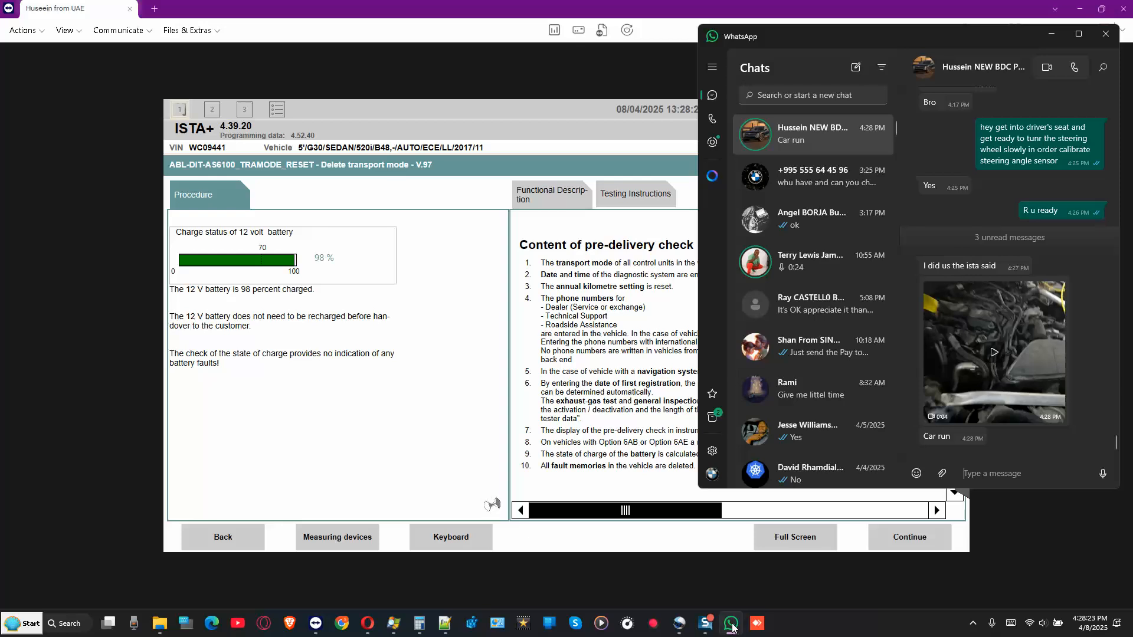
left_click(991, 350)
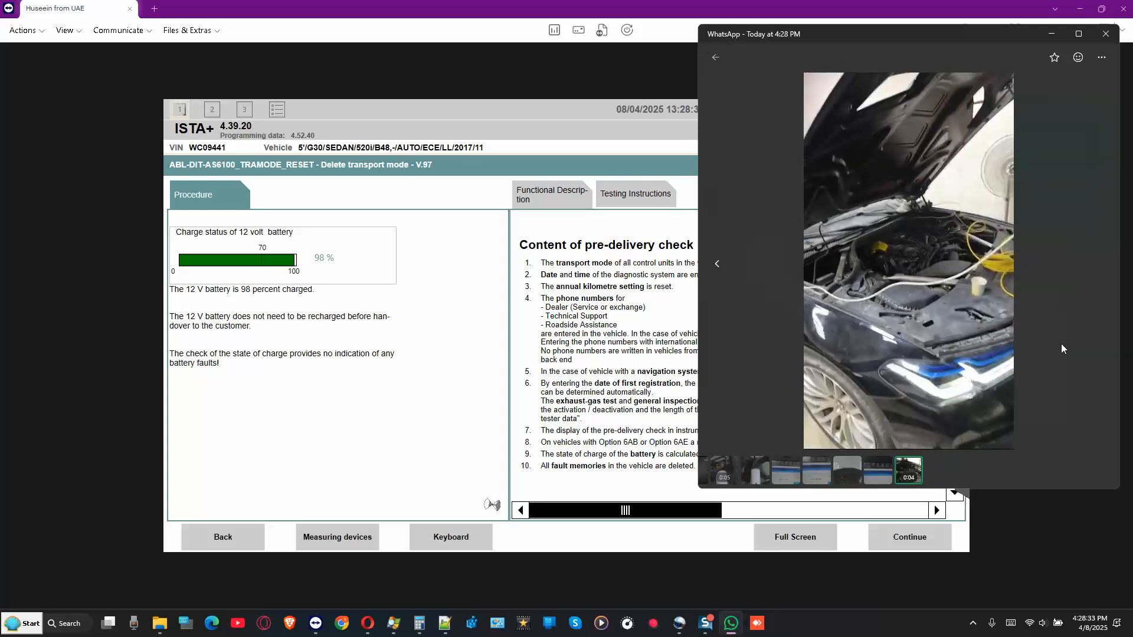
left_click(1062, 345)
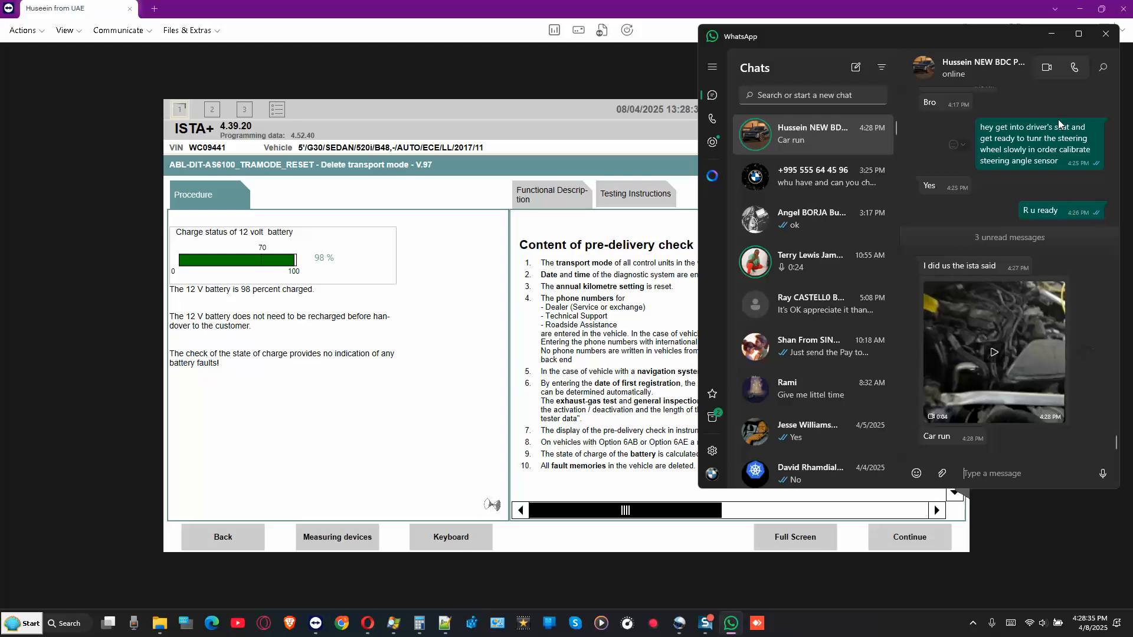
left_click(1051, 34)
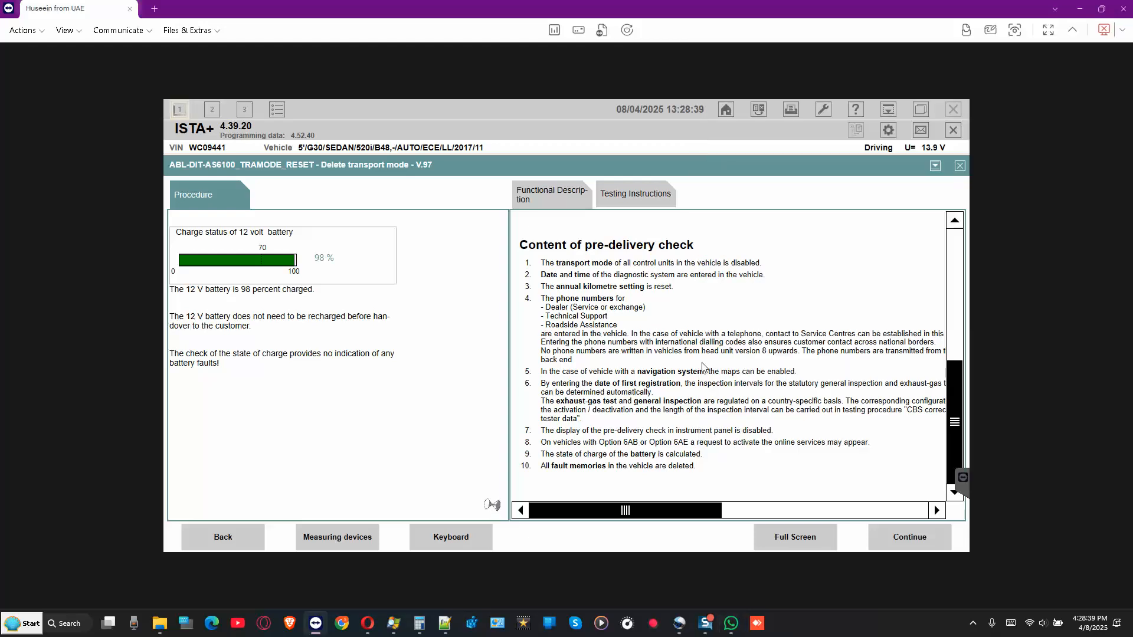
left_click(731, 623)
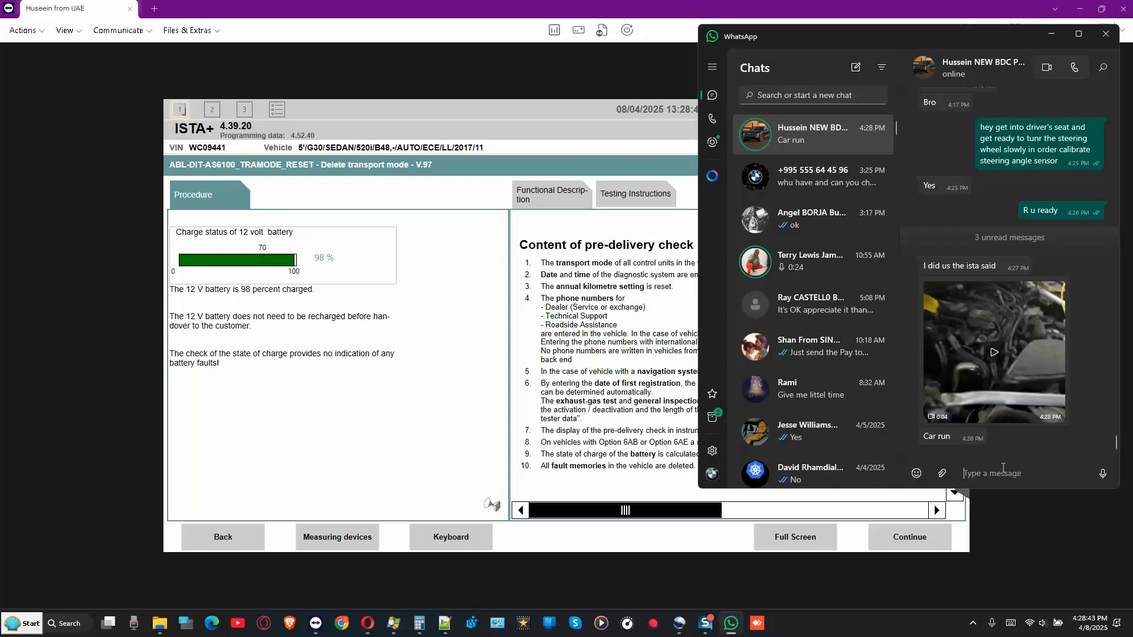
- Send the replies 'Kool bro', 'the engine started now,' and 'You happy man now?'
type("Kool bro")
key("Return")
type("the engine started n")
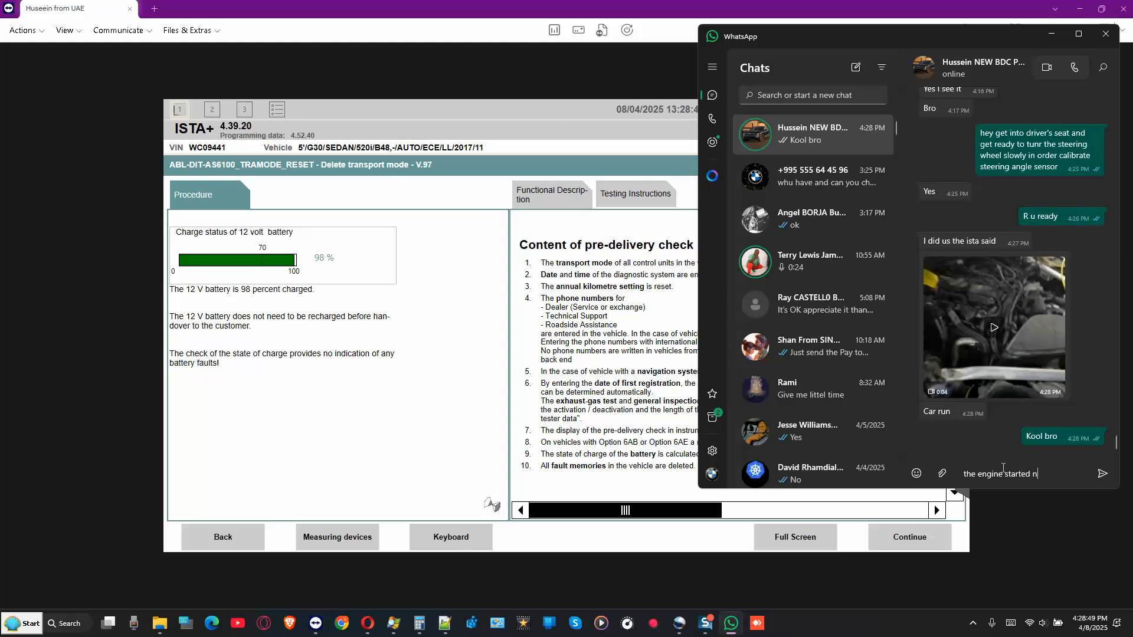
type("ow,")
key("Return")
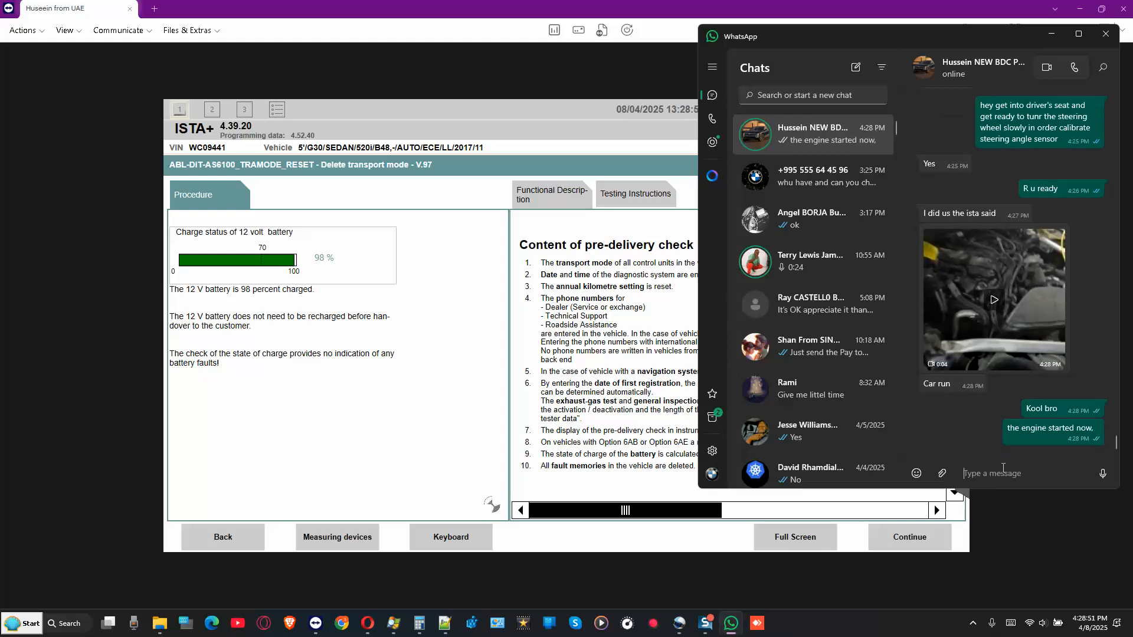
type("You happy man now?")
key("Return")
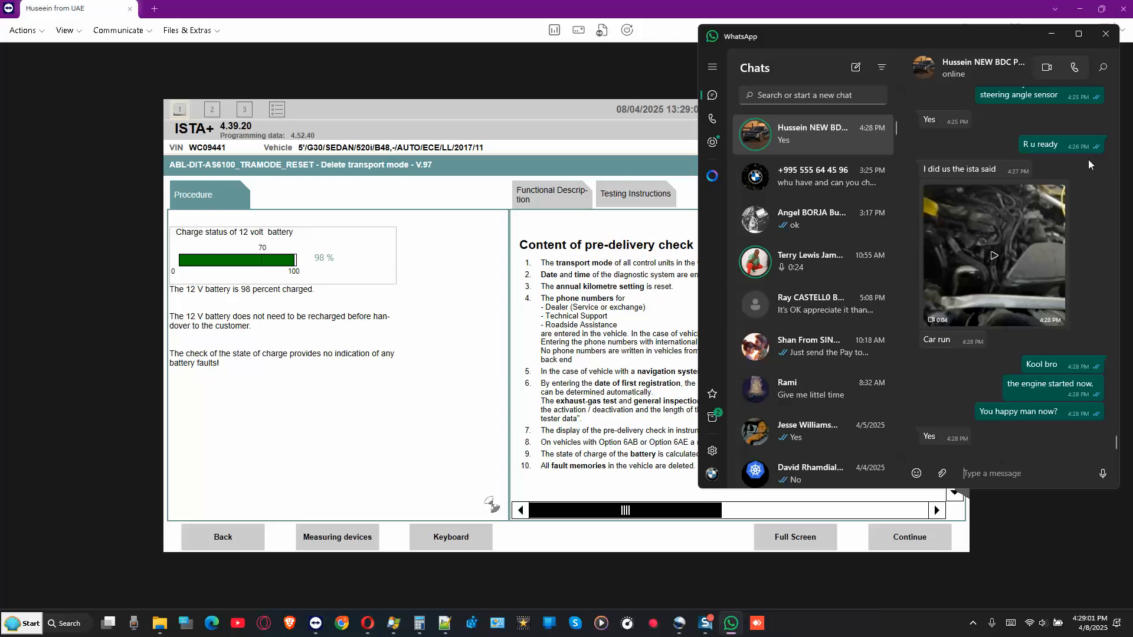
left_click(680, 38)
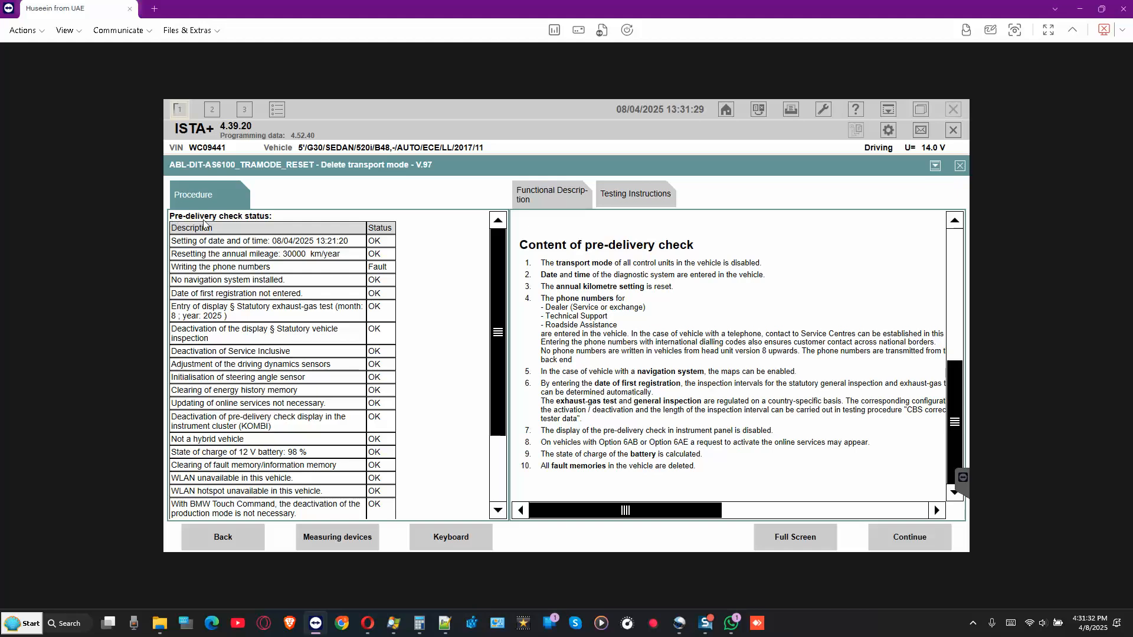
- Review the full pre-delivery check status table, then finish the Delete transport mode function
scroll(303, 241, "down", 3)
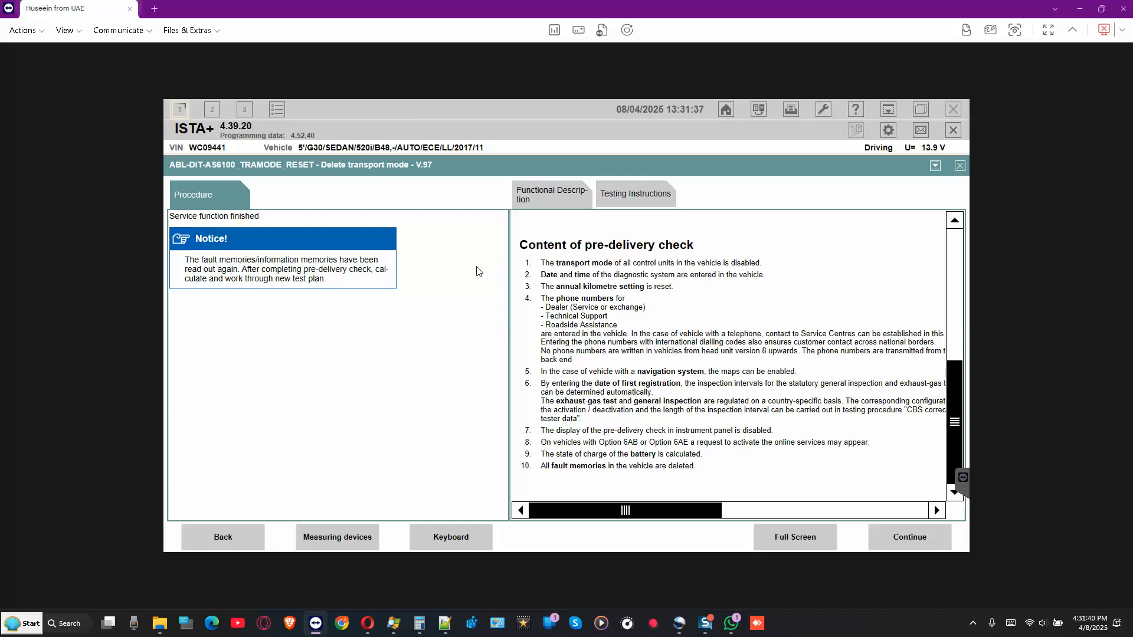
left_click(230, 537)
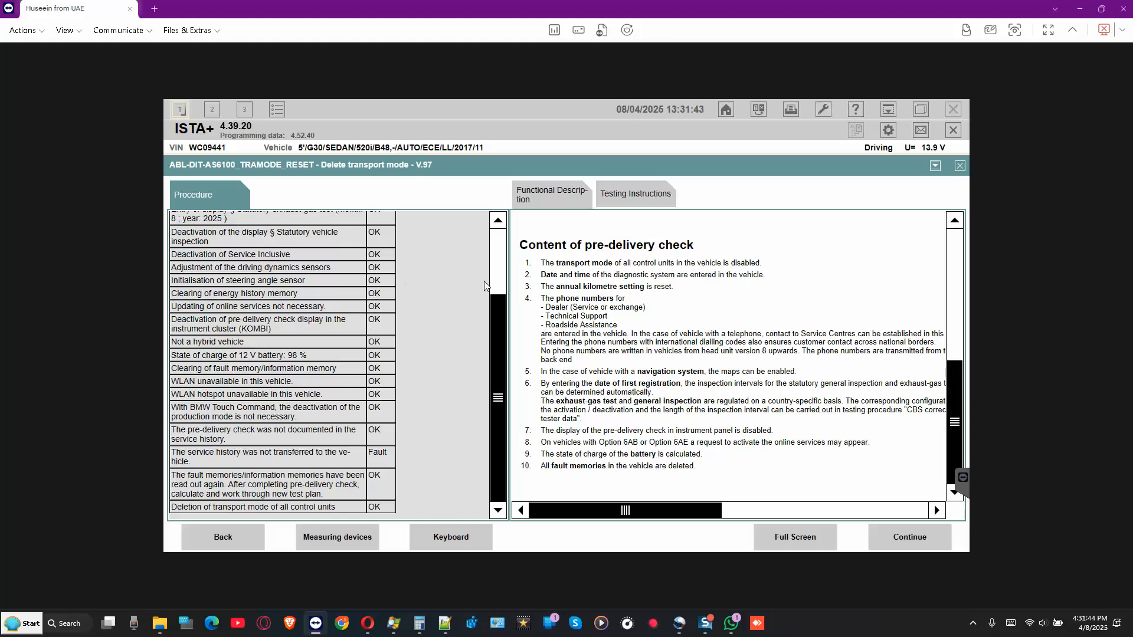
left_click(499, 254)
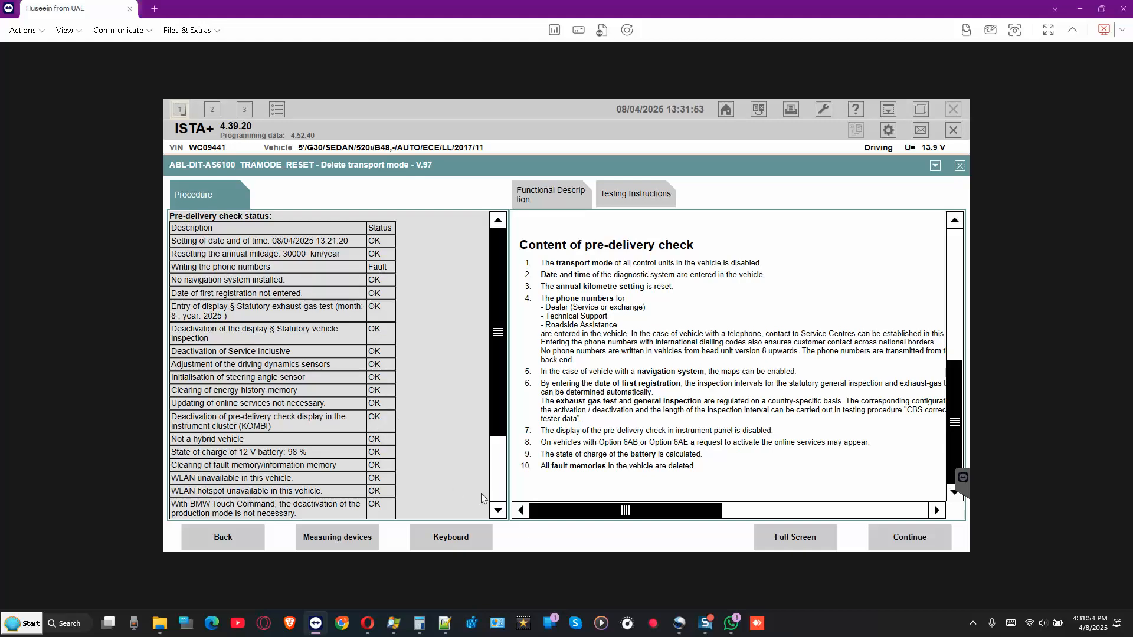
left_click(493, 481)
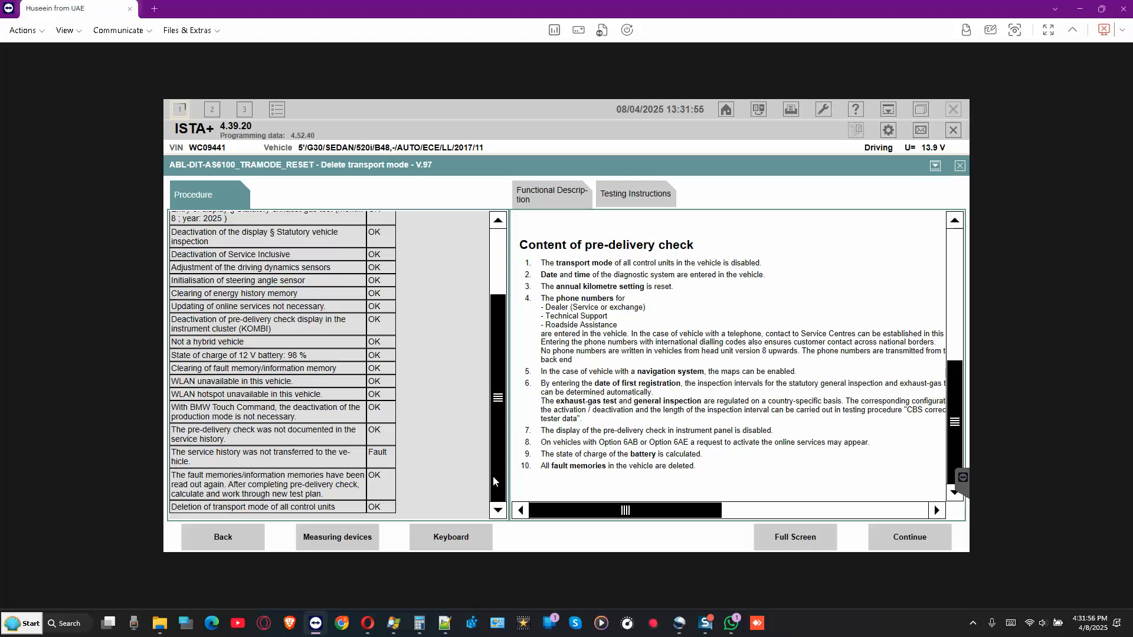
left_click(904, 539)
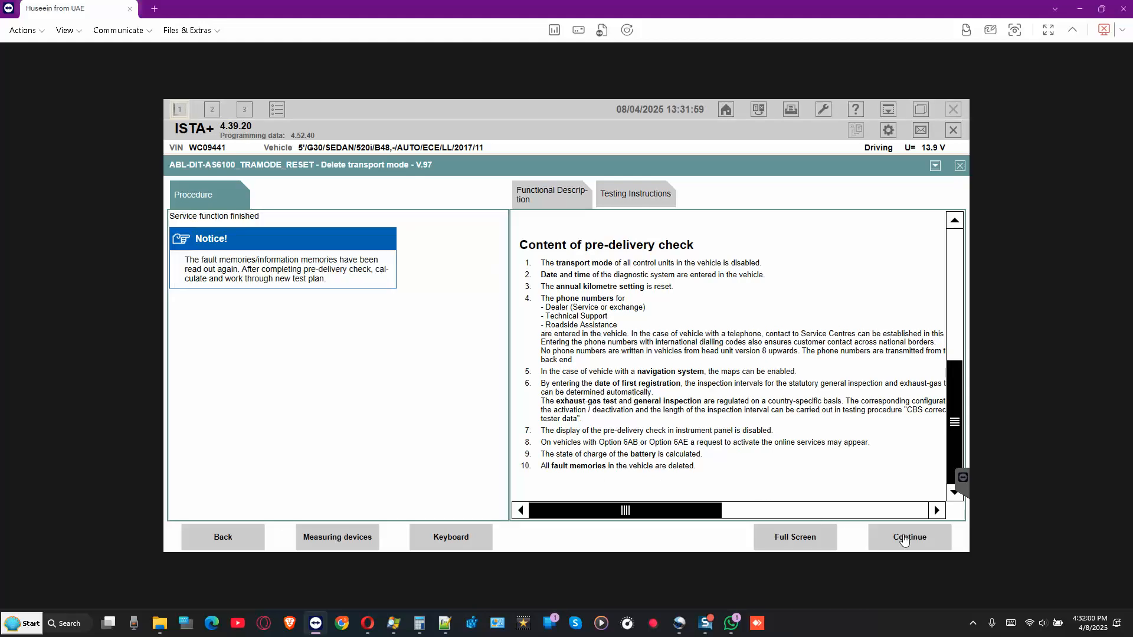
left_click(904, 540)
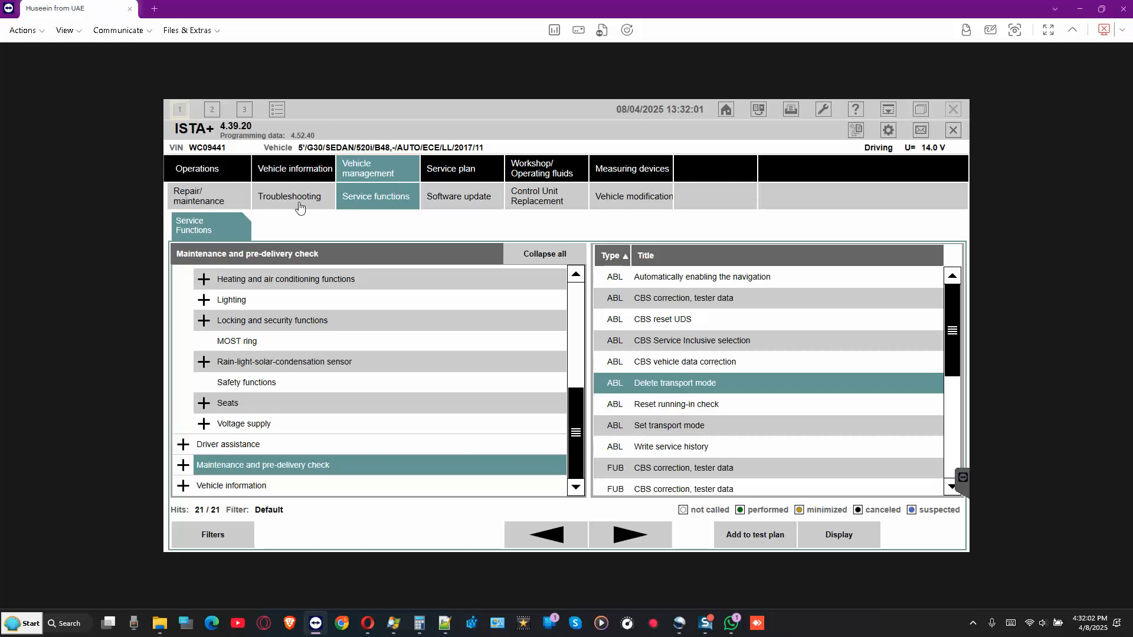
- Open the vehicle's fault memory list and scroll through its 13 stored faults
left_click(299, 204)
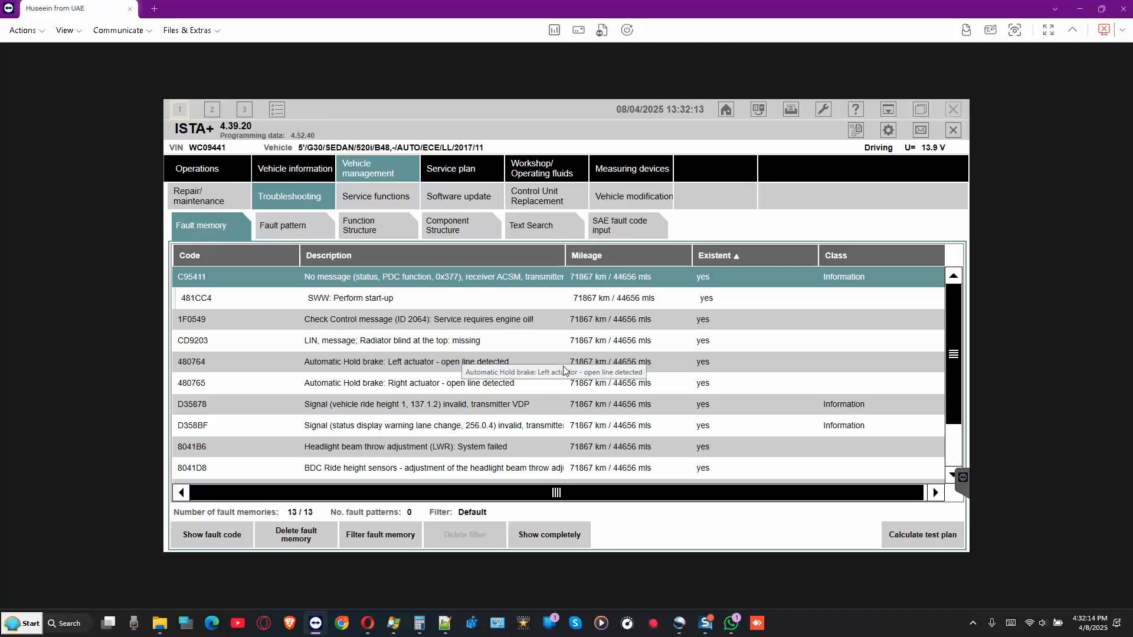
scroll(460, 352, "down", 1)
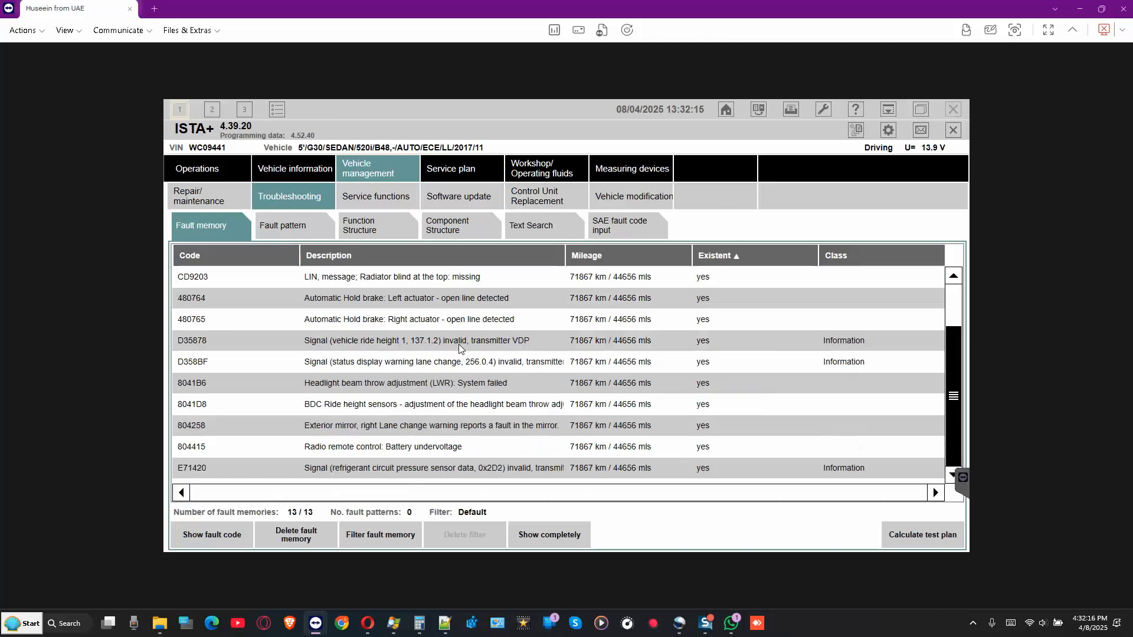
scroll(459, 348, "up", 1)
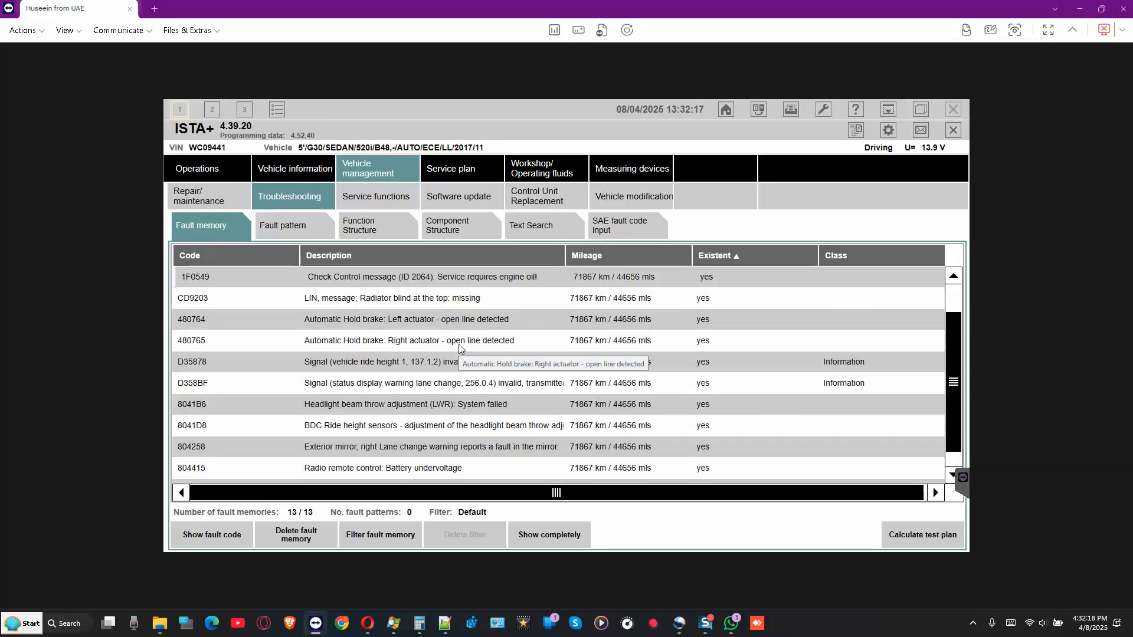
left_click(731, 623)
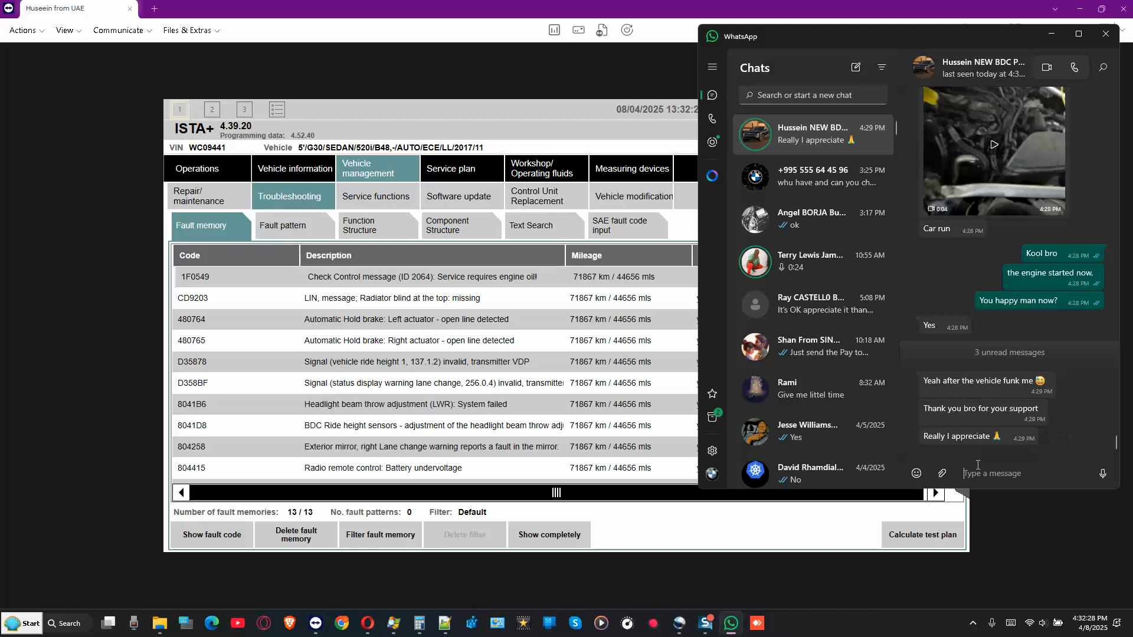
- Send the replies 'kool' and 'im out' in WhatsApp, then minimise it
type("kool")
key("Return")
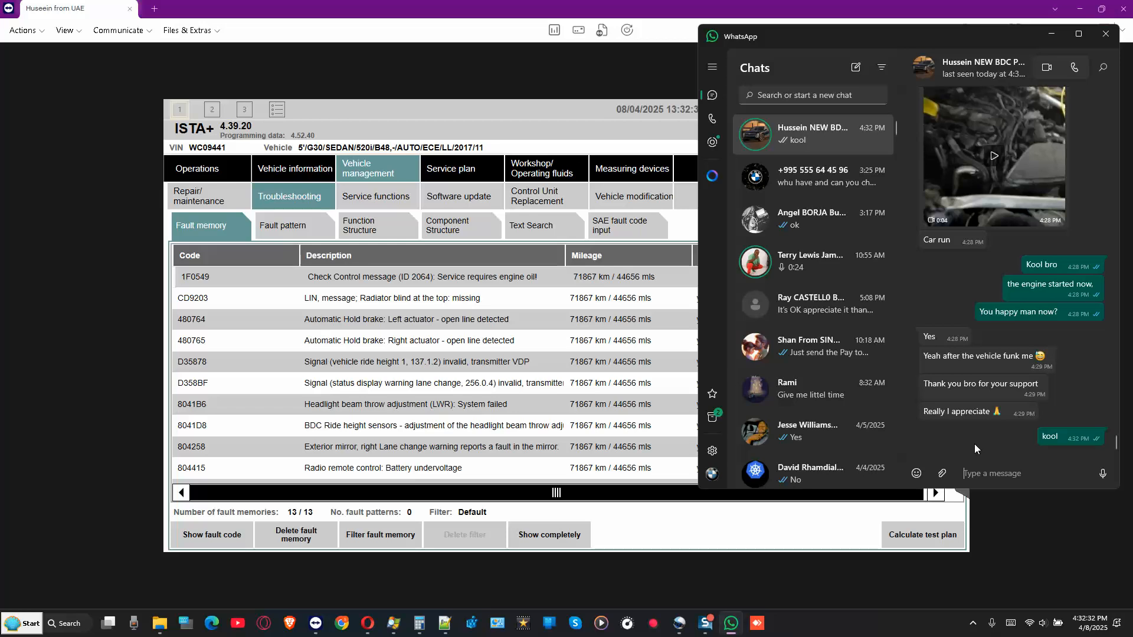
type("im out")
key("Return")
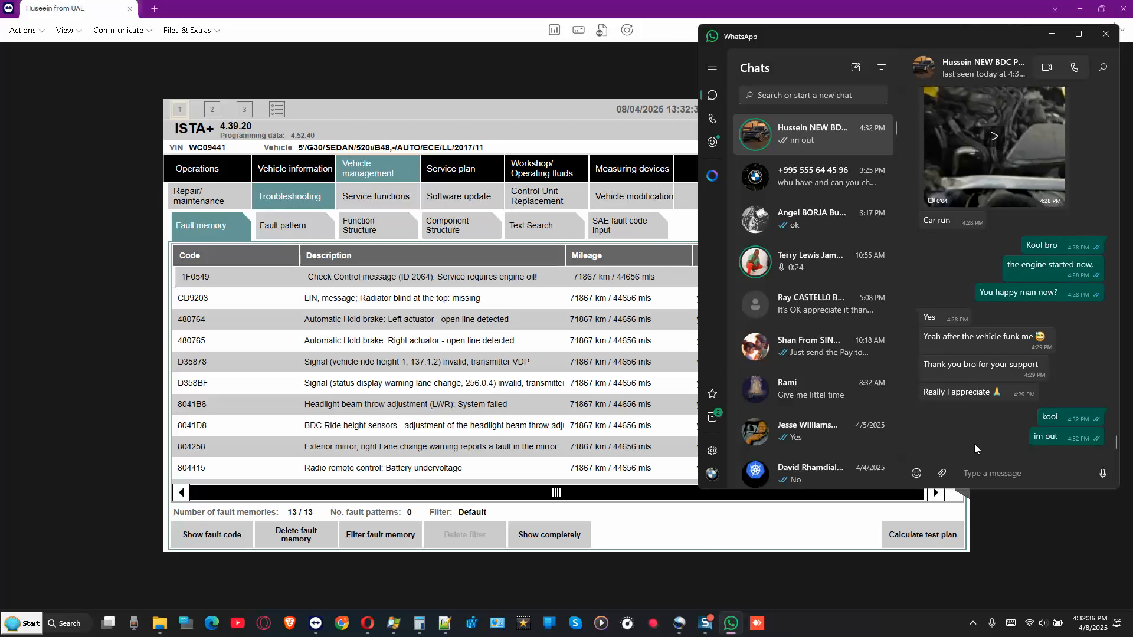
left_click(1050, 36)
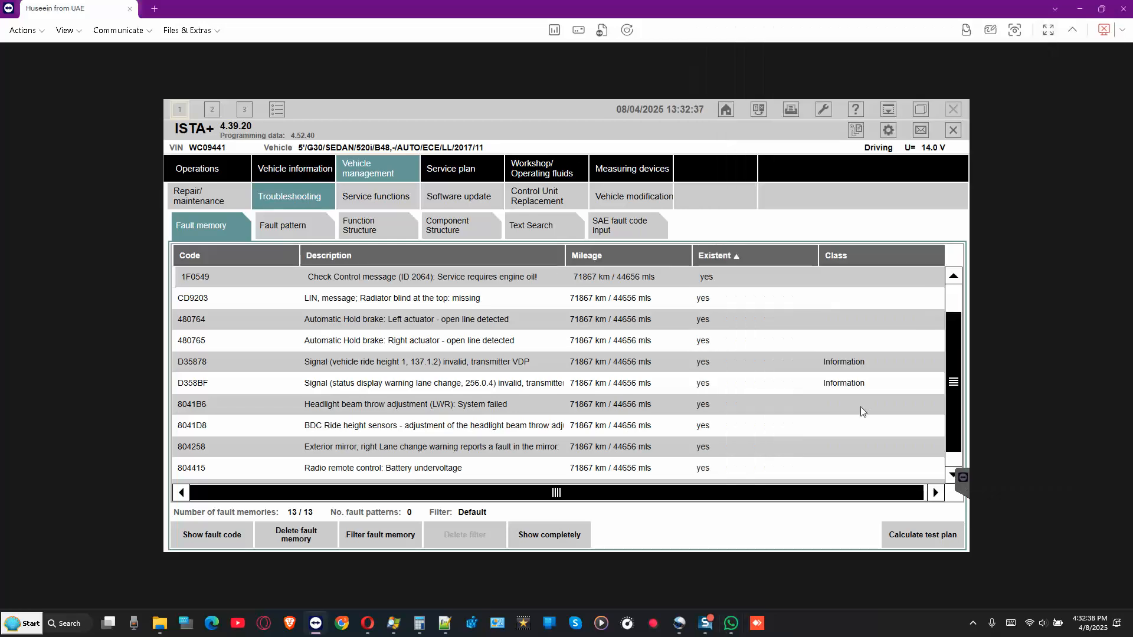